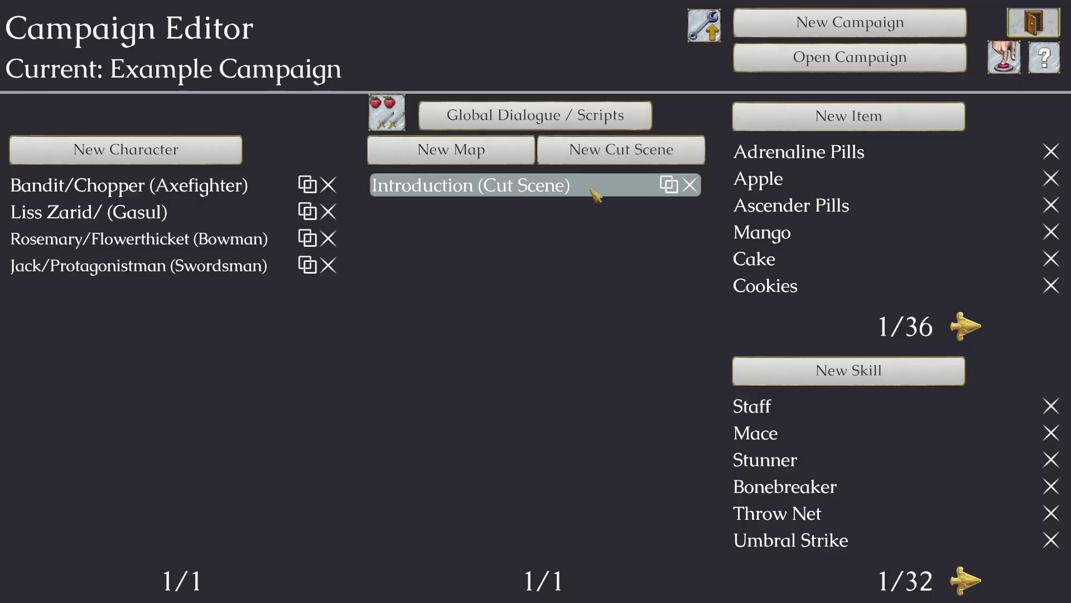
Step: Open the Introduction cut scene and set its first frame's background to Clearing
left_click(595, 192)
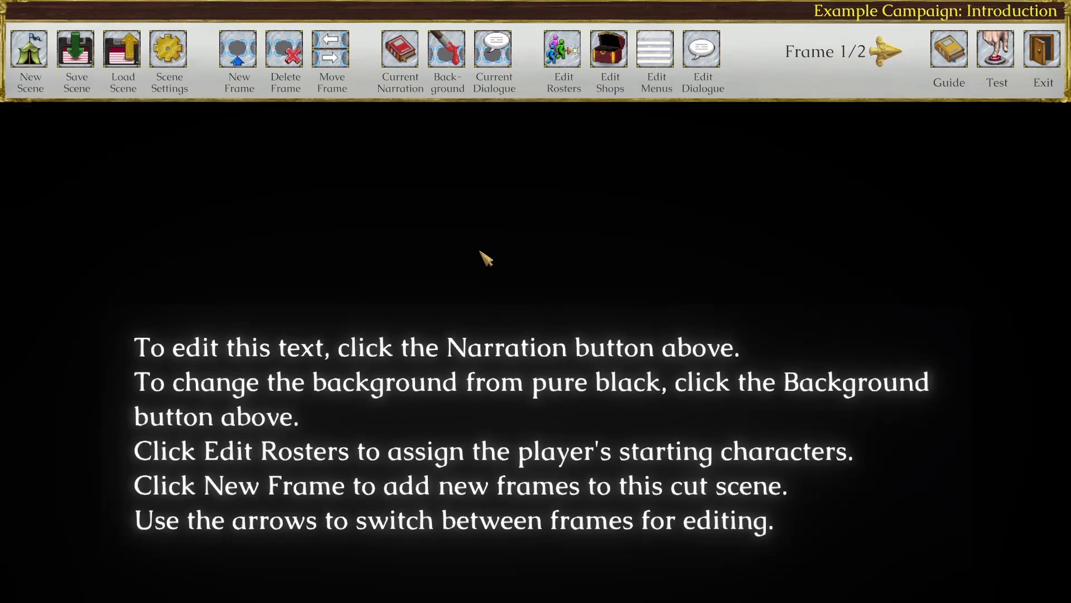
left_click(447, 49)
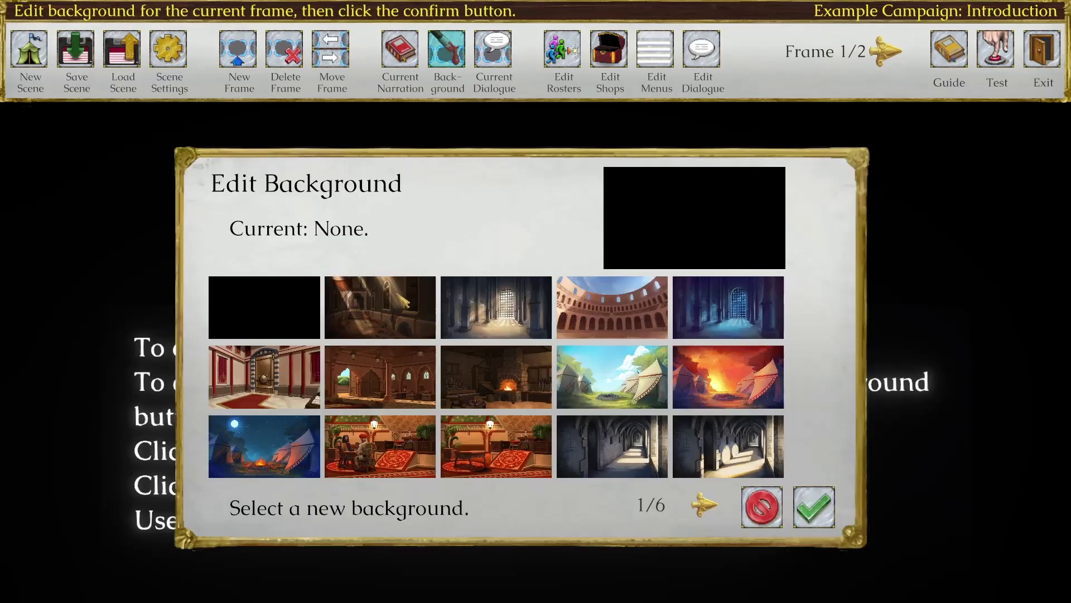
left_click(704, 505)
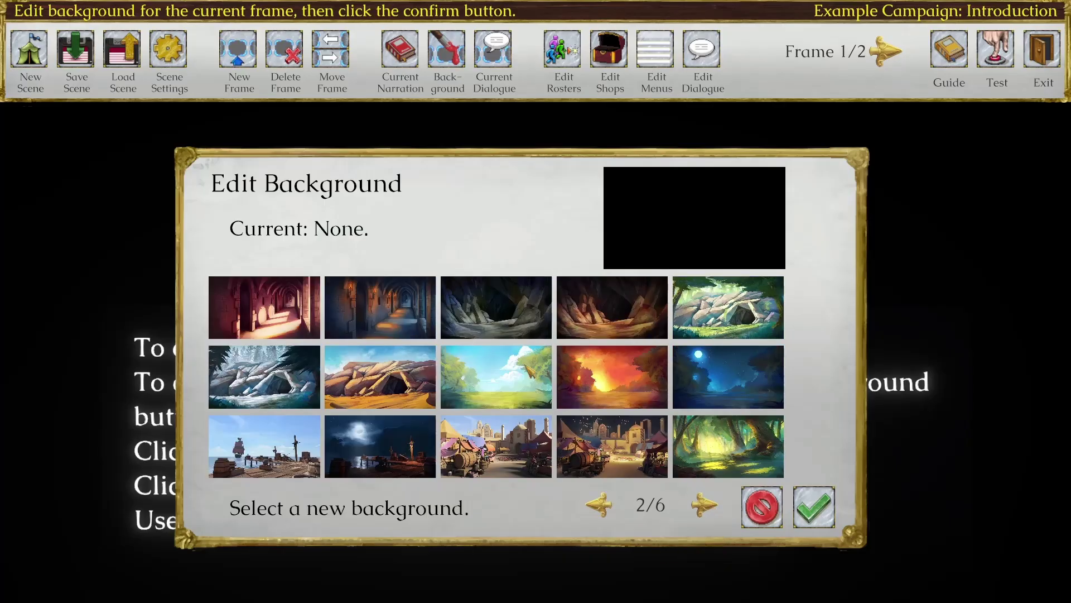
left_click(527, 367)
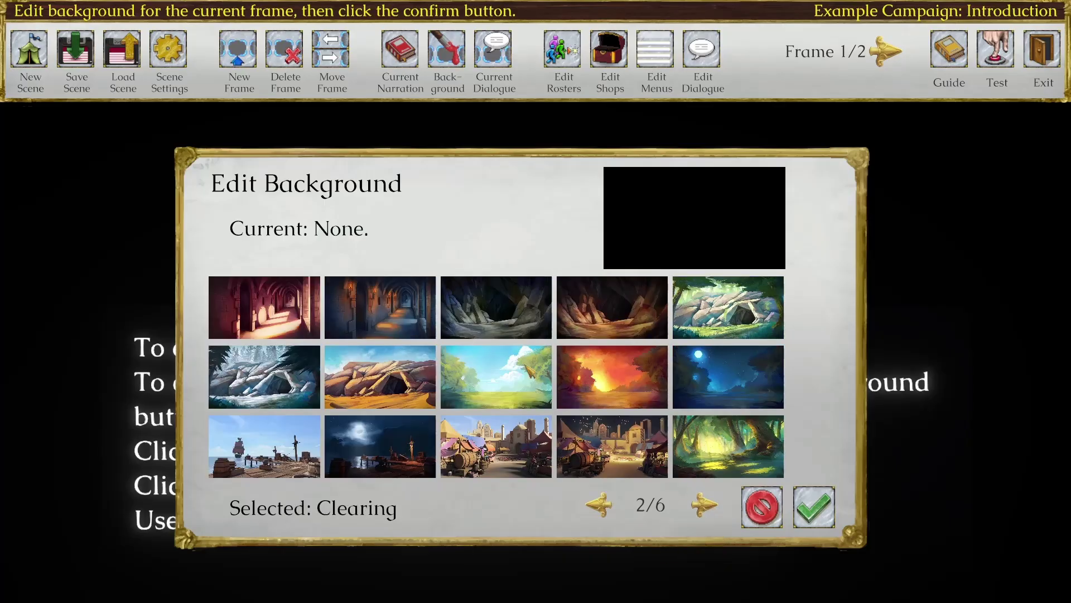
left_click(815, 506)
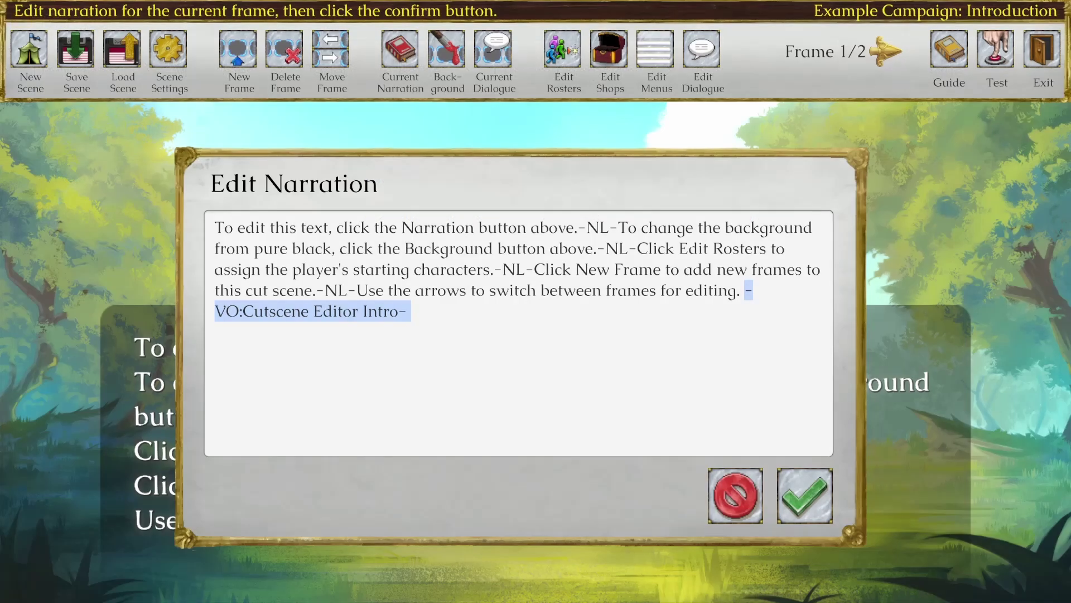
Step: Replace the first frame's entire narration, including its voice-over tag, with "This is the story of a lovely lady, who had three very lovely girls."
left_click(754, 316)
left_click_drag(749, 311, 751, 297)
key("BackSpace")
key("BackSpace")
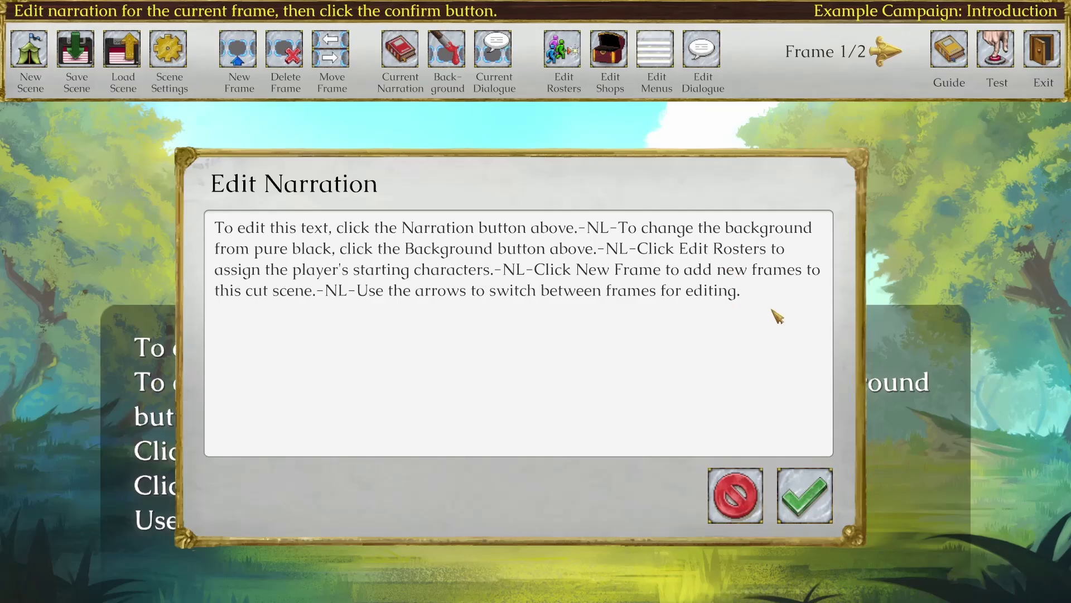
left_click_drag(771, 314, 114, 209)
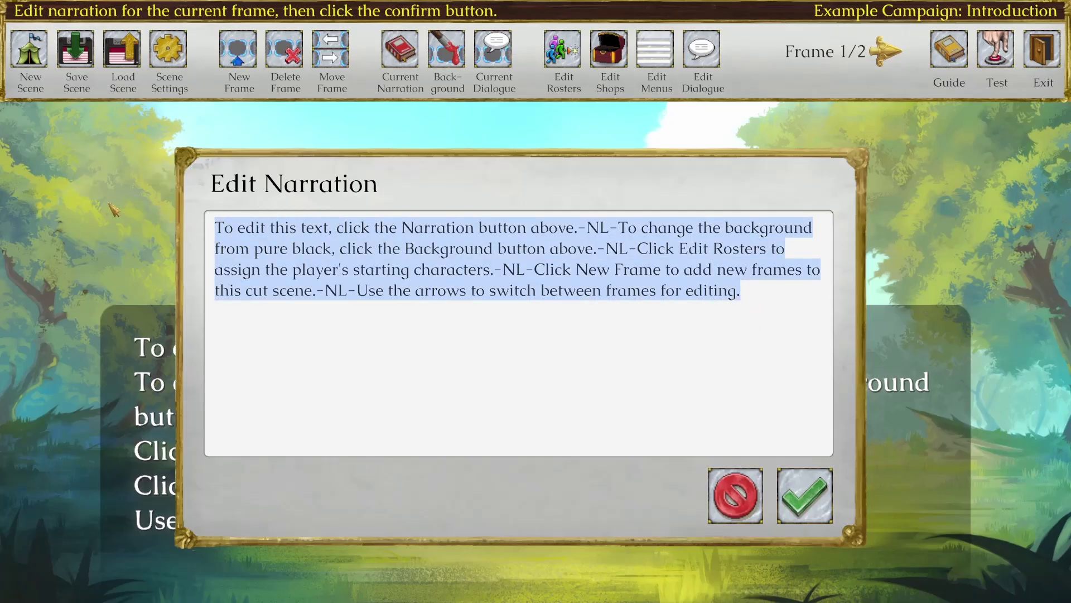
type("This is the s")
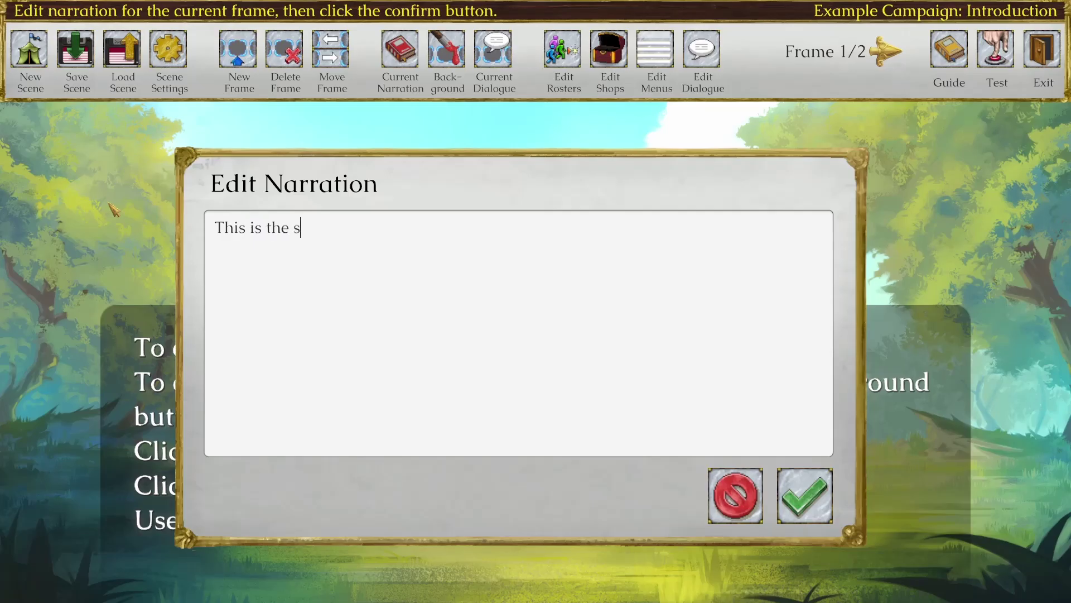
type("tory of a lovely lad")
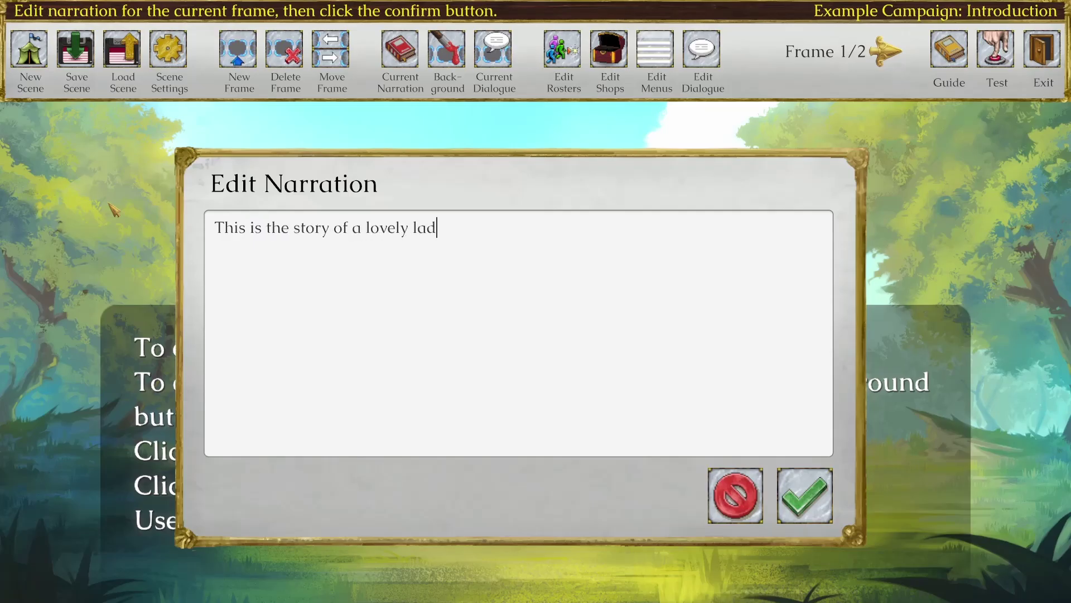
type("y, who had three very l")
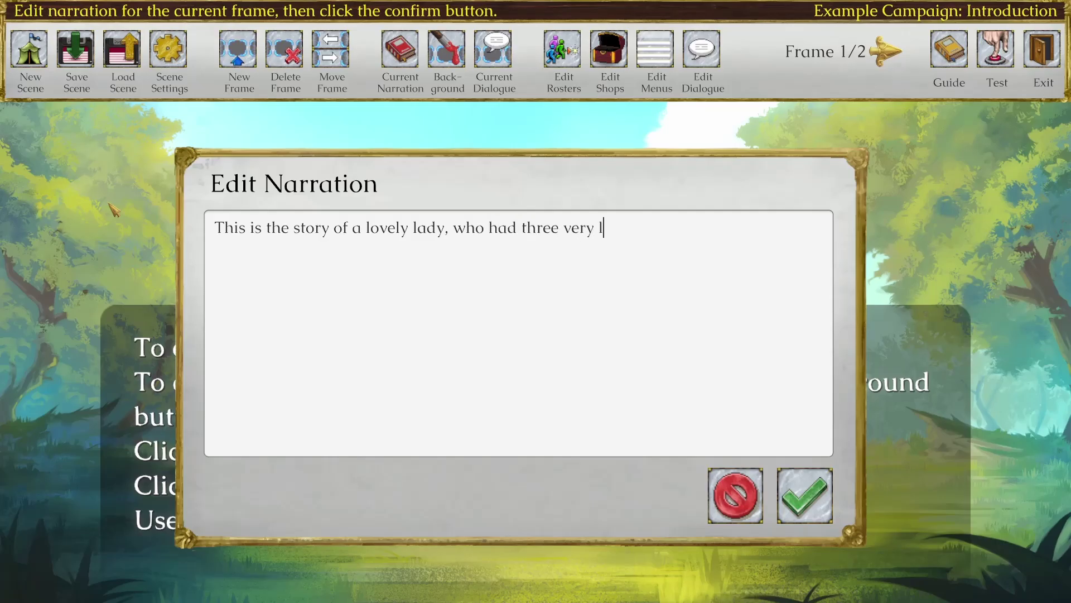
type("ovely girls.")
left_click(819, 512)
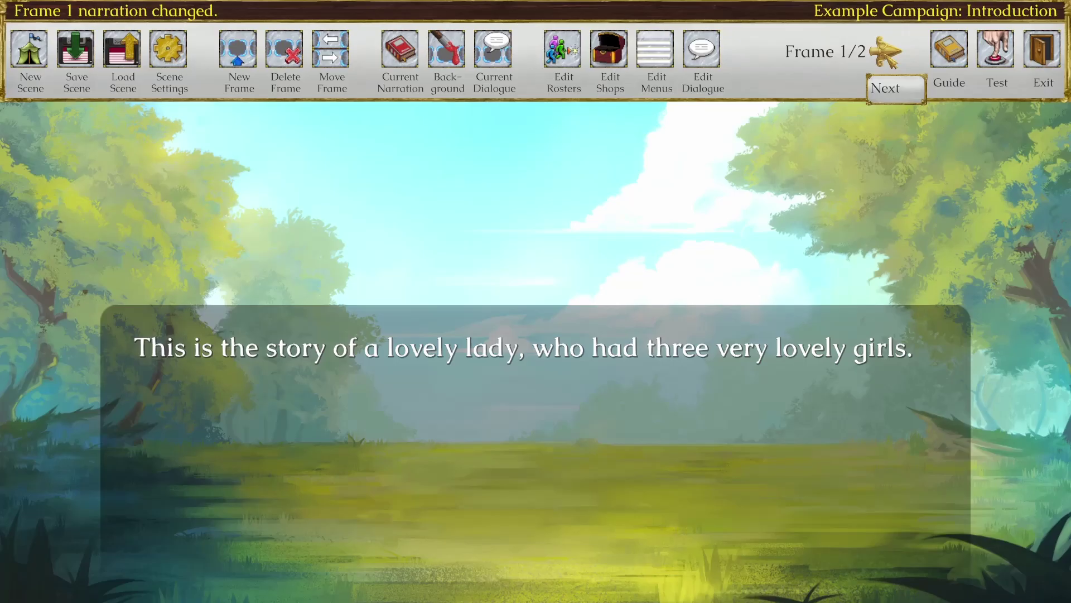
Step: Go to frame 2 and examine the dialogue choices it can trigger, leaving its dialogue assignment unchanged
left_click(886, 53)
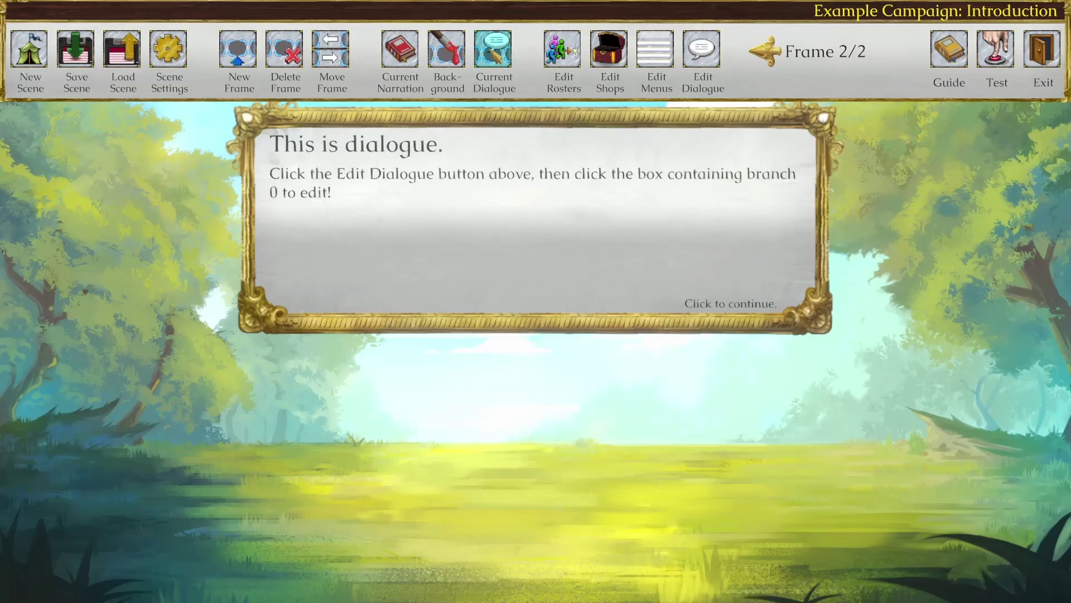
left_click(504, 68)
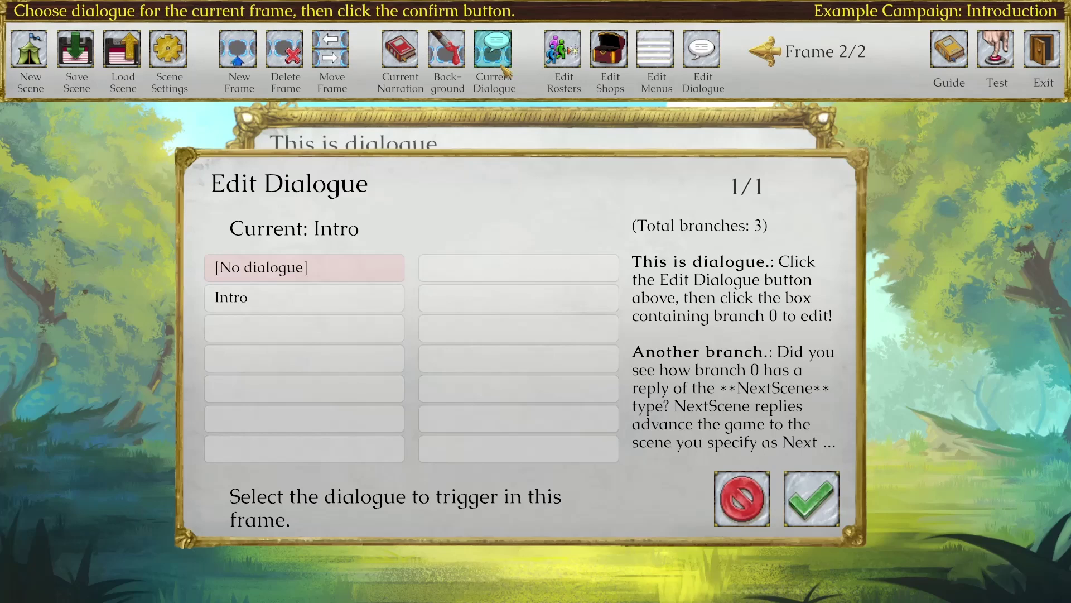
left_click(380, 271)
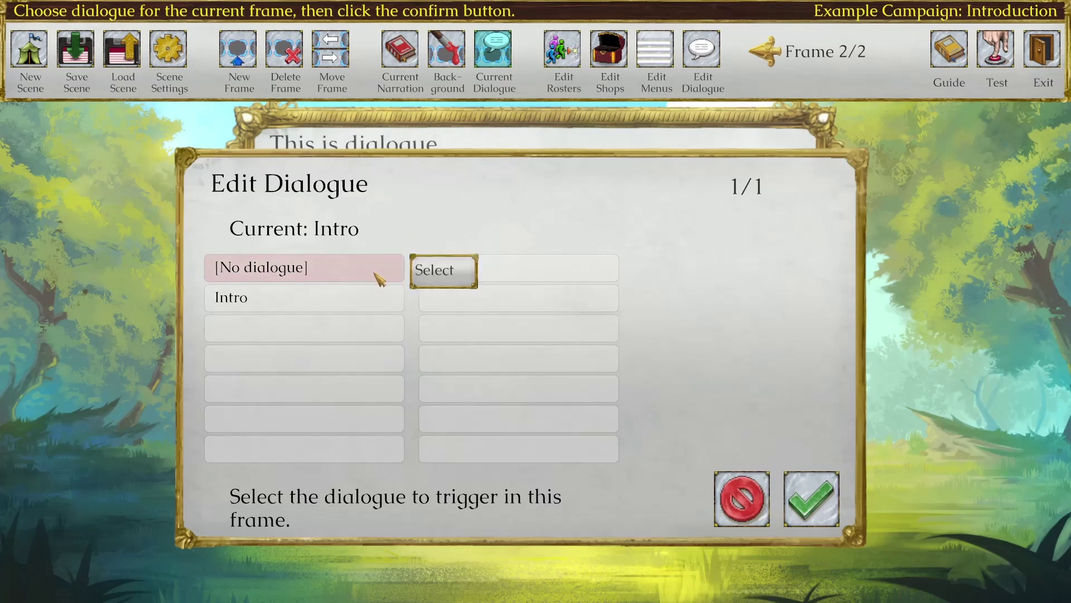
left_click(377, 301)
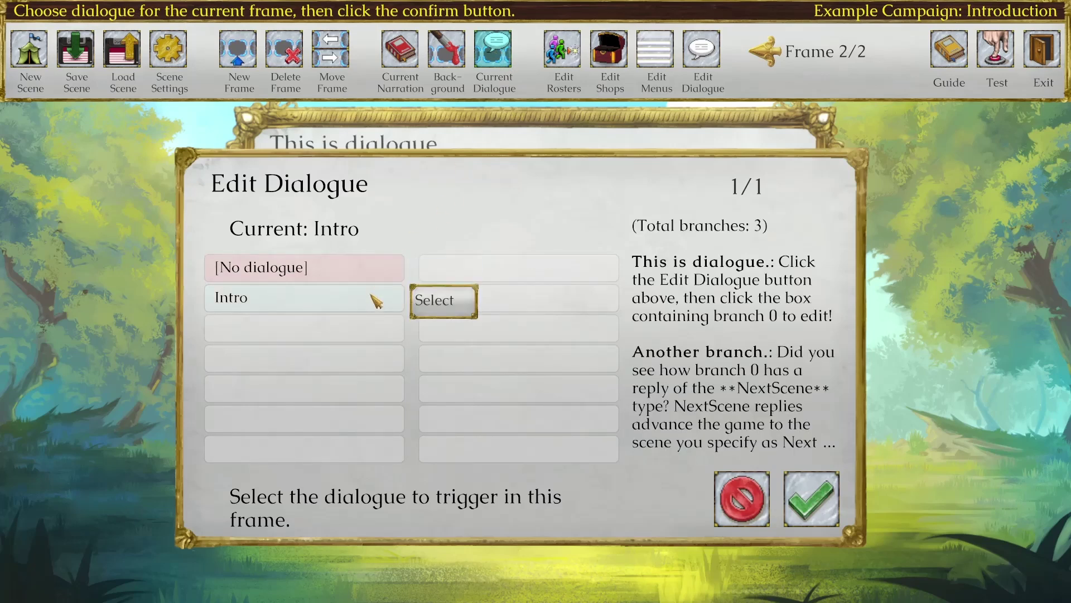
left_click(377, 302)
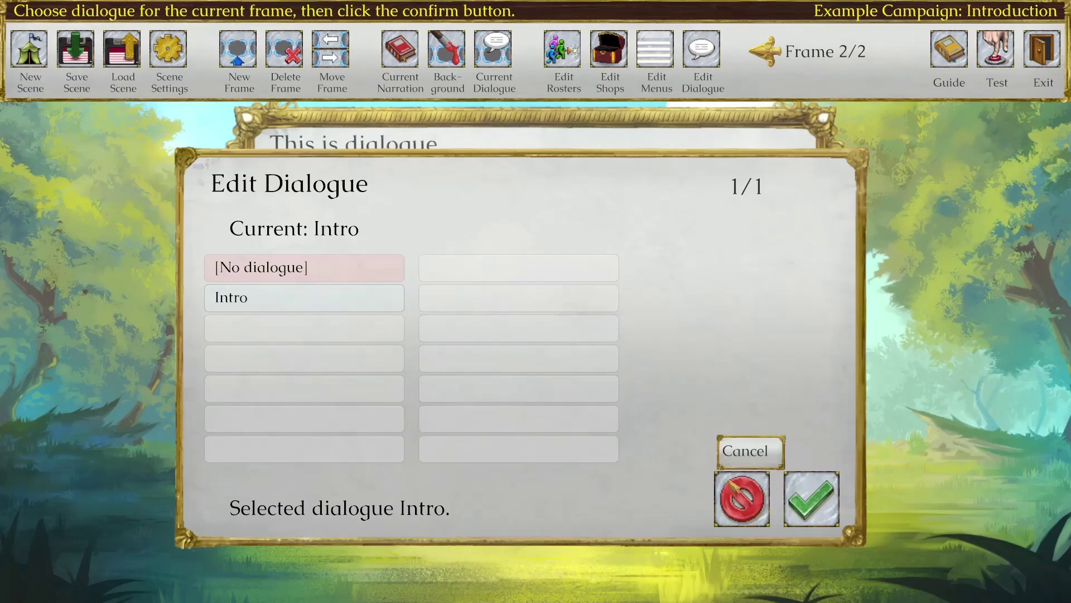
left_click(725, 481)
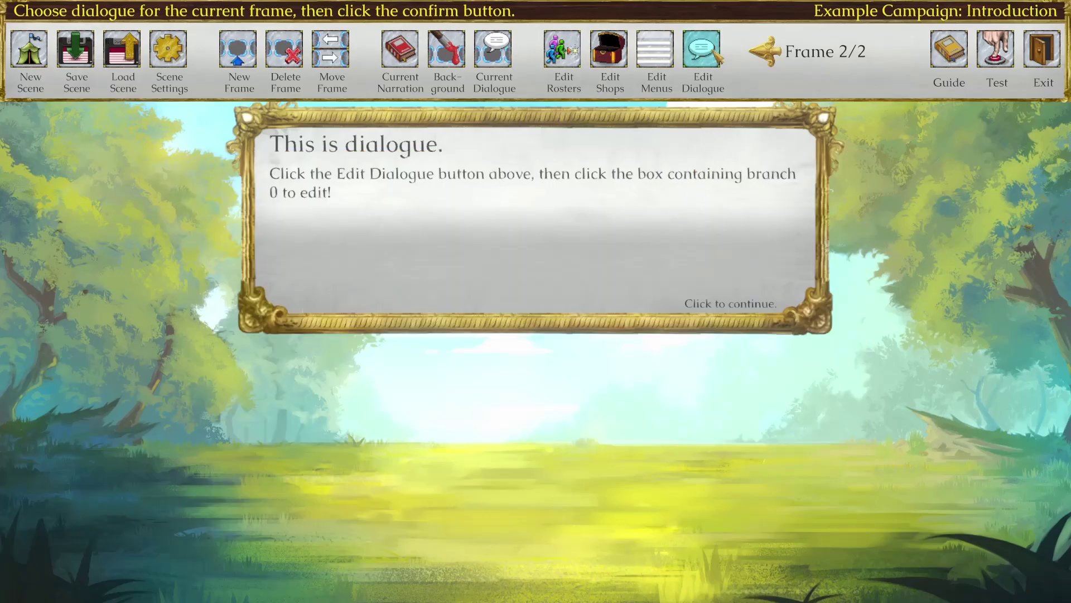
Step: Open the scene's dialogue editor and look over its dialogues and scripts
left_click(718, 57)
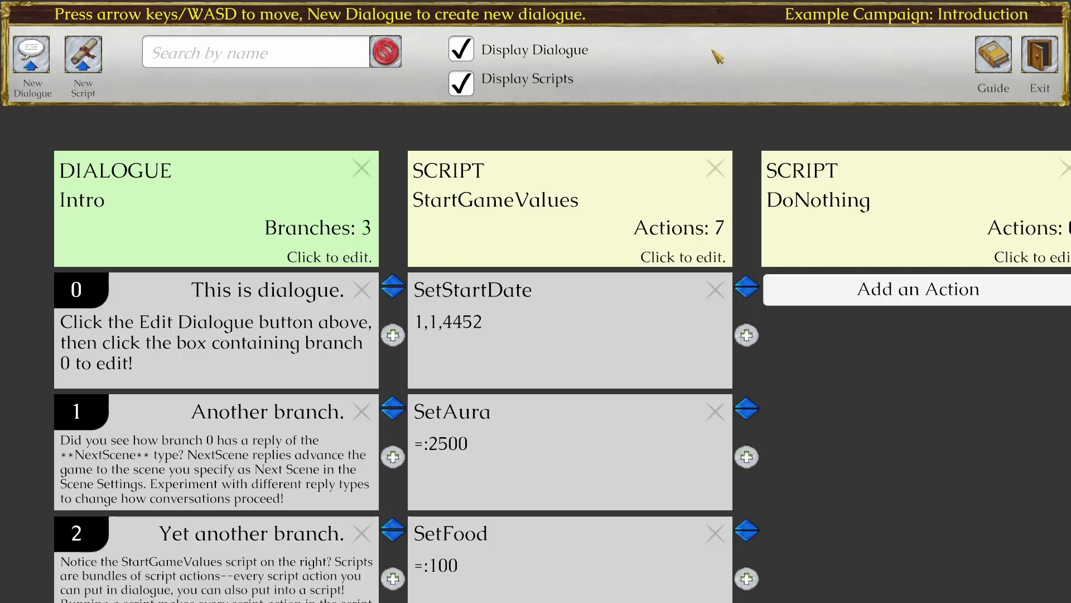
scroll(789, 363, "down", 3)
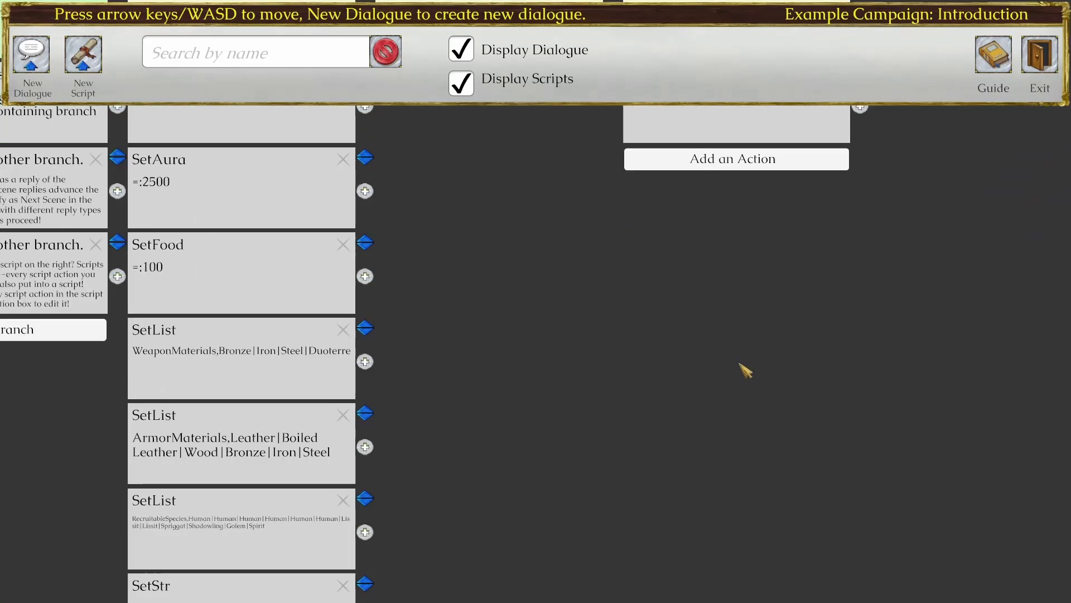
middle_click_drag(500, 270, 533, 306)
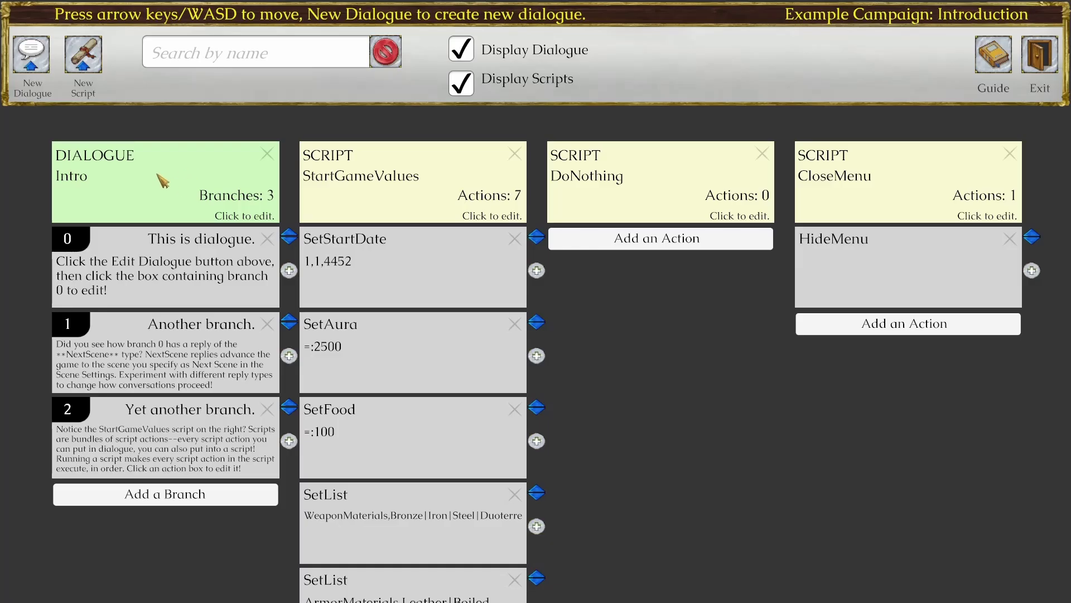
Step: Open branch 0 of the Intro dialogue and examine its speaker and text
left_click(138, 245)
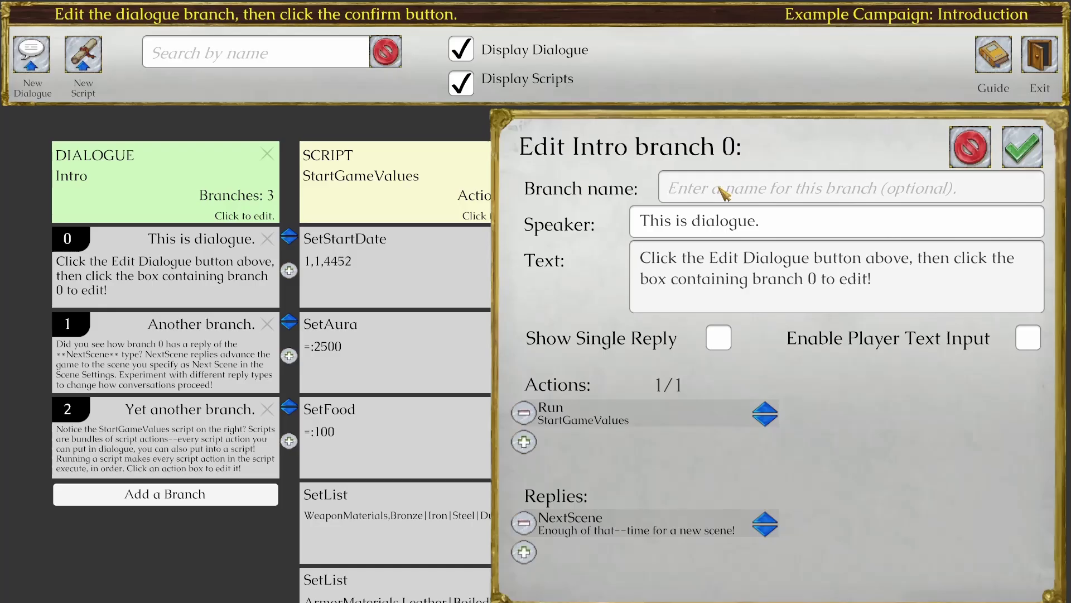
left_click(809, 223)
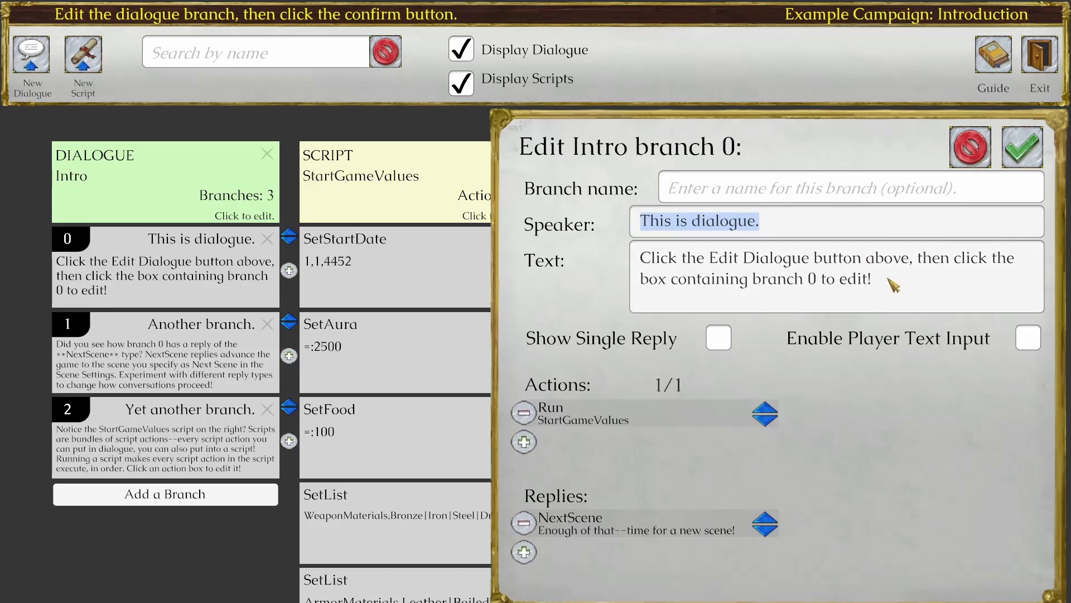
left_click(902, 289)
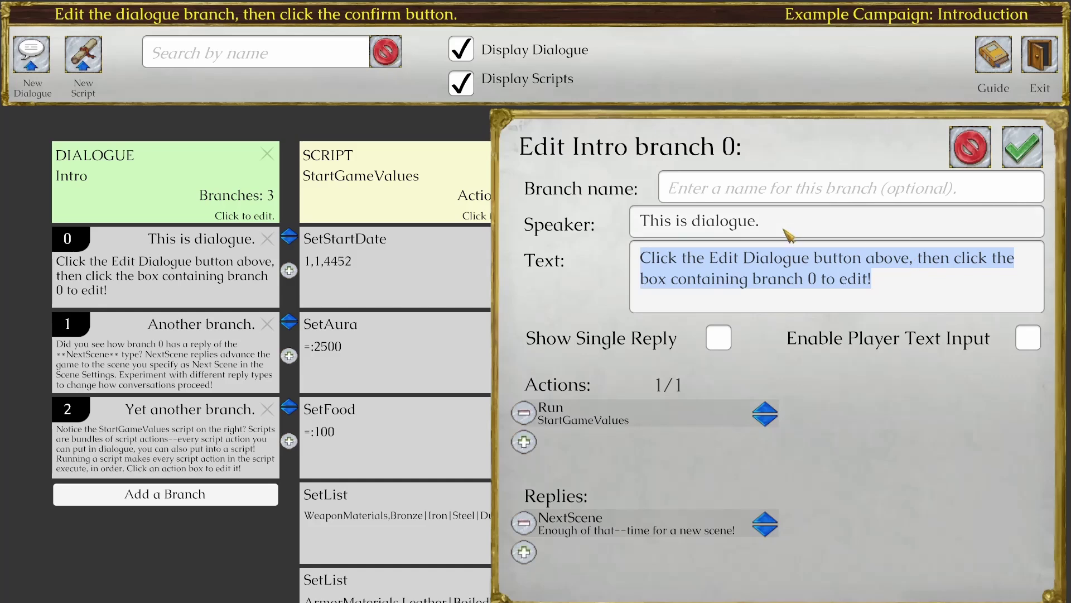
left_click_drag(782, 228, 621, 221)
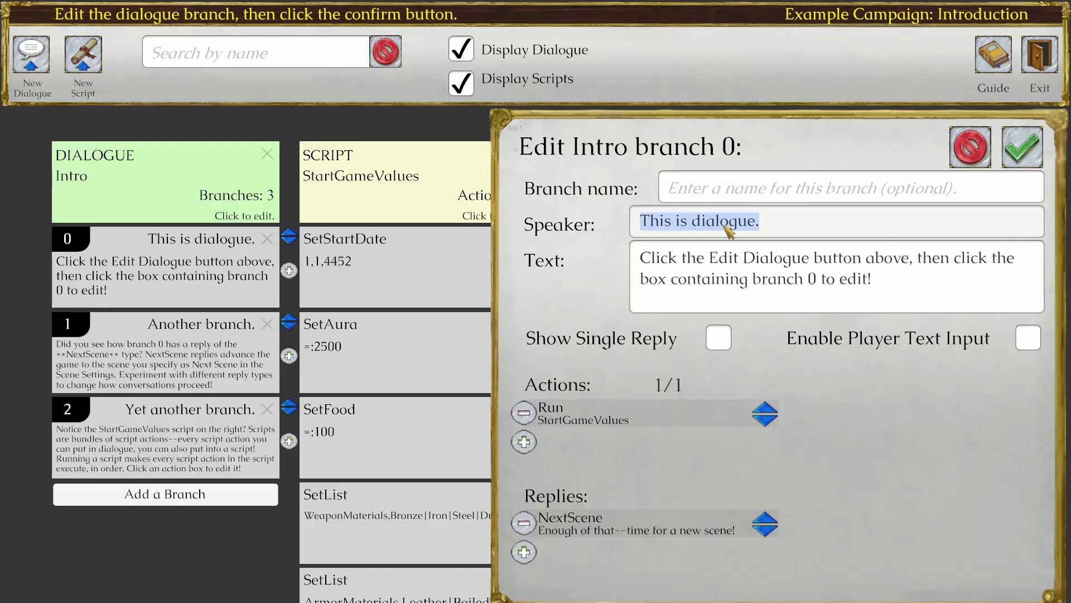
left_click(816, 279)
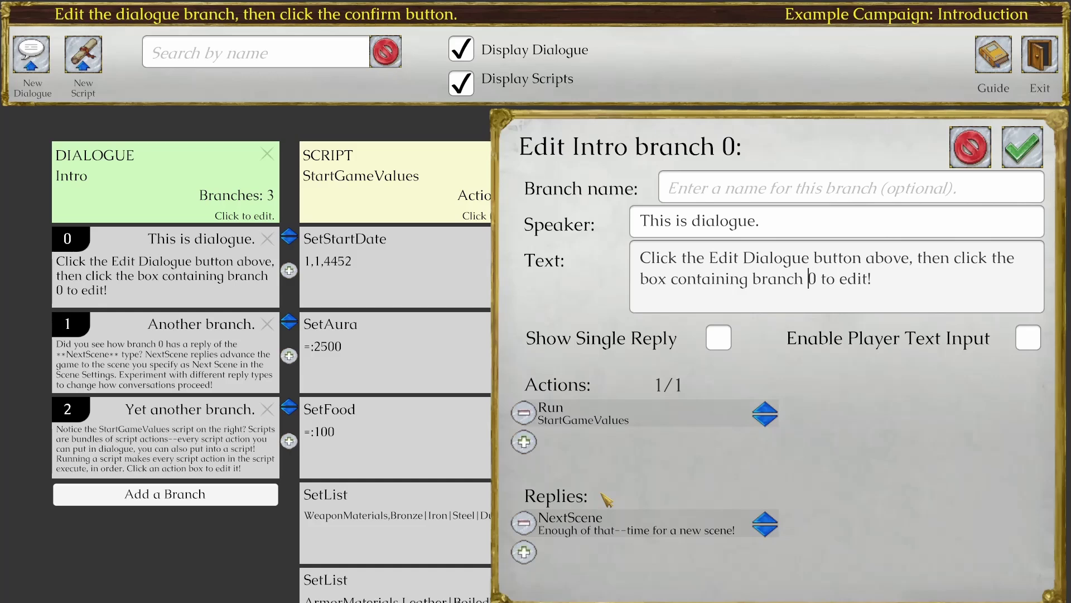
Step: Add a NextBranch reply reading "I want to hear more." to Intro branch 0 and save the branch
left_click(525, 553)
left_click(611, 555)
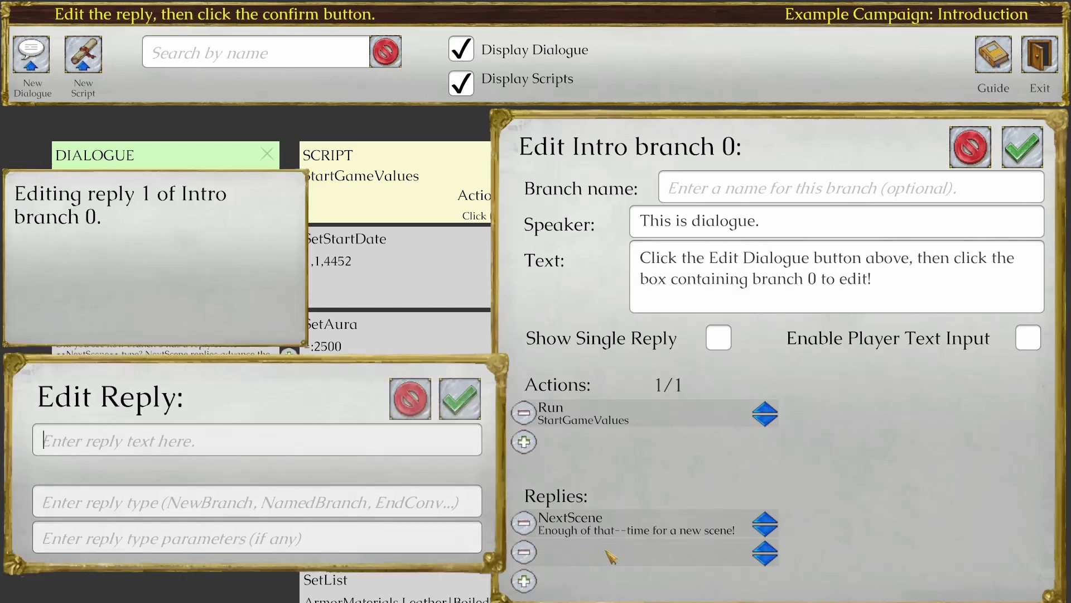
left_click(170, 445)
type("I want")
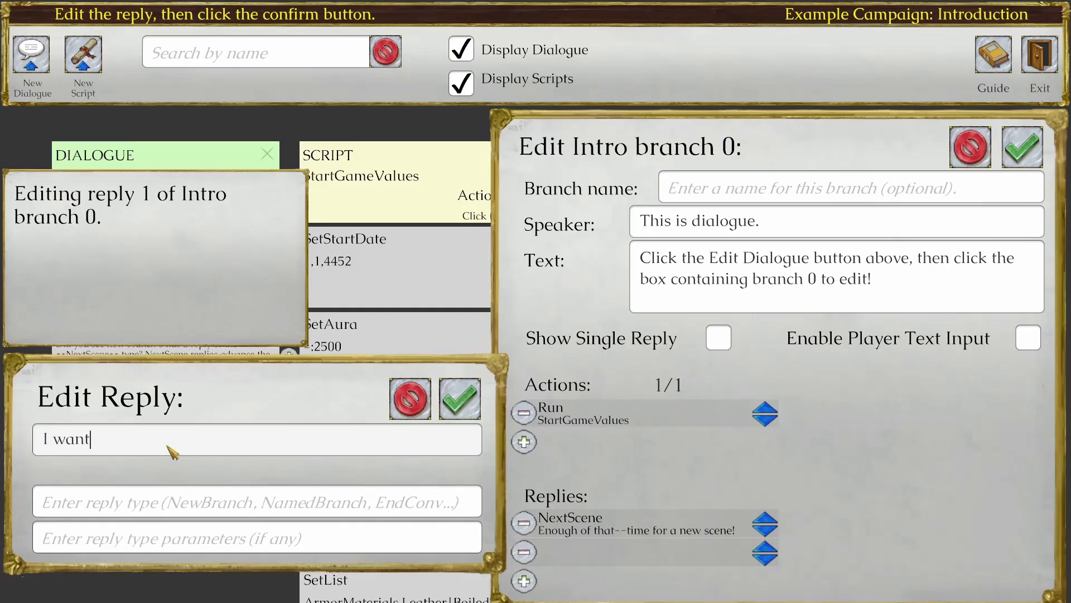
type(" to hear more.")
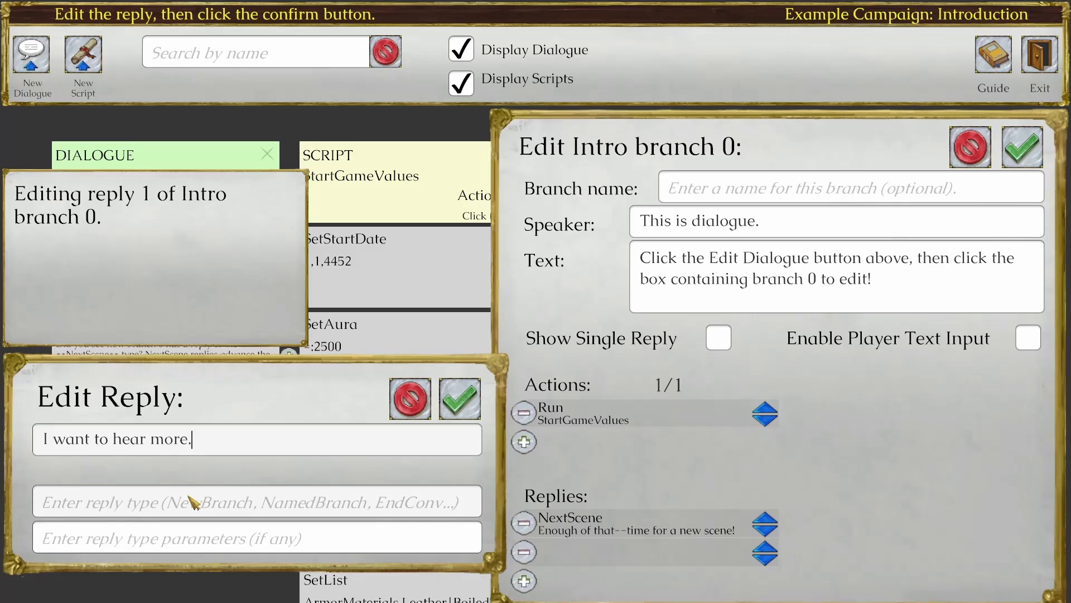
left_click(190, 500)
type("Next")
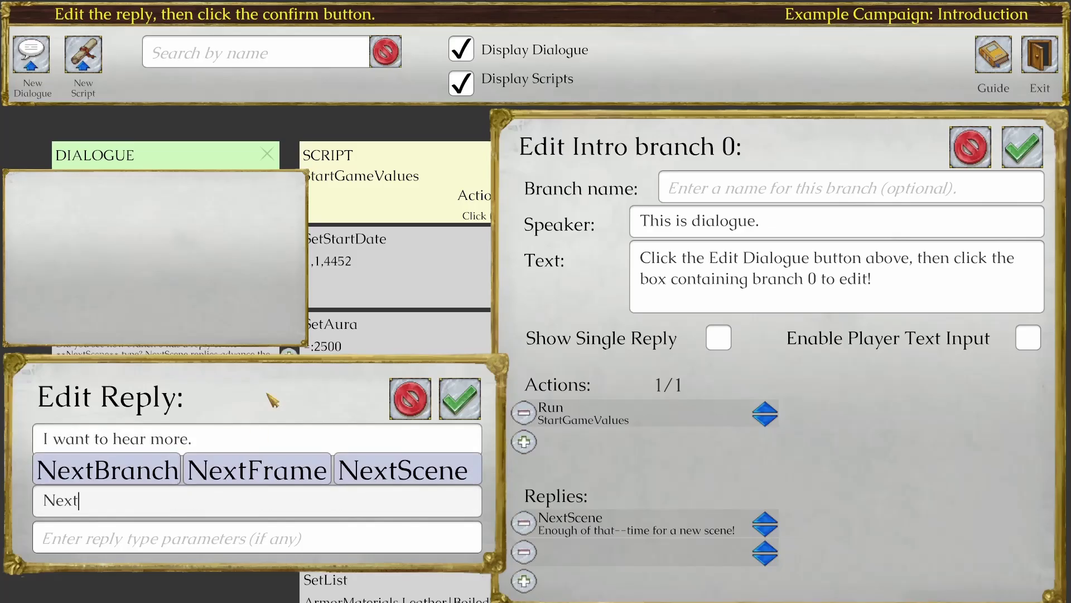
left_click(150, 472)
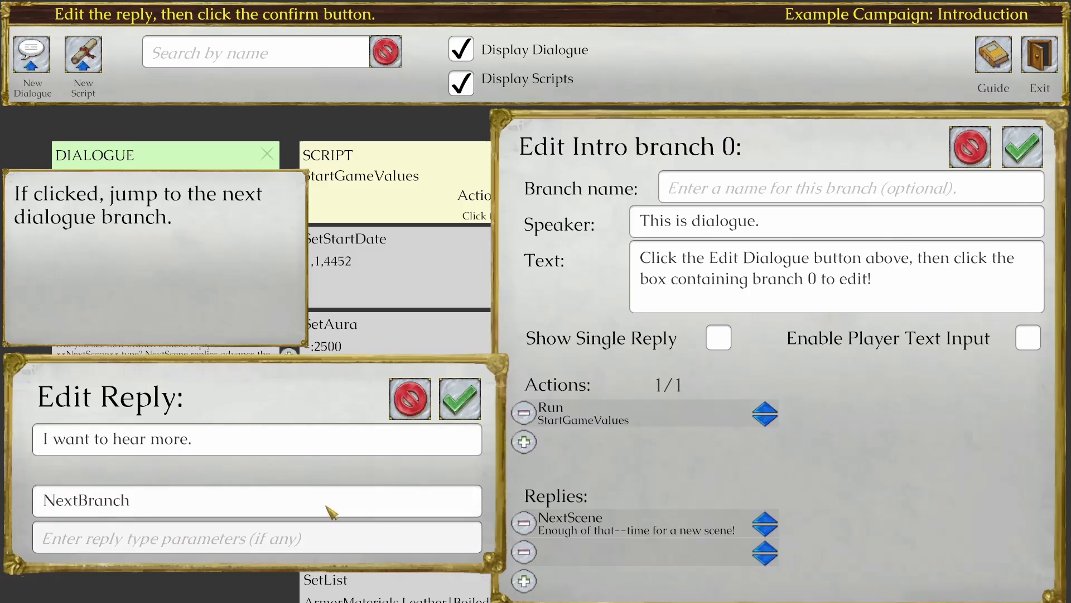
left_click(458, 399)
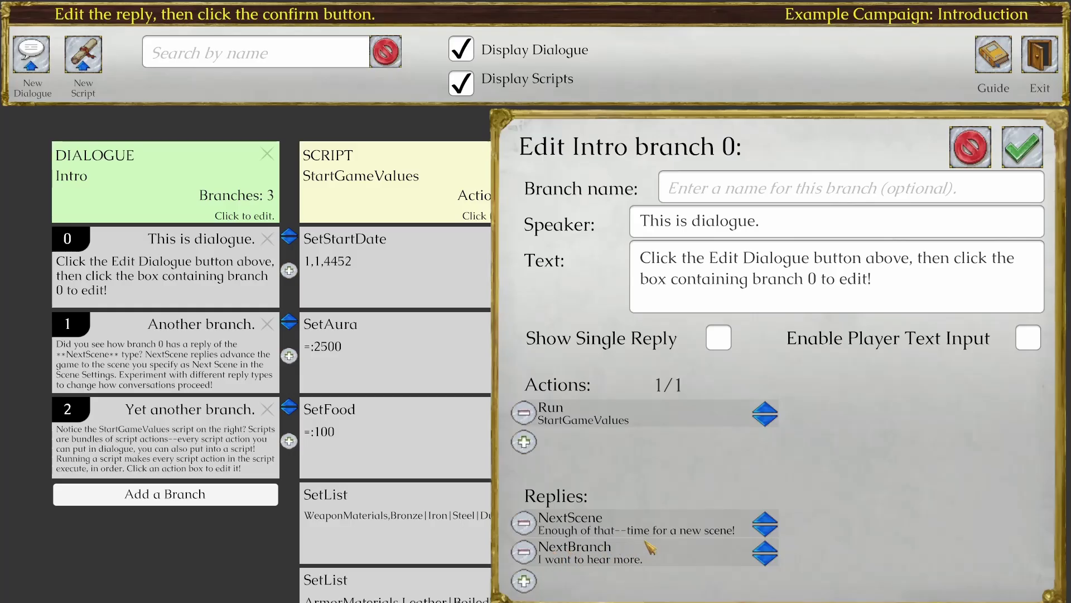
left_click(1023, 149)
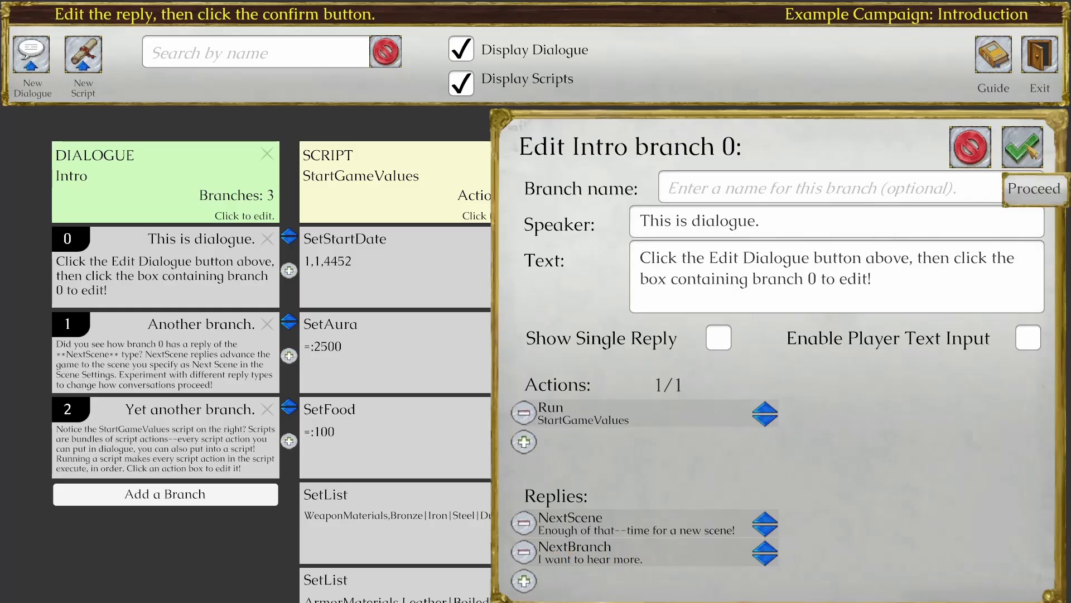
Step: Recheck the replies of Intro branch 0 without editing them, and open the editor's guide
left_click(209, 263)
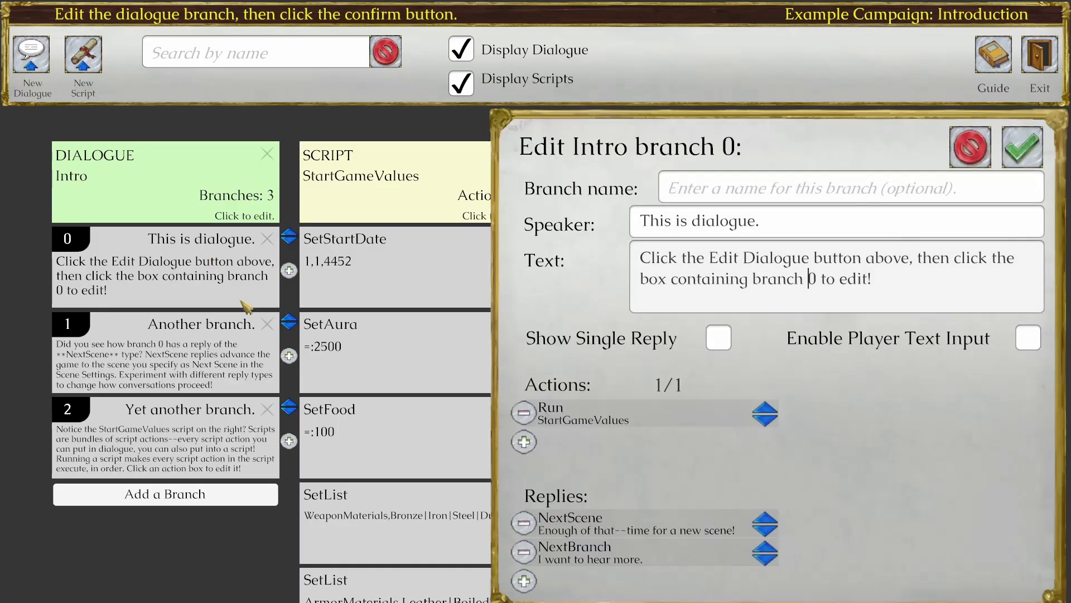
left_click(975, 160)
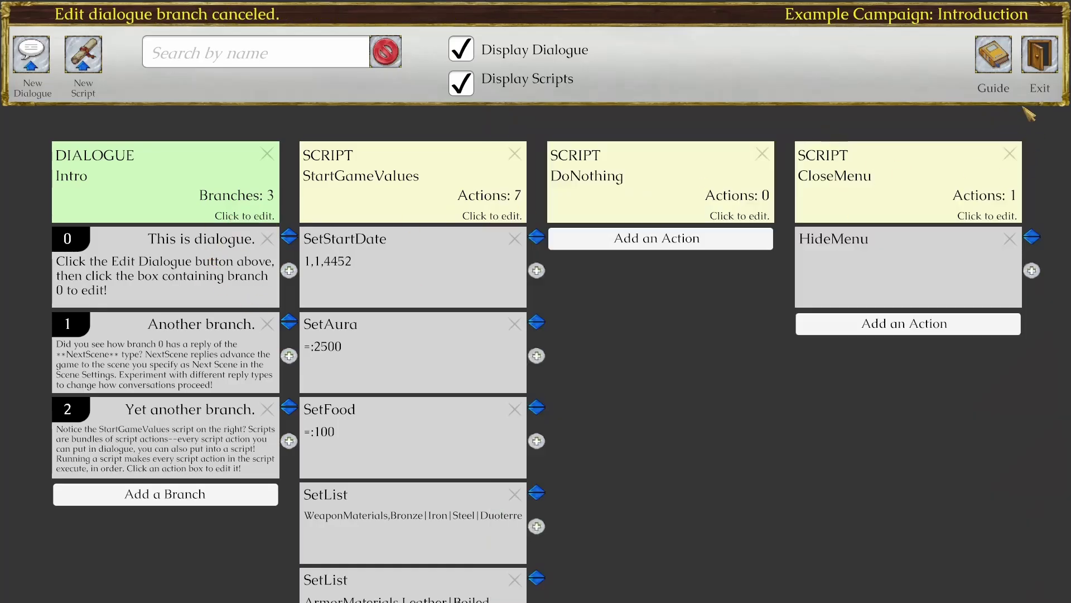
left_click(999, 65)
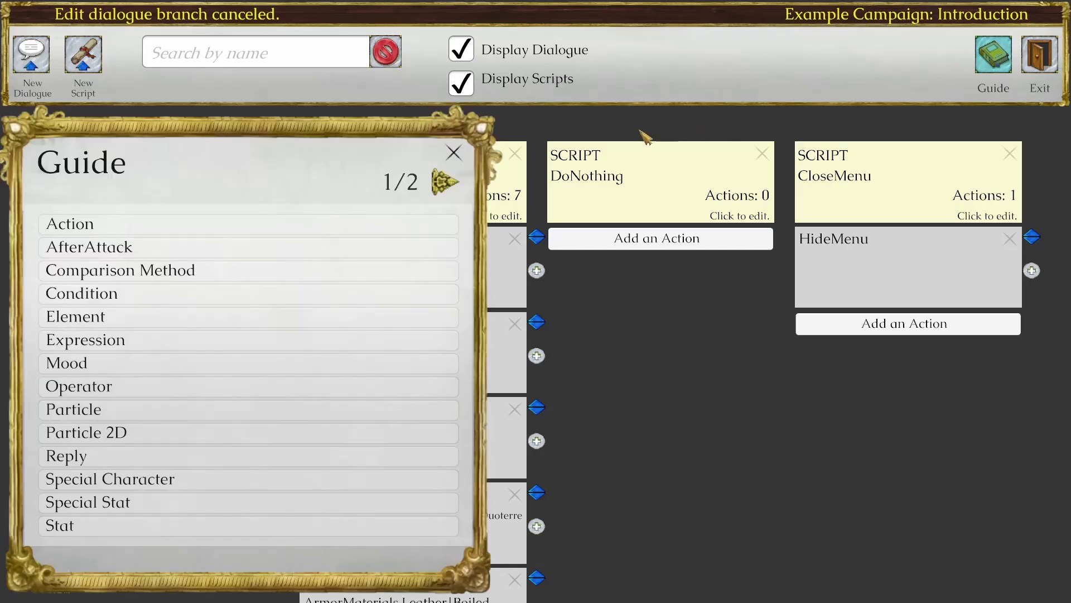
Step: Look up the NextBranch reply type in the guide's Reply section, and close the guide
mouse_move(434, 253)
mouse_move(406, 267)
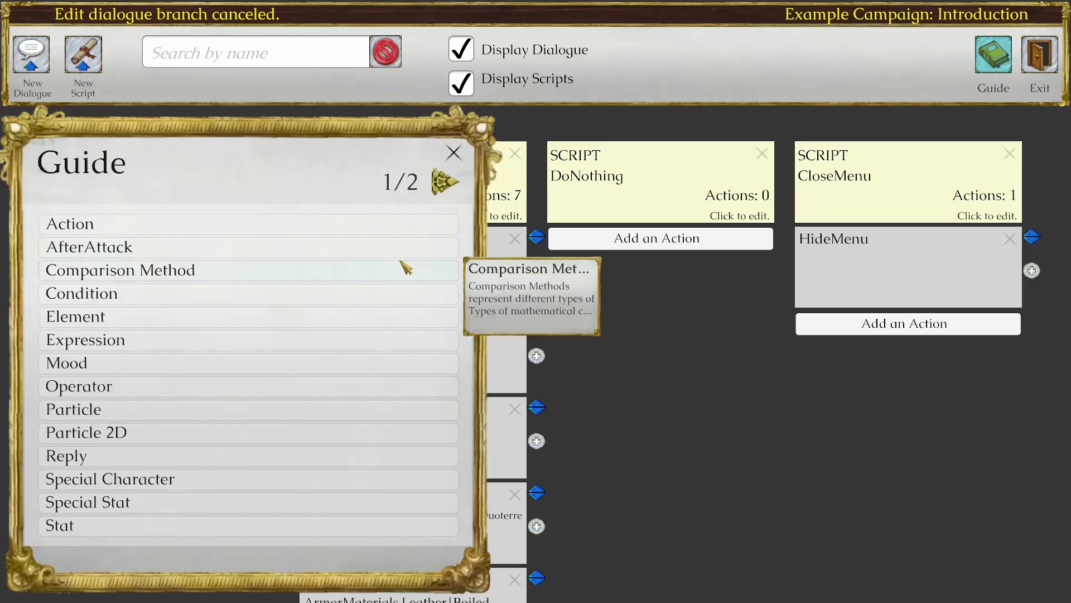
left_click(146, 461)
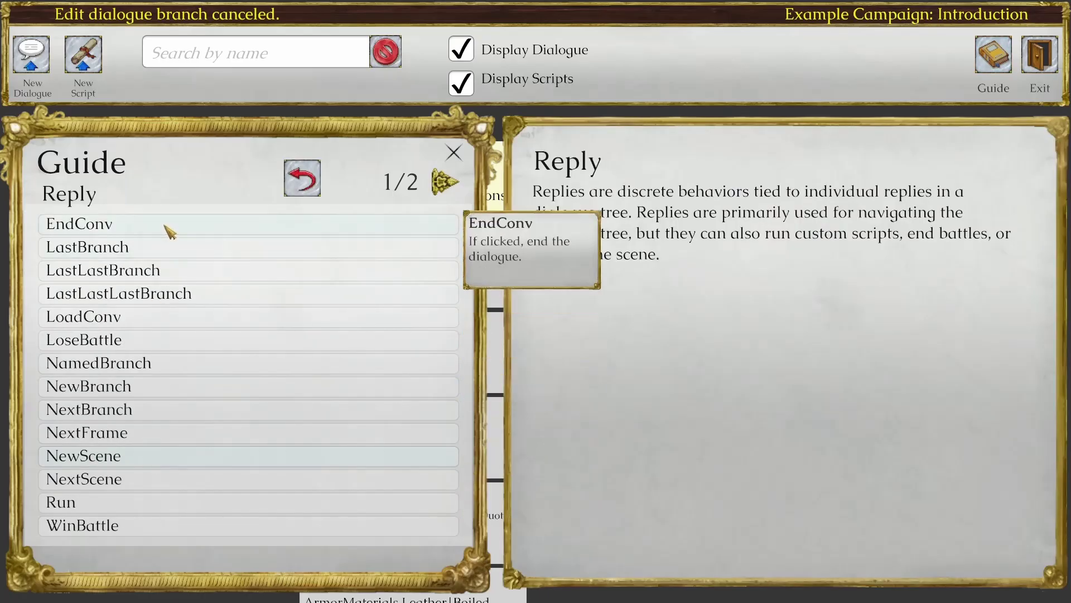
left_click(207, 416)
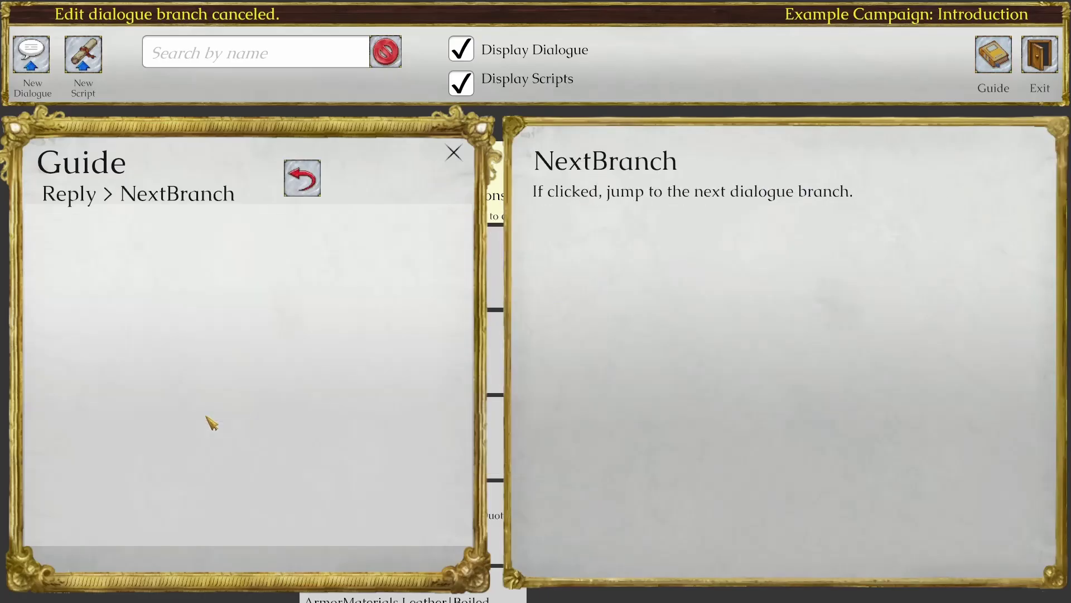
left_click(301, 182)
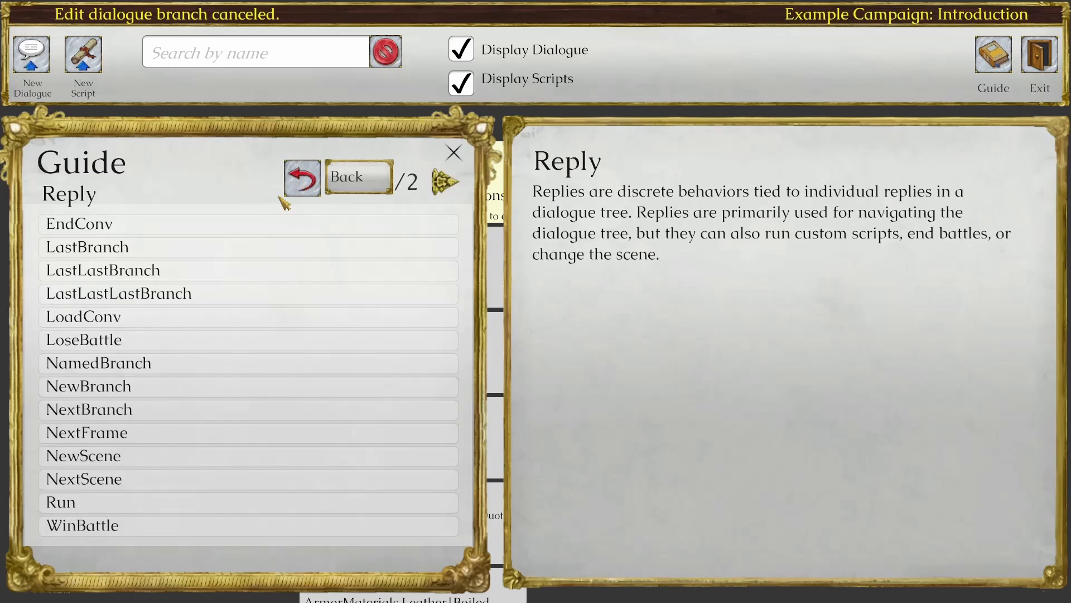
left_click(993, 55)
Step: Return to the scene editor, review frames 1 and 2 with the dialogue replies, and save the scene
left_click(1041, 66)
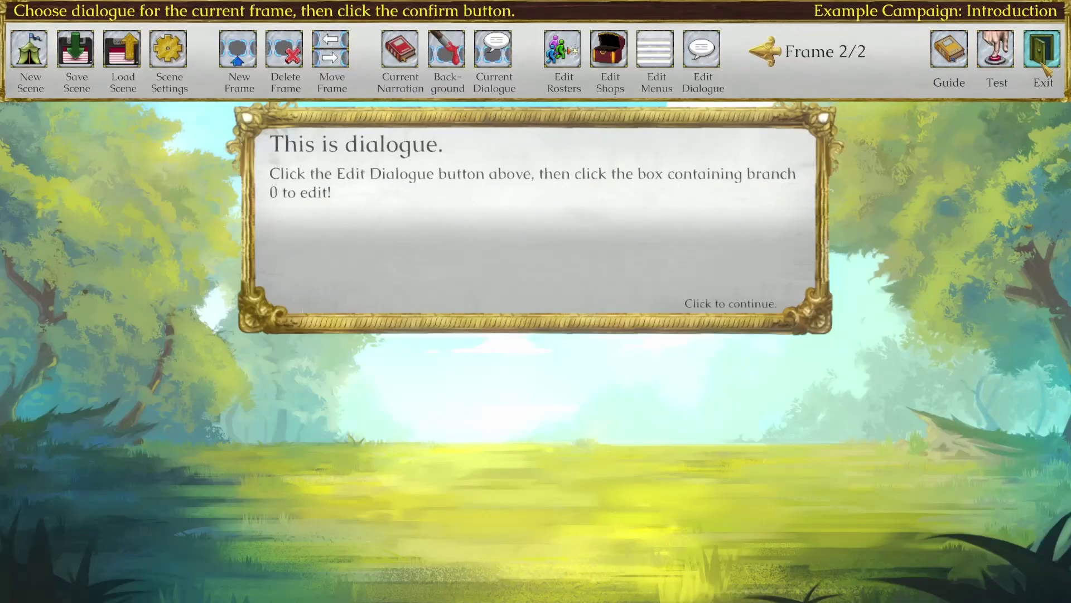
left_click(772, 54)
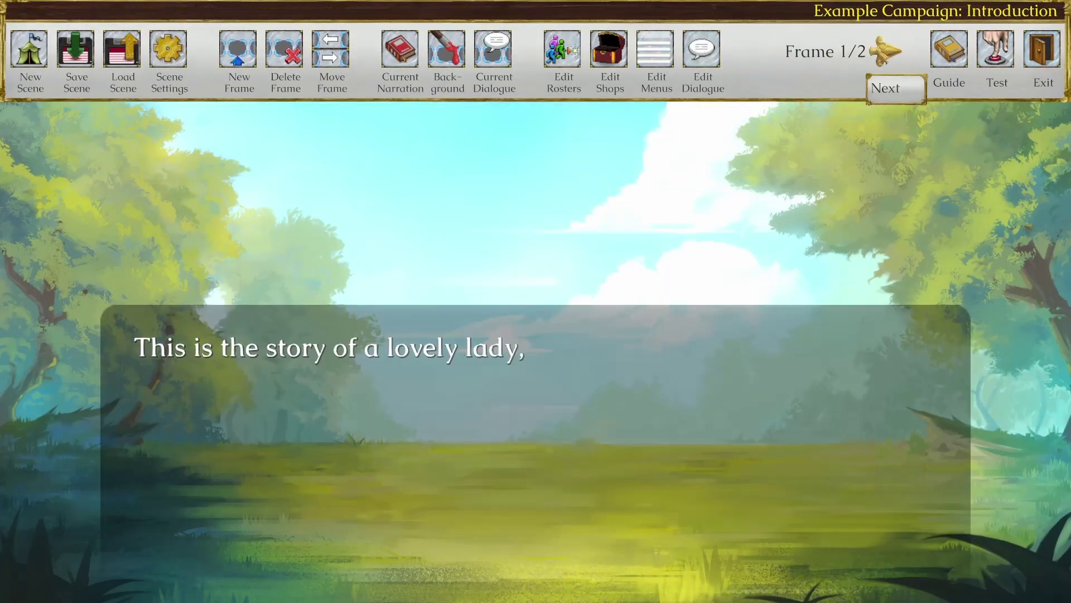
left_click(886, 52)
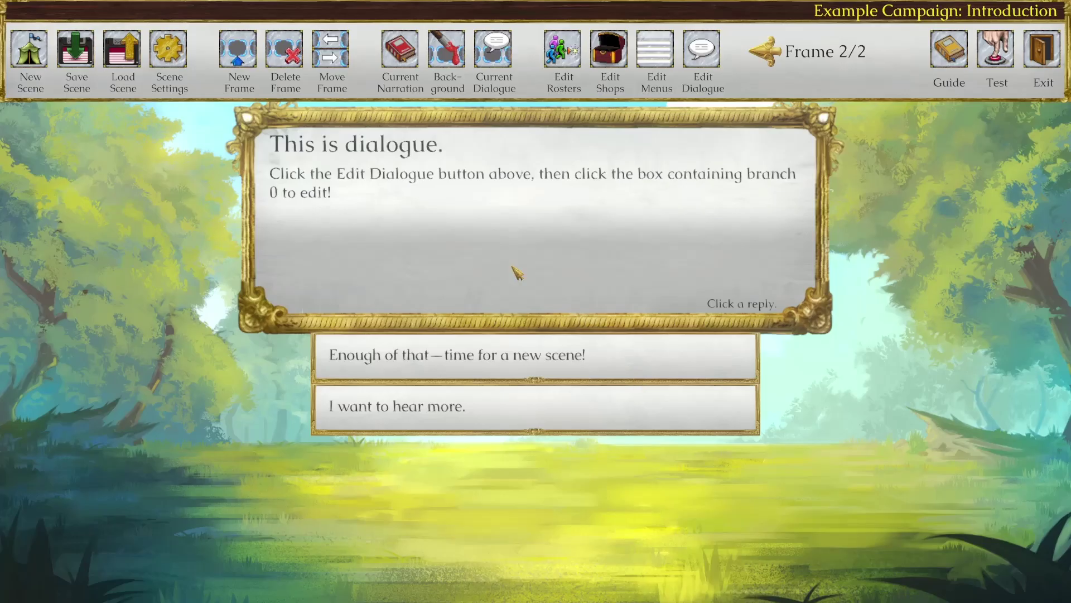
left_click(90, 66)
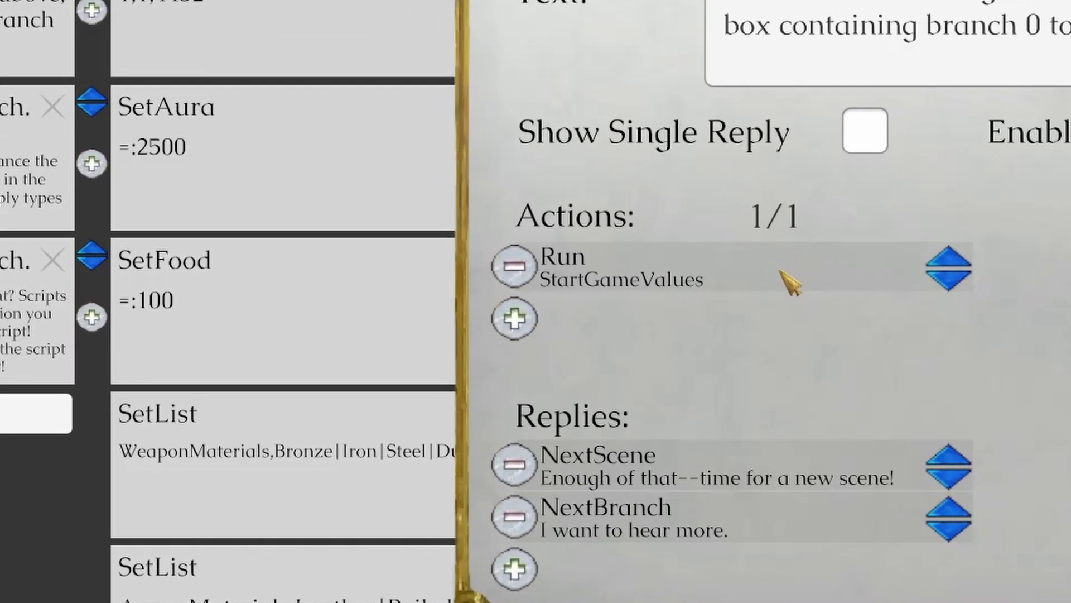
Step: Examine the Run action of Intro branch 0 and its StartGameValues parameter, leaving the action and branch unedited
left_click(785, 279)
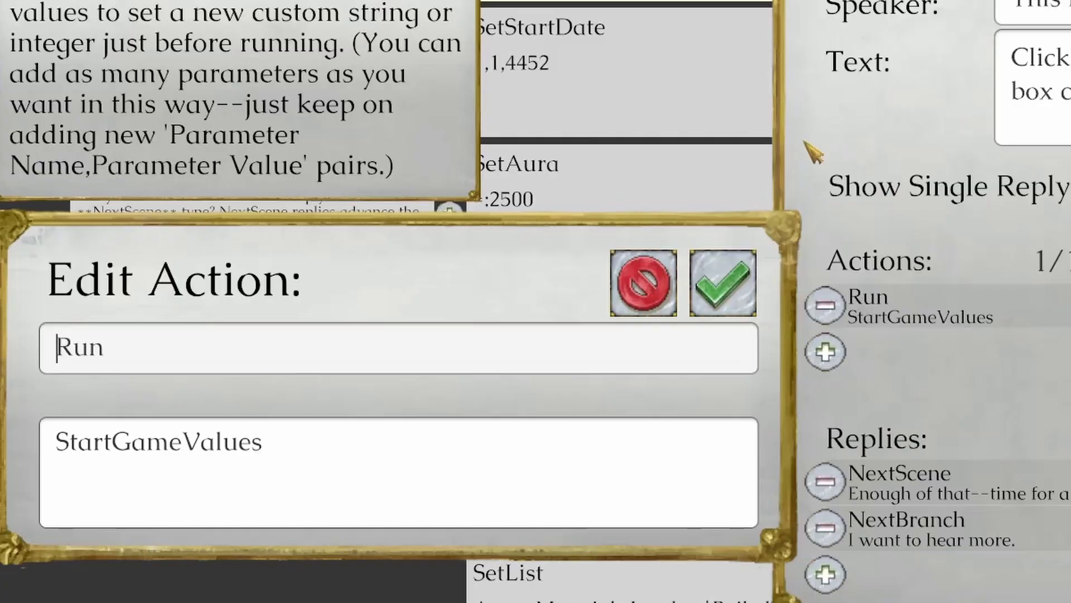
left_click(190, 356)
left_click_drag(190, 356, 43, 346)
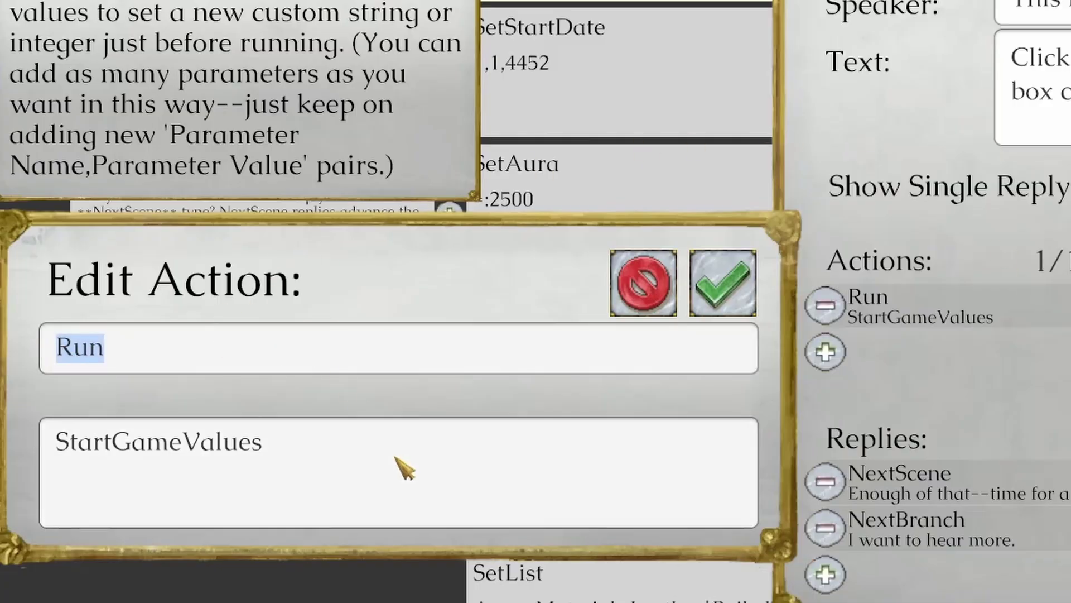
left_click_drag(395, 463, 6, 454)
left_click(318, 368)
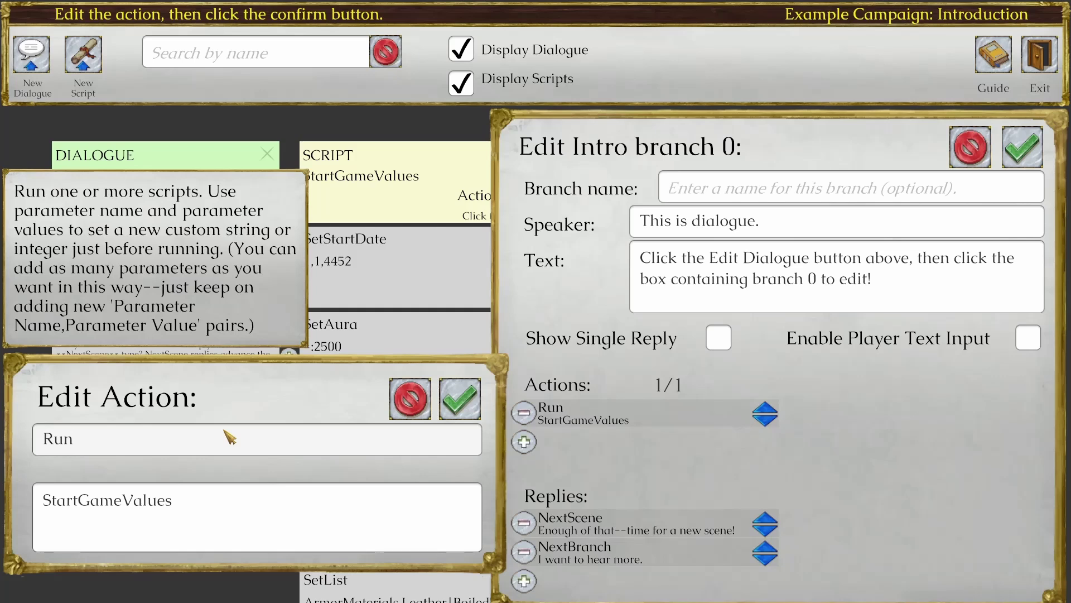
left_click_drag(234, 500, 19, 502)
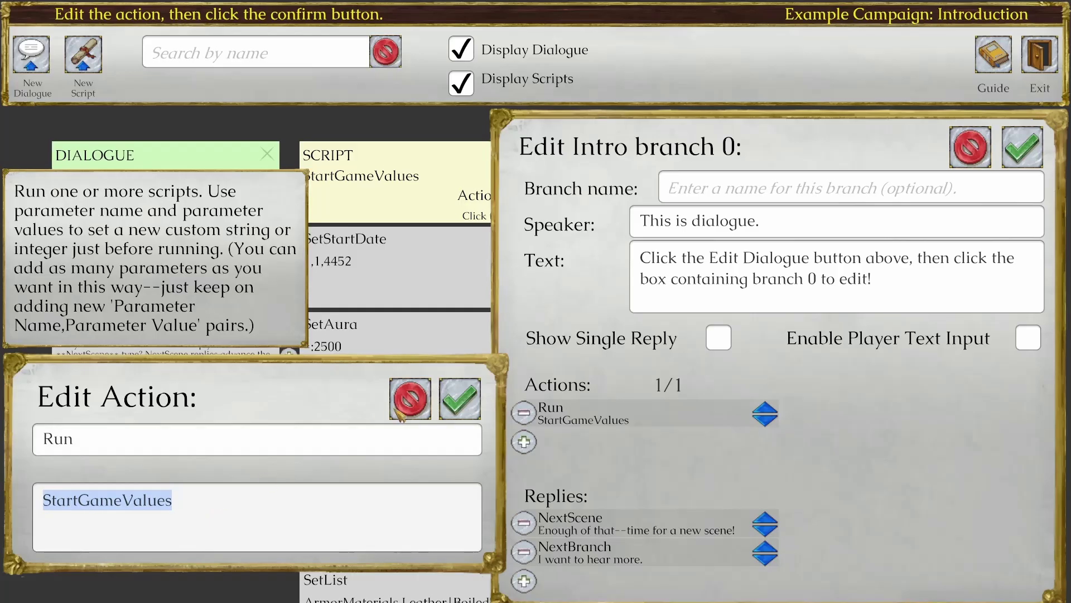
left_click(201, 509)
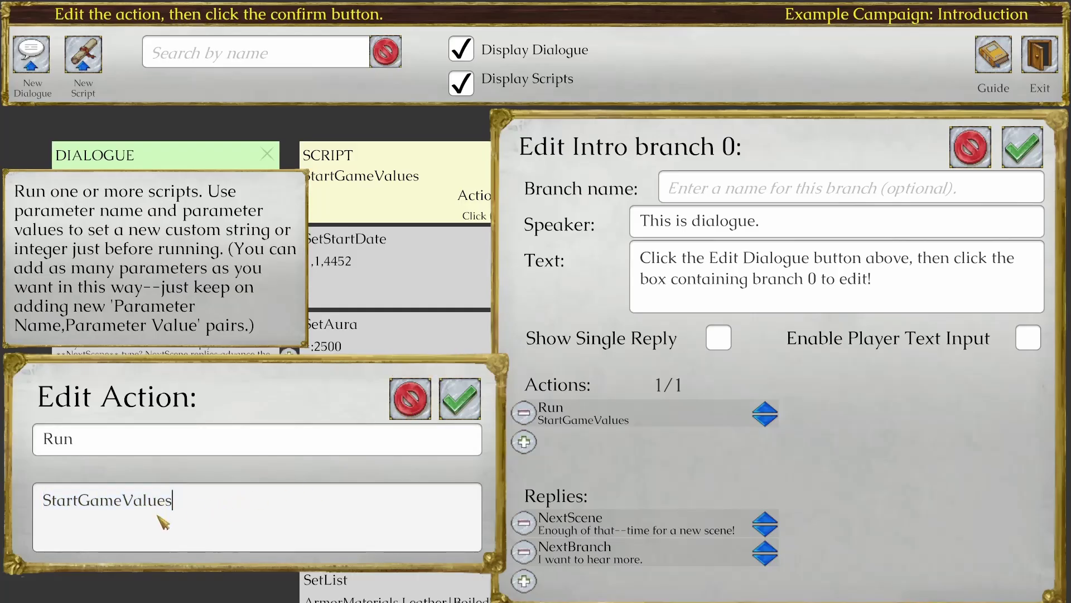
double_click(99, 504)
left_click(97, 446)
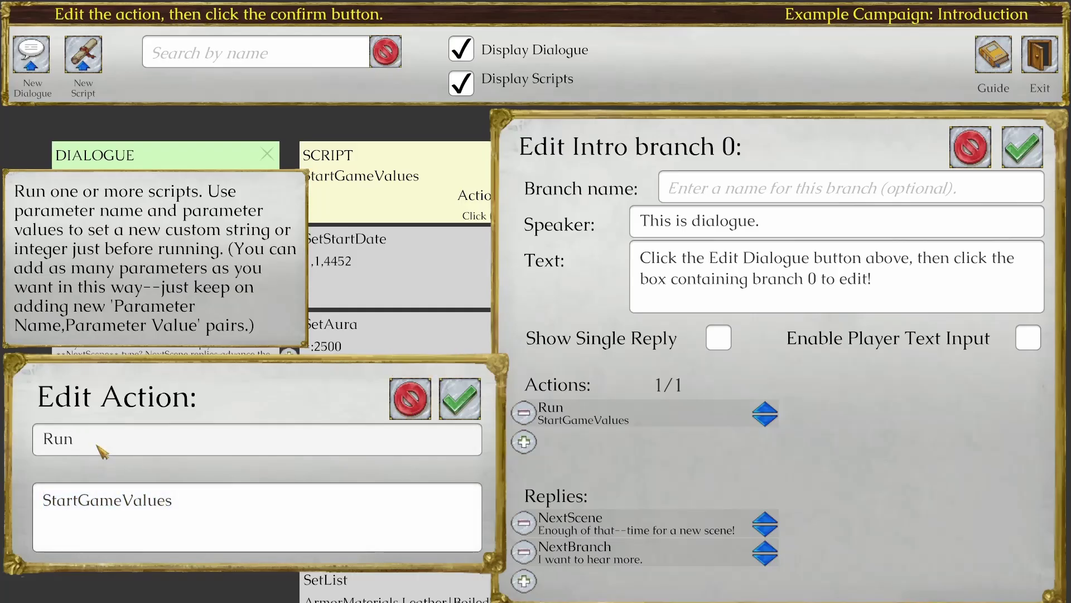
left_click(415, 402)
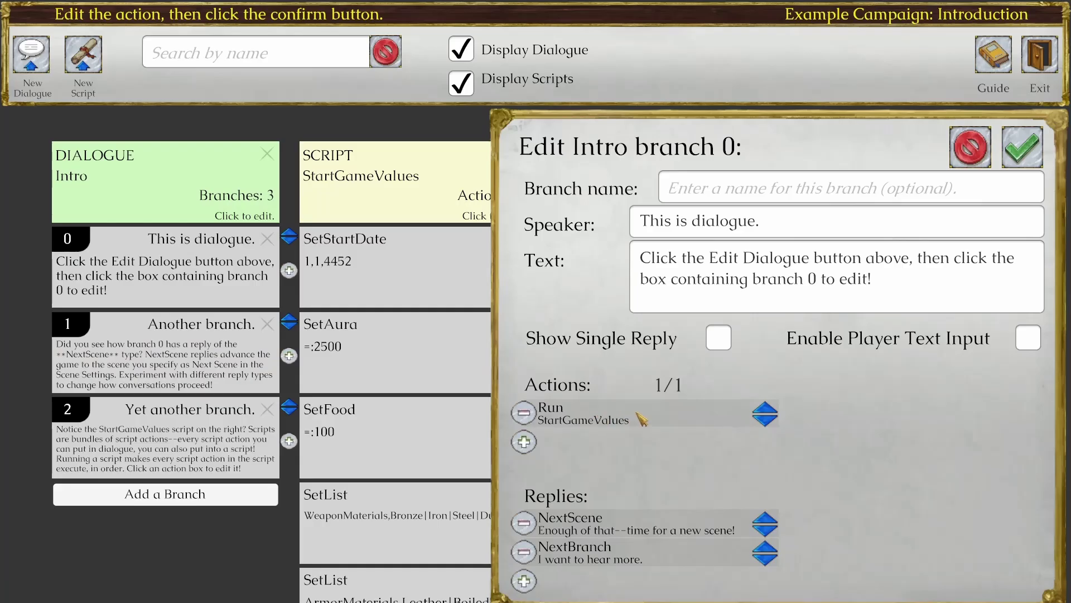
left_click(971, 147)
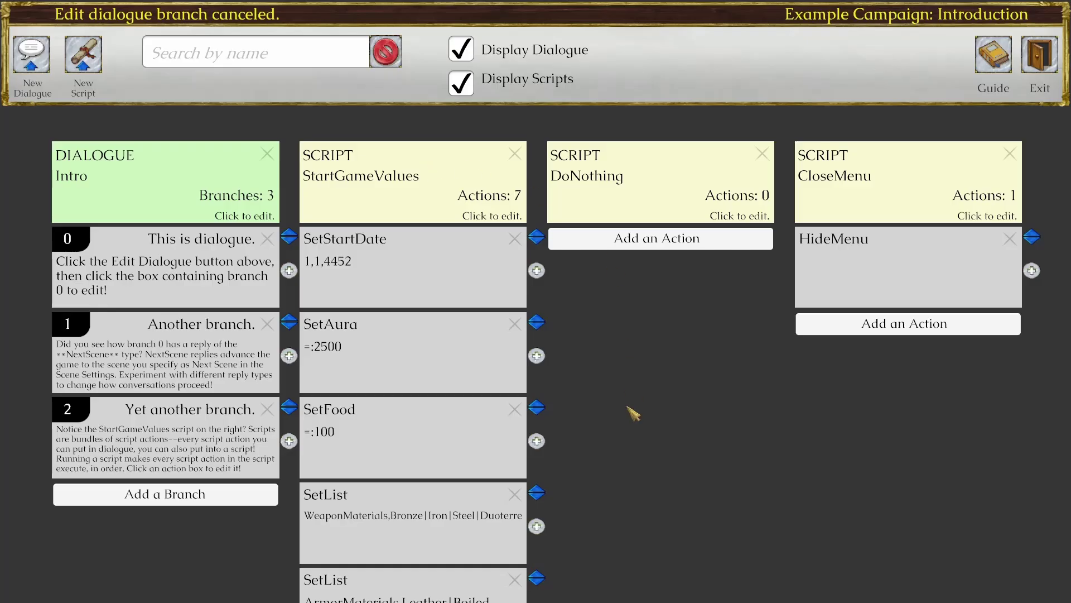
Step: Examine the description and parameter format of the StartGameValues script's SetStartDate action, and discard the edit
scroll(633, 410, "down", 1)
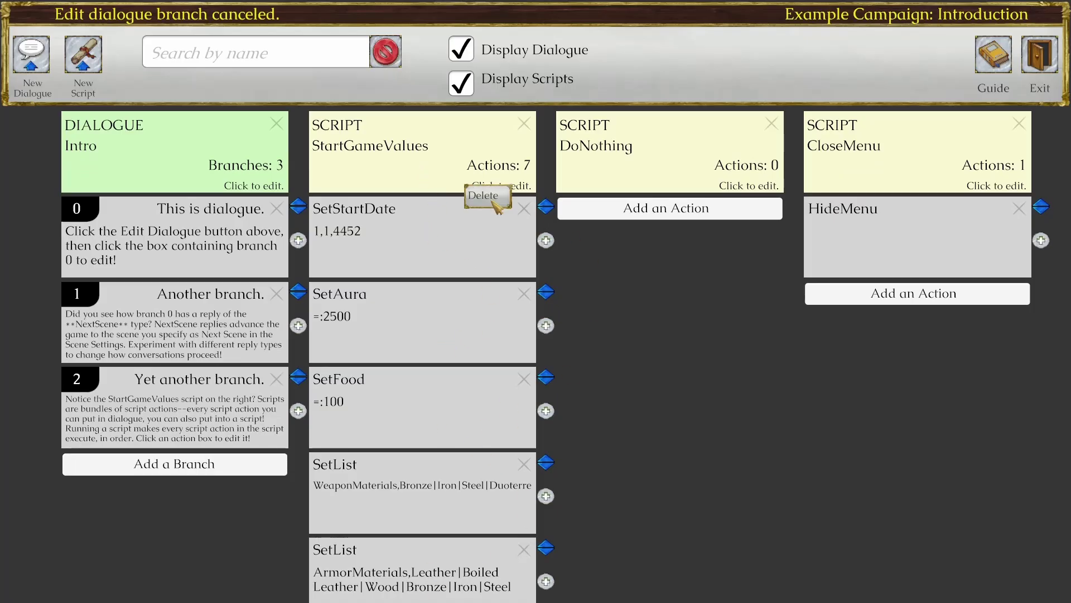
left_click(419, 249)
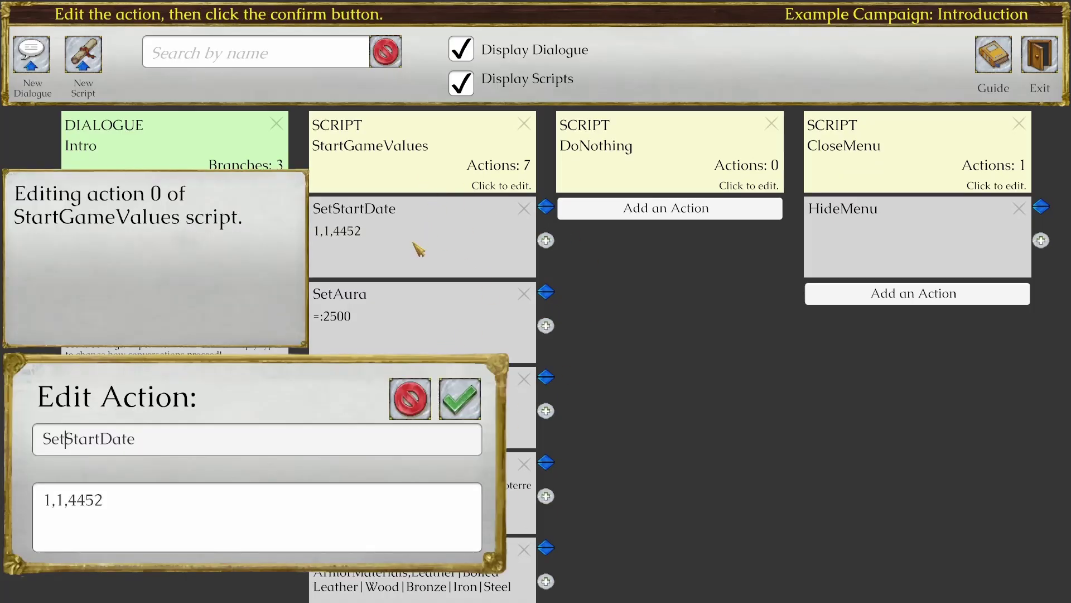
left_click(141, 440)
key("BackSpace")
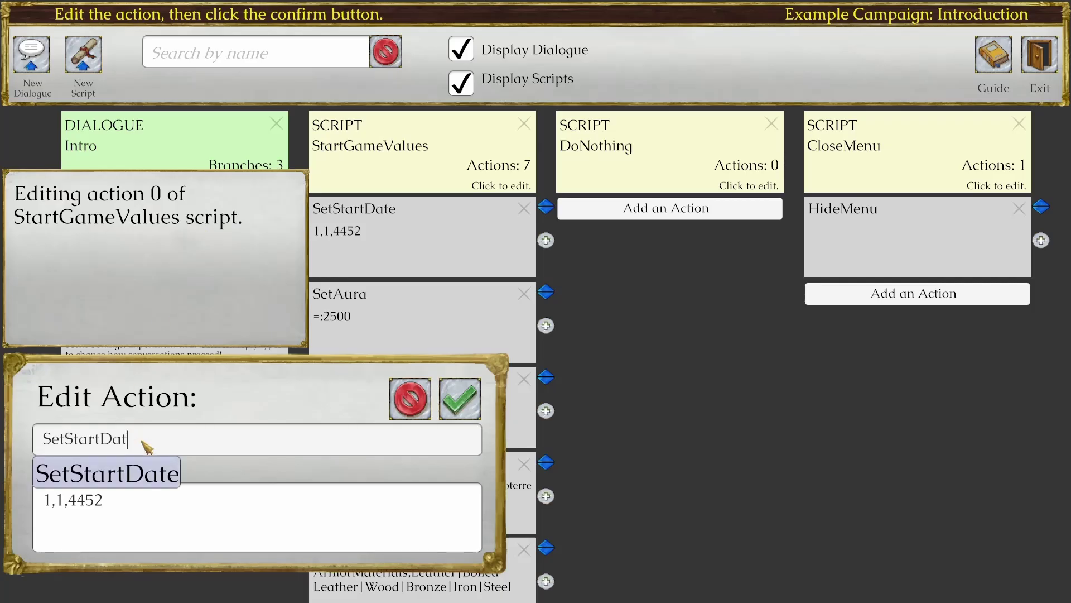
left_click(145, 483)
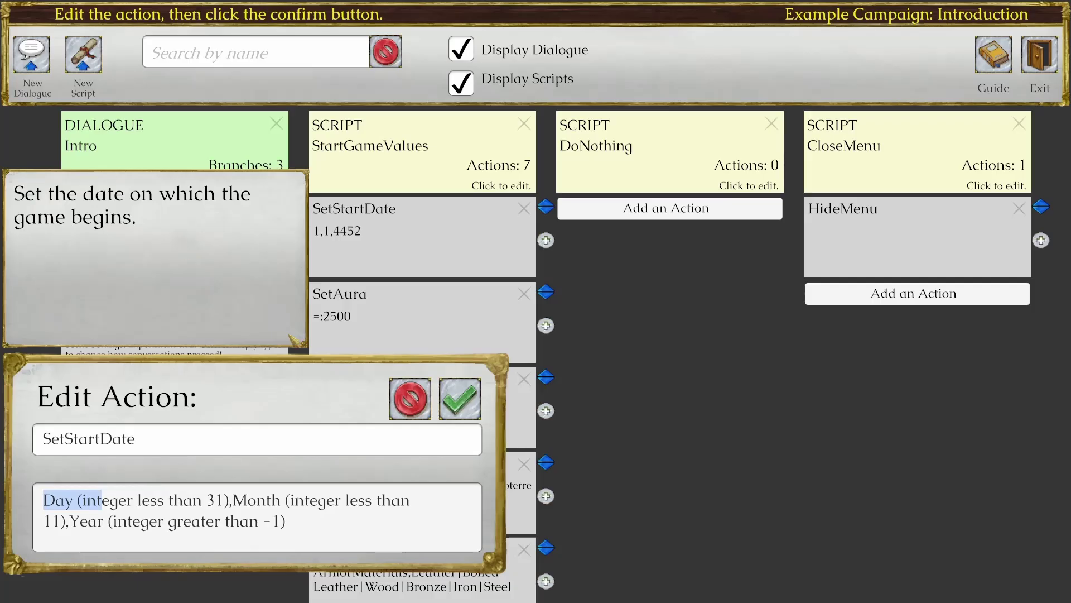
left_click(419, 402)
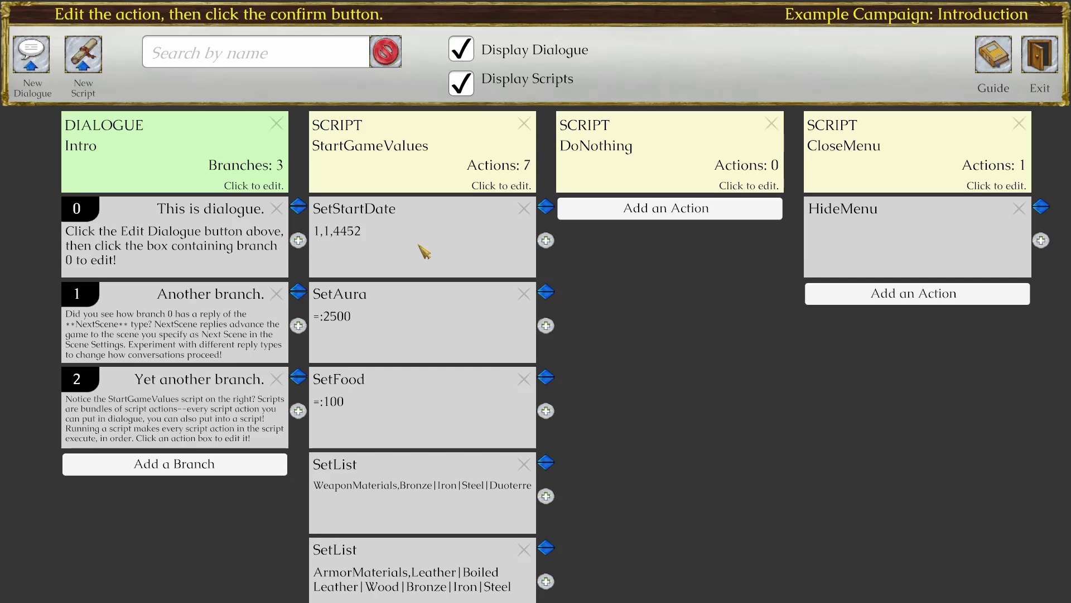
Step: Open the StartGameValues script's SetAura action and reselect its type to examine the description and parameter template
left_click(430, 313)
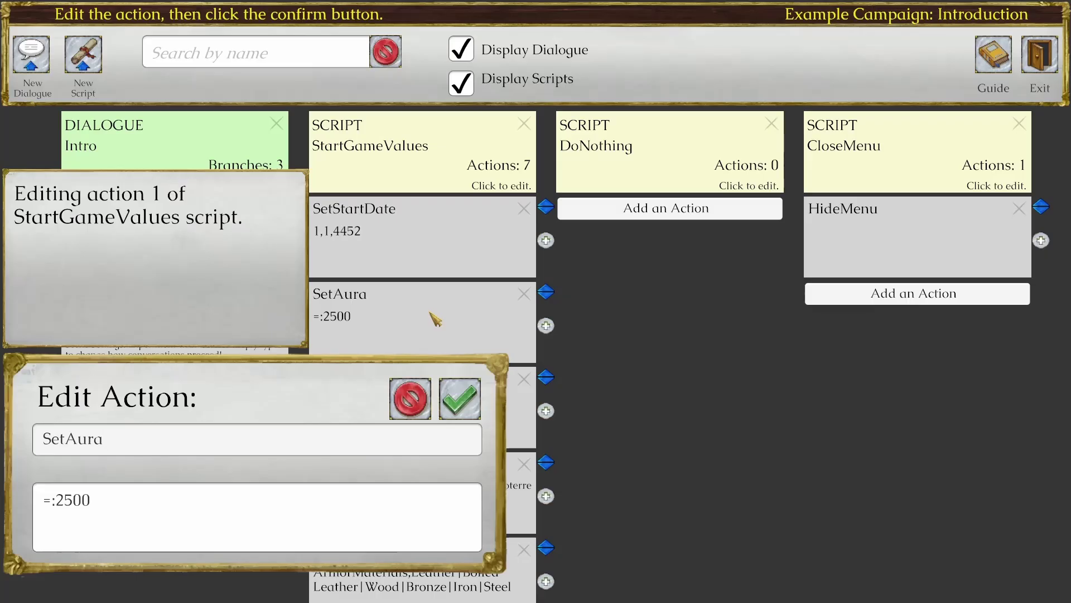
left_click(130, 444)
key("BackSpace")
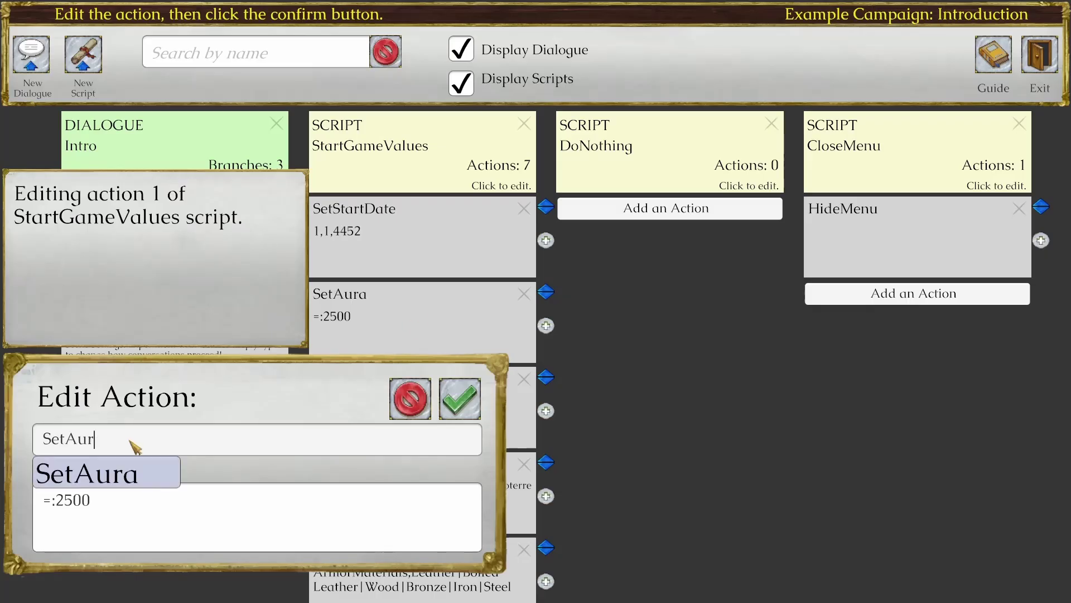
left_click(132, 485)
left_click(209, 449)
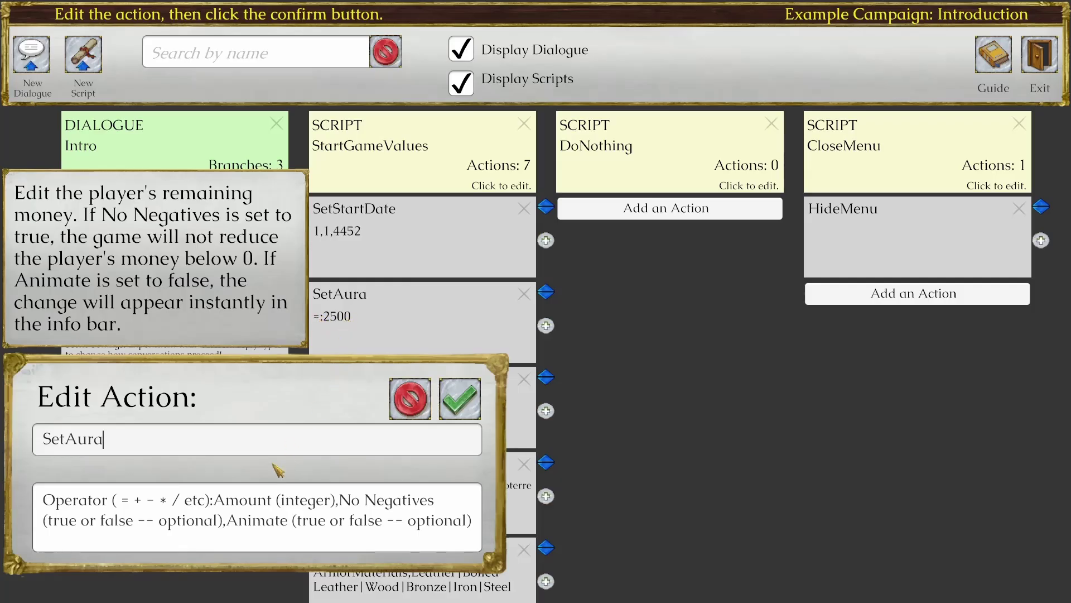
Step: Replace the SetAura parameter template with the operator = and the amount 2500, without the optional parameters
left_click_drag(210, 501, 34, 500)
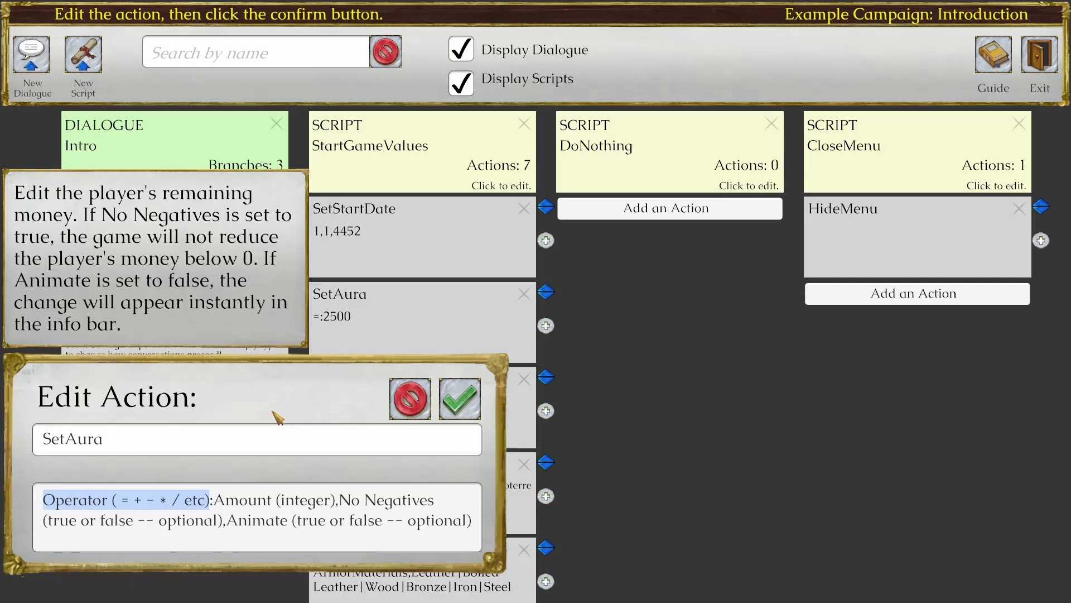
type("=")
key("Right")
key("shift+Right")
key("shift+Right")
key("shift+Right")
key("shift+Right")
key("shift+Right")
key("shift+Right")
key("shift+Right")
key("shift+Right")
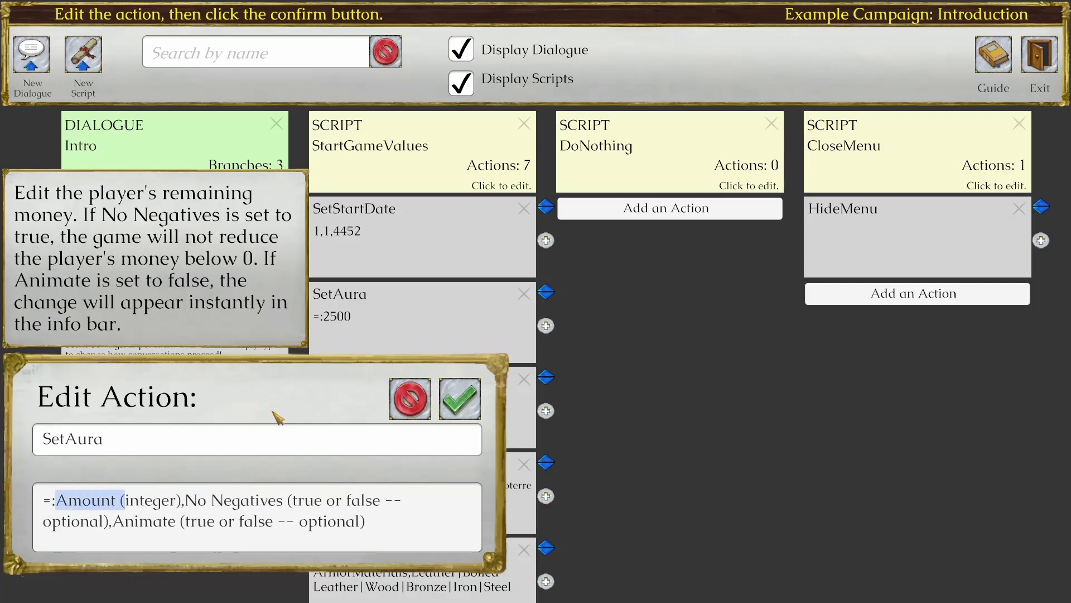
key("shift+Right")
key("shift+Right")
key("shift+Right")
key("shift+Right")
key("shift+Right")
key("shift+Right")
key("shift+Right")
key("shift+Right")
key("shift+Right")
key("shift+Right")
key("shift+Right")
key("shift+Right")
key("shift+Right")
key("shift+Right")
key("shift+Right")
key("shift+Right")
key("shift+Right")
key("shift+Right")
key("shift+Right")
key("shift+Right")
type("2500")
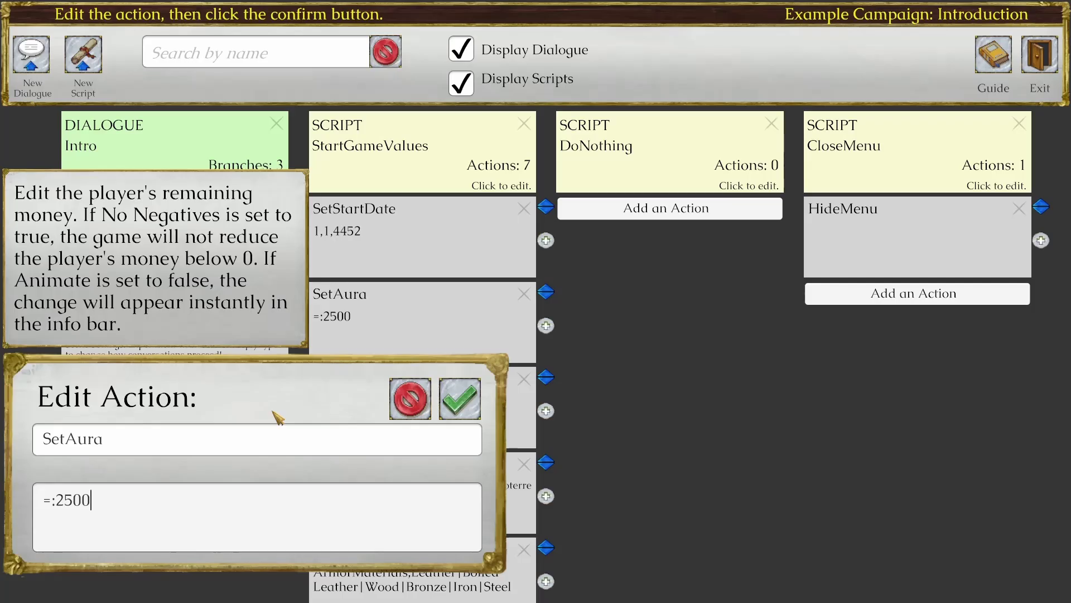
Step: Try the operators + and - in place of = in the SetAura parameters, and discard the action edit
key("Left")
key("Left")
key("Left")
key("Left")
key("Left")
key("shift+Left")
type("+")
key("shift+Left")
type("-")
left_click(411, 397)
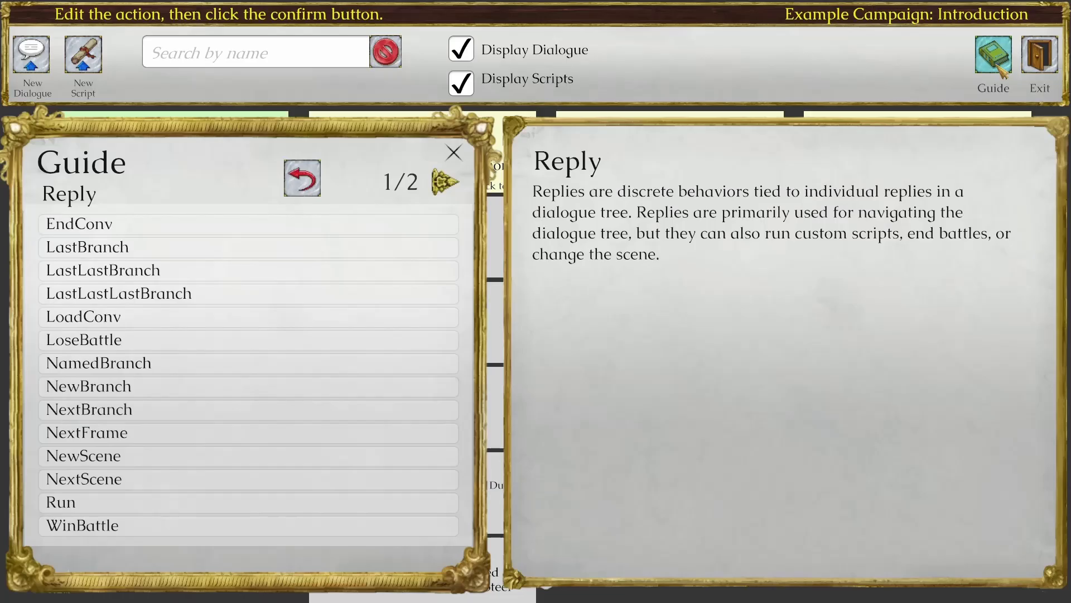
Step: Find the SetAura entry in the guide's Action section and examine its description and parameters
left_click(299, 179)
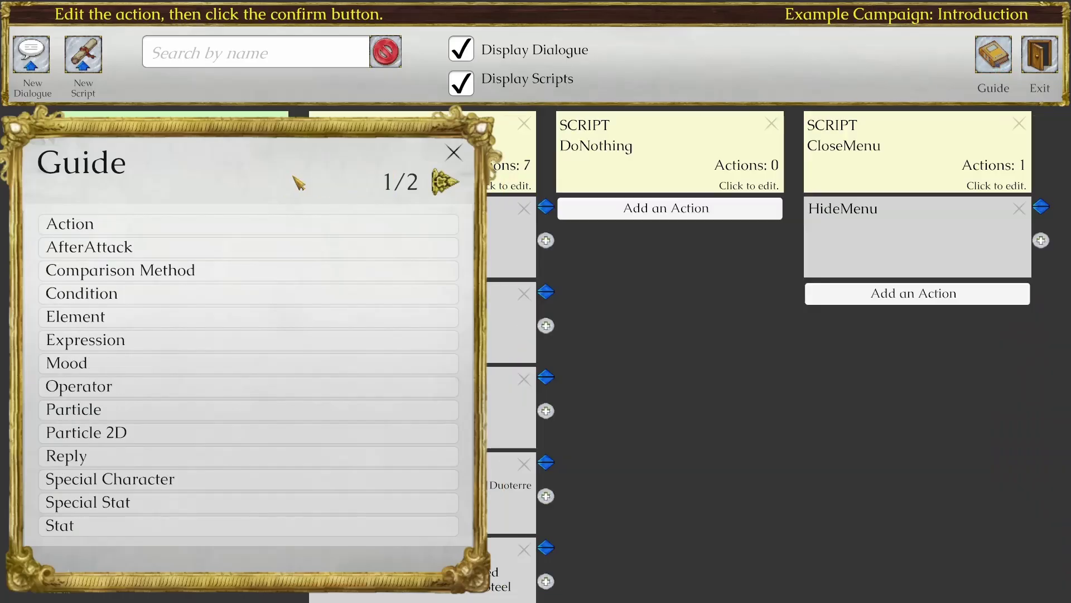
left_click(136, 226)
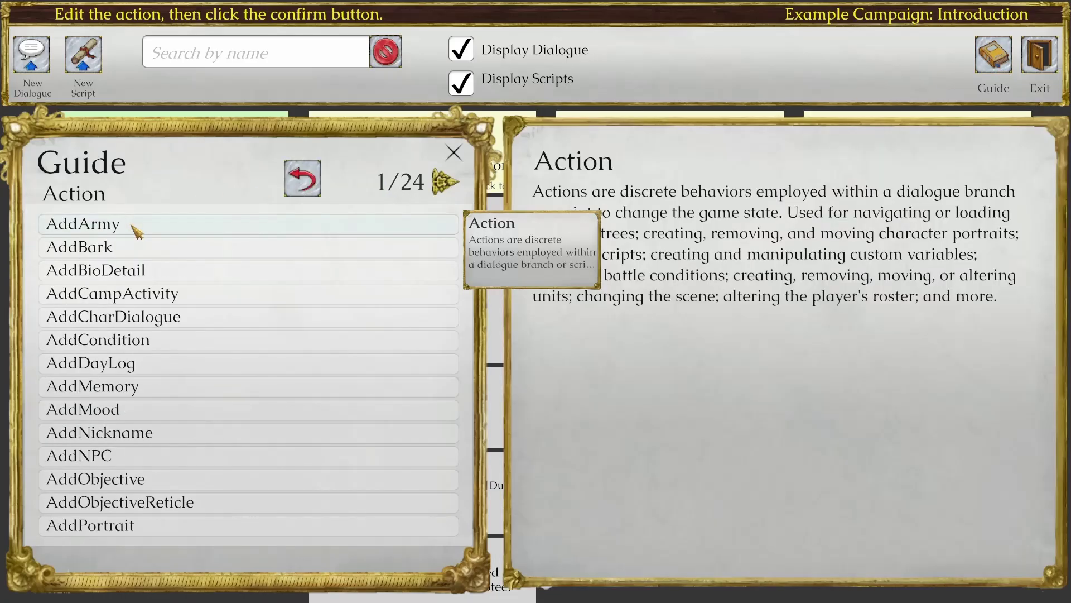
left_click(443, 181)
left_click(444, 181)
left_click(443, 181)
left_click(444, 181)
left_click(444, 181)
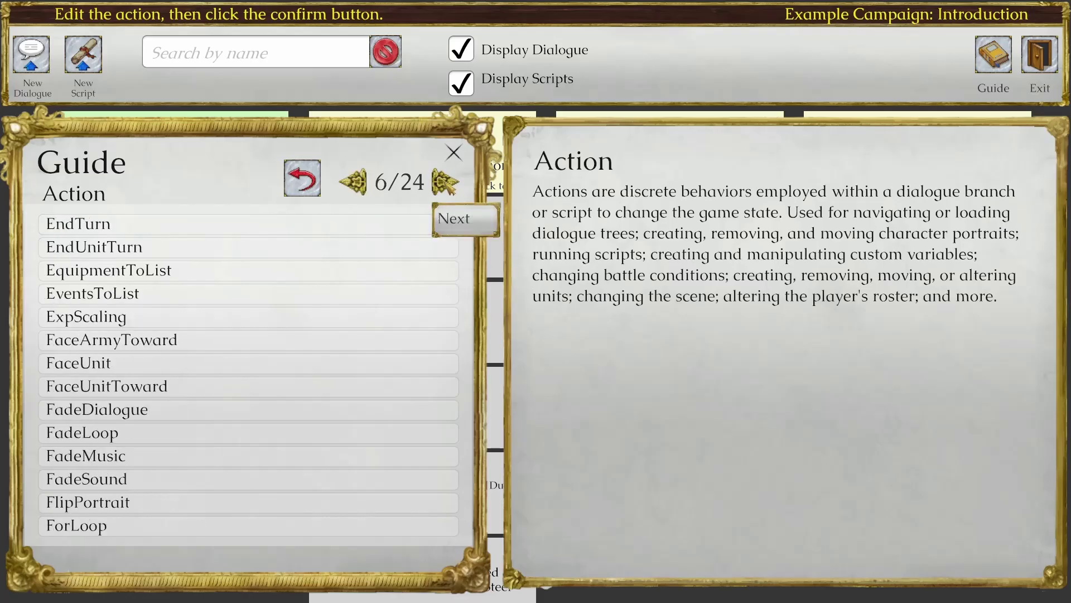
left_click(445, 182)
left_click(445, 182)
left_click(445, 182)
left_click(445, 182)
left_click(445, 182)
left_click(444, 182)
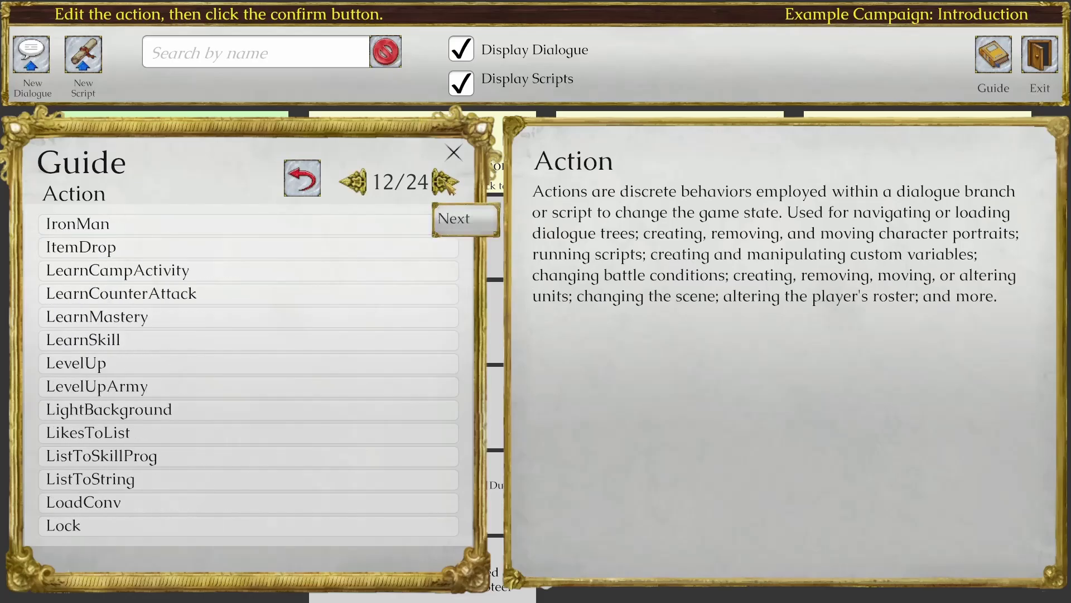
left_click(445, 182)
left_click(445, 182)
left_click(444, 182)
left_click(445, 182)
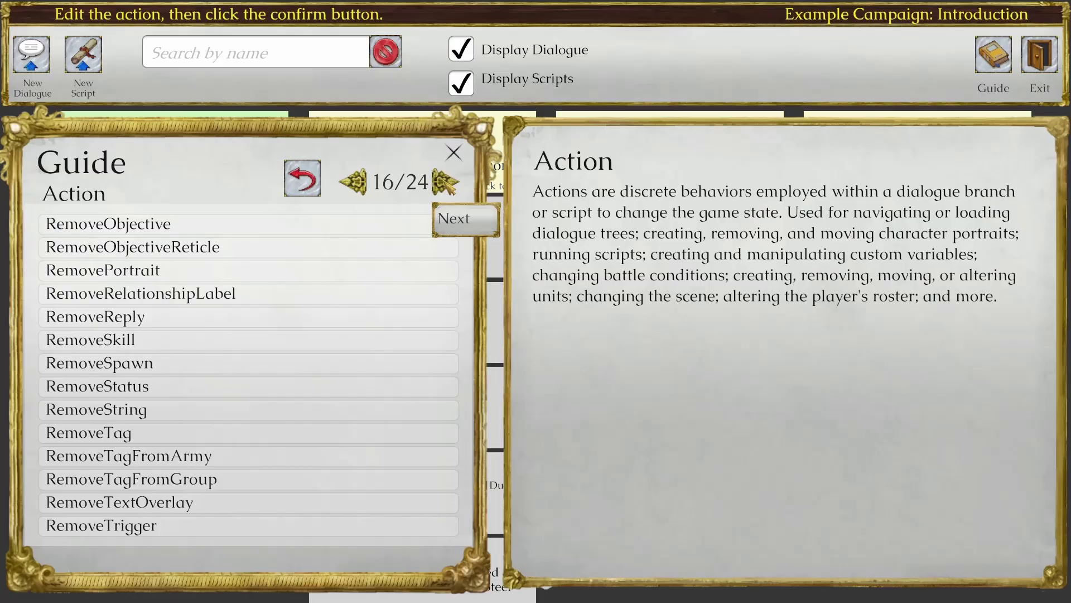
left_click(444, 182)
left_click(445, 182)
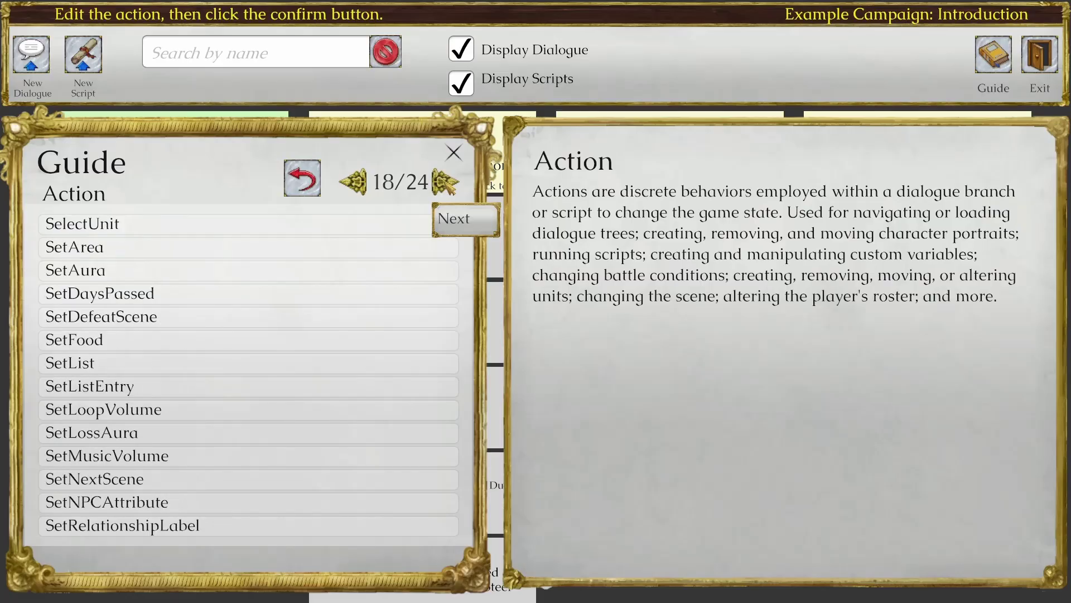
left_click(139, 278)
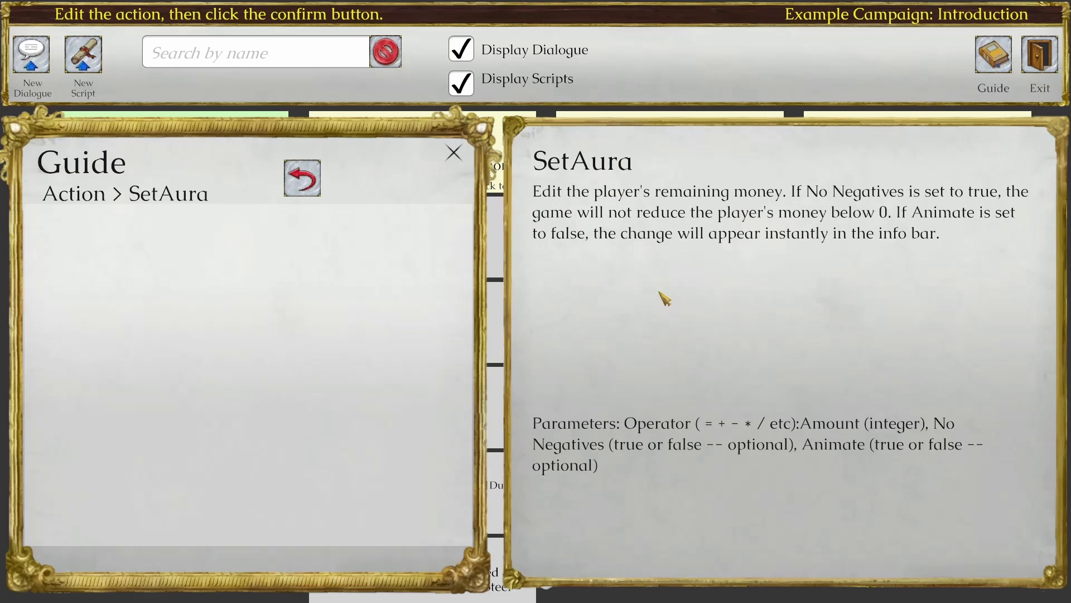
Step: Close the guide and leave the dialogue editor to return to the scene's frame view
left_click(453, 152)
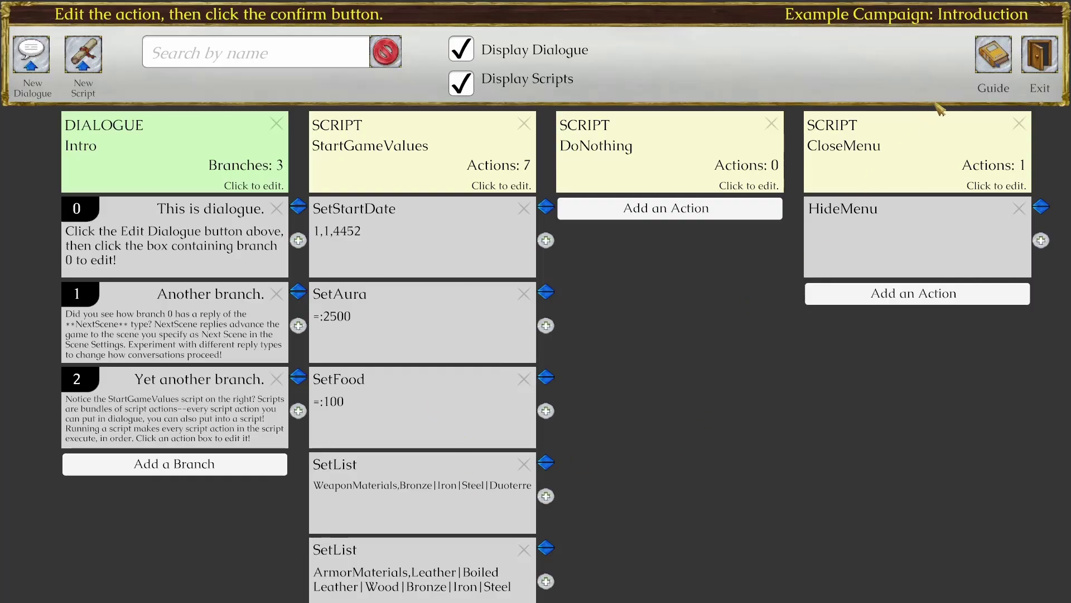
left_click(993, 56)
left_click(455, 154)
left_click(1040, 54)
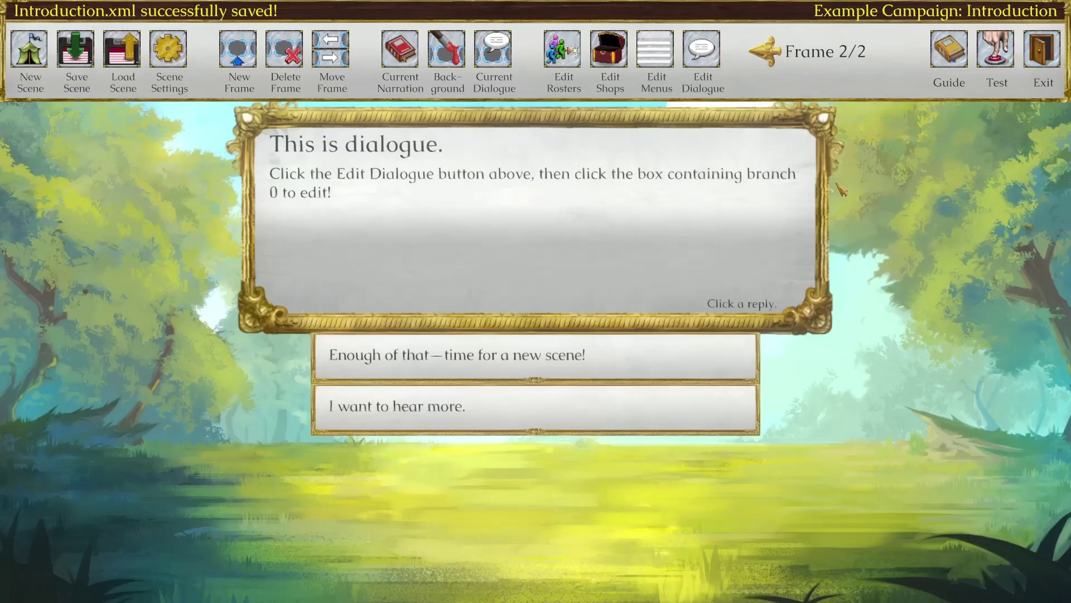
Step: Reopen the dialogue editor, examine the actions and replies of Intro branch 0, and discard the branch edit
left_click(725, 62)
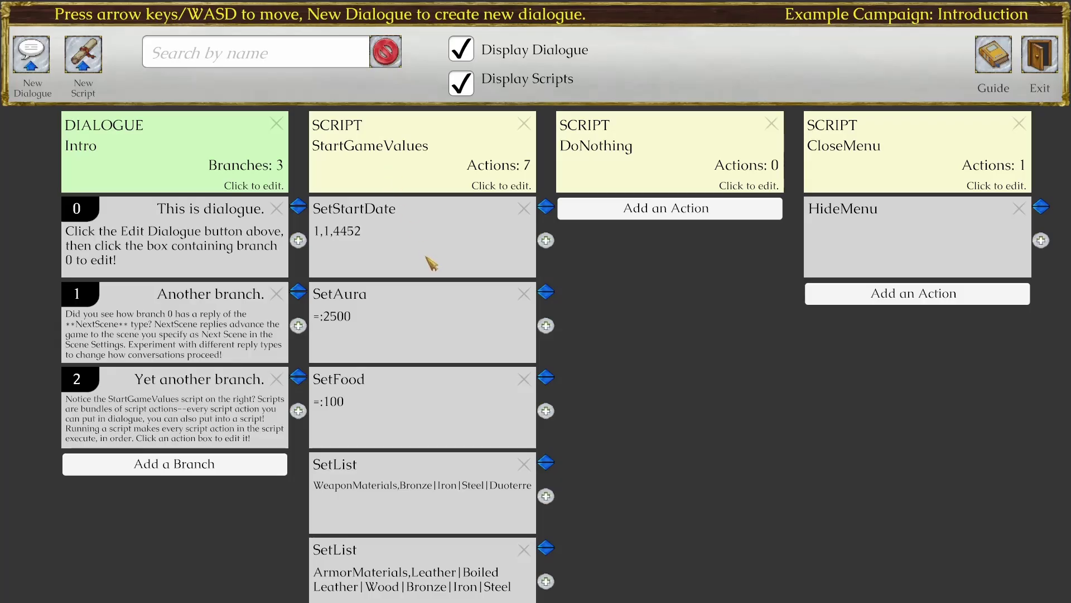
left_click(161, 250)
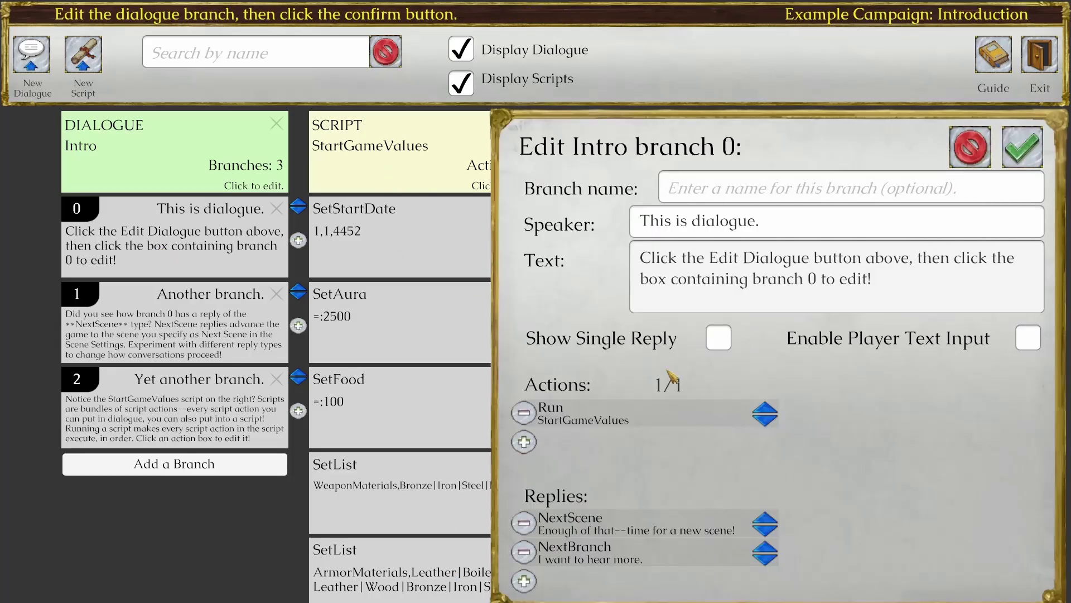
left_click(971, 147)
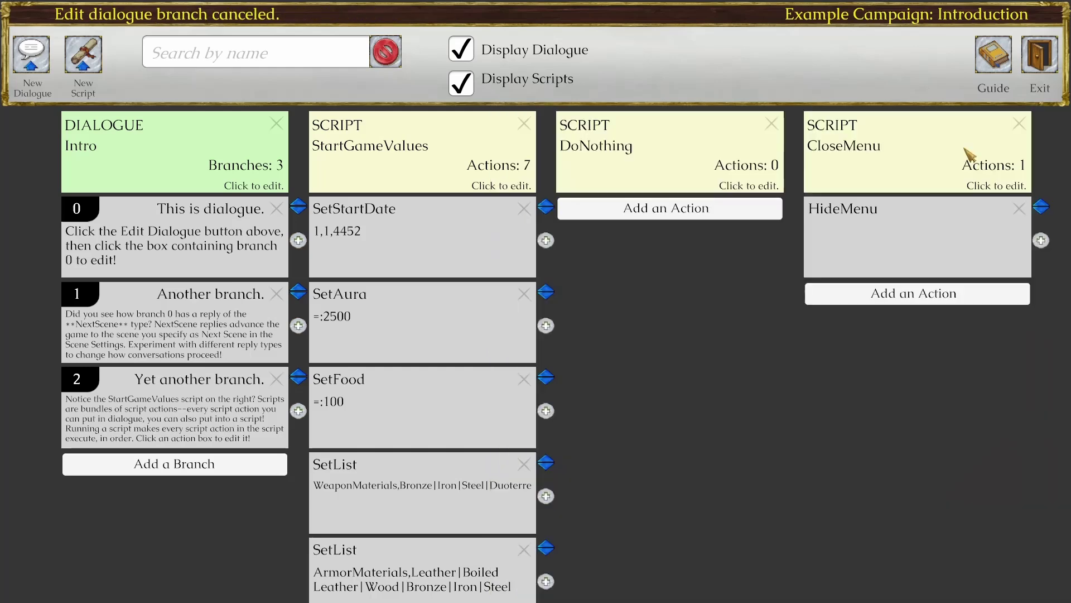
scroll(553, 438, "down", 8)
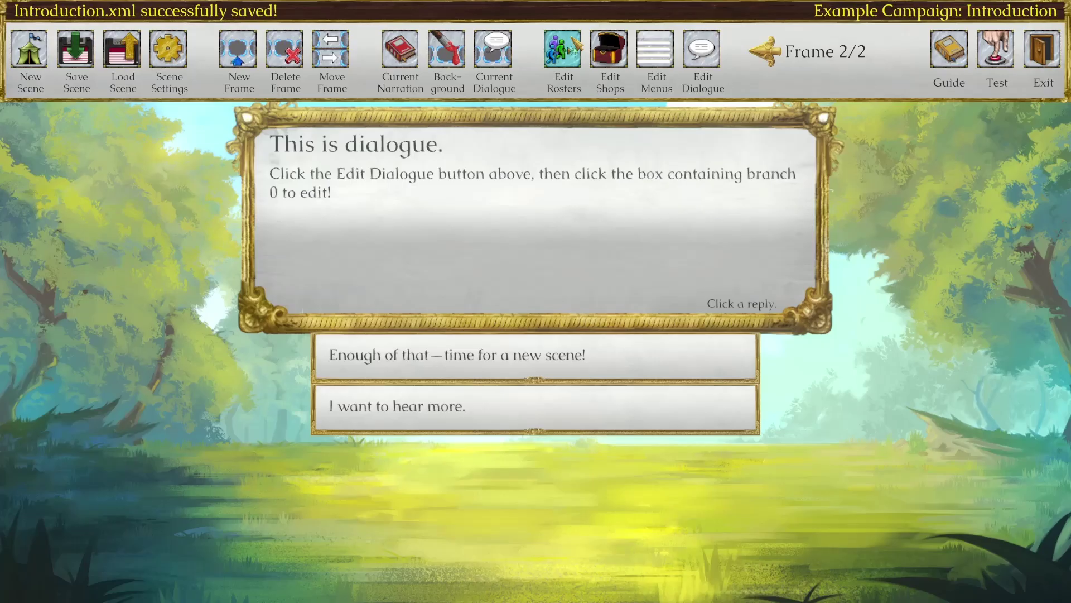
Step: Add Jack/Protagonistman, Rosemary/Flowerthicket and Liss Zarid to the first three slots of roster 0, in that order, and save the scene
left_click(564, 49)
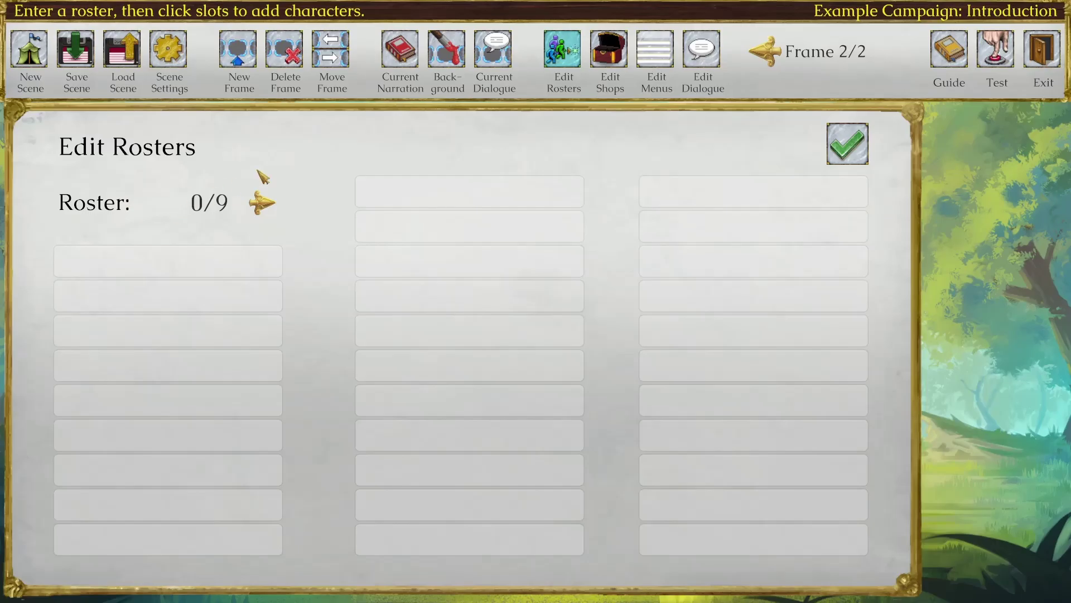
mouse_move(266, 251)
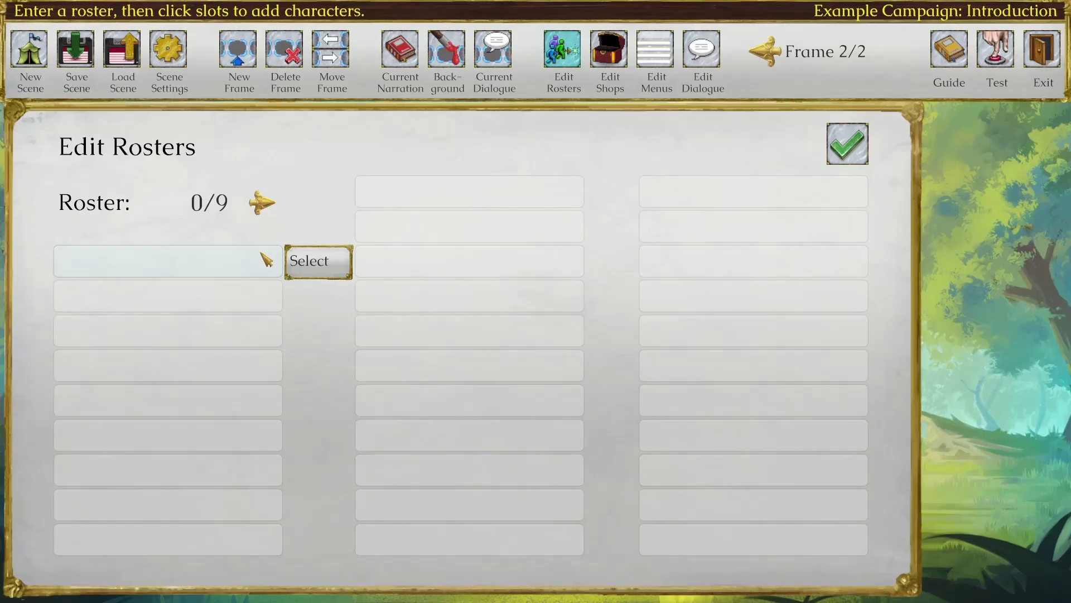
left_click(219, 269)
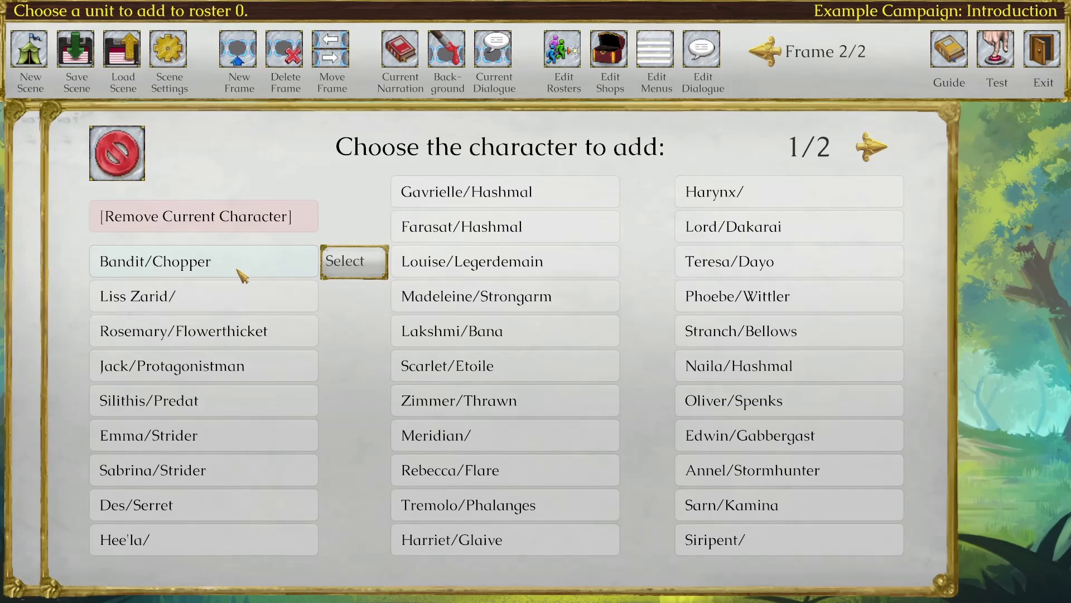
left_click(225, 363)
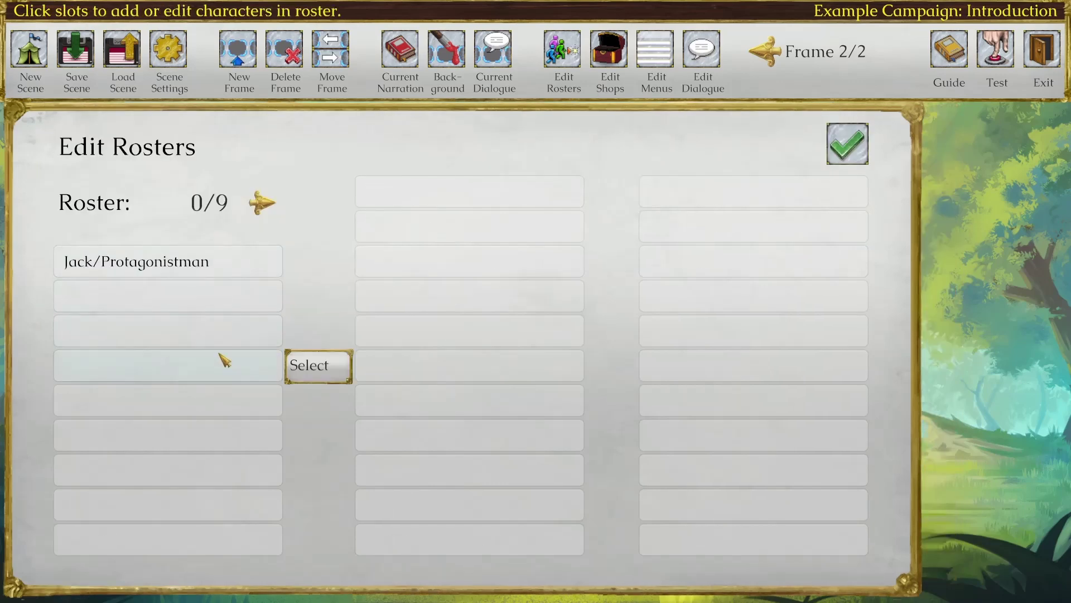
left_click(203, 298)
left_click(203, 333)
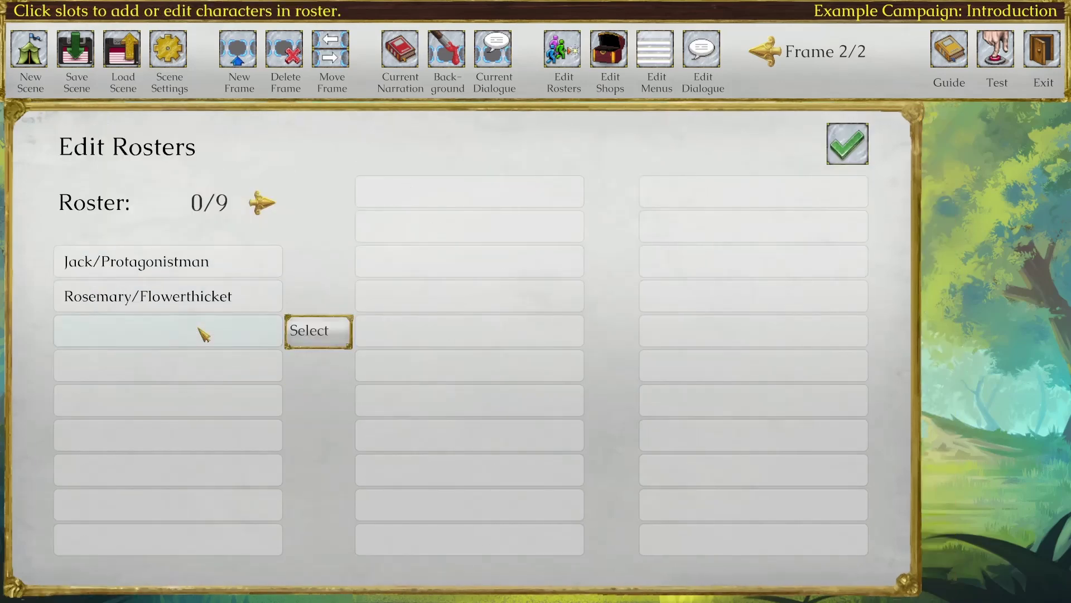
left_click(203, 330)
left_click(203, 295)
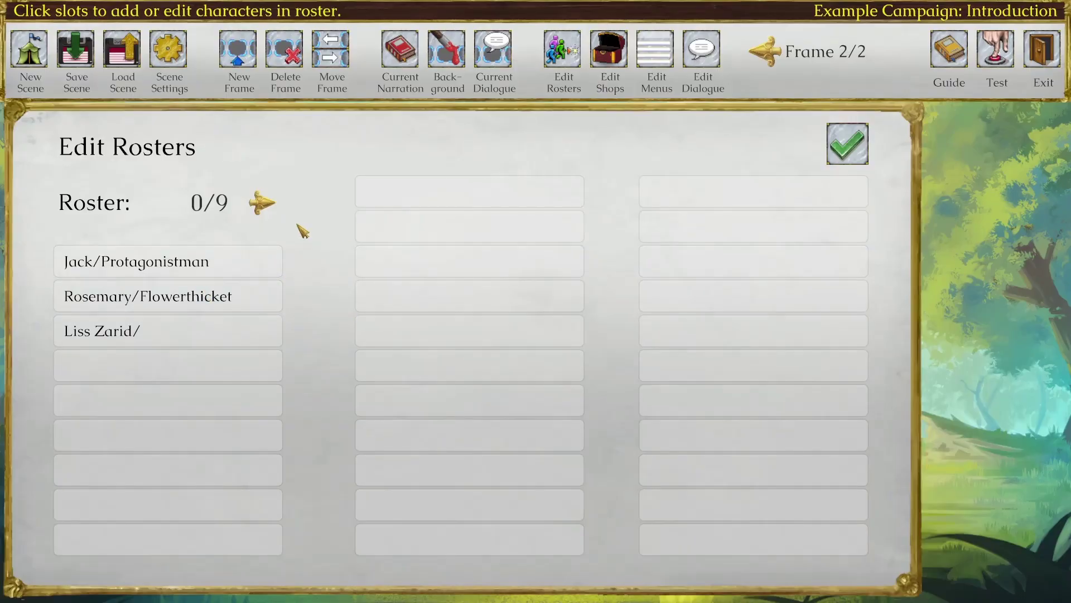
left_click(853, 141)
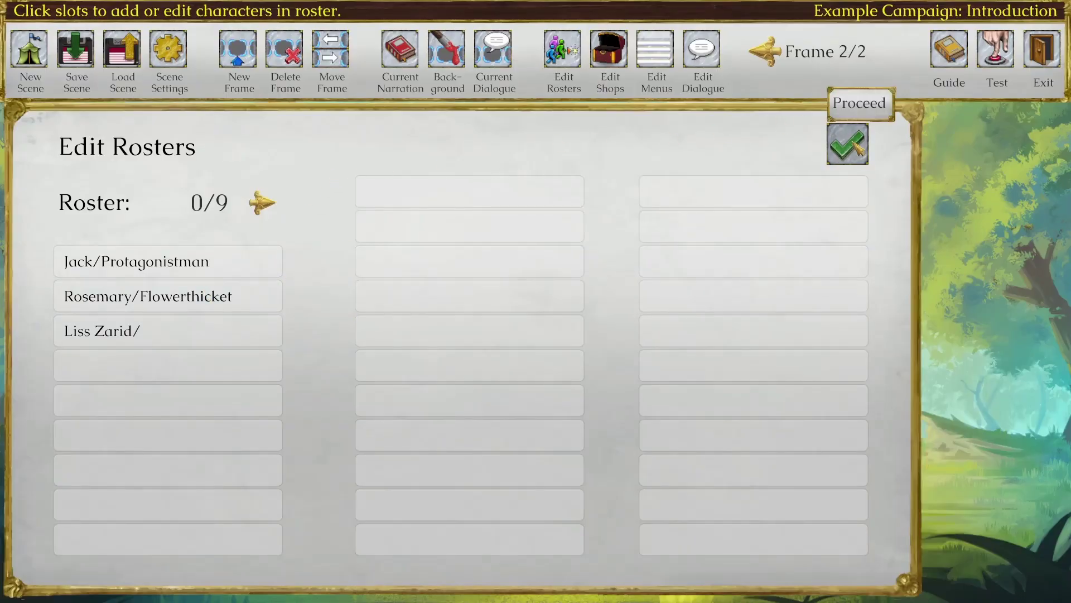
left_click(78, 56)
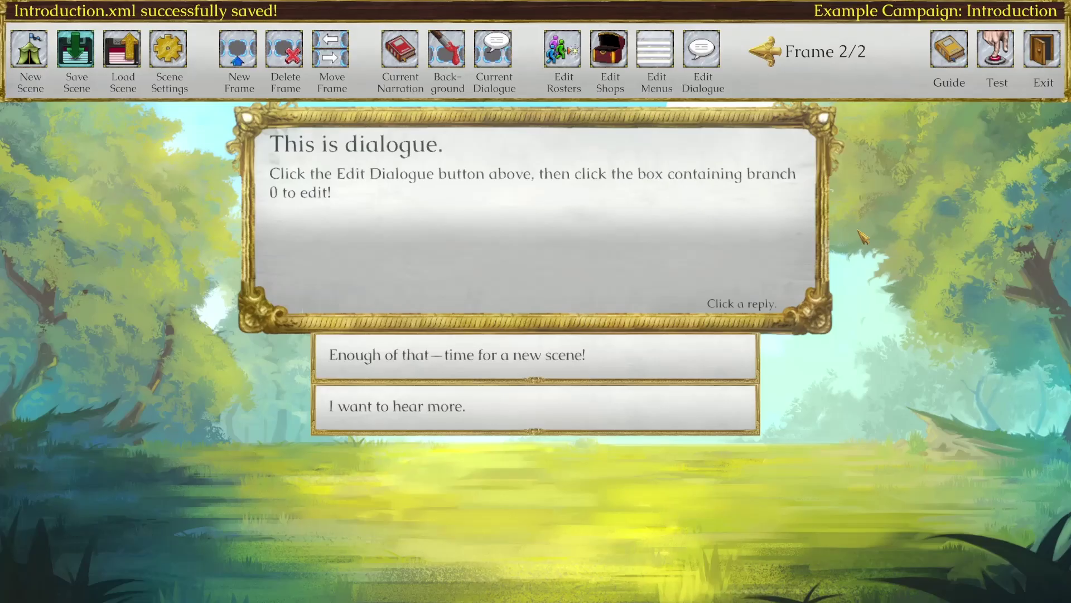
Step: Check the character names in roster 0 and set the speaker of Intro branch 0 to Jack Protagonistman
left_click(562, 50)
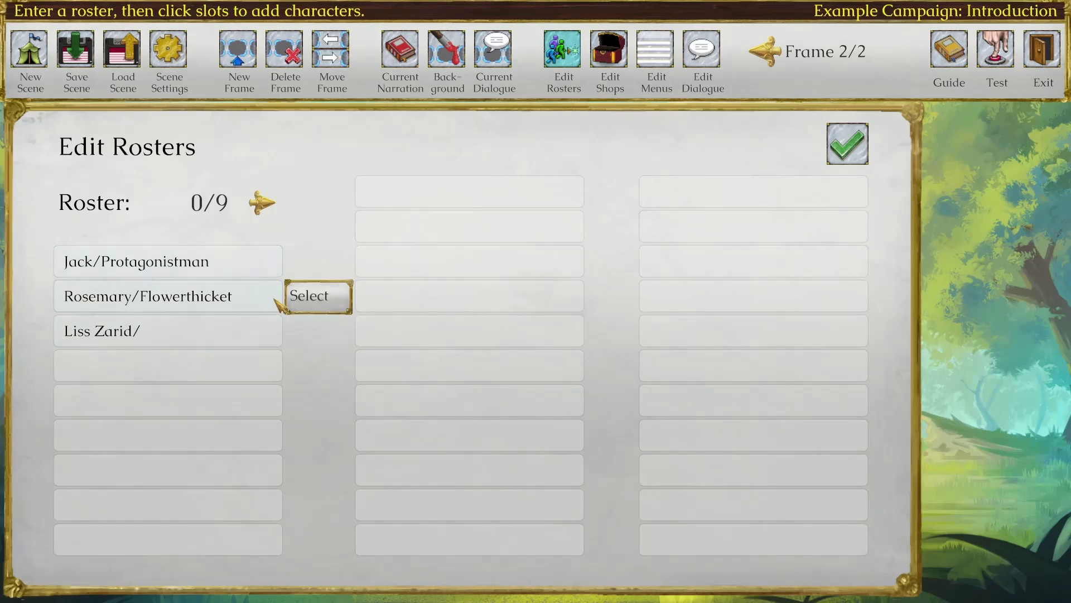
left_click(847, 143)
left_click(702, 50)
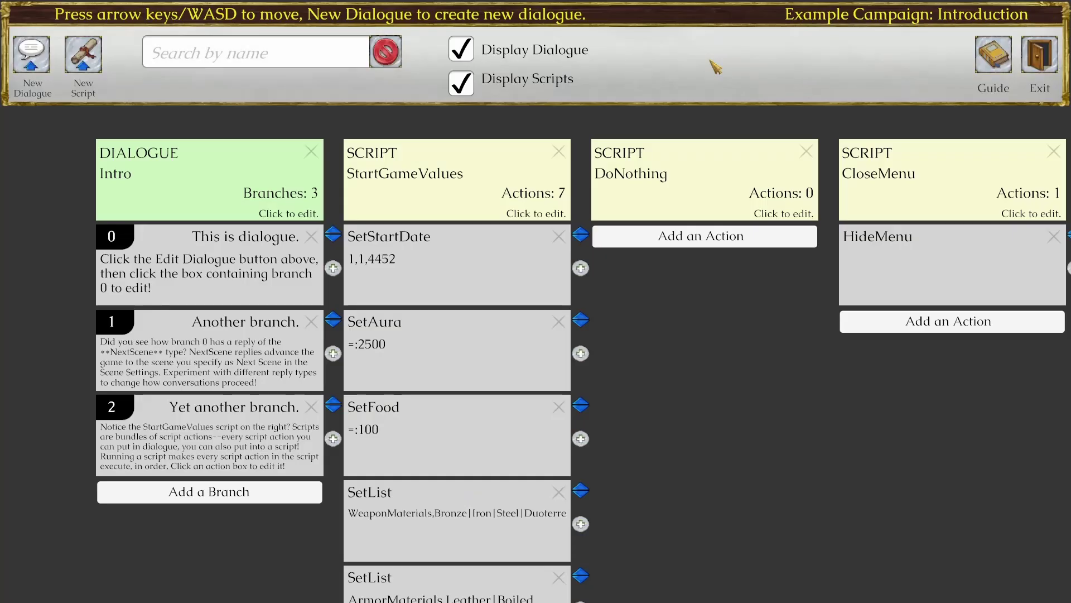
left_click(234, 263)
left_click(778, 227)
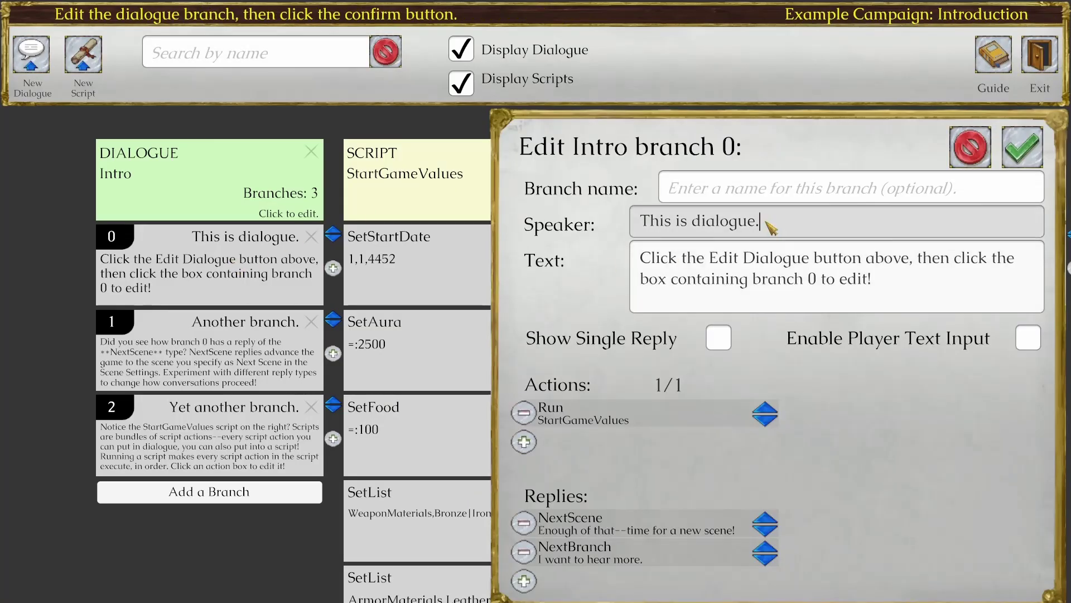
type("Jack P")
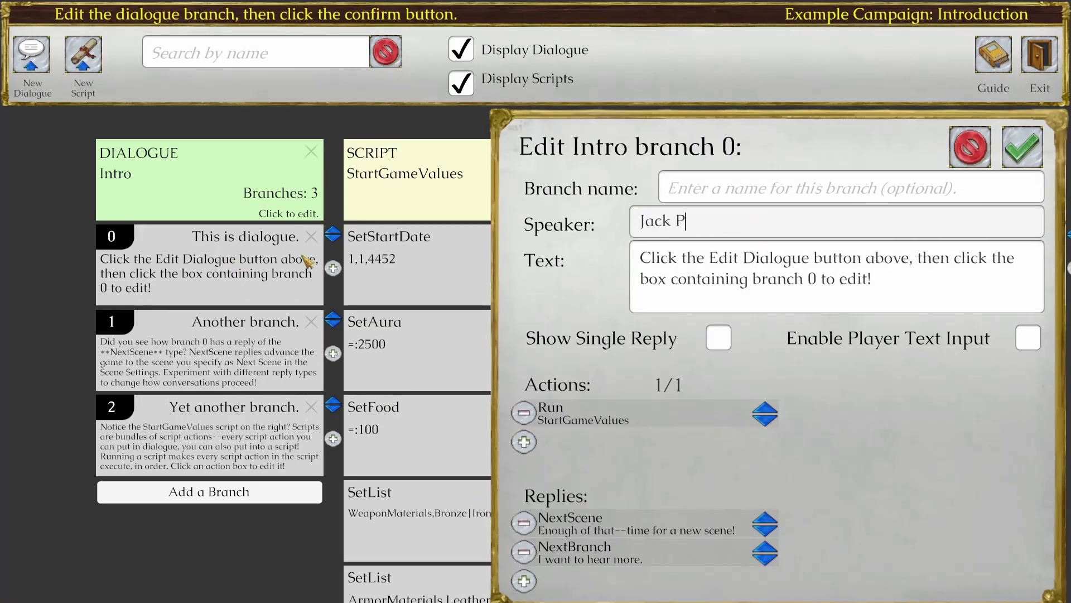
type("rotagonistman")
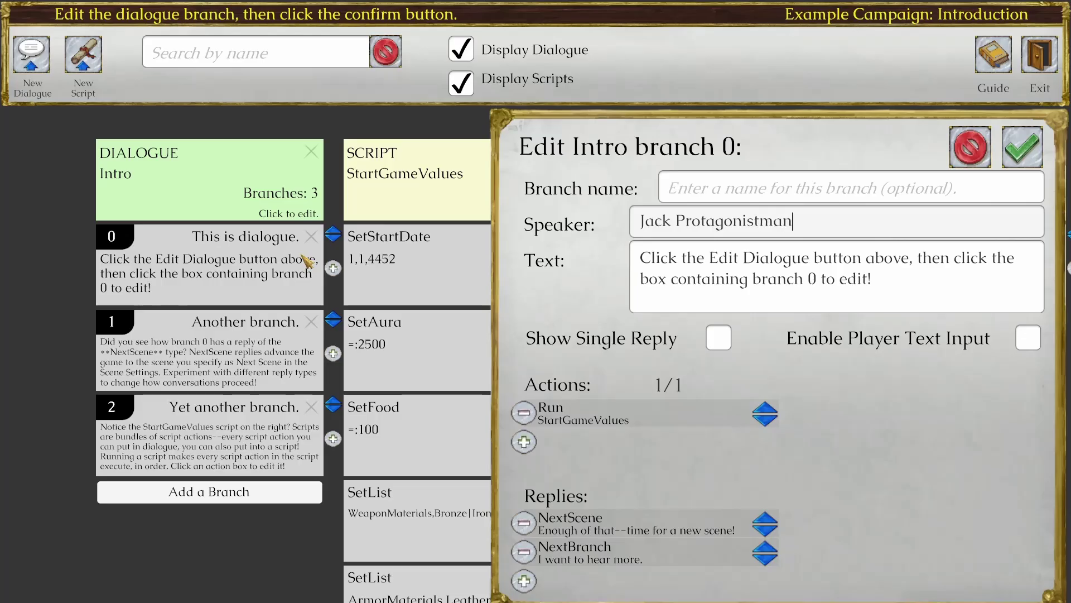
Step: Set the text of Intro branch 0 to "Hey Liss, how's it going?", remove its NextScene reply and confirm the branch edit
left_click(852, 290)
type("H")
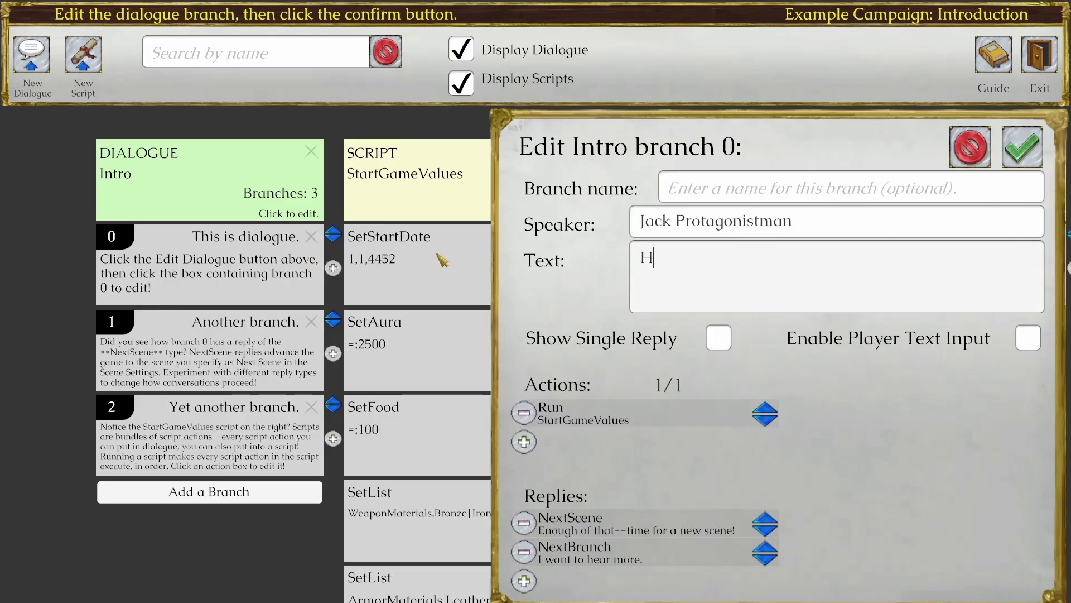
type("ey Liss, ho")
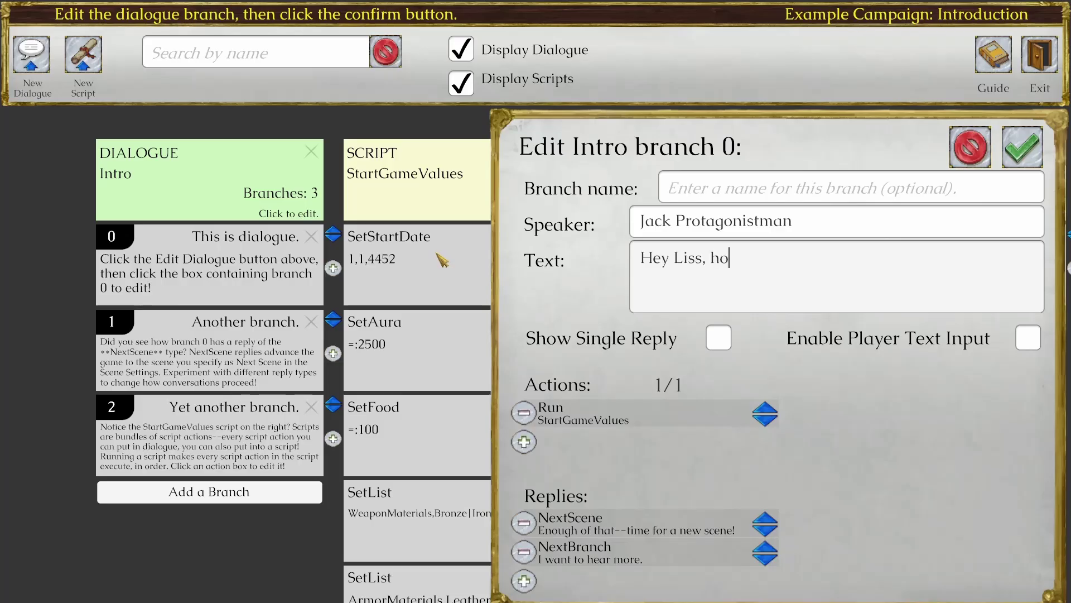
type("w's it going?")
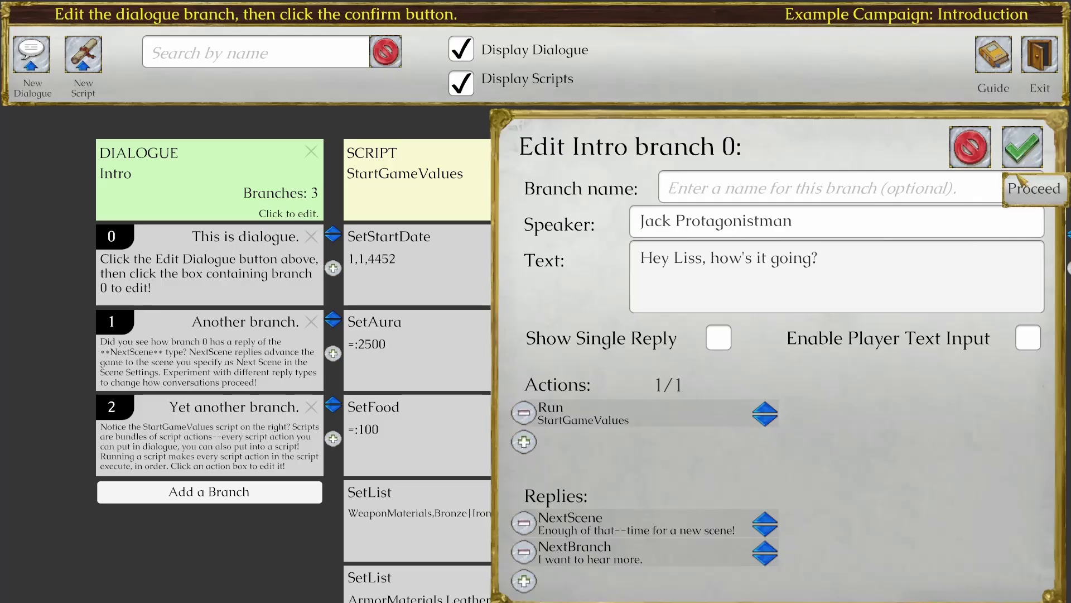
left_click(525, 523)
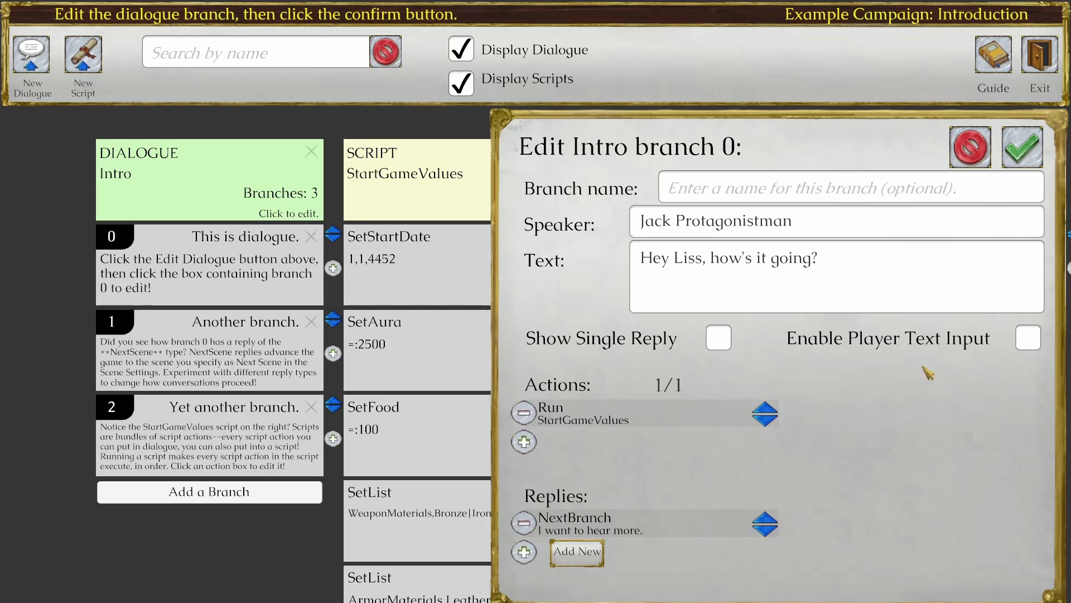
left_click(1023, 148)
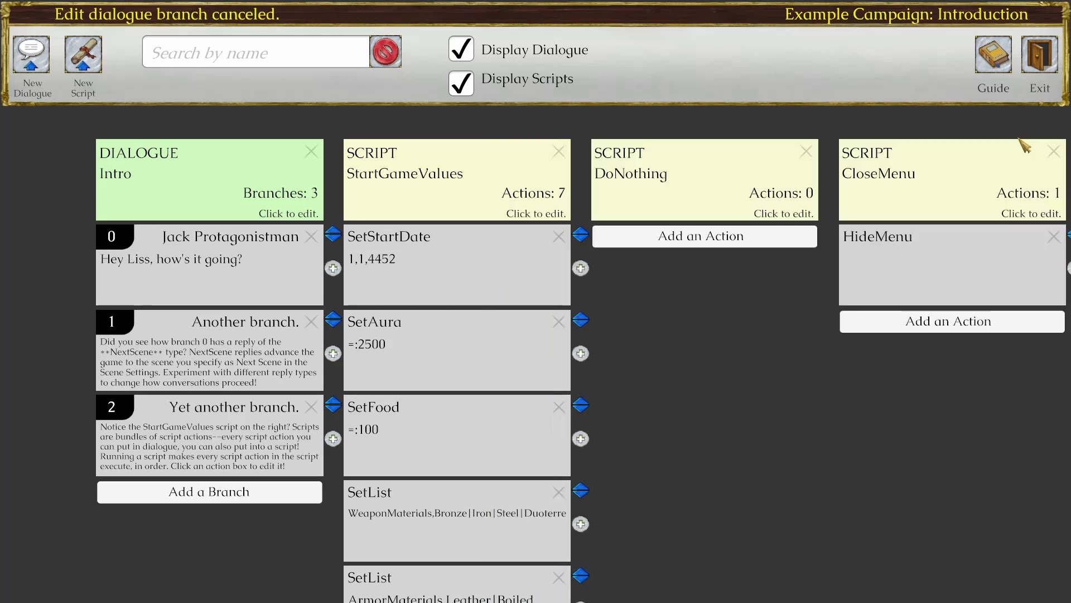
Step: Remove the EndConv reply from Intro branch 1 and set its speaker to Liss Zarid
left_click(235, 343)
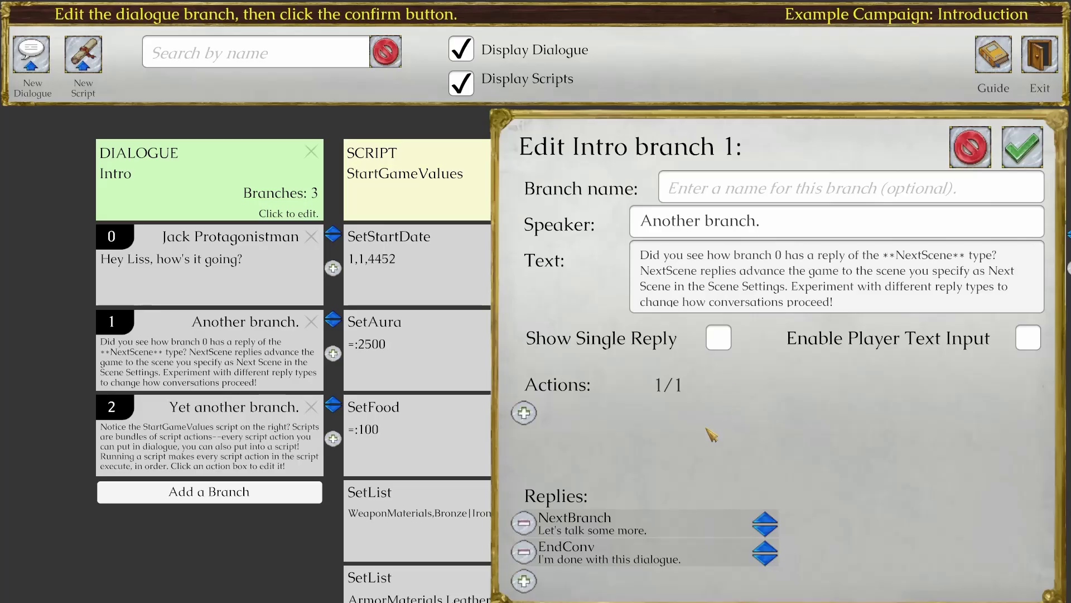
left_click(524, 552)
key("shift+Tab")
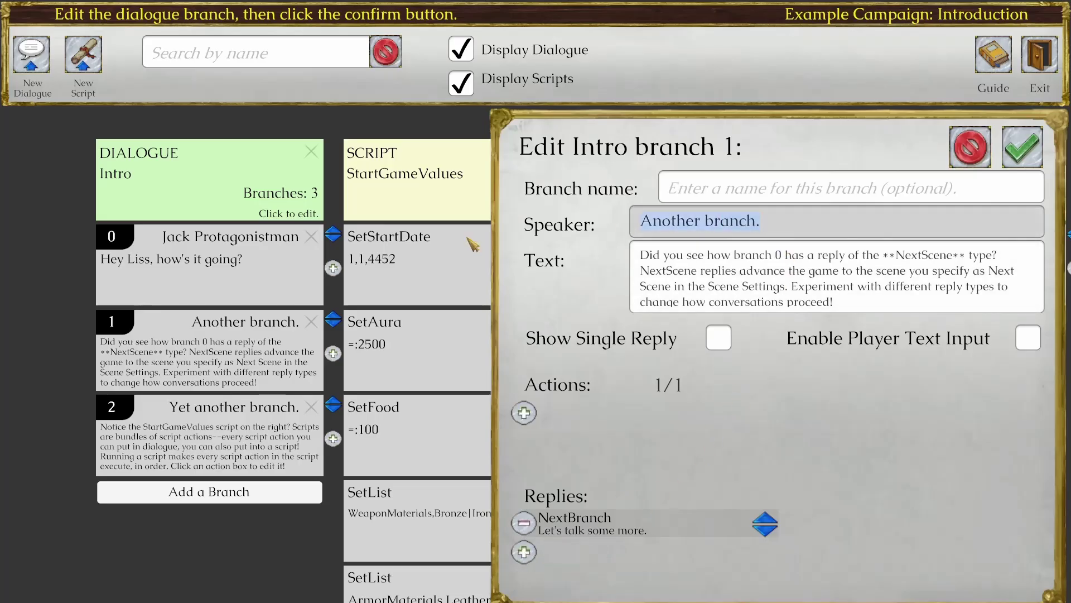
type("Liss Zarid")
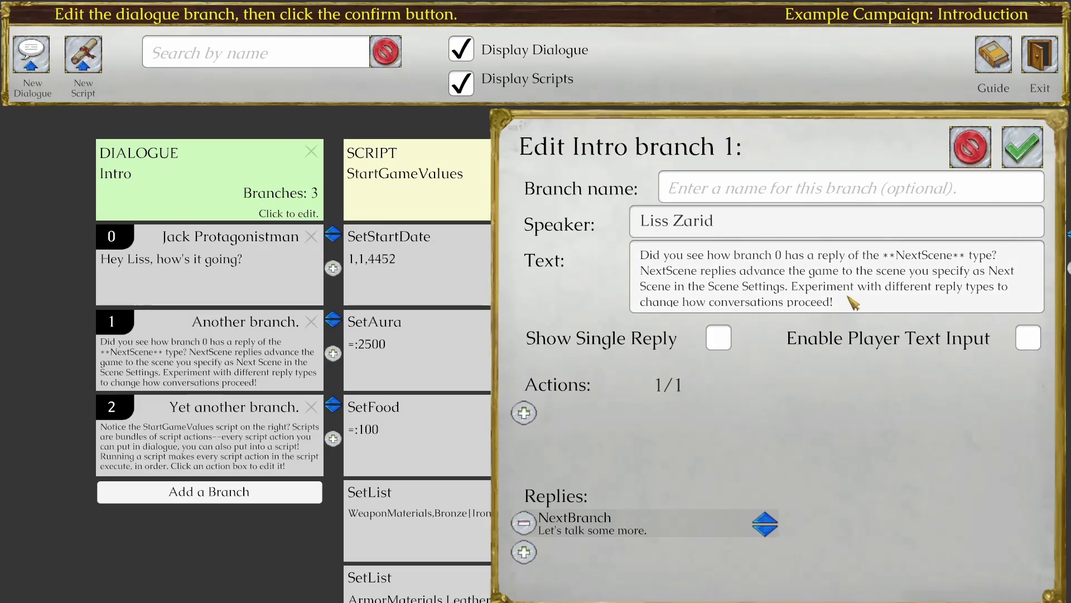
Step: Replace the text of Intro branch 1 with "Hi Jack. Not bad, except for all those enemies." and confirm the branch edit
key("Tab")
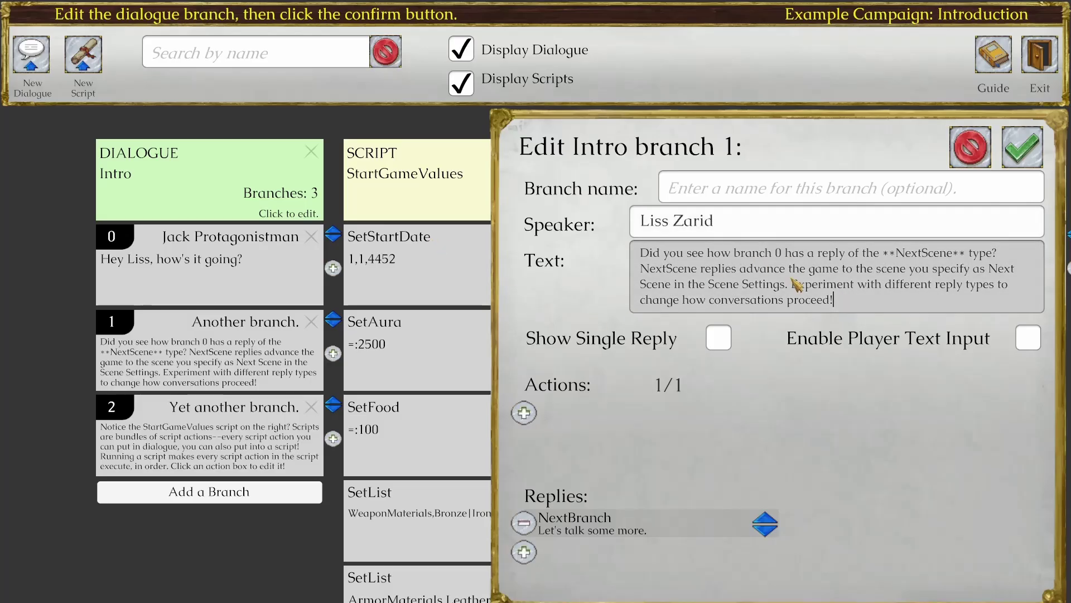
type("Hi Jack")
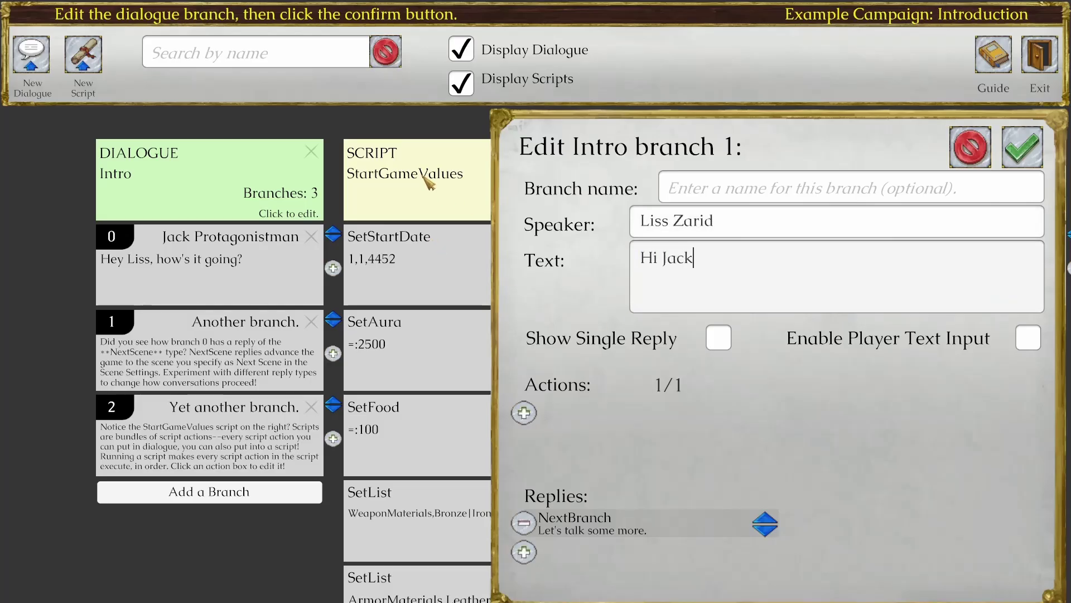
type(". Not bad, except fo")
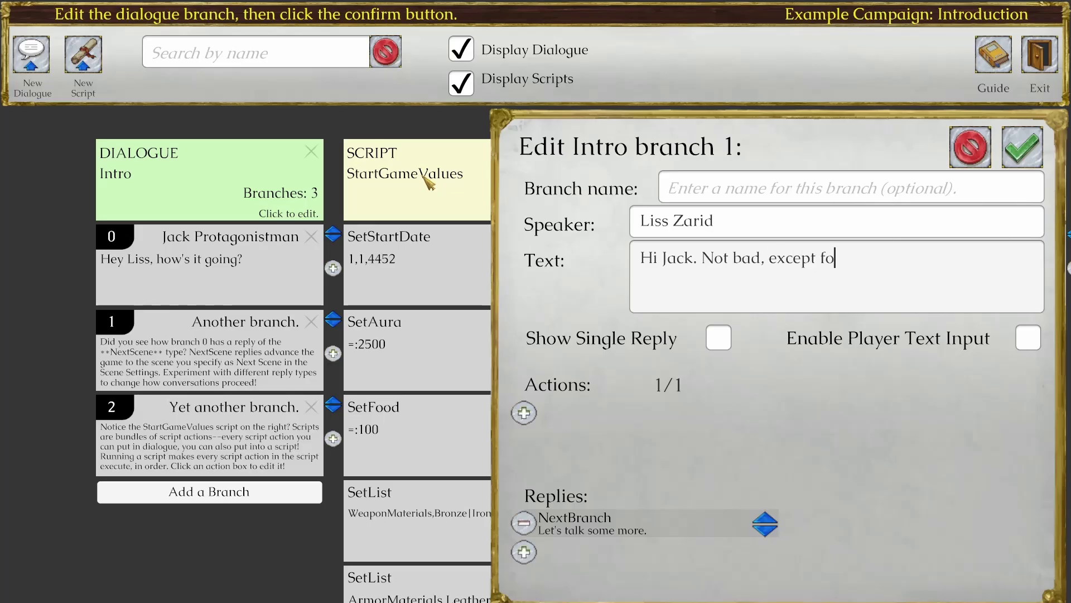
type("r all those enemi")
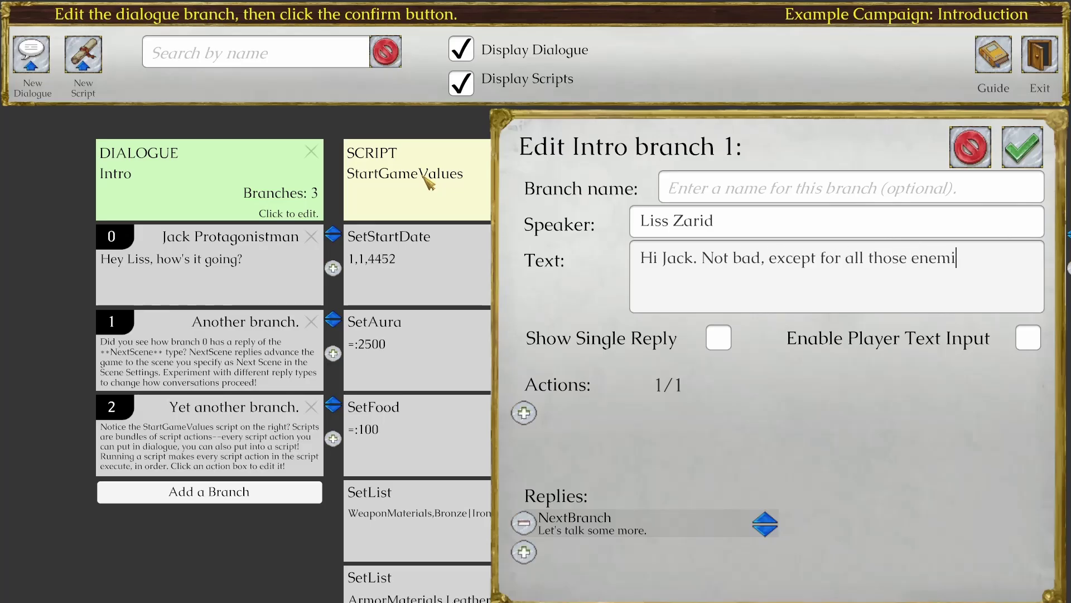
type("es.")
left_click(1022, 150)
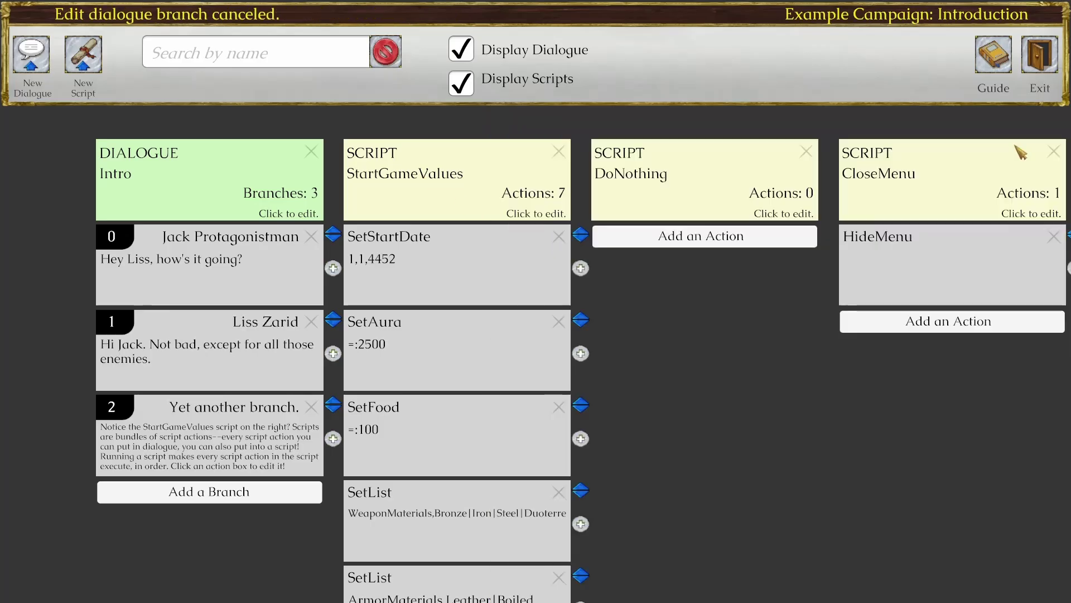
Step: Set the speaker of Intro branch 2 to Rosemary Flowerthicket
left_click(310, 409)
left_click(837, 222)
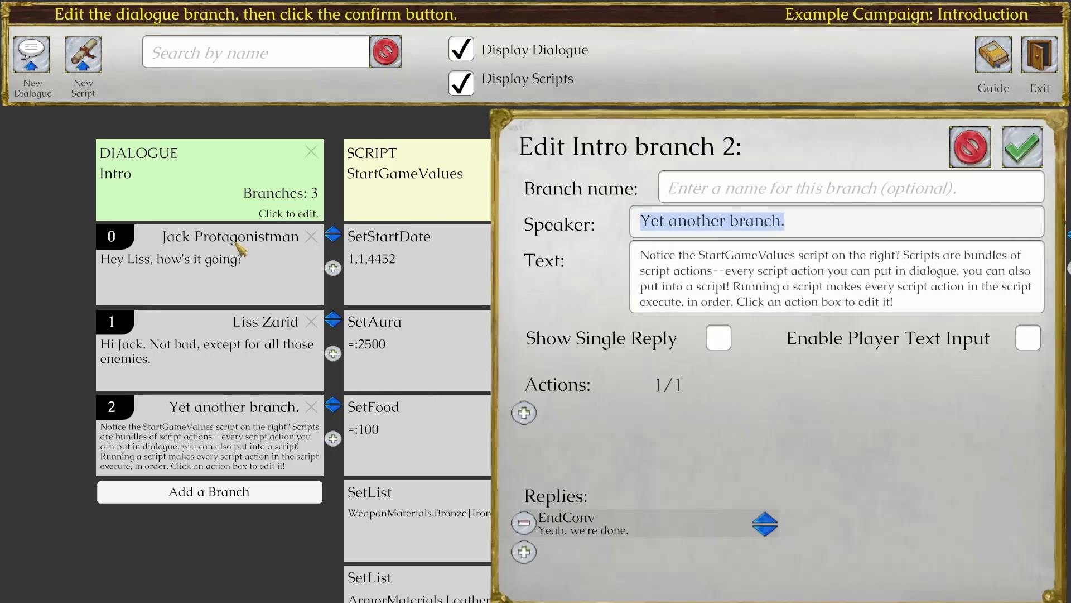
type("Rosemary ")
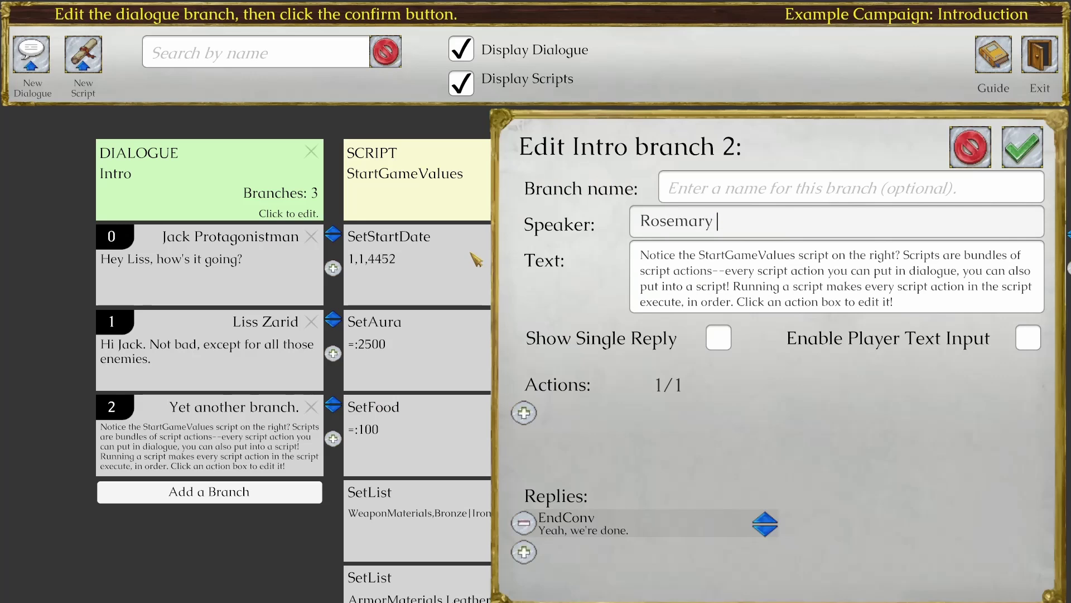
type("Flowerthicket")
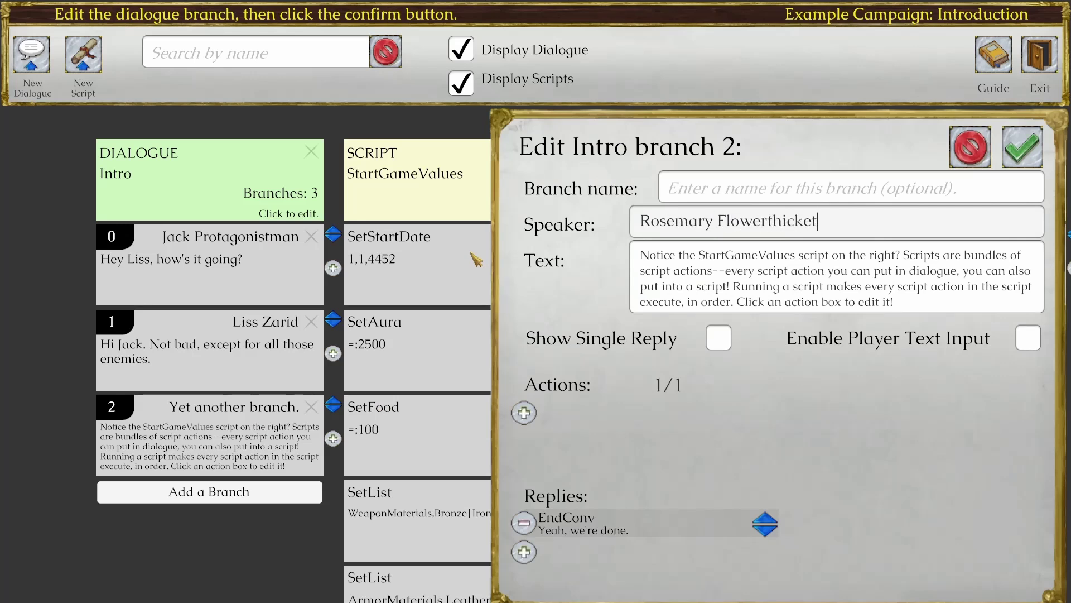
Step: Replace the text of Intro branch 2 with "Oh, yeah--we should probably do something about them, huh."
left_click(907, 307)
type("O")
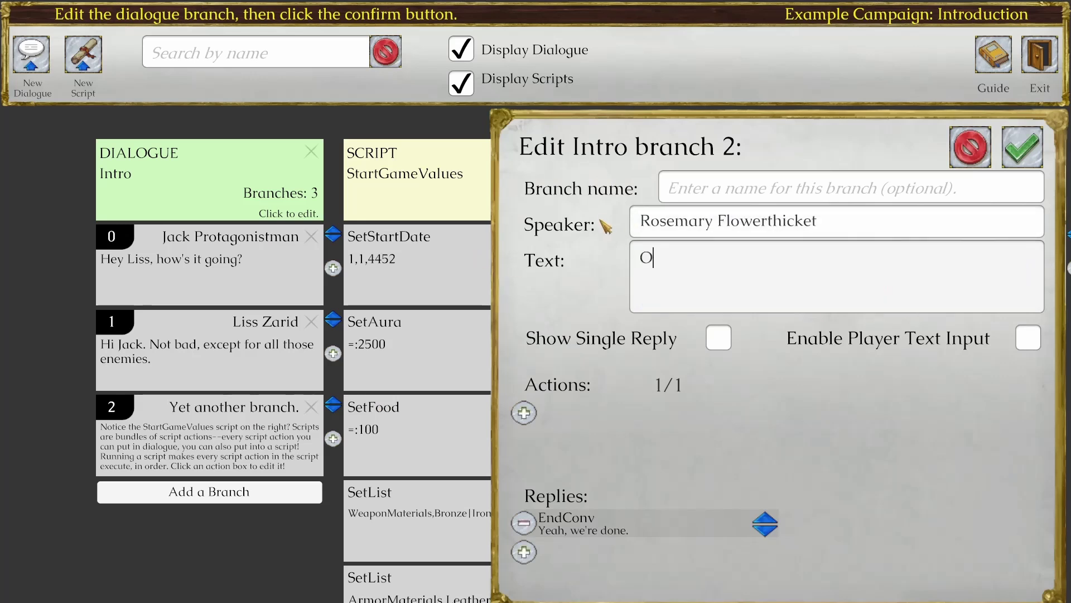
type("h, yeah--we should probably d")
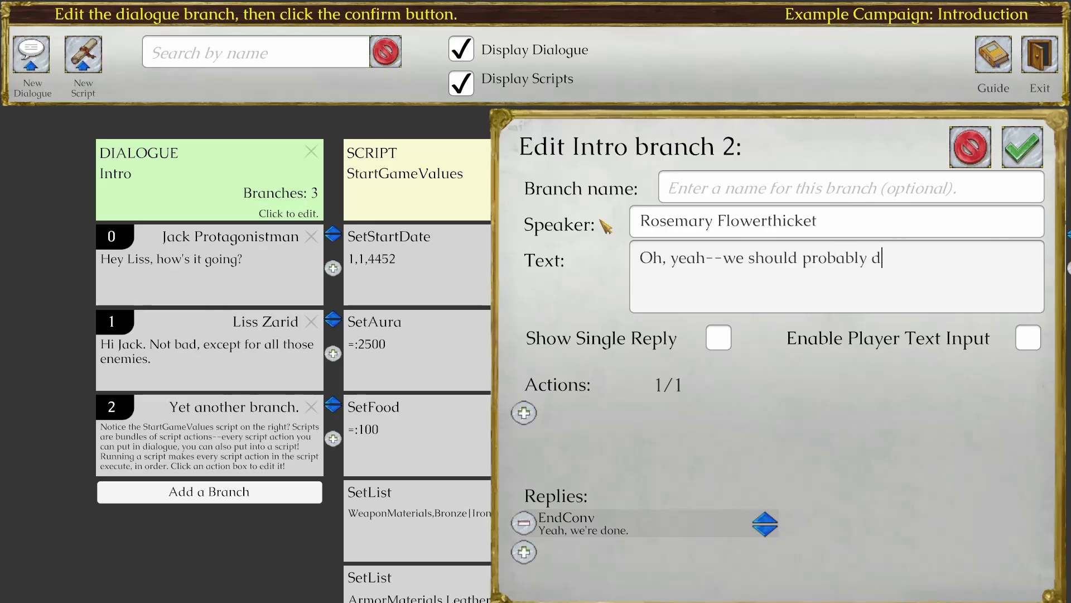
type("o something about t")
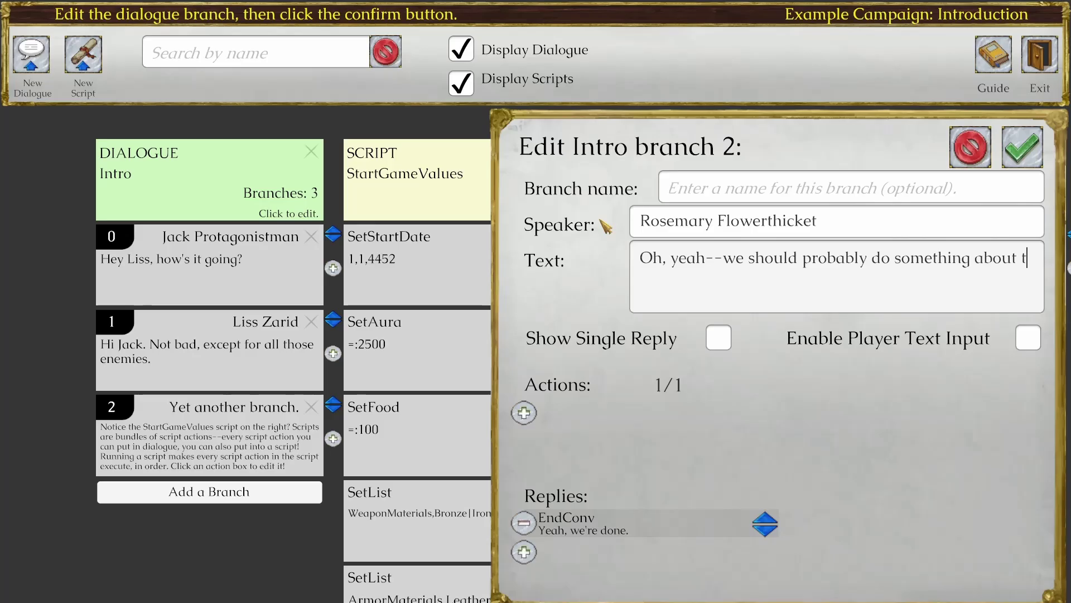
type("hem, huh.")
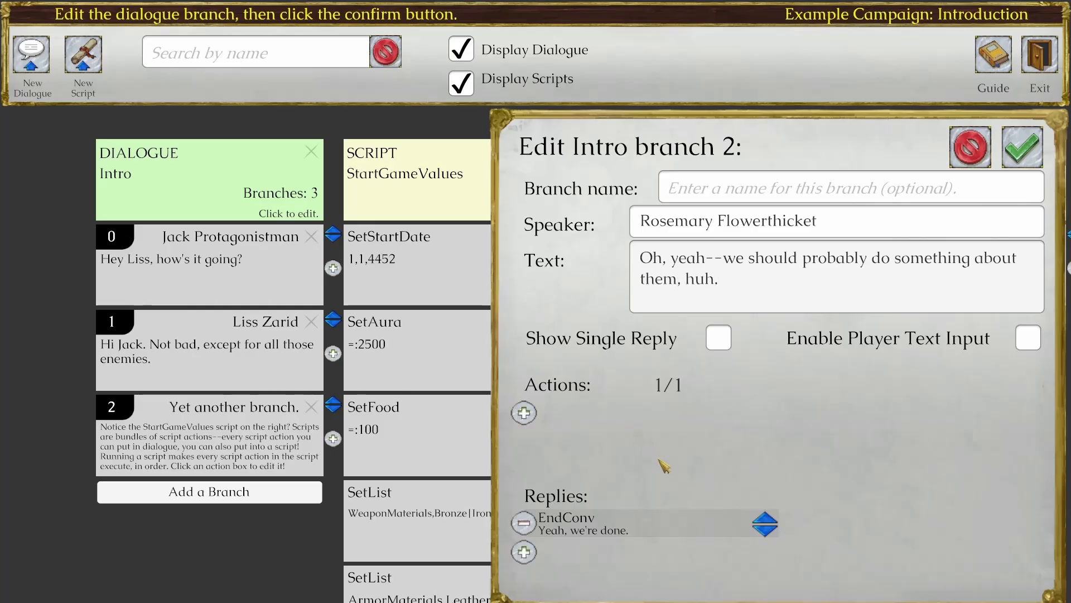
Step: Check the EndConv reply of Intro branch 2, keep it as it is and confirm the branch edit
left_click(659, 528)
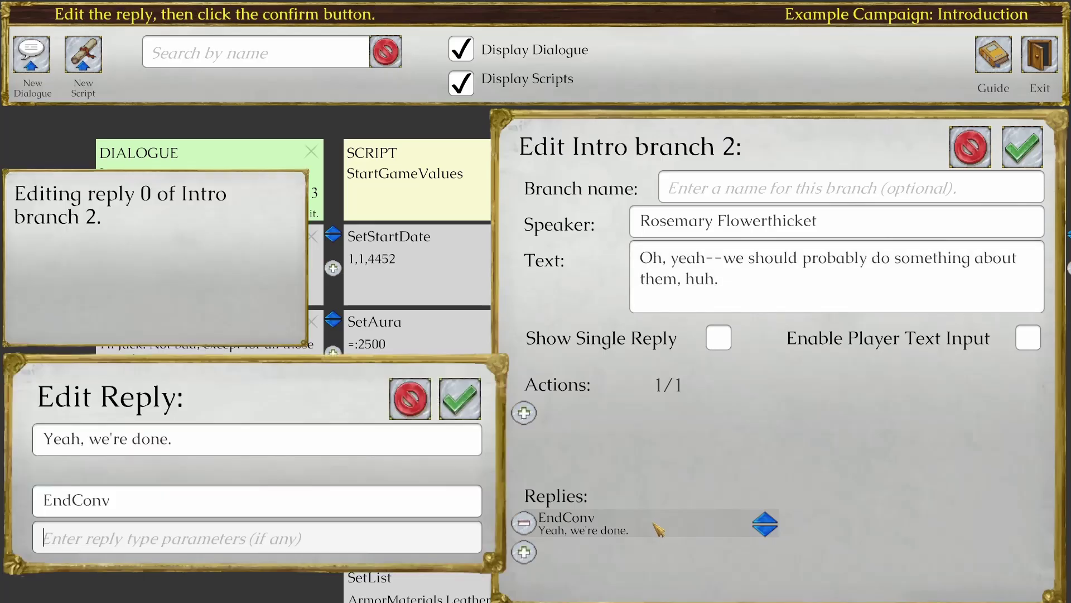
left_click(131, 501)
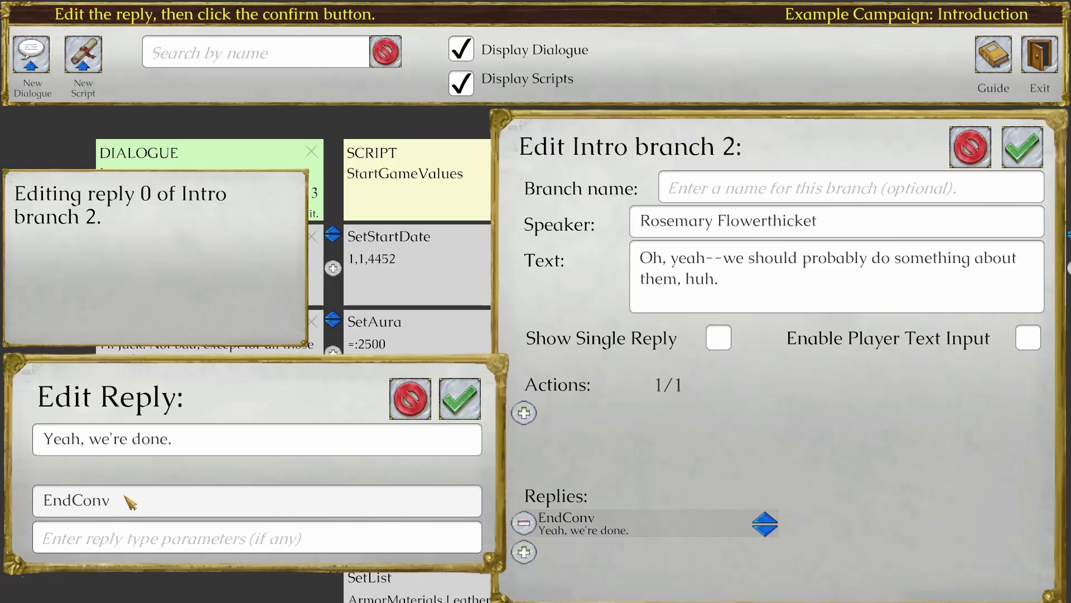
left_click(458, 399)
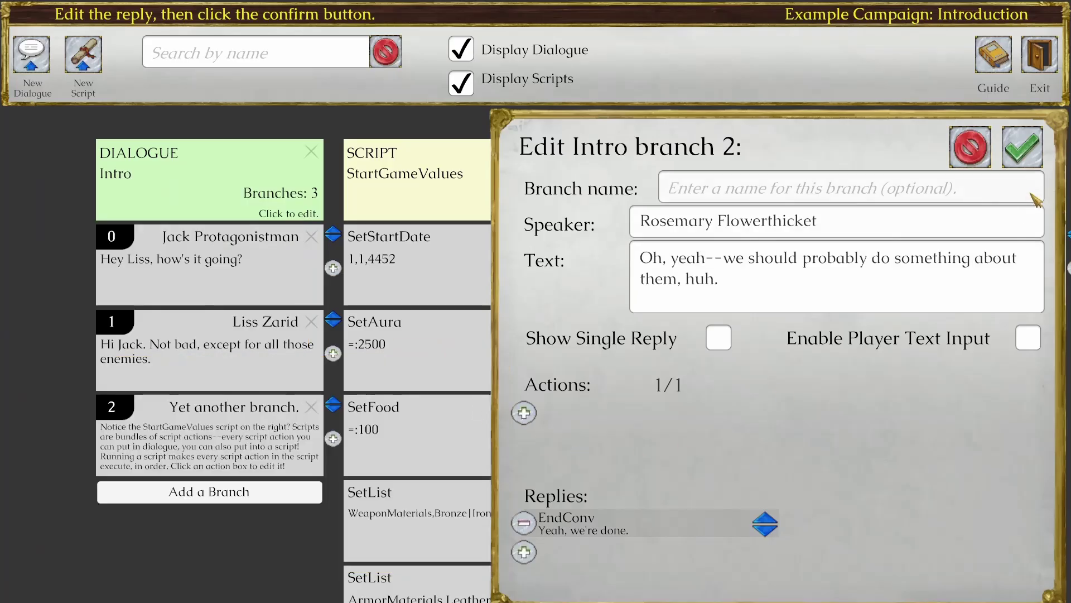
left_click(1022, 148)
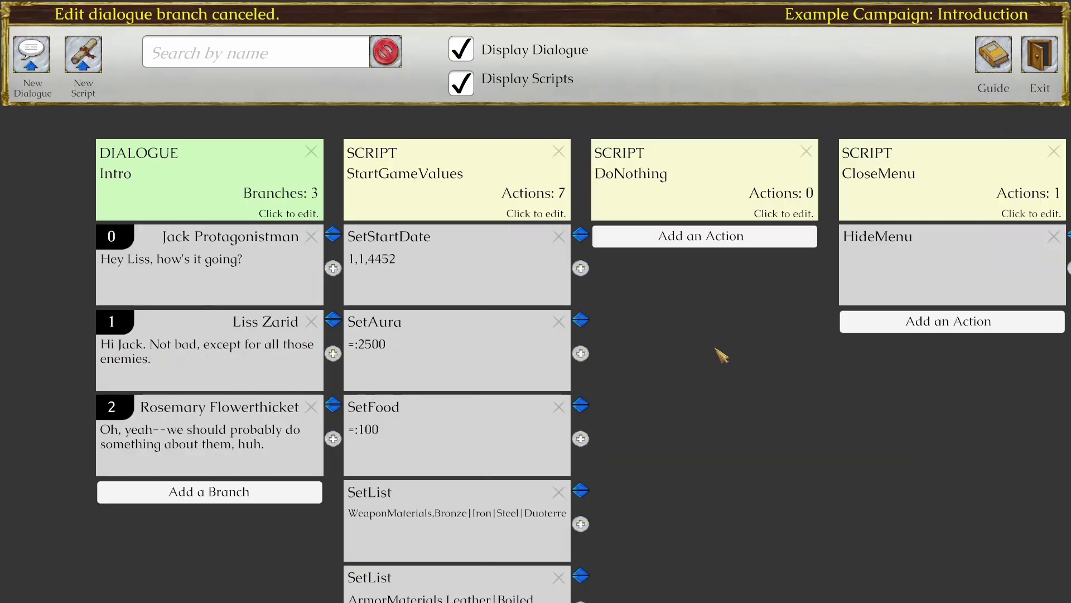
Step: Leave the dialogue editor, save the Introduction scene and reload frame 2 to refresh its dialogue preview
left_click(1041, 56)
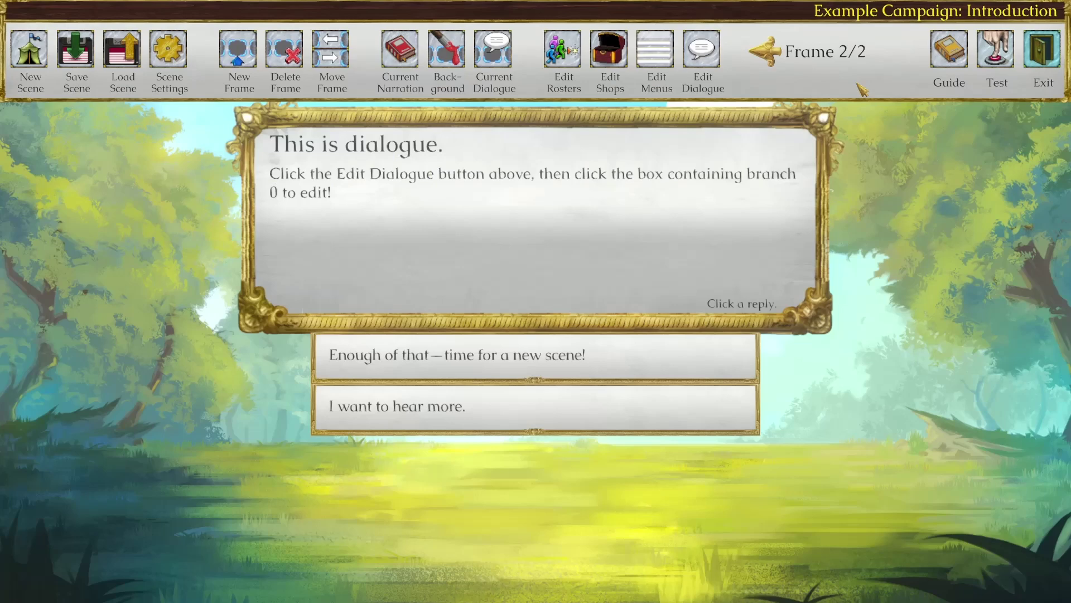
left_click(76, 60)
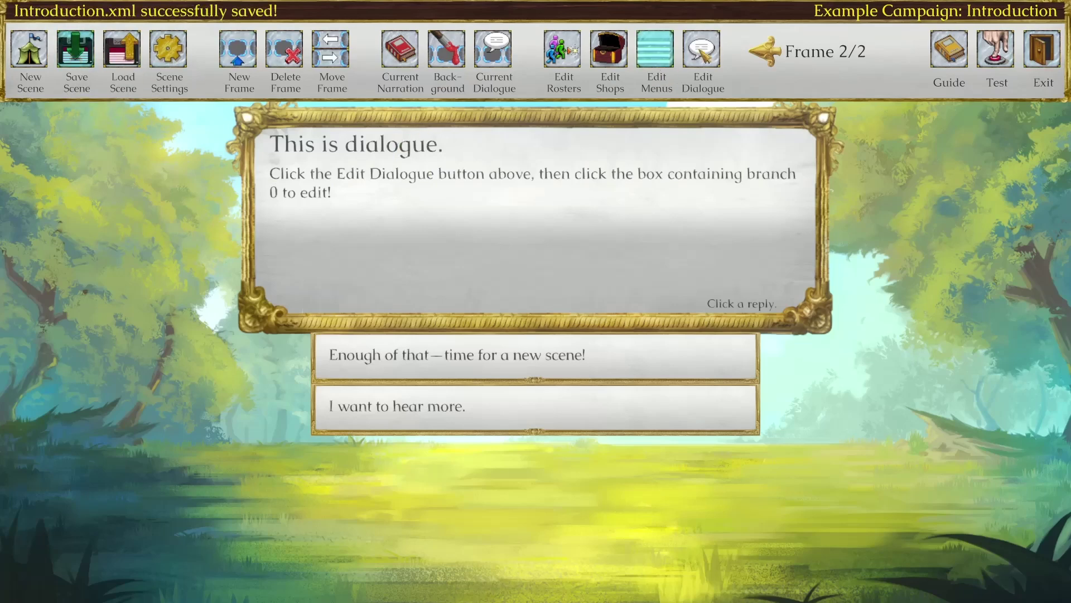
left_click(770, 55)
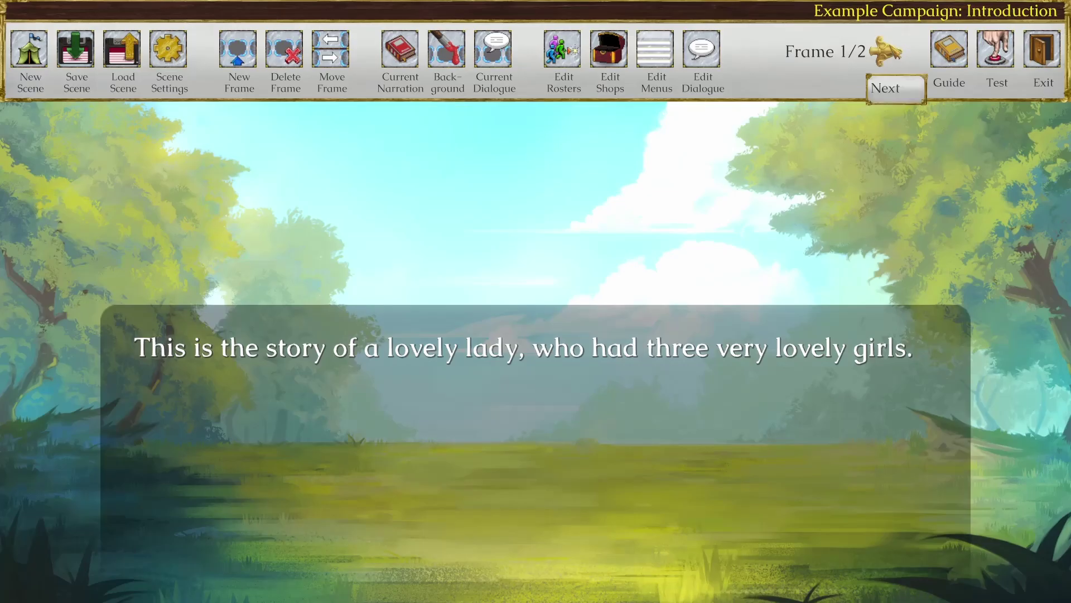
left_click(893, 53)
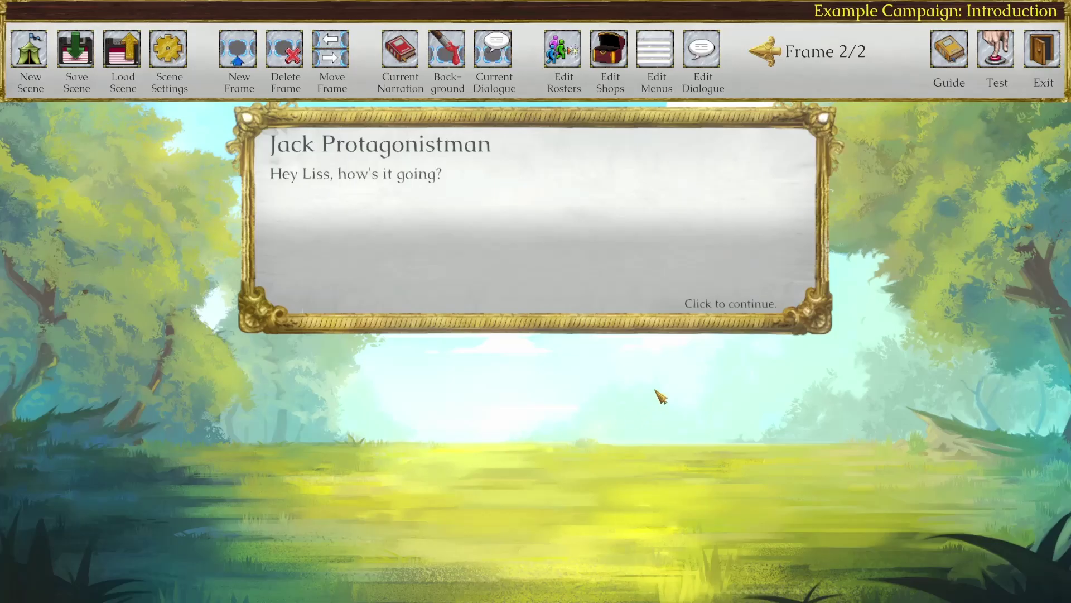
Step: Add an AddSpeakerPortrait action to Intro branch 0 after its Run action
left_click(713, 67)
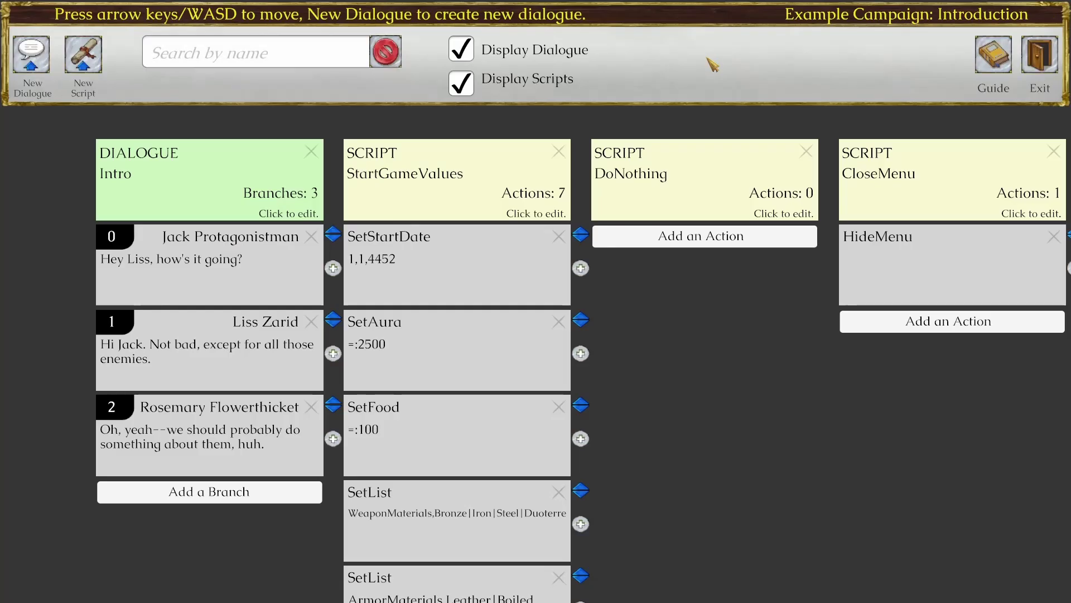
left_click(222, 299)
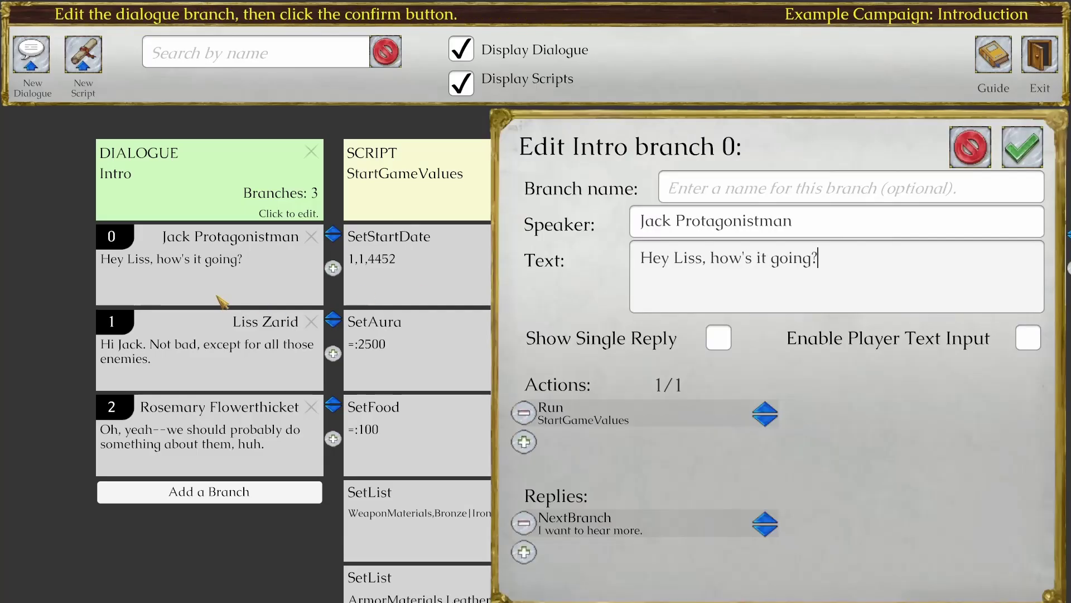
left_click(524, 441)
left_click(583, 444)
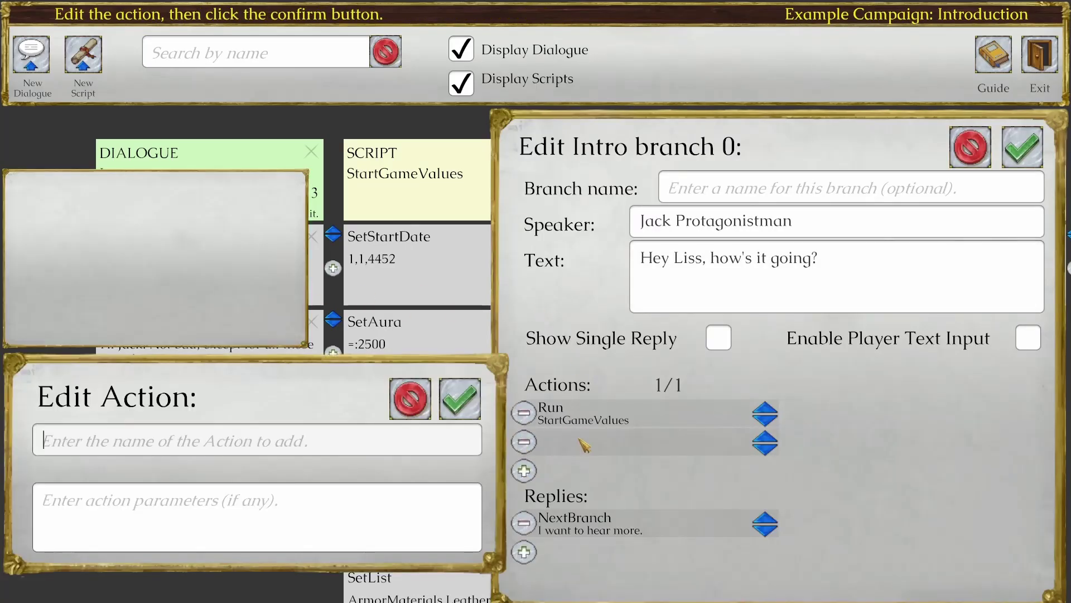
left_click(187, 441)
type("Add")
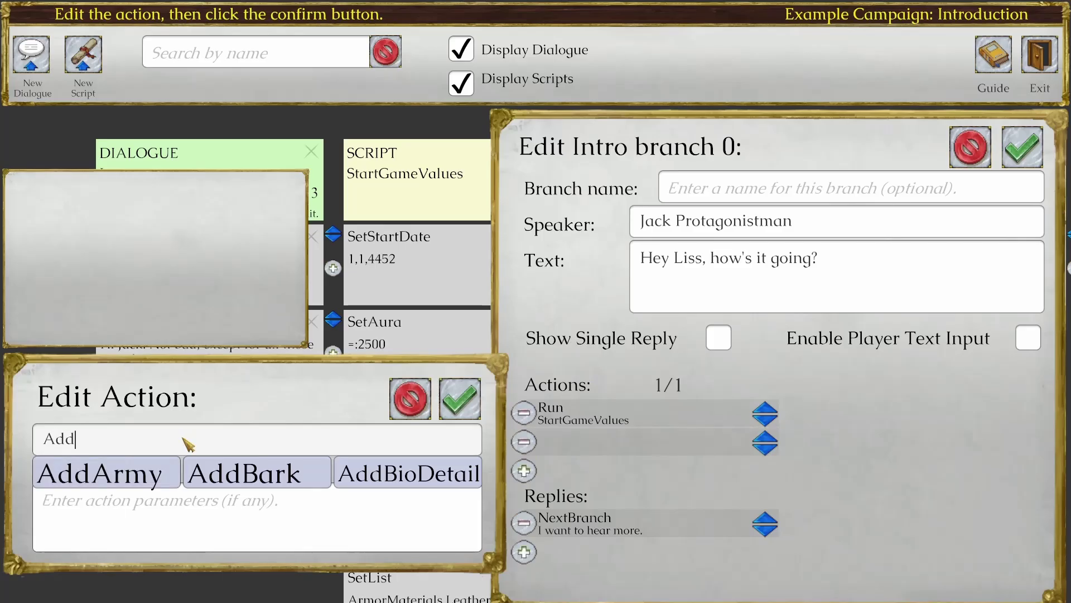
type("Speaker")
left_click(177, 472)
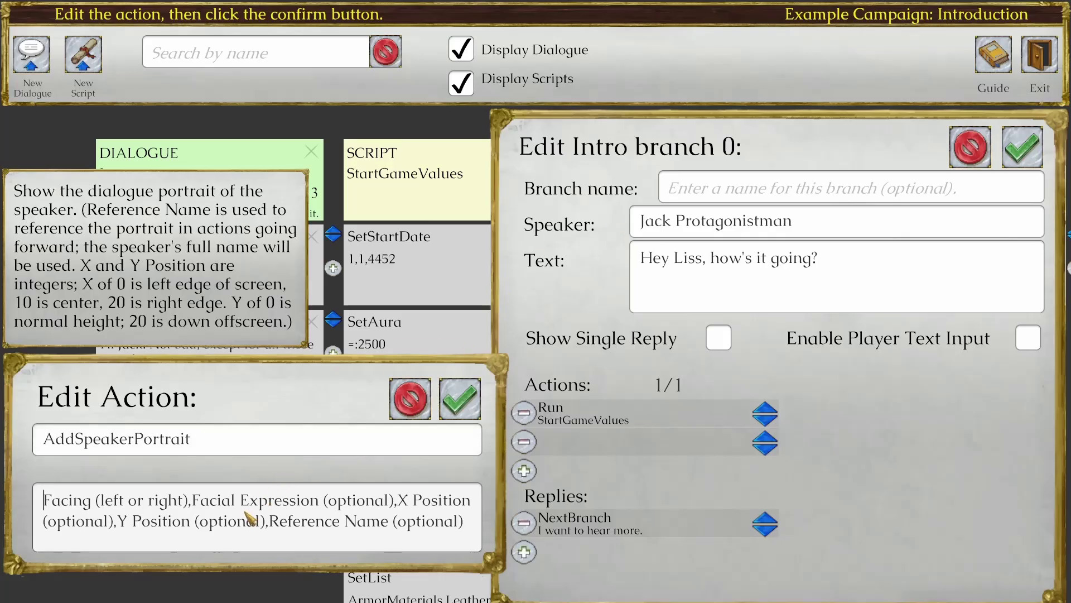
Step: Set the portrait action's facing to right and its facial expression to Happy
left_click(151, 501, "shift")
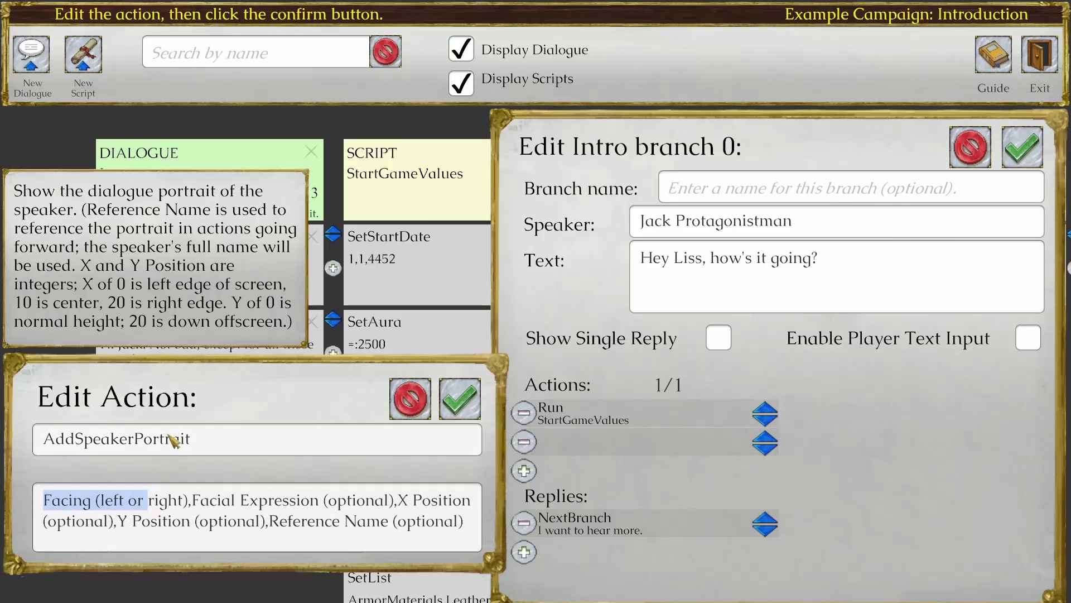
key("BackSpace")
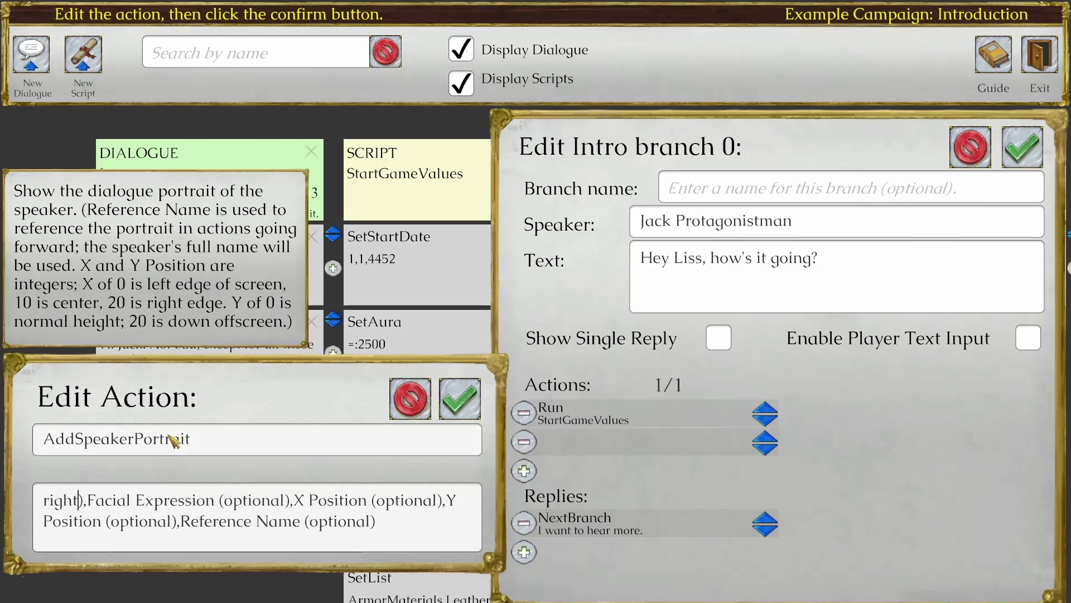
key("Delete")
key("shift+Right")
key("shift+Right")
key("shift+Right")
key("shift+Right")
key("shift+Right")
key("shift+Right")
key("shift+Right")
key("shift+Right")
key("shift+Right")
key("shift+Right")
key("shift+Right")
key("shift+Right")
key("shift+Right")
key("shift+Right")
key("shift+Right")
key("shift+Right")
key("shift+Right")
key("shift+Right")
key("shift+Right")
key("shift+Right")
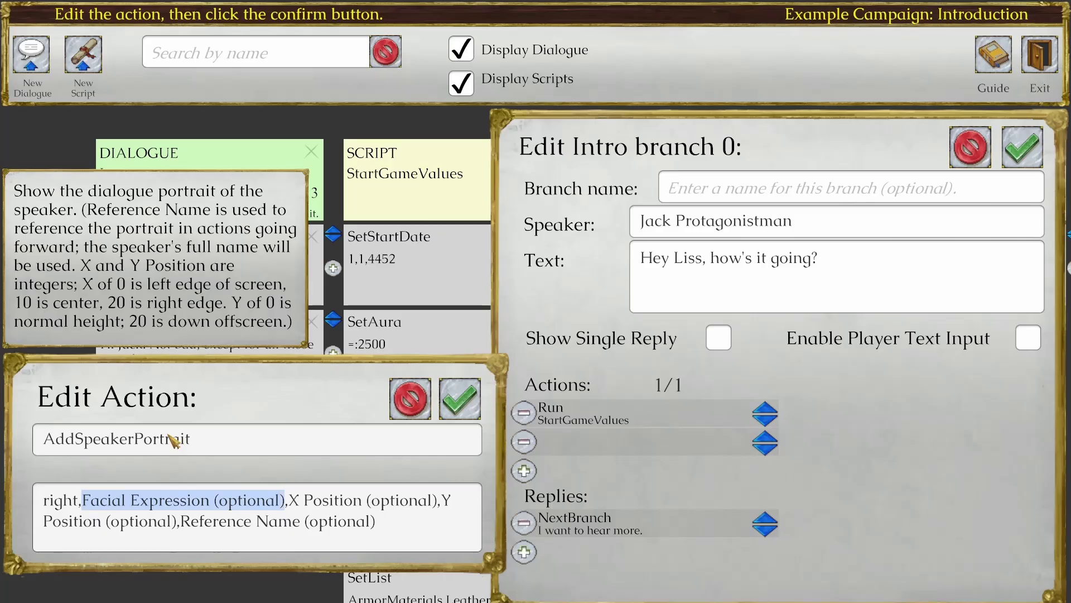
type("Happy")
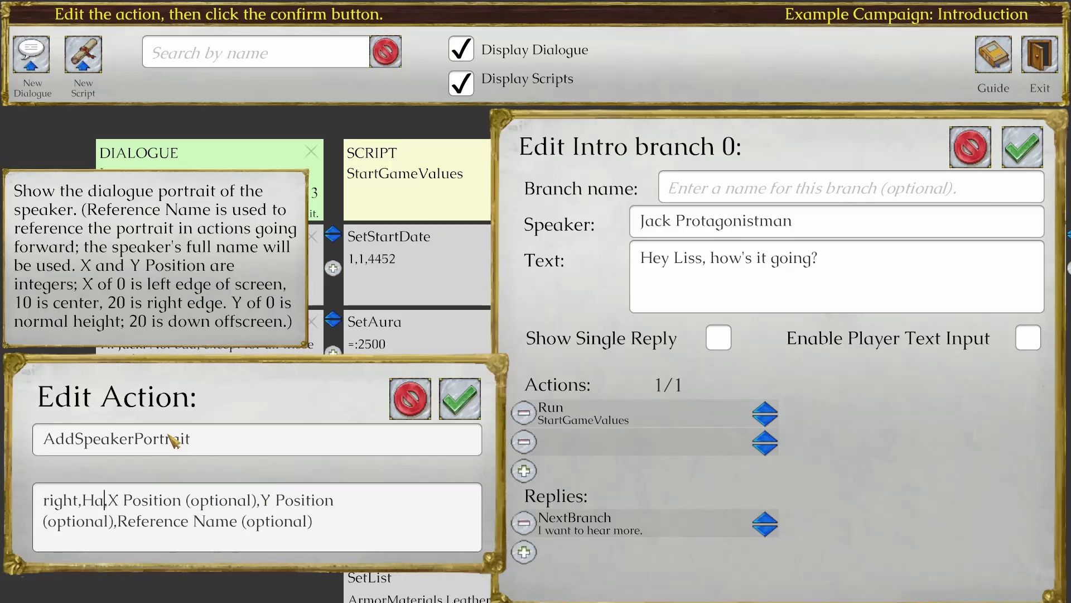
Step: Remove the remaining optional parameters after Happy from the portrait action, then confirm the action and the Intro branch 0 edit
key("shift+Right")
key("shift+Right")
key("shift+Right")
key("shift+Right")
key("shift+Right")
key("shift+Right")
key("shift+Right")
key("shift+Right")
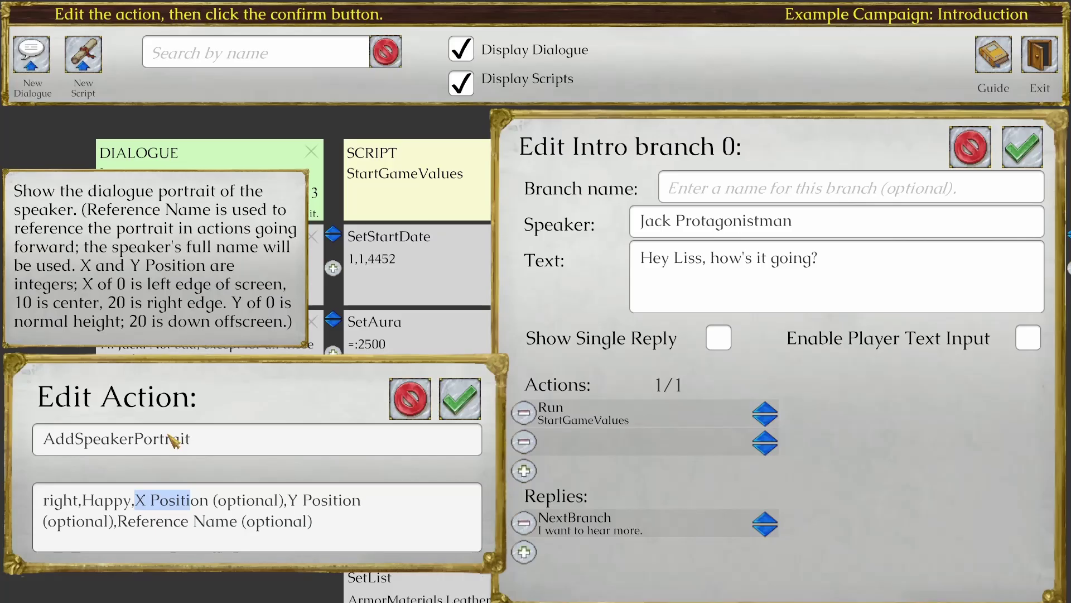
key("shift+End")
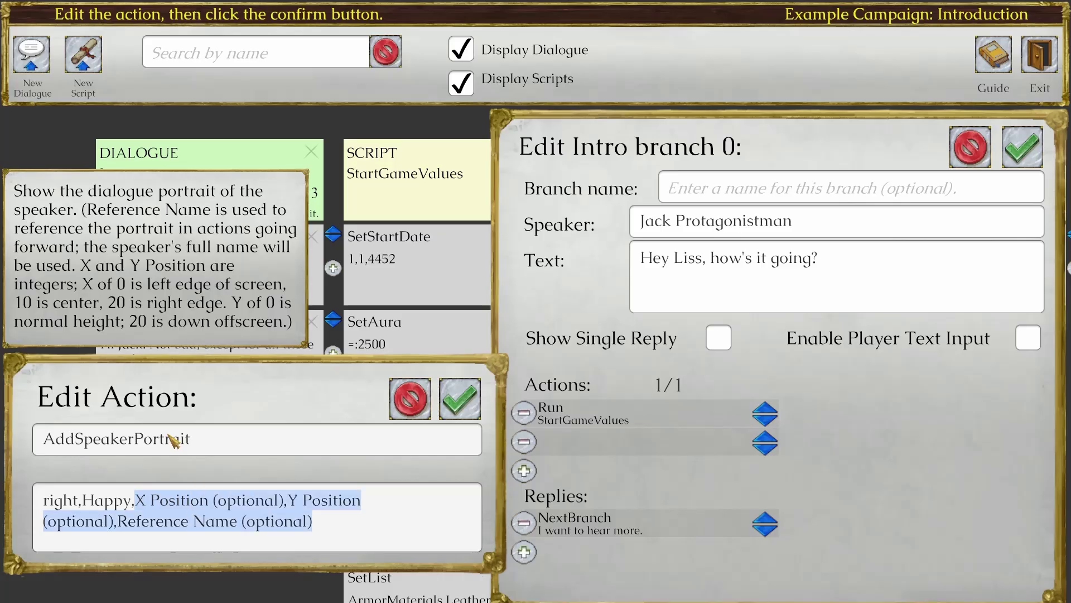
key("BackSpace")
key("BackSpace")
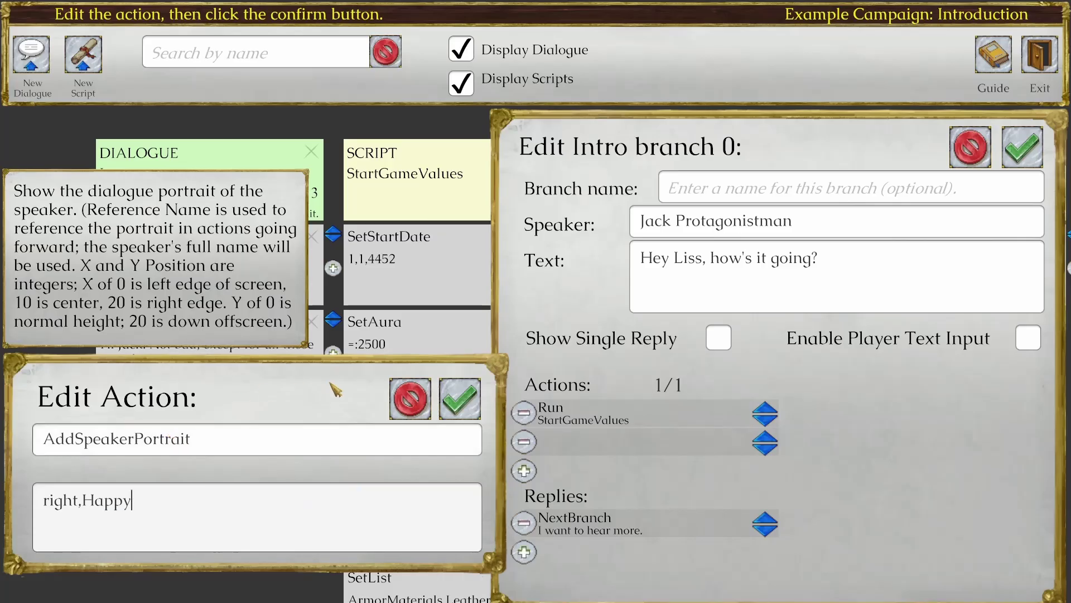
left_click(466, 403)
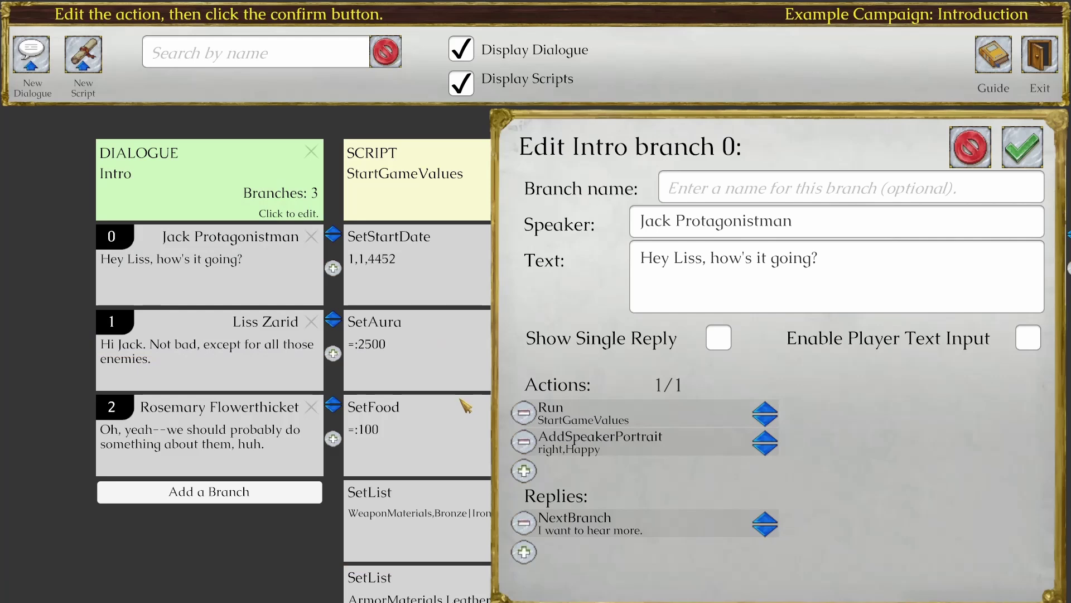
left_click(1025, 146)
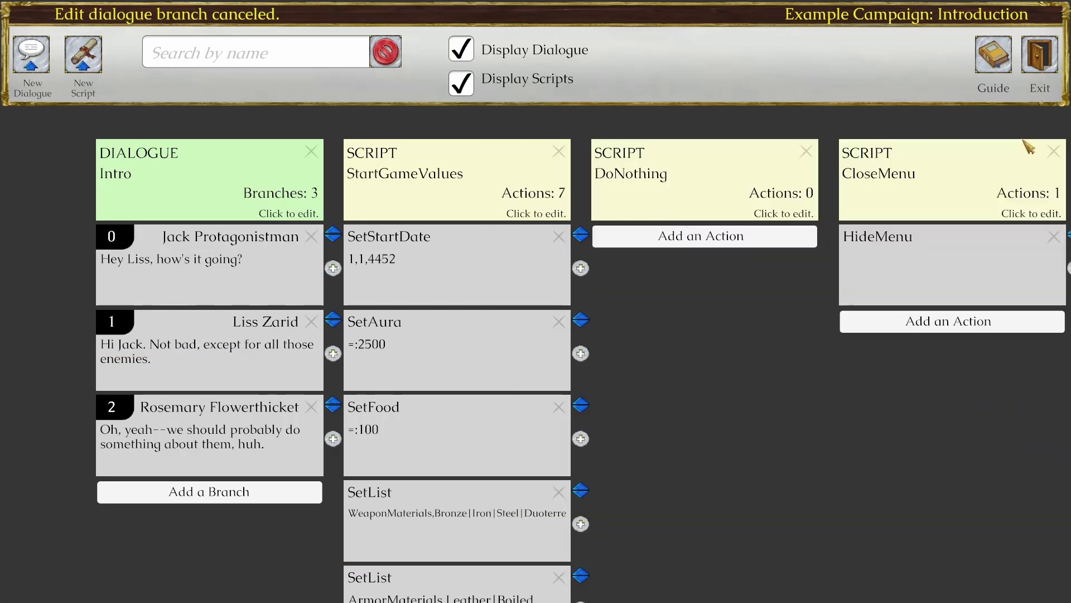
Step: Leave the dialogue editor and reload frame 2 to preview the speaker portrait
left_click(1040, 55)
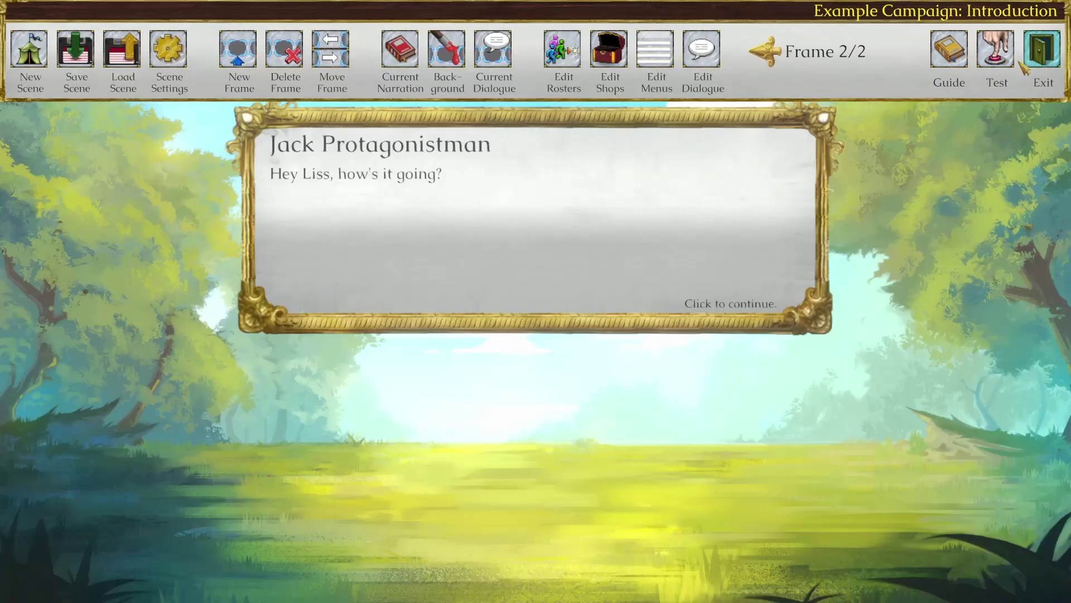
left_click(782, 61)
left_click(882, 51)
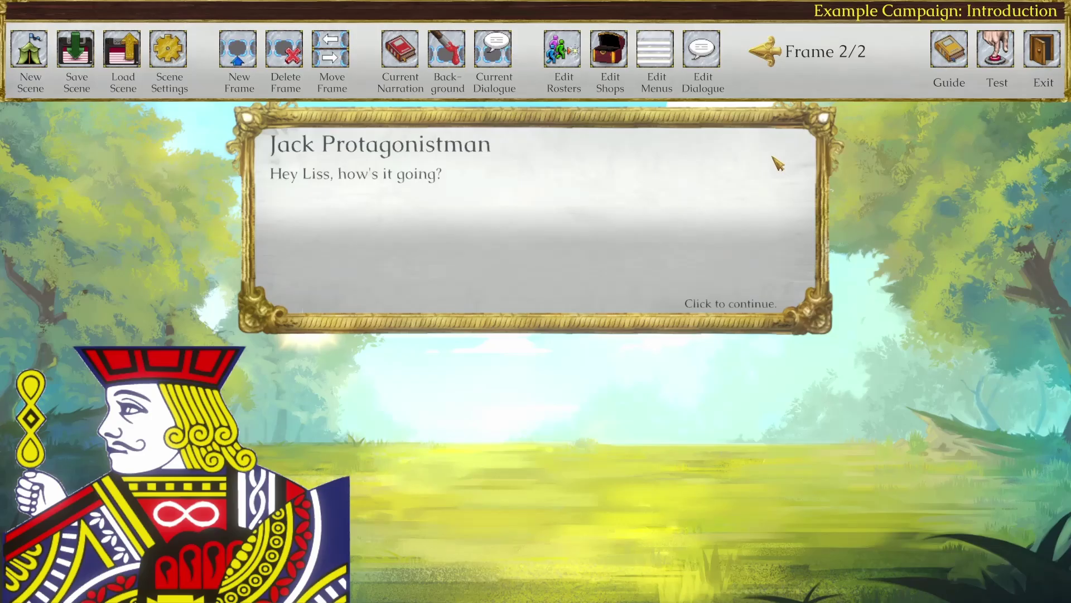
Step: Add an AddSpeakerPortrait action to Intro branch 1
left_click(713, 62)
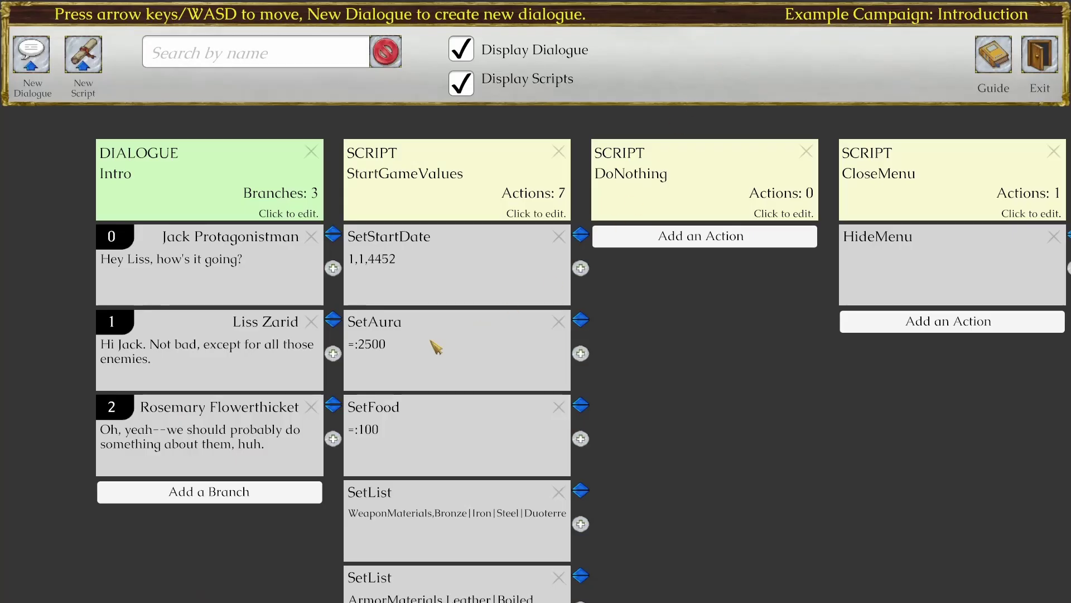
left_click(213, 347)
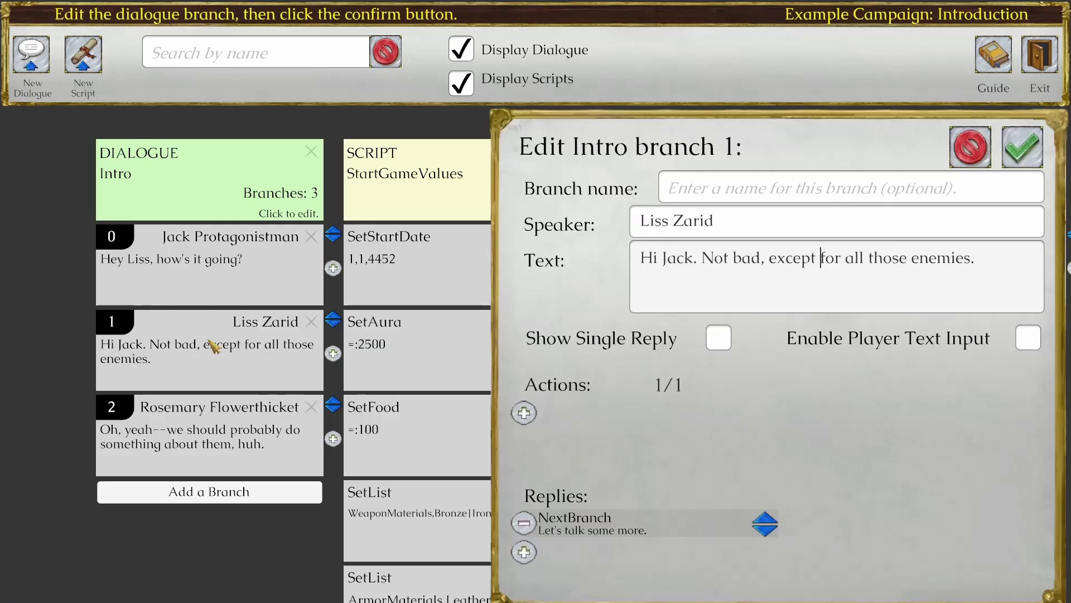
left_click(525, 414)
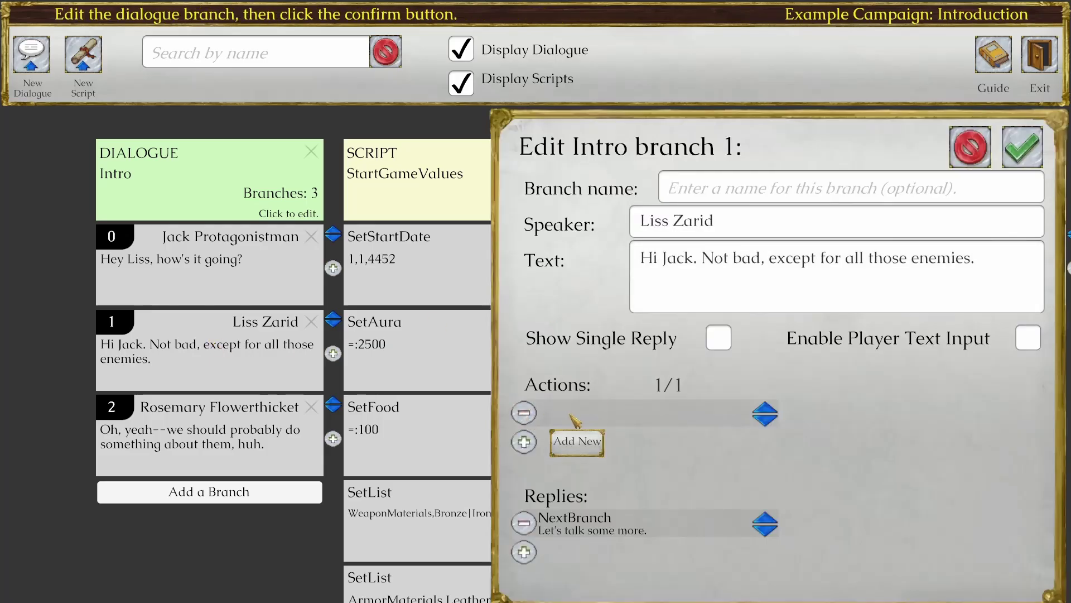
type("Appe")
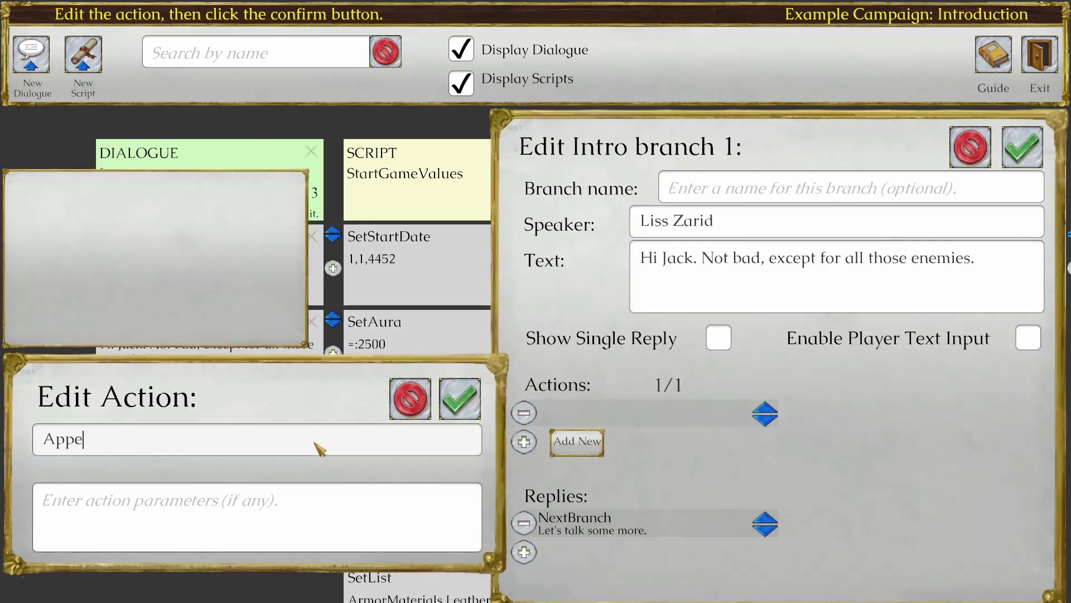
key("BackSpace")
key("BackSpace")
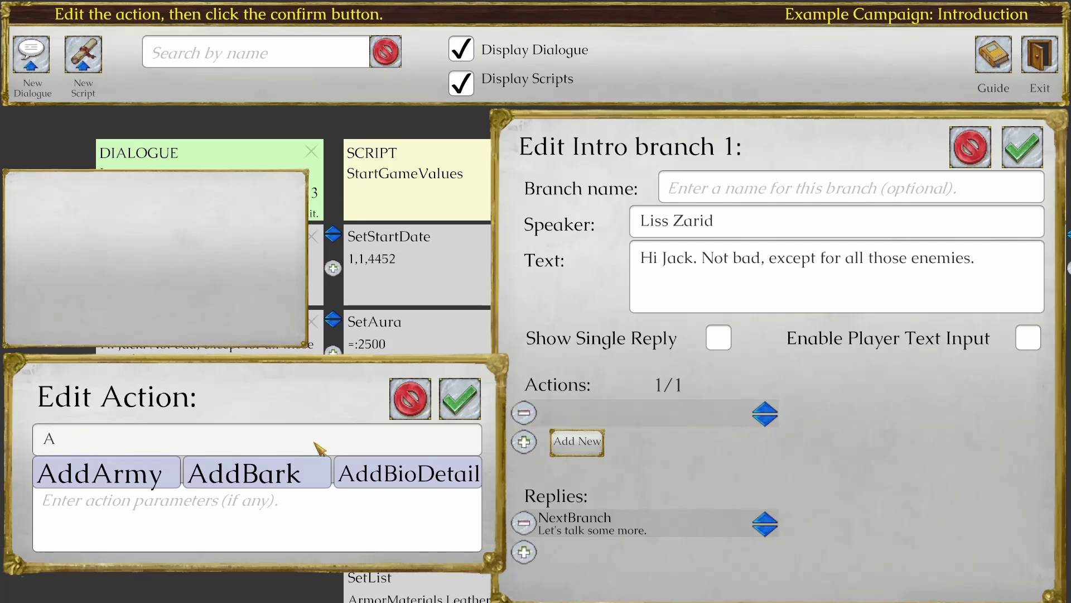
type("ddS")
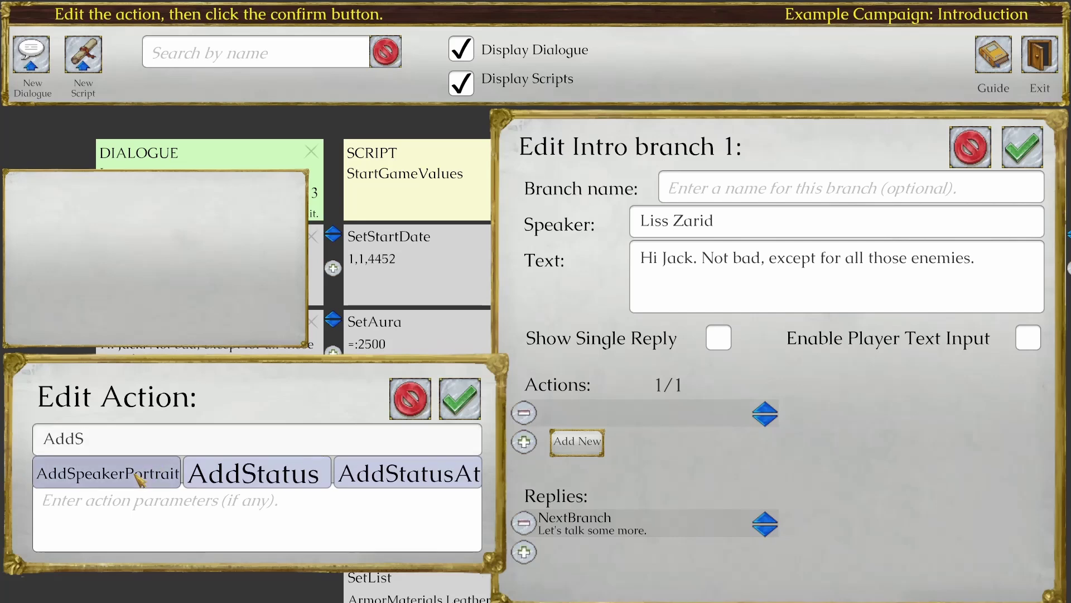
left_click(139, 478)
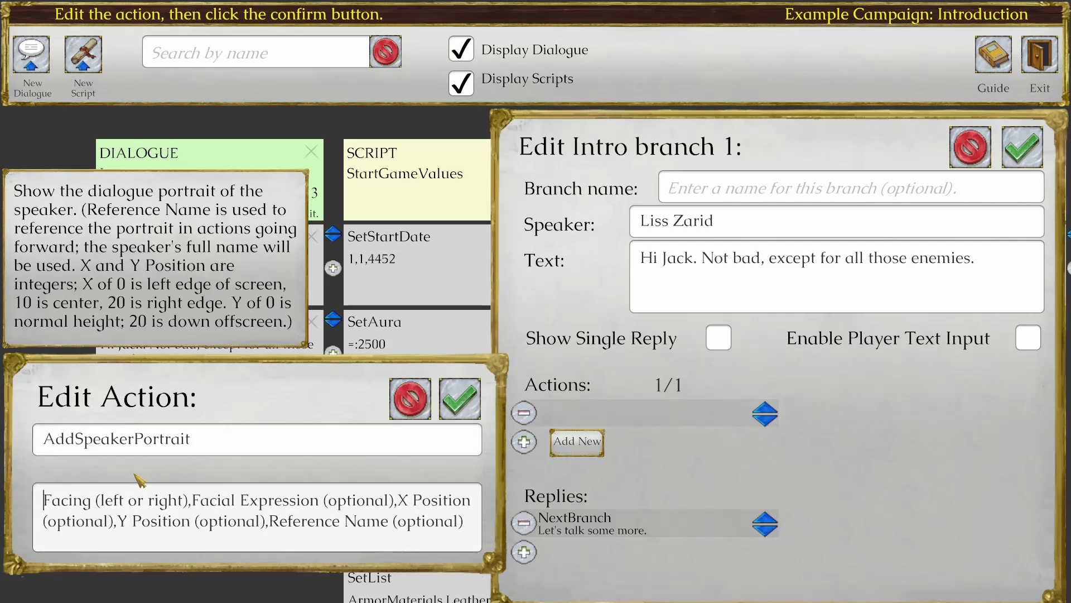
Step: Set the Intro branch 1 portrait action's facing to left and expression to Concerned, removing the remaining optional parameters
left_click(190, 505)
type("left")
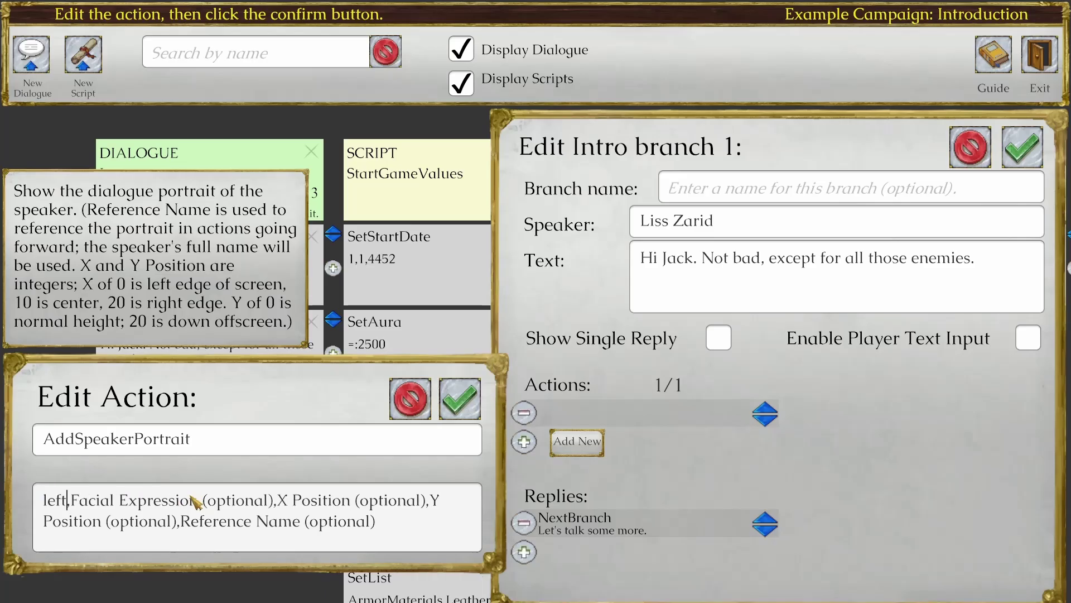
left_click_drag(72, 501, 278, 498)
type("Concerned")
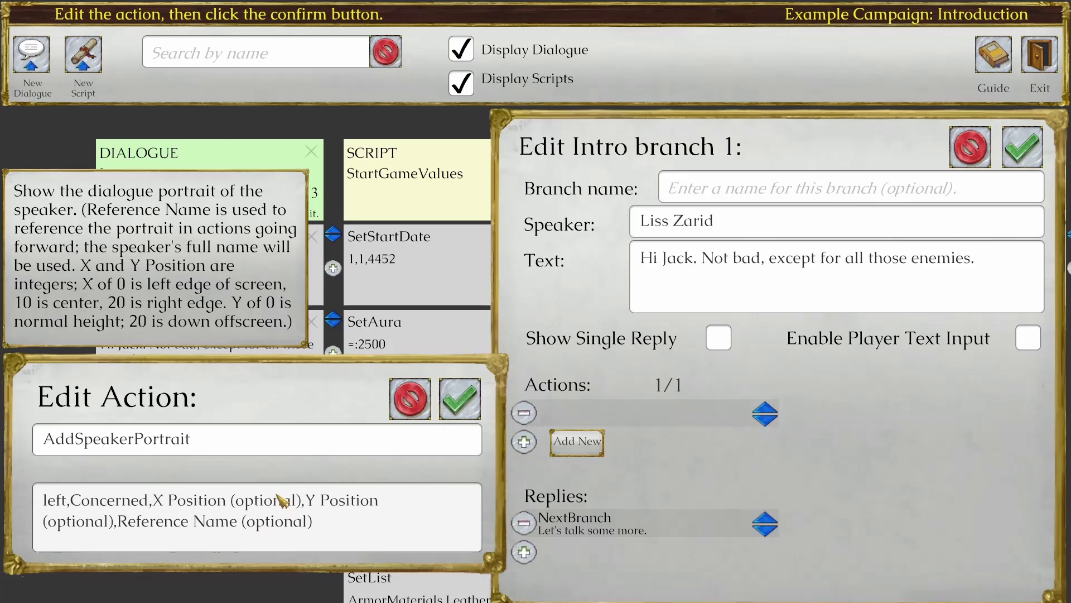
key("ctrl+shift+End")
key("BackSpace")
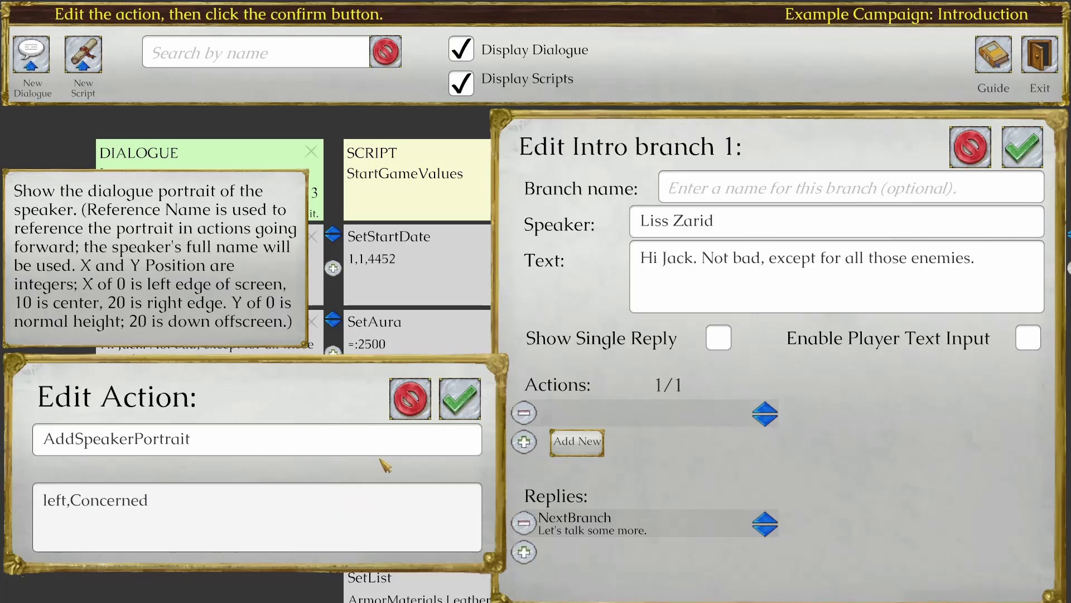
Step: Confirm the portrait action and the Intro branch 1 edit, then leave the dialogue editor and save the scene
left_click(457, 402)
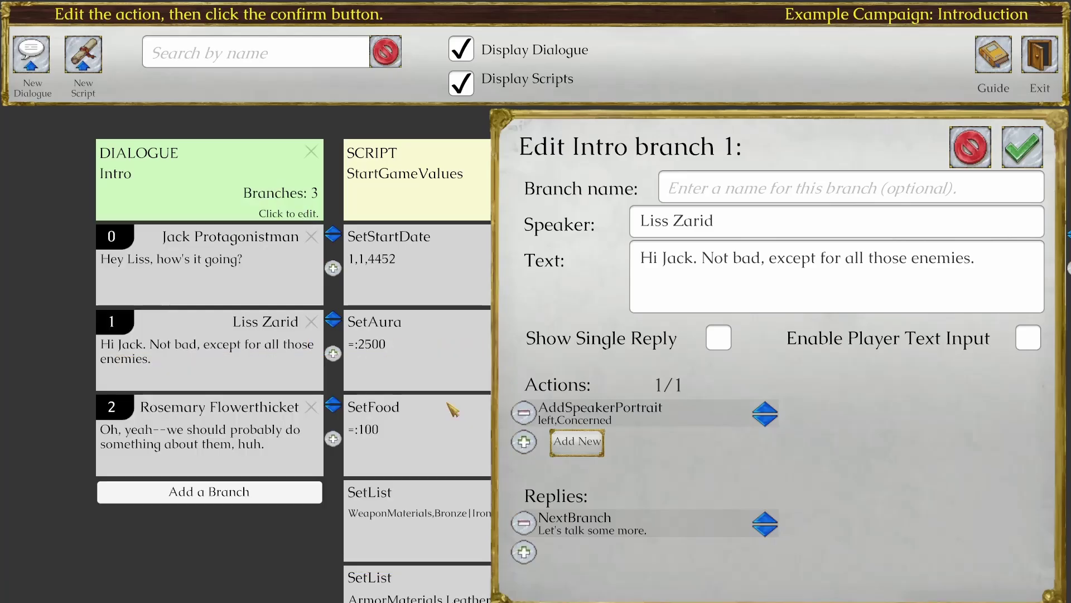
left_click(1030, 149)
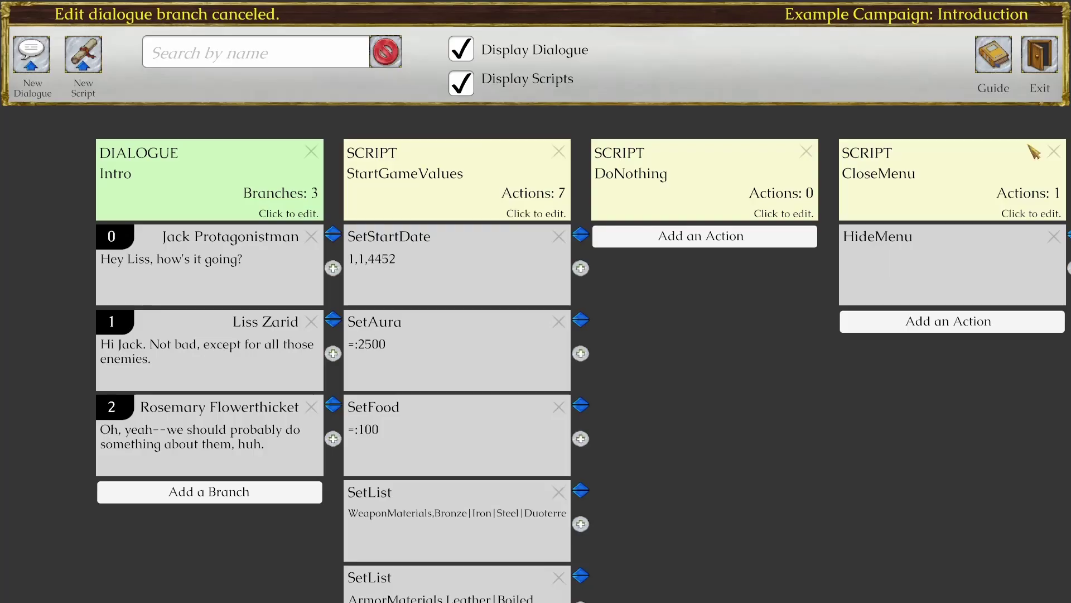
left_click(1049, 66)
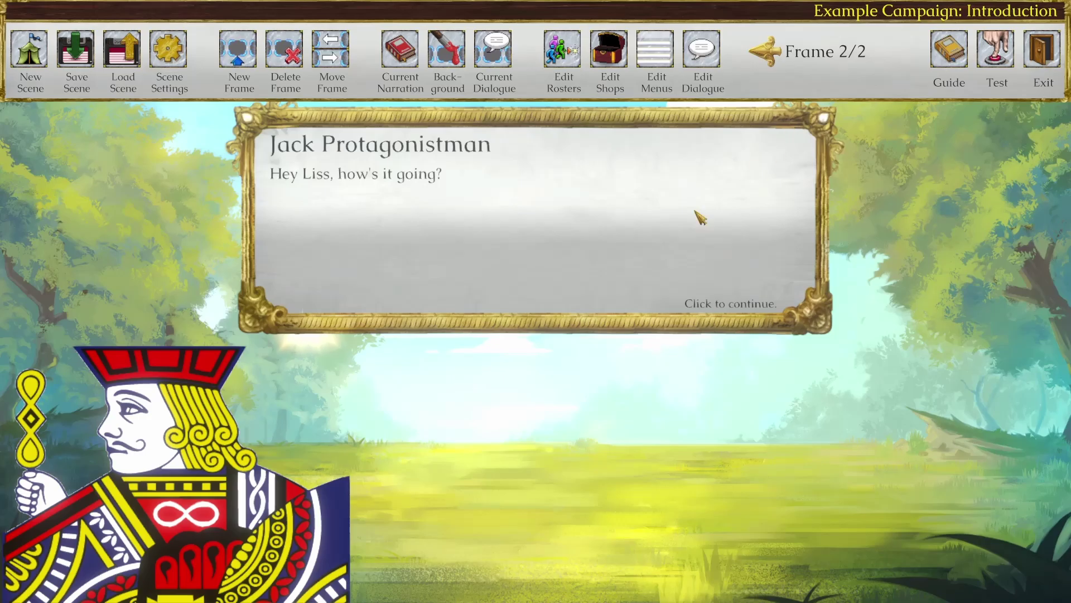
left_click(77, 56)
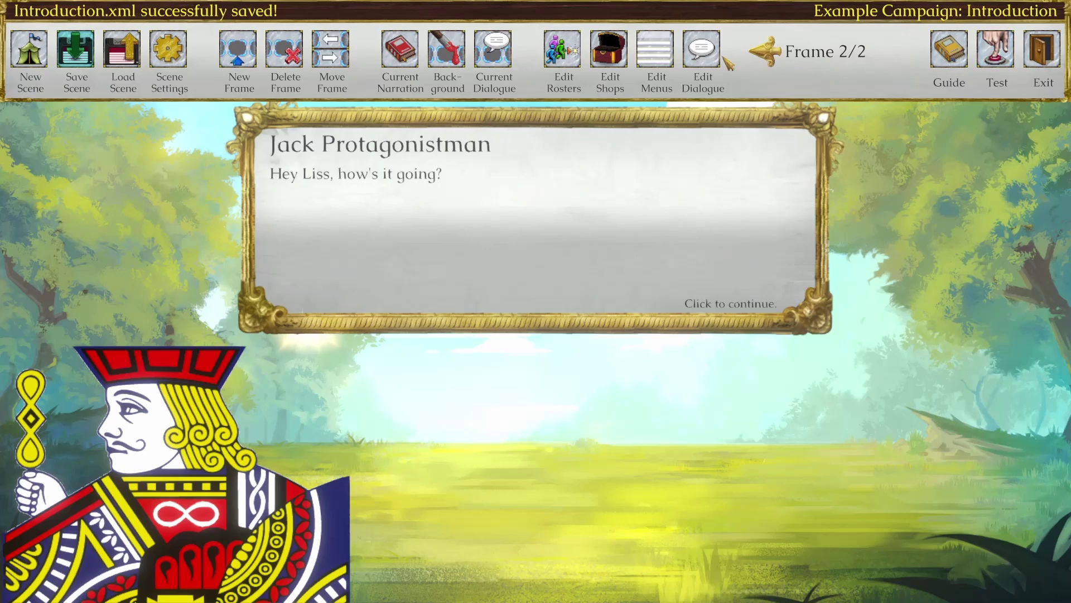
Step: Reopen the dialogue editor and add an AddSpeakerPortrait action to Intro branch 2
left_click(706, 54)
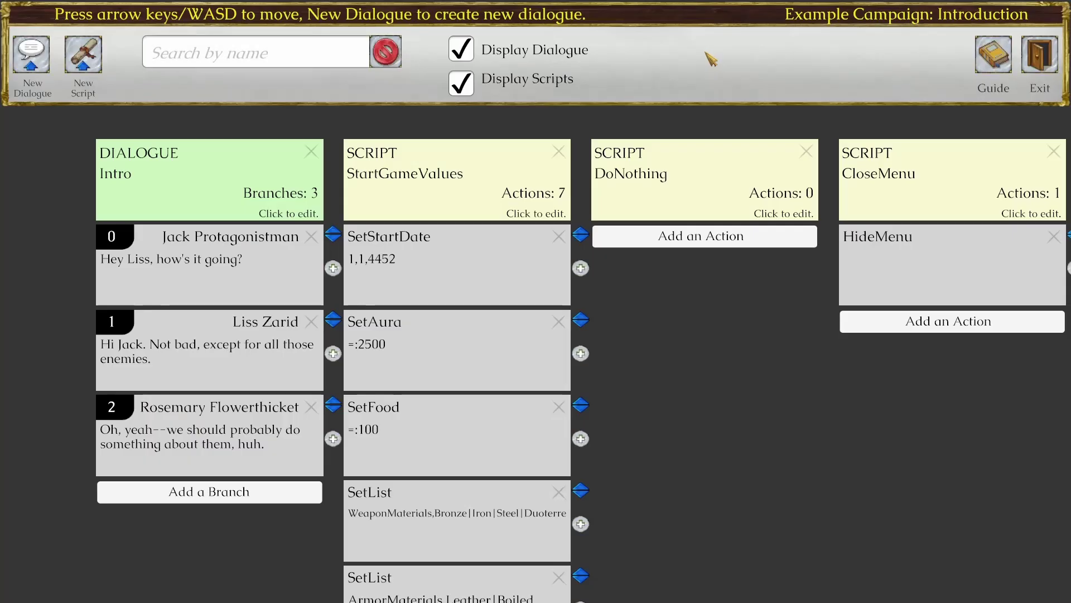
left_click(221, 448)
left_click(591, 415)
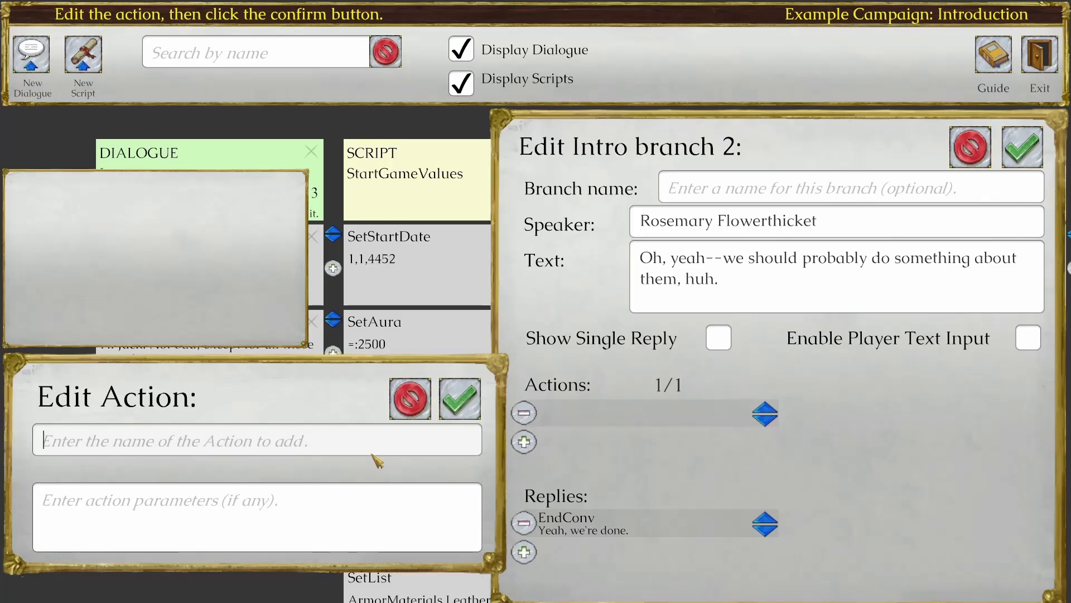
type("AddSp")
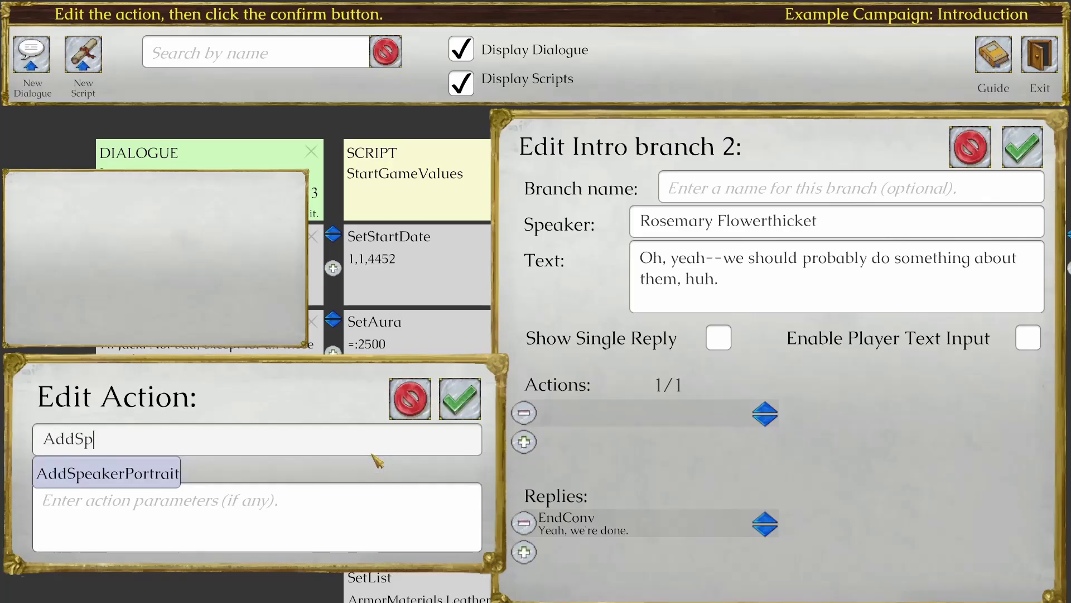
left_click(156, 476)
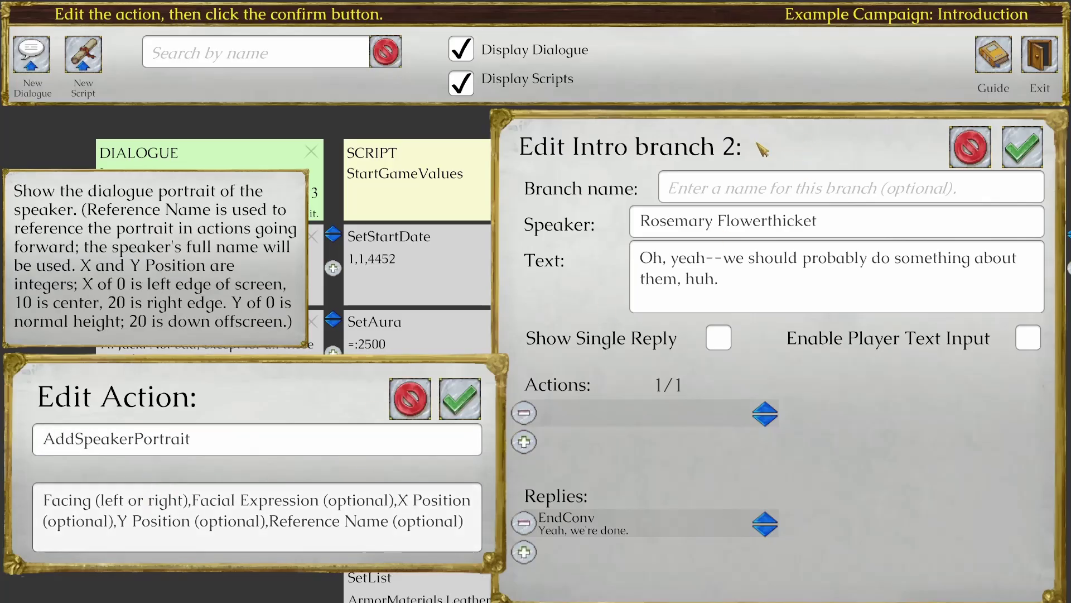
Step: Set the Intro branch 2 portrait parameters to only left,Nervous, confirm the action and branch edits, and leave the dialogue editor
left_click(194, 507)
left_click(194, 508, "shift")
type("left")
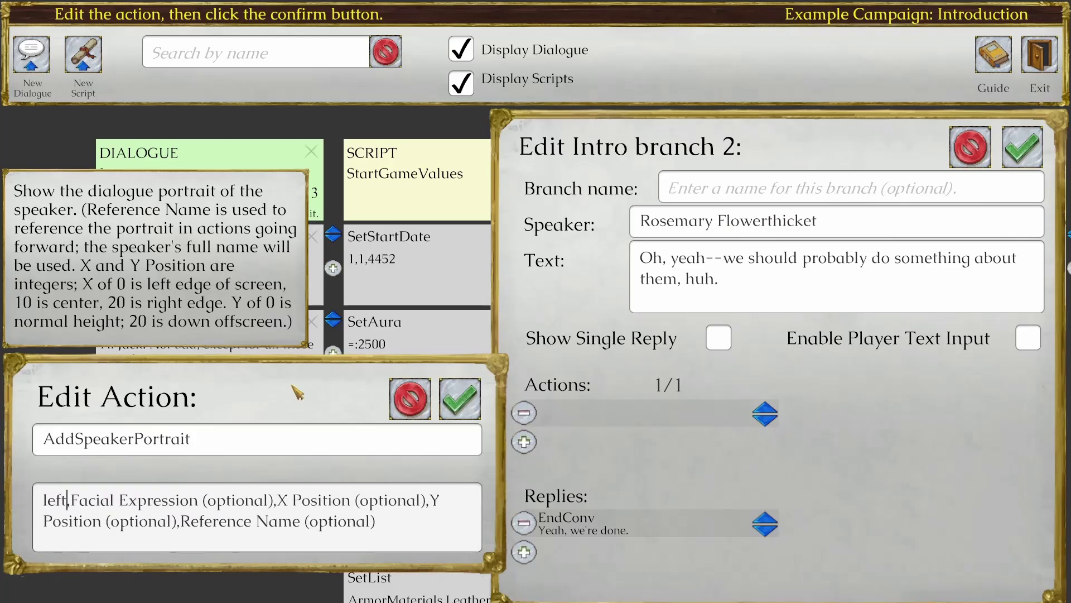
key("ctrl+shift+End")
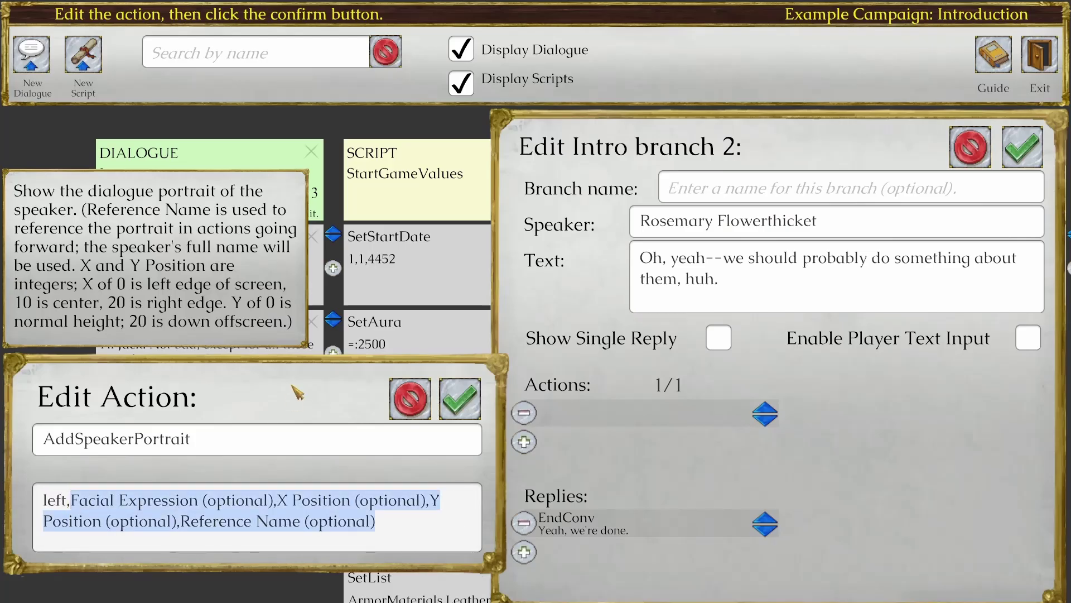
type("Nervous")
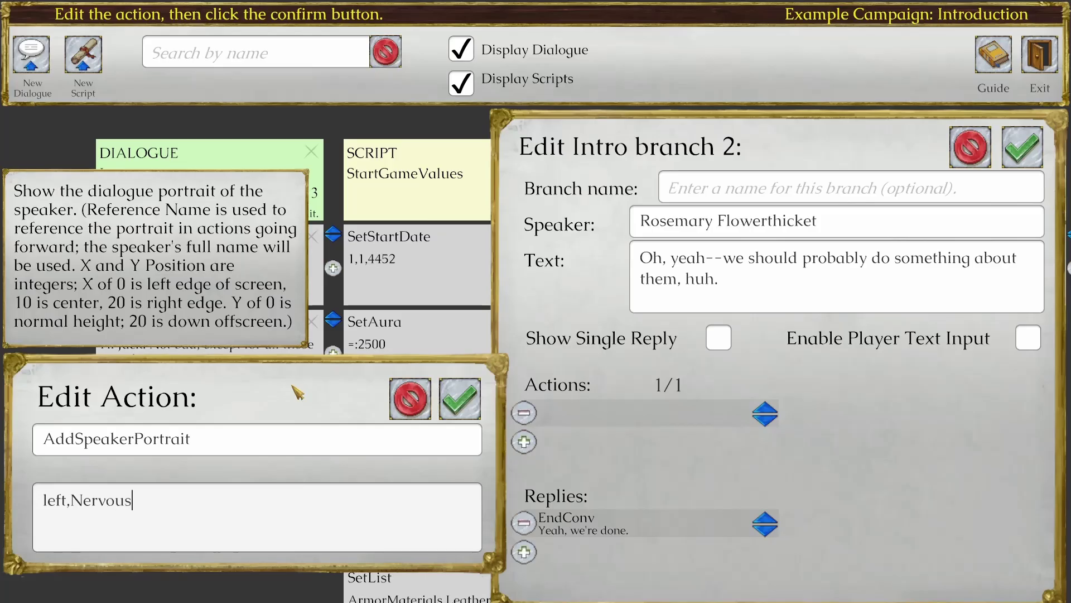
left_click(460, 398)
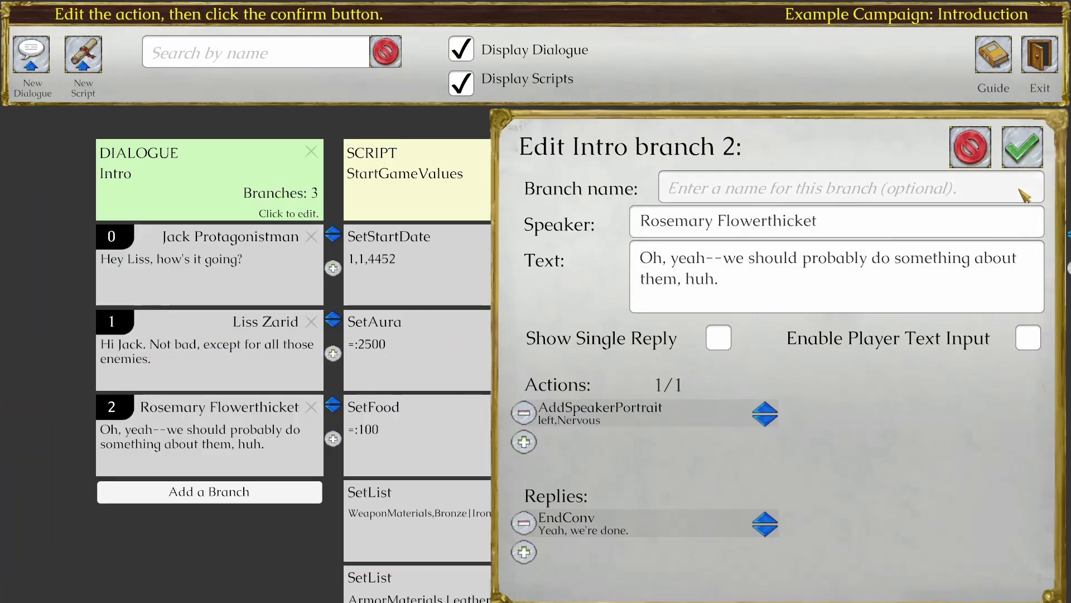
left_click(1025, 163)
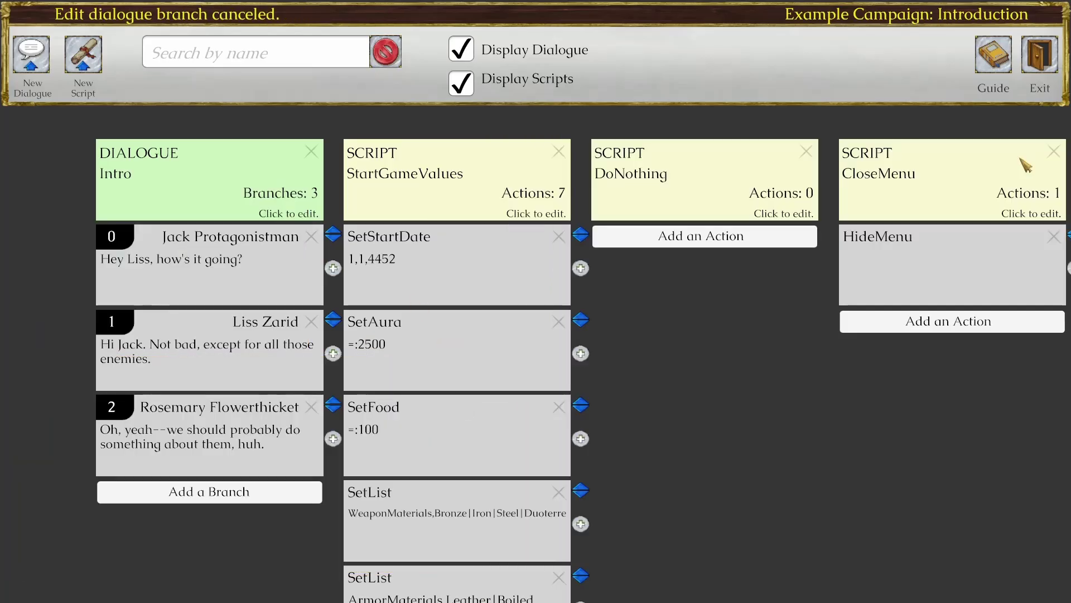
left_click(1041, 56)
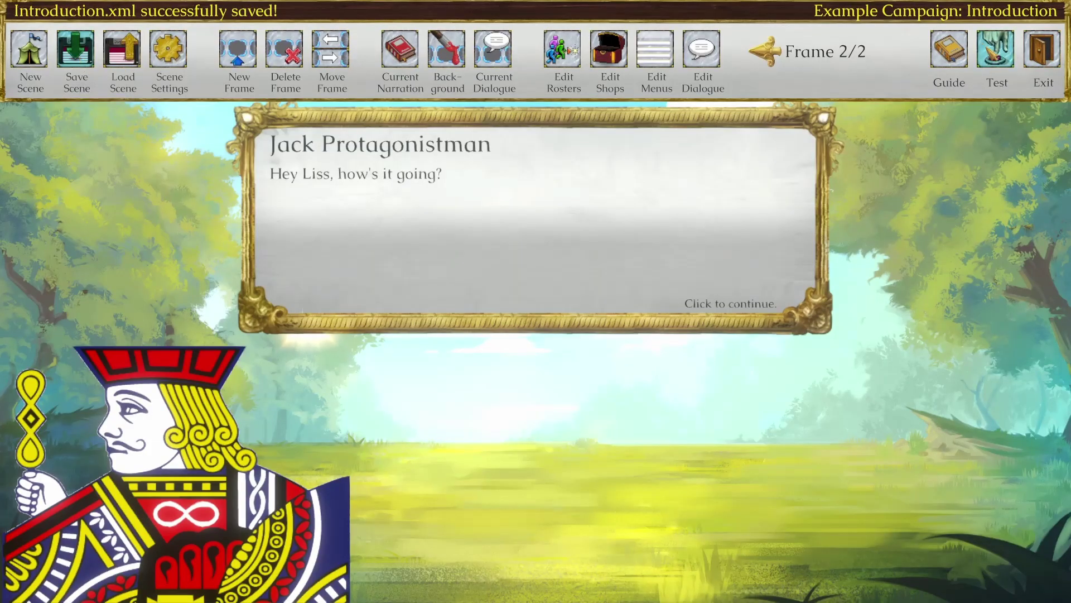
Step: Test the campaign from the Introduction scene and play through the narration and all three dialogue lines to check the portraits
left_click(996, 56)
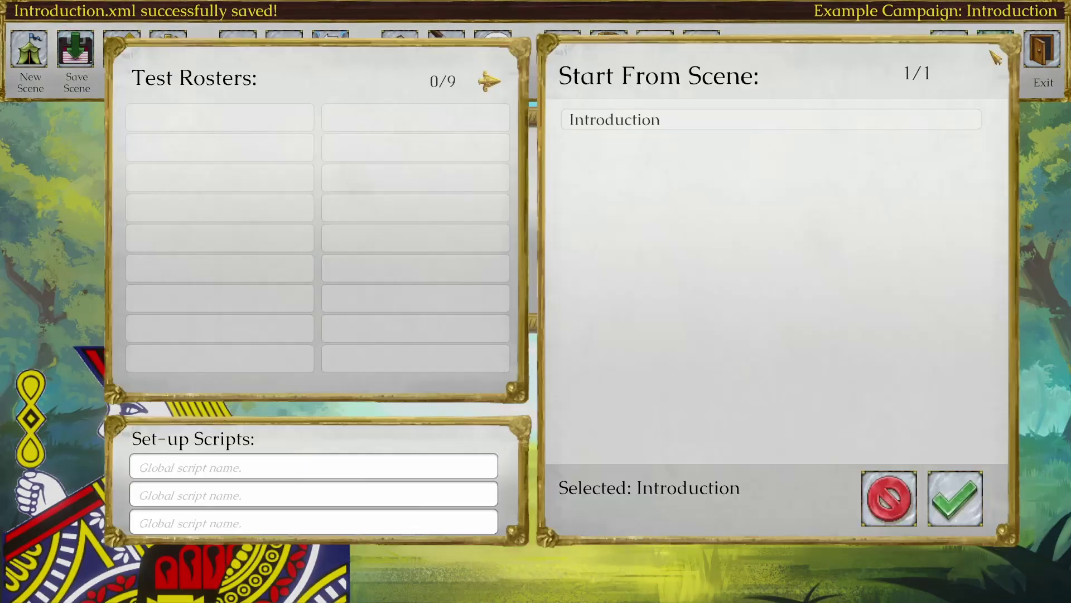
left_click(970, 495)
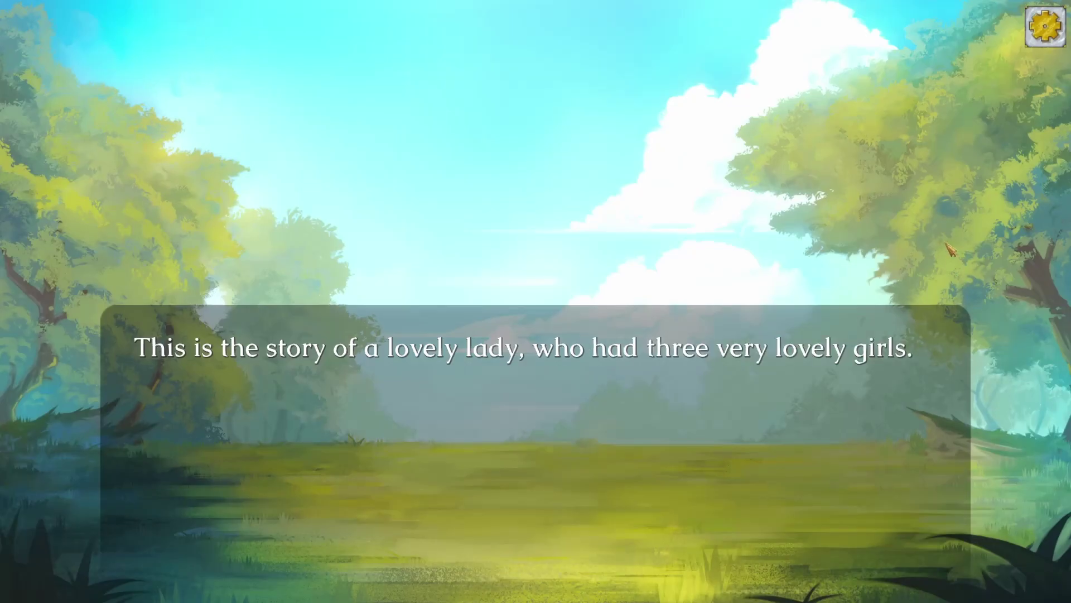
left_click(951, 250)
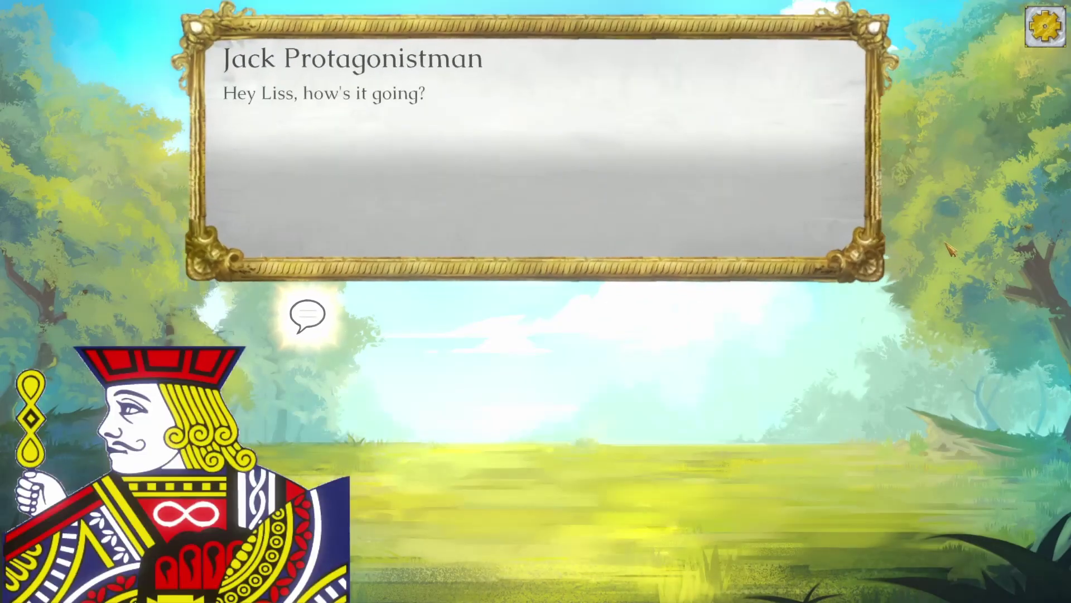
left_click(949, 254)
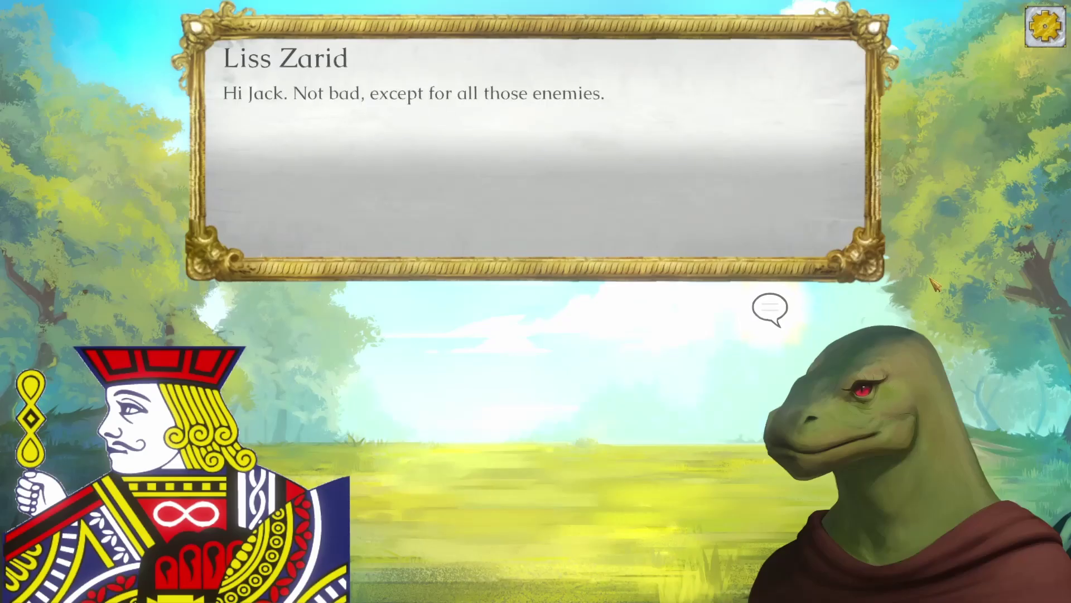
left_click(932, 280)
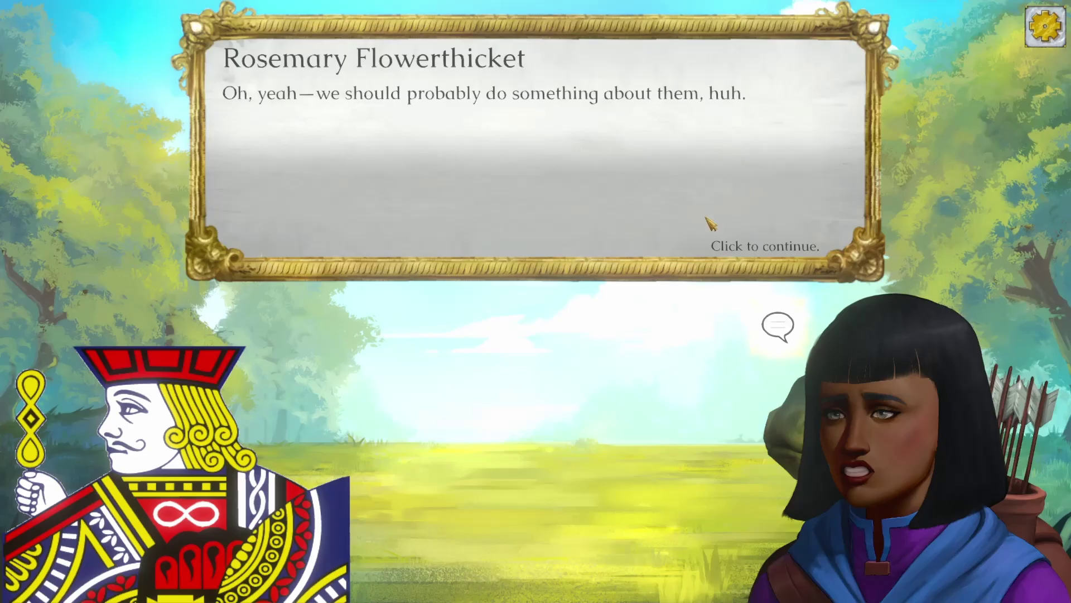
left_click(776, 248)
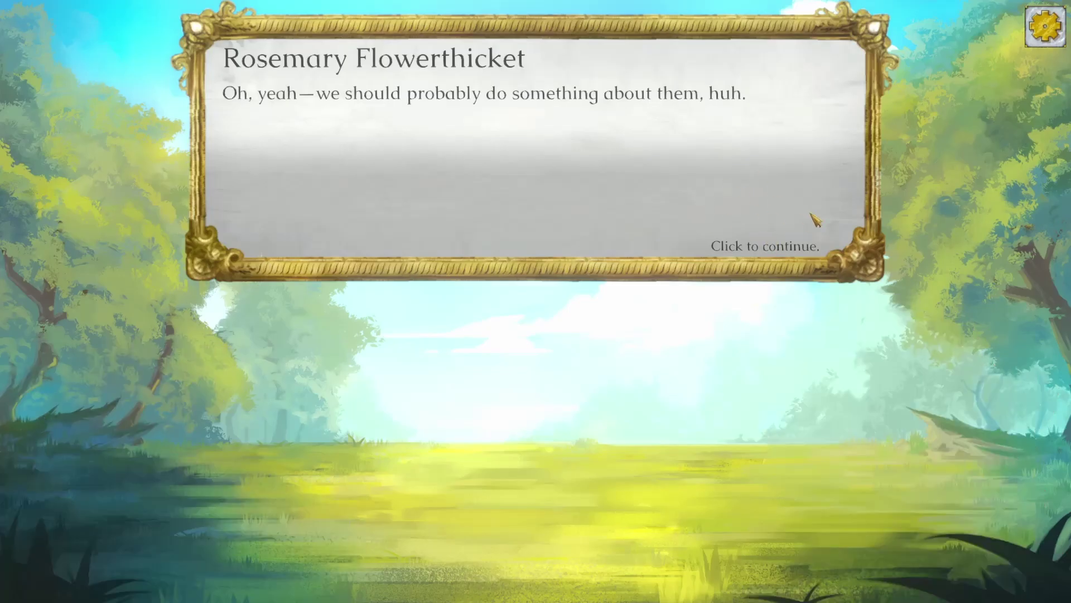
left_click(707, 220)
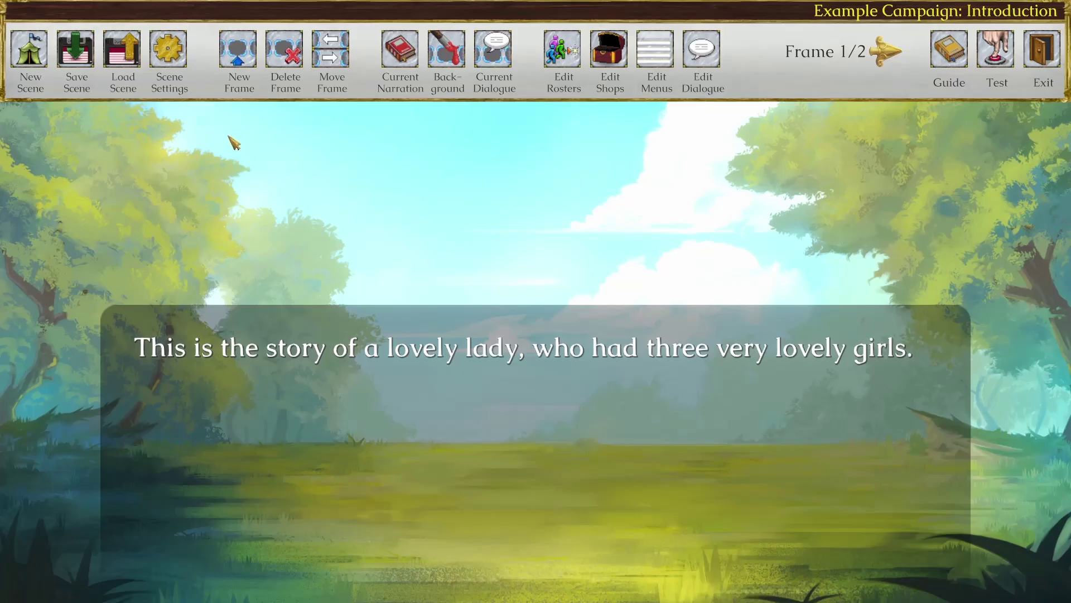
Step: Set the next scene to Battle 1 in the Introduction cut scene's settings
left_click(169, 50)
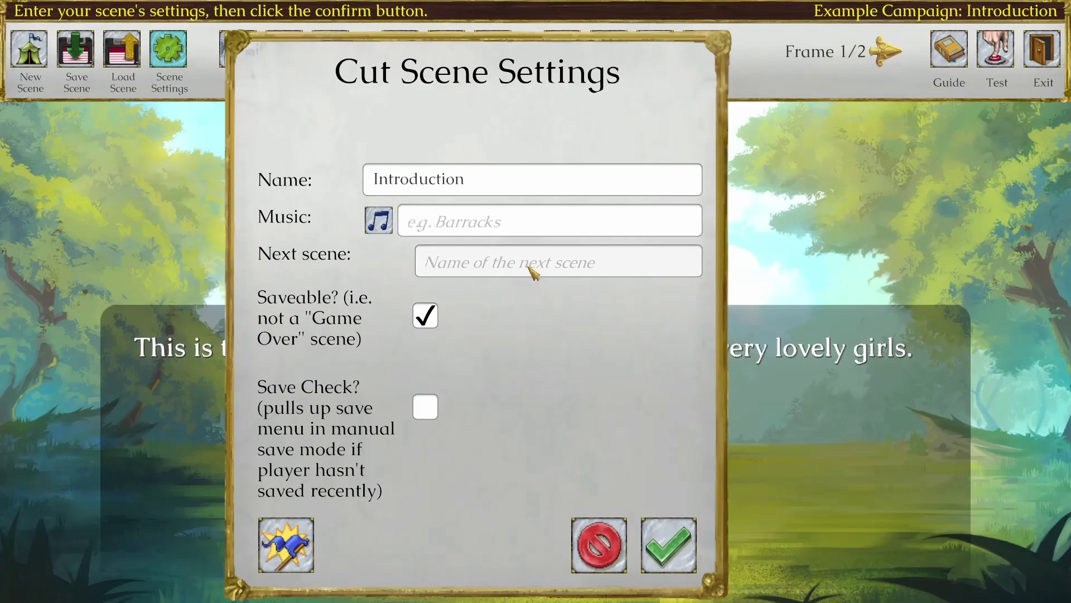
left_click(533, 272)
type("B")
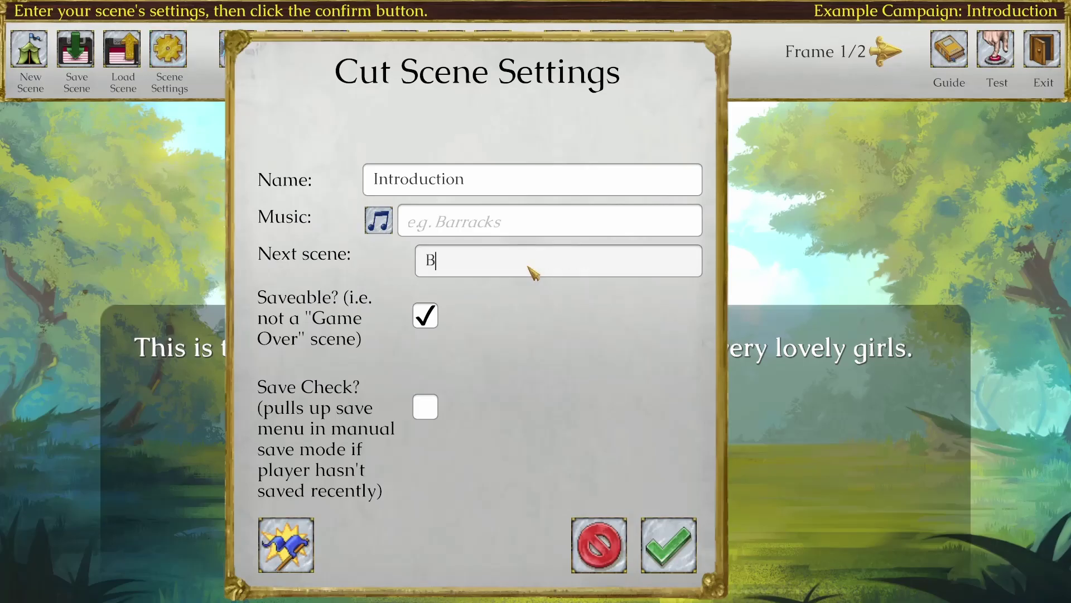
type("attle 1")
Step: Browse the music list, choose Getting To Know You as the cut scene's music, and confirm the scene settings
left_click(491, 220)
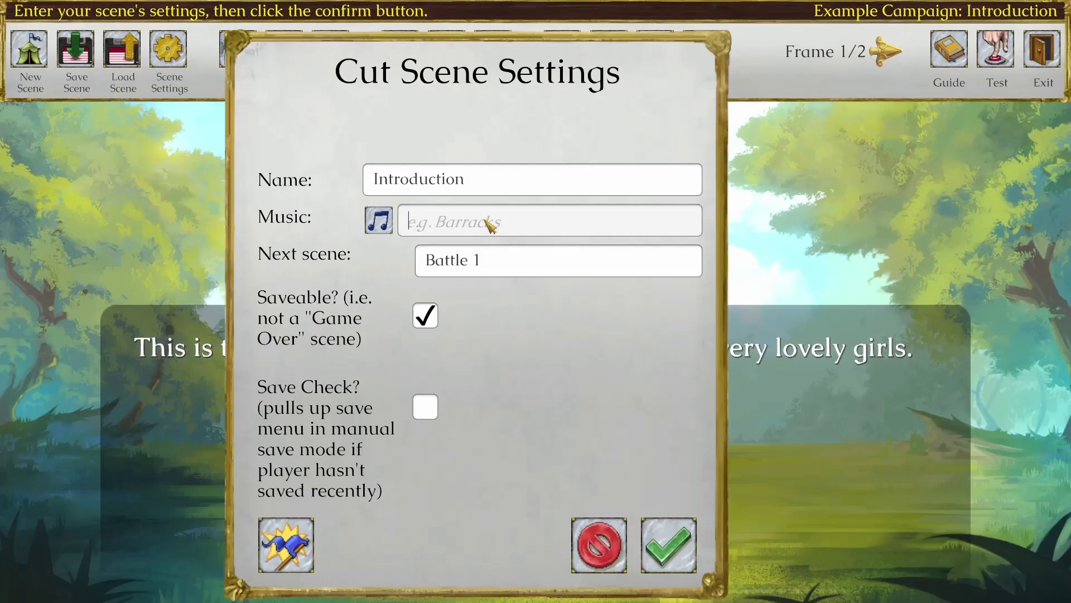
left_click(390, 223)
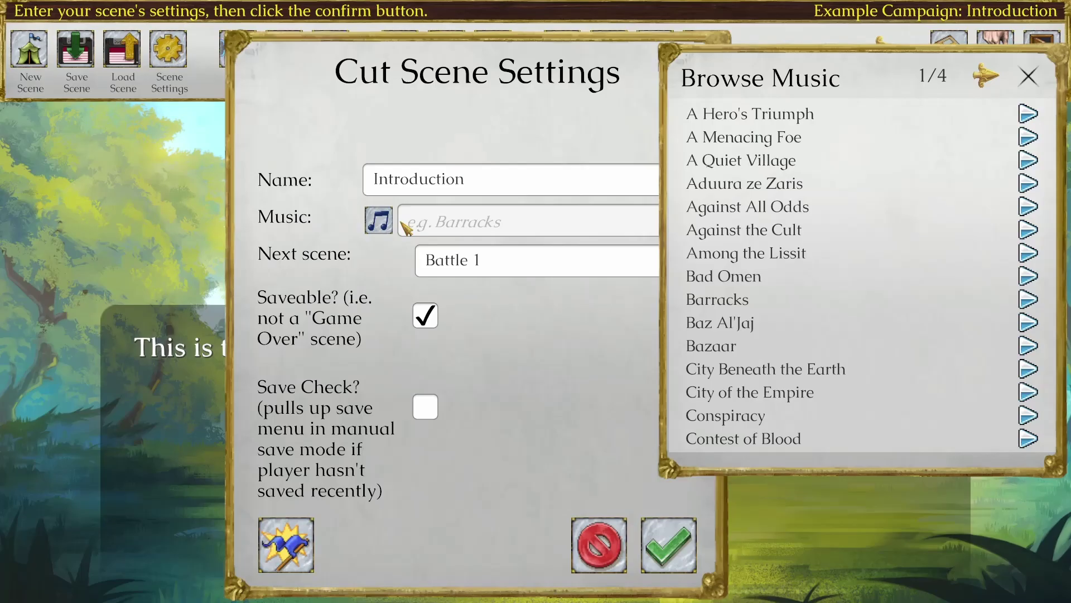
left_click(986, 76)
left_click(986, 76)
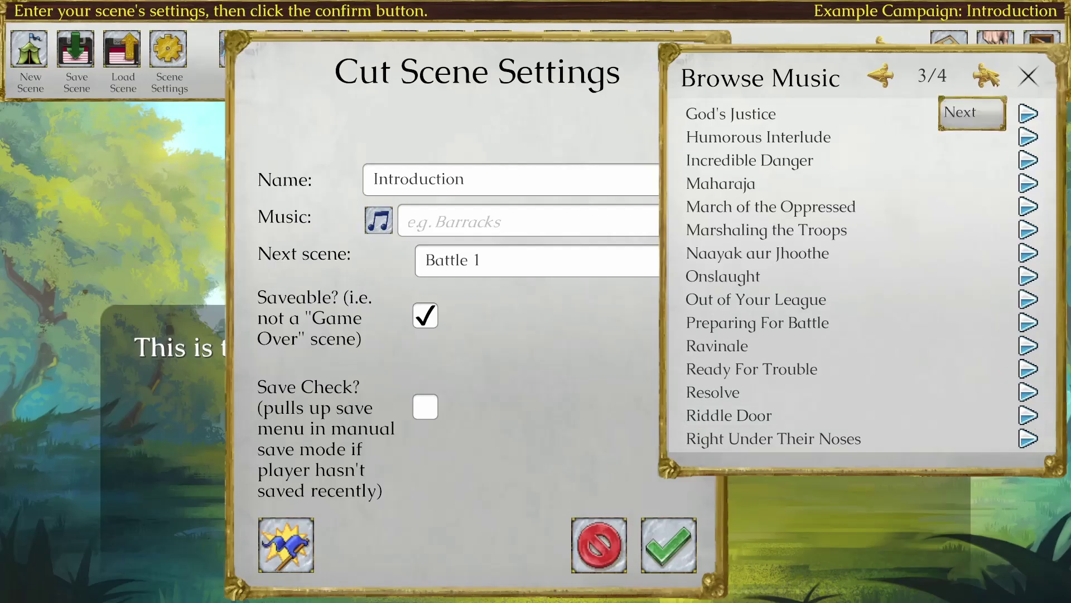
left_click(988, 77)
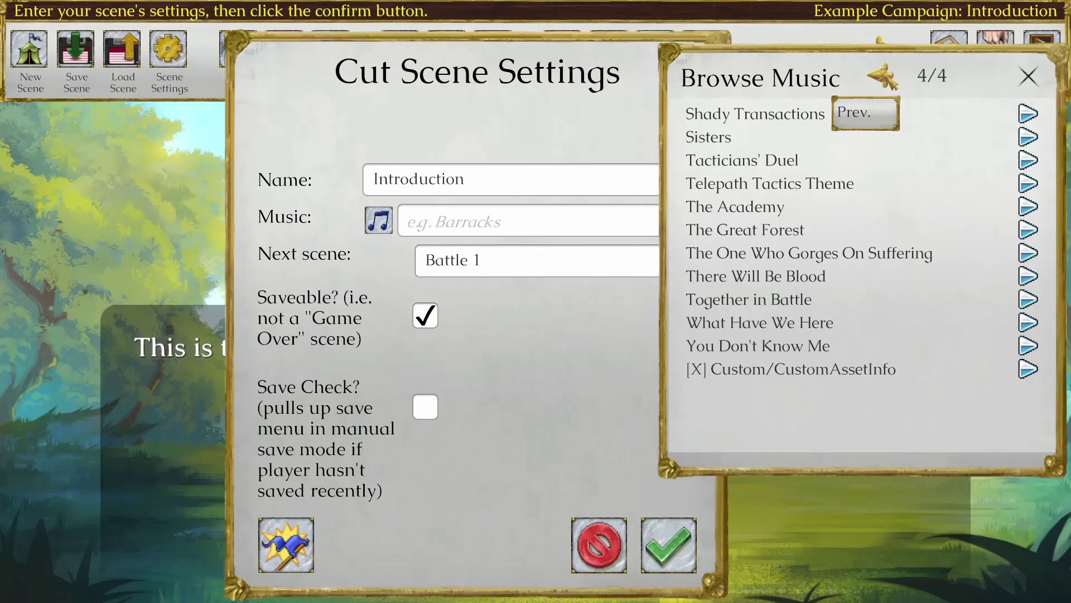
left_click(883, 77)
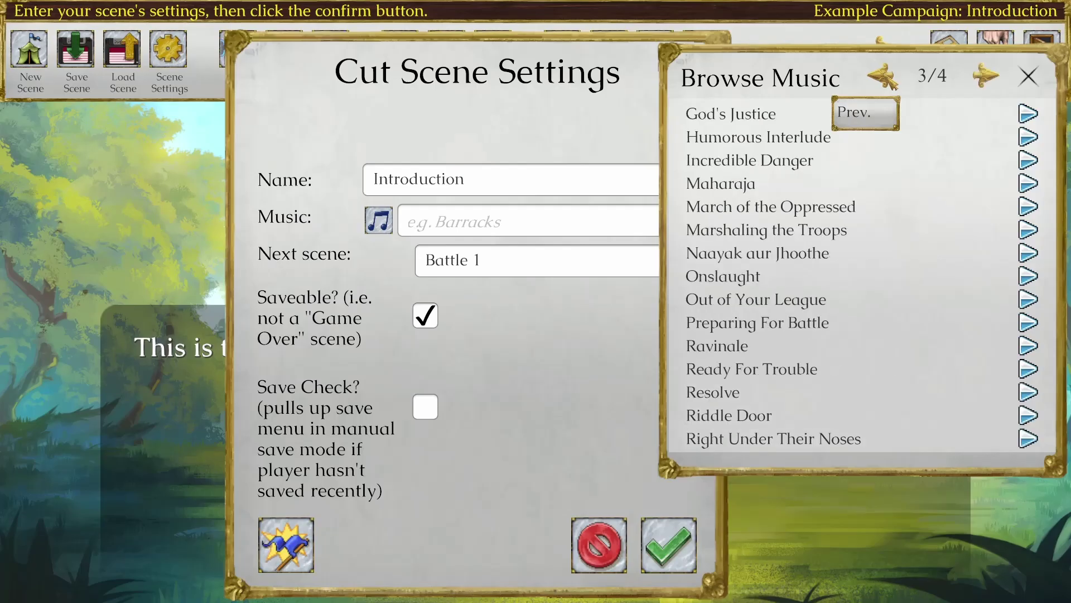
left_click(884, 77)
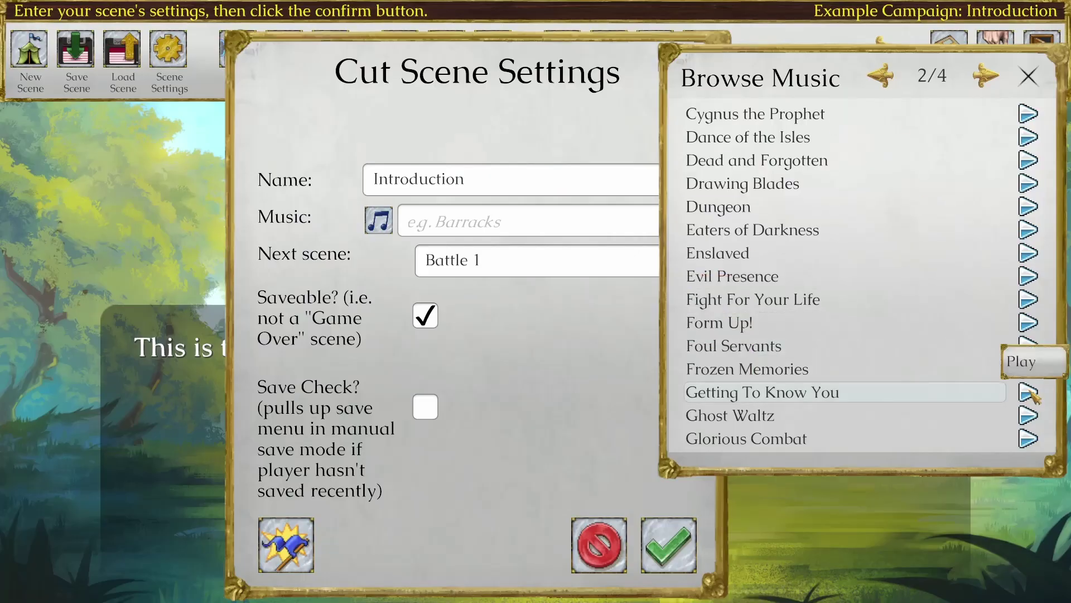
left_click(872, 400)
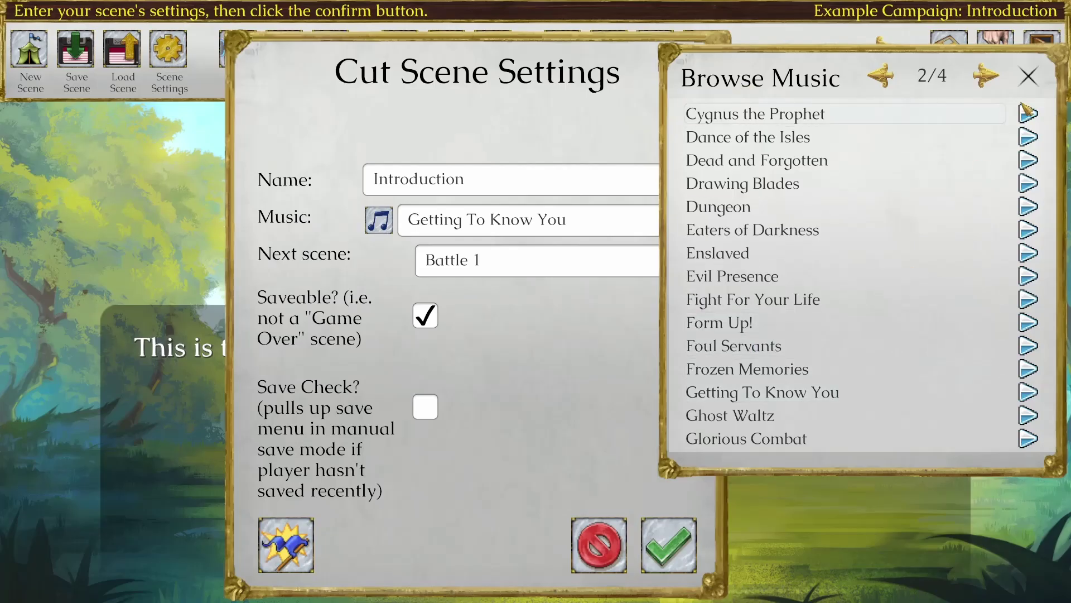
left_click(1030, 77)
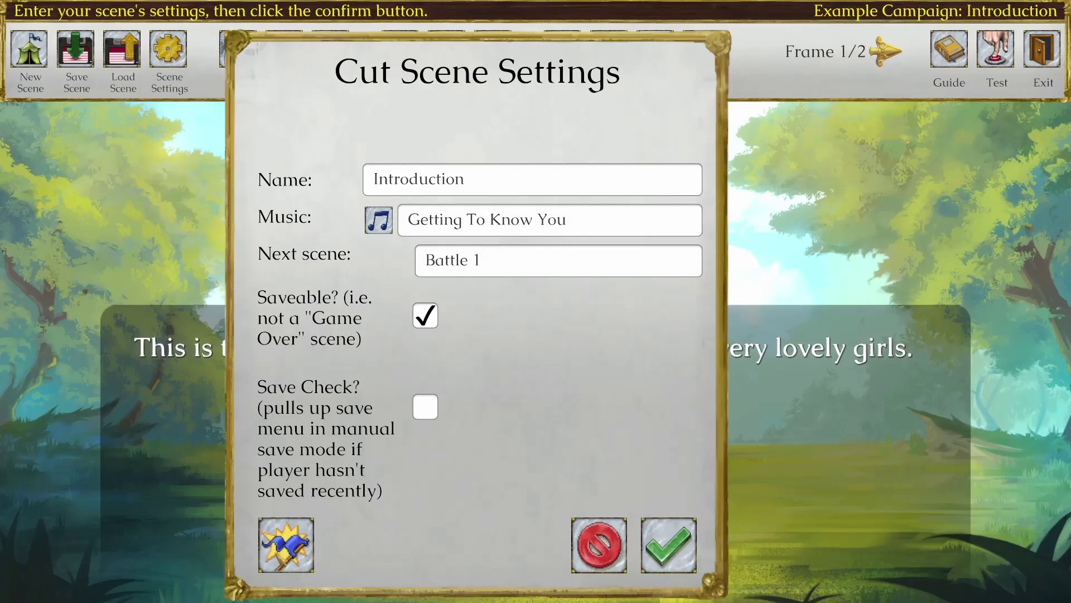
left_click(671, 546)
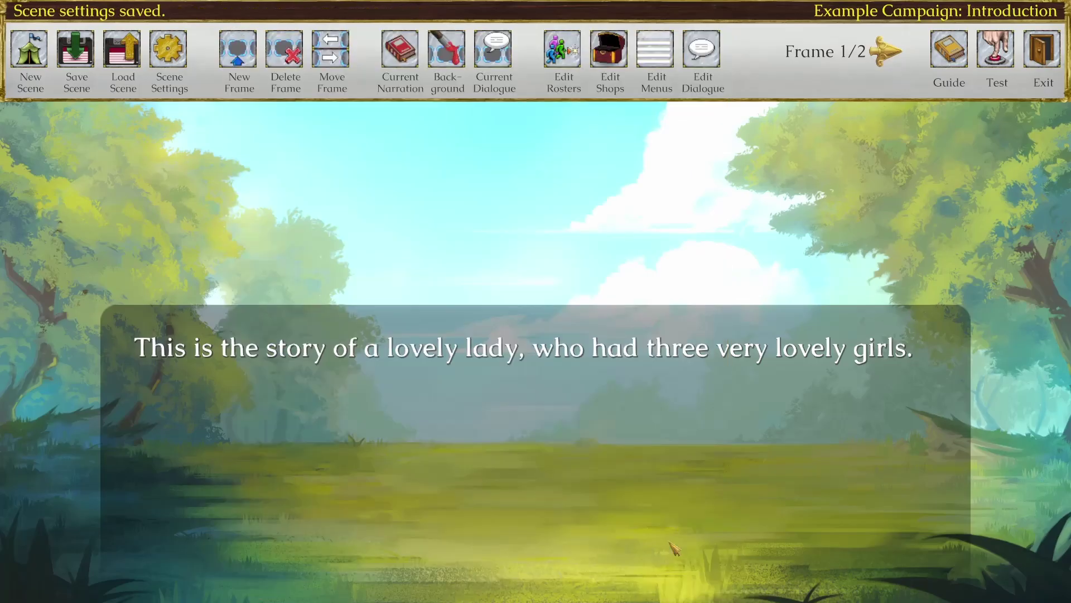
Step: Save the Introduction scene, then set the AddSpeakerPortrait parameters of Intro branch 0 to right,Happy,-10,0
left_click(75, 48)
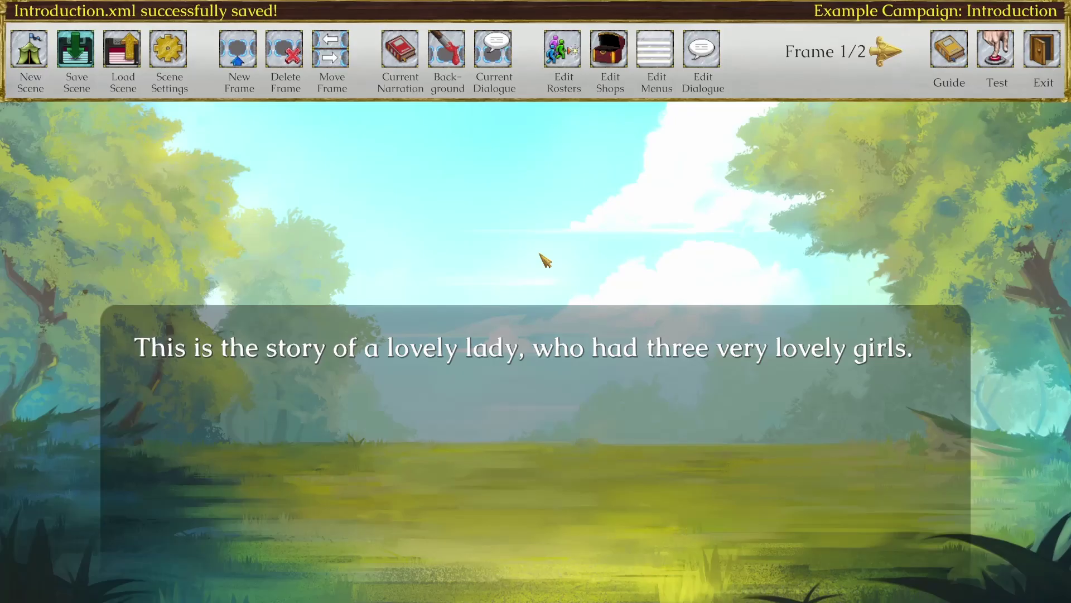
left_click(702, 52)
left_click(262, 341)
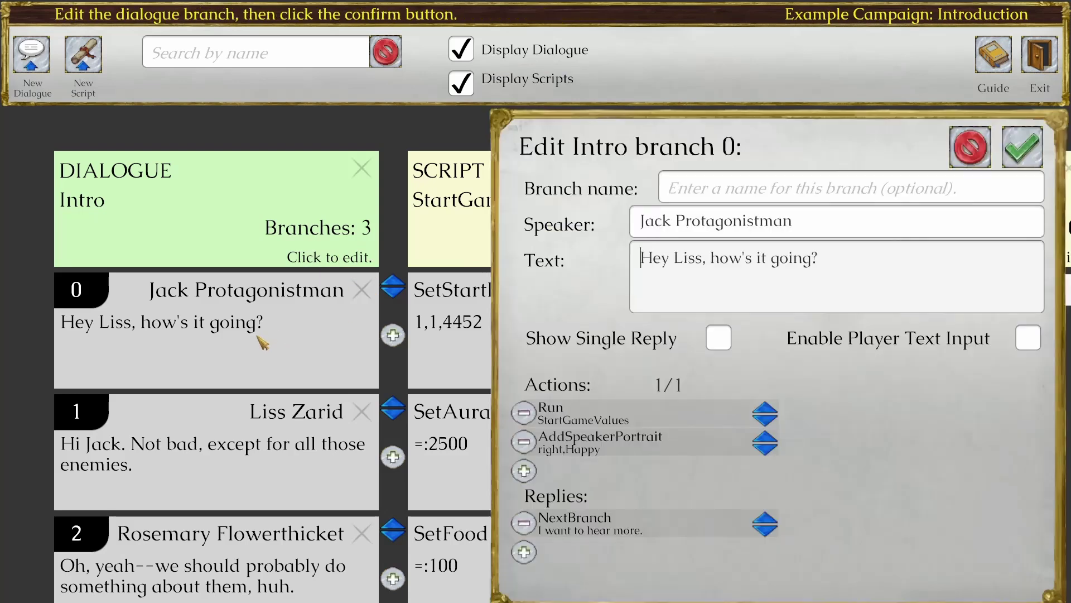
left_click(702, 442)
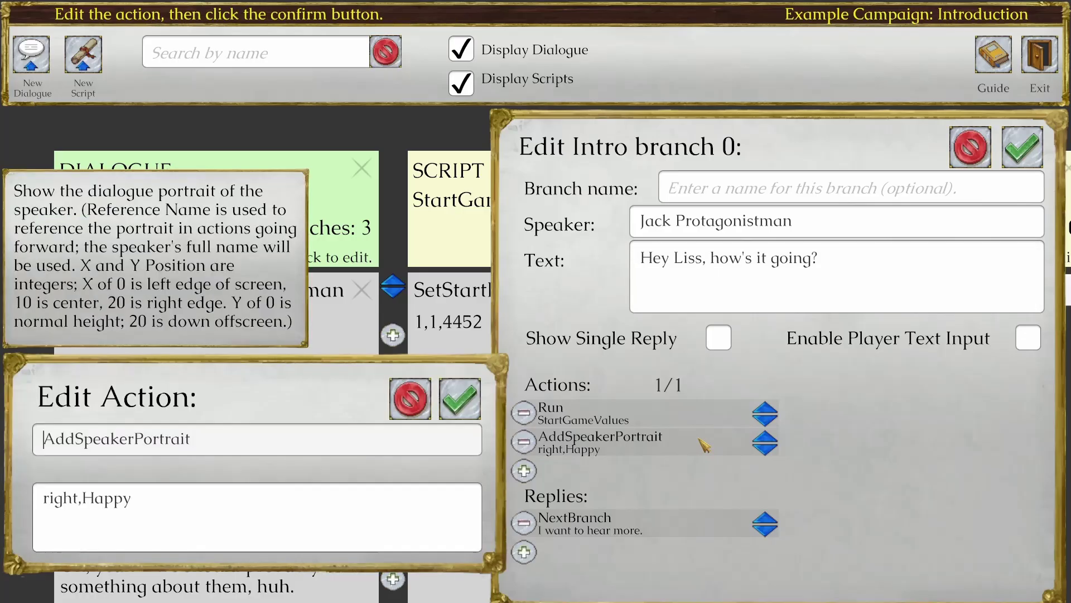
left_click(271, 506)
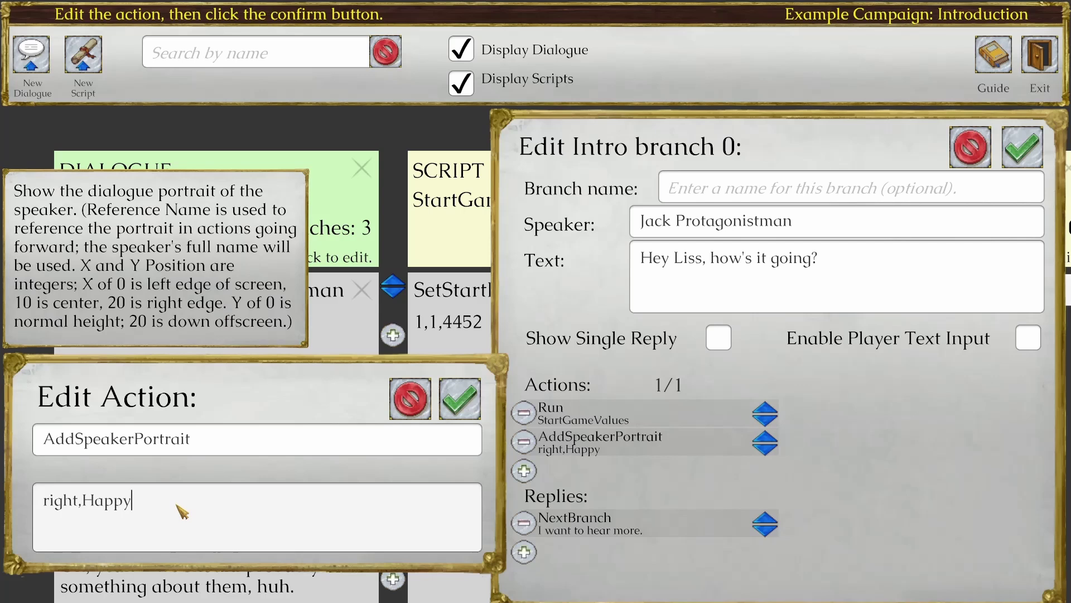
type(",-10,0")
left_click(460, 402)
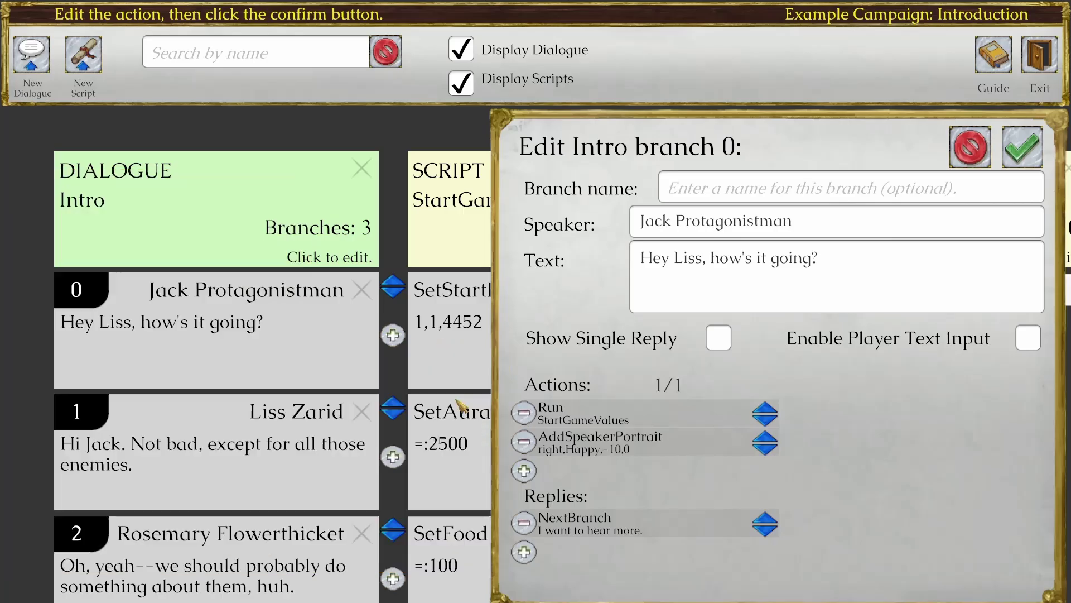
Step: Add a MovePortrait action to Intro branch 0 with the branch speaker's full name as the reference name
left_click(525, 471)
left_click(606, 477)
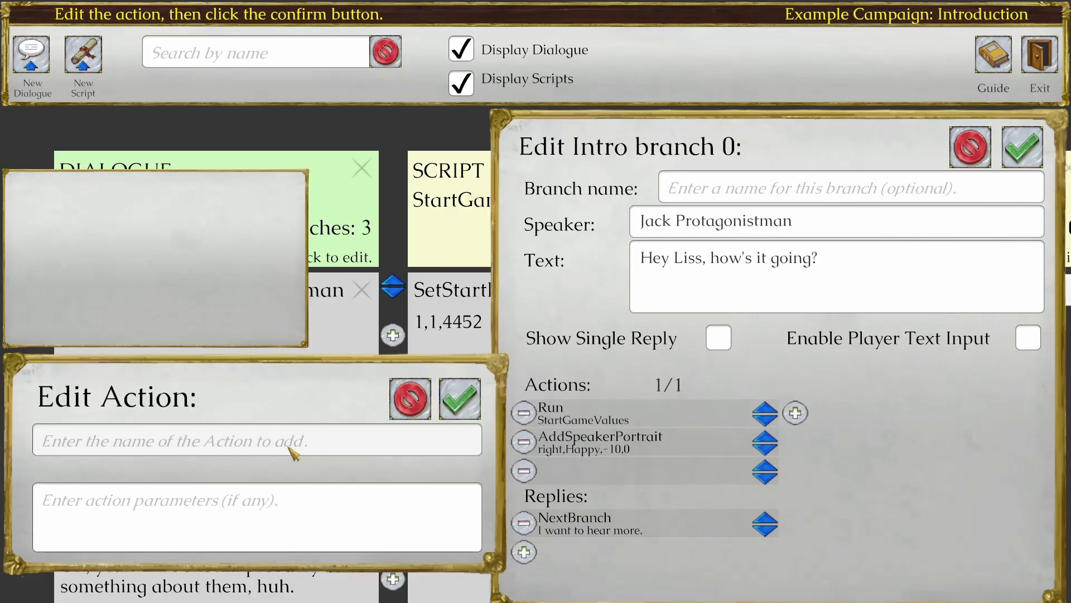
type("MovePo")
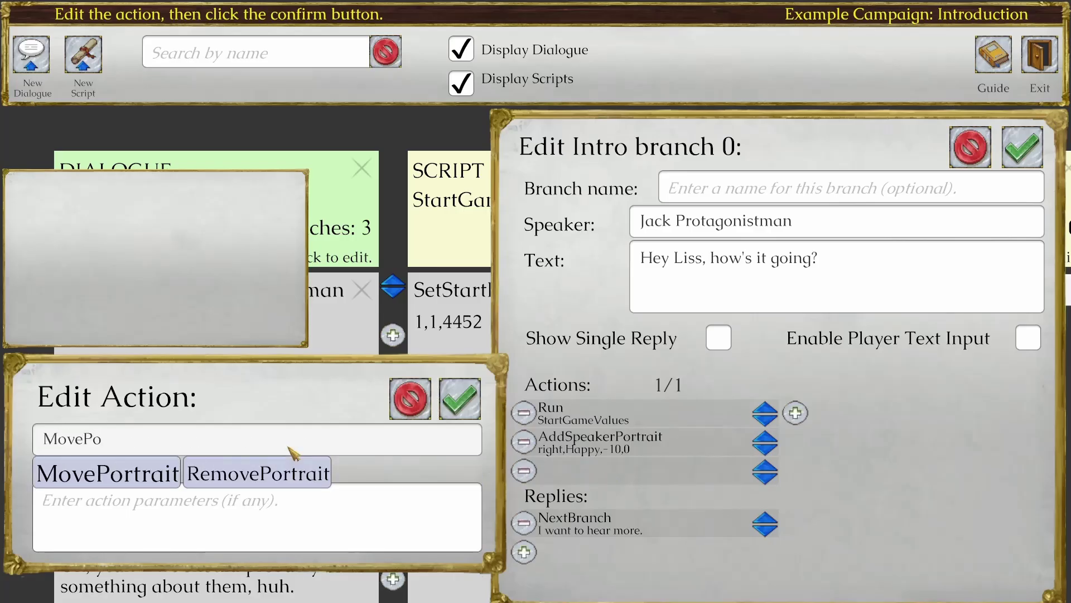
left_click(138, 470)
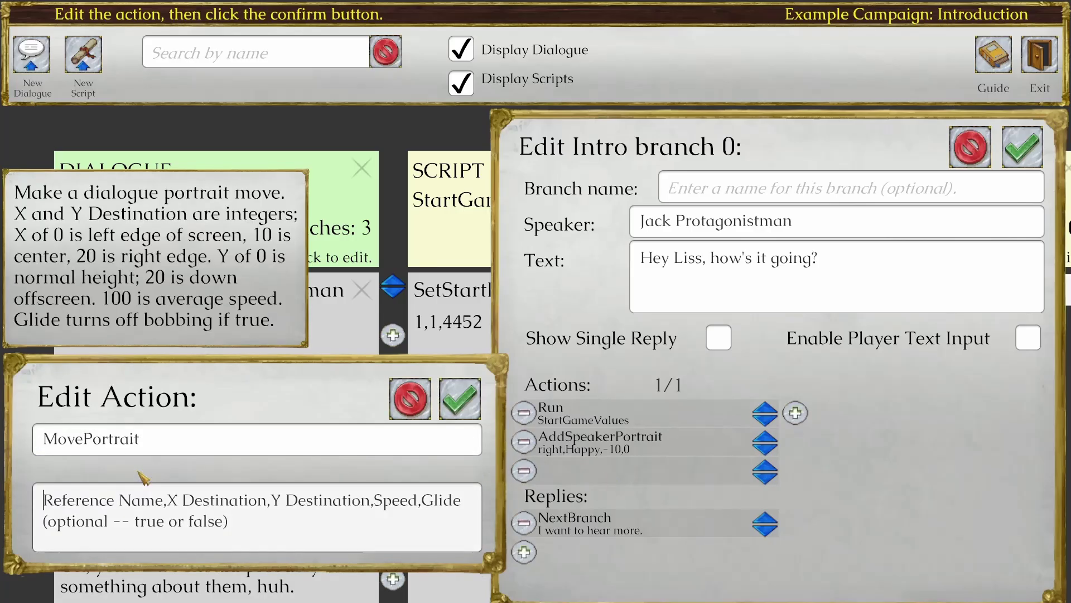
left_click(162, 503, "shift")
type("Jack Pro")
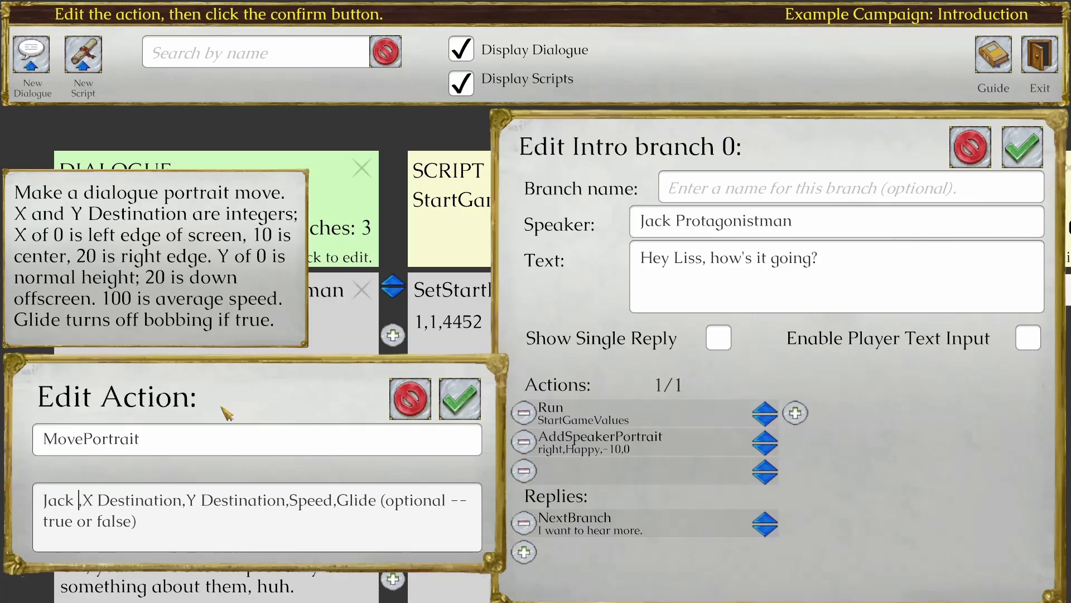
type("tagonistman")
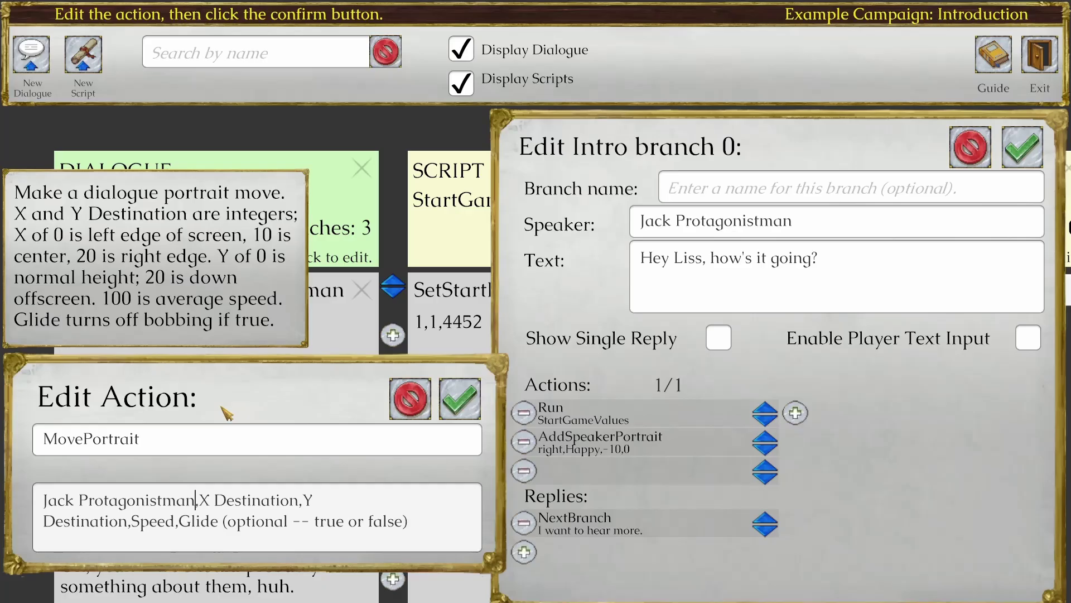
Step: Set both the X Destination and the Y Destination of branch 0's MovePortrait action to 0
key("shift+Right")
key("shift+Right")
key("shift+Right")
key("shift+Right")
key("shift+Right")
key("shift+Right")
key("shift+Right")
key("shift+Right")
key("shift+Right")
key("shift+Right")
key("shift+Right")
key("shift+Right")
key("shift+Right")
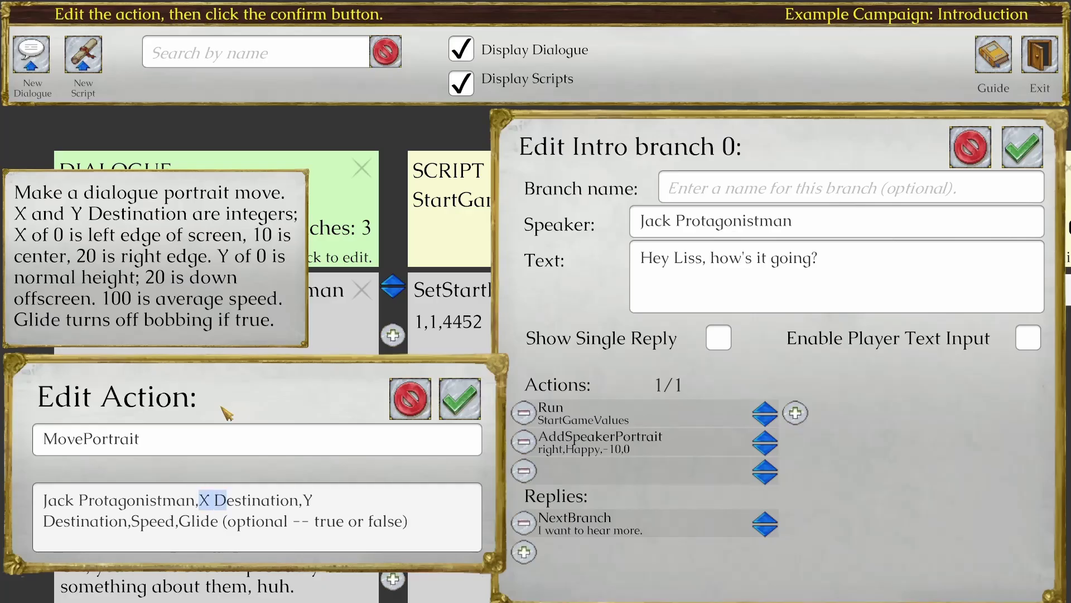
type("0")
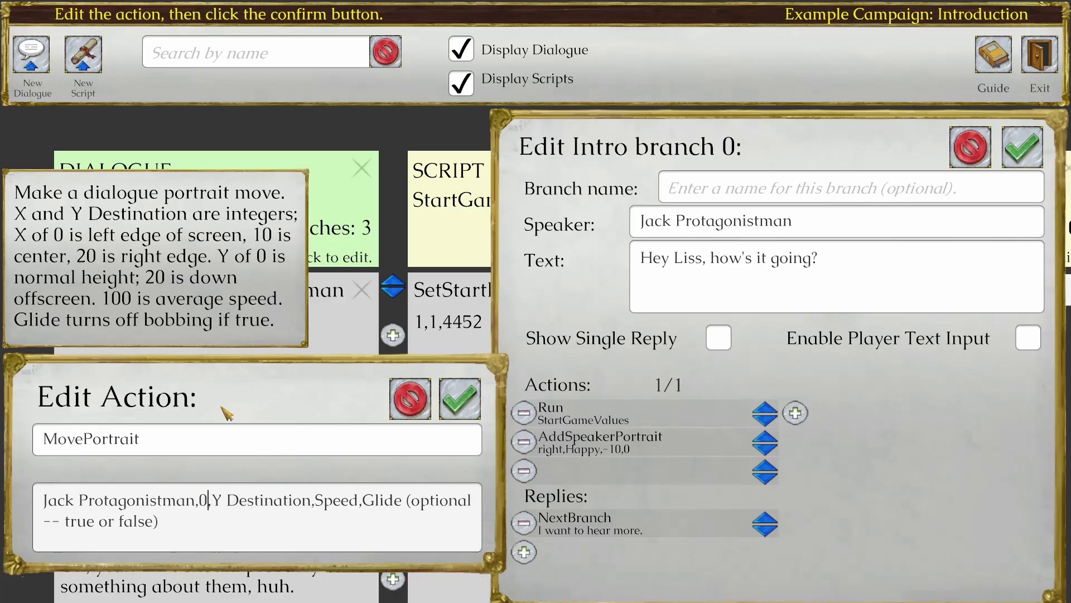
key("Right")
key("shift+Right")
key("shift+Right")
key("shift+Right")
key("shift+Right")
key("shift+Right")
key("shift+Right")
key("shift+Right")
key("shift+Right")
key("shift+Right")
key("shift+Right")
key("shift+Right")
key("shift+Right")
key("shift+Right")
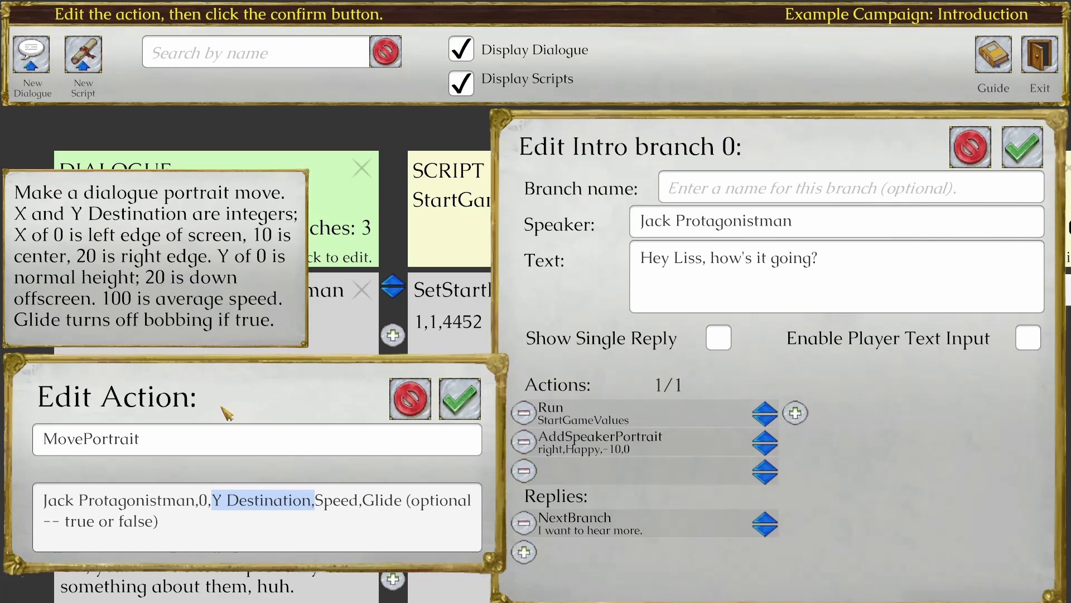
type("0")
key("Right")
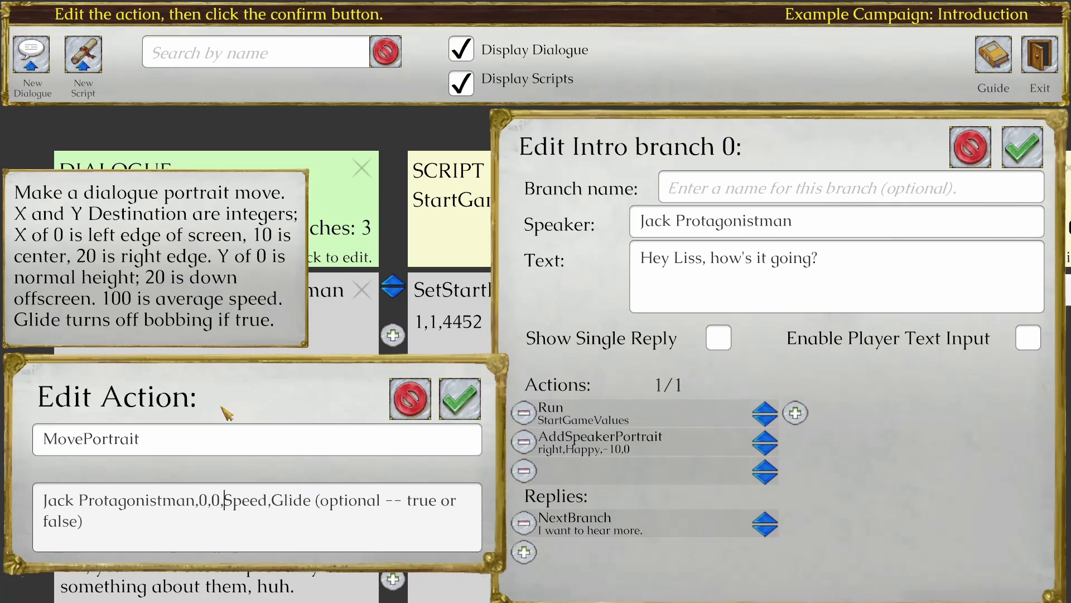
Step: Set the MovePortrait speed to 120, remove the optional Glide parameter, and confirm the action and the Intro branch 0 edits
key("shift+Right")
key("shift+Right")
key("shift+Right")
key("shift+Right")
key("shift+Right")
type("120")
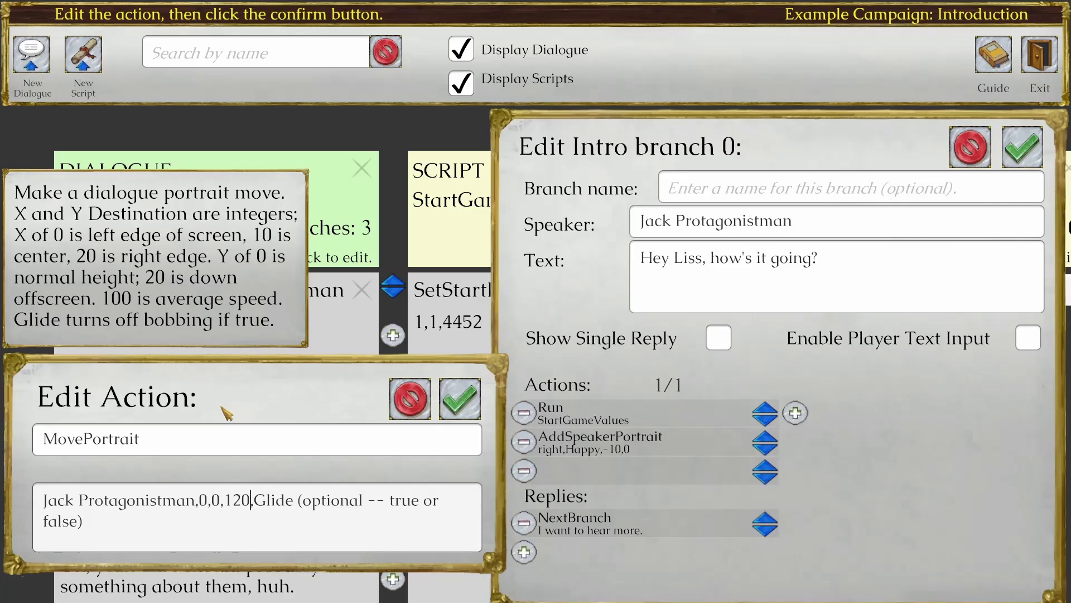
key("shift+End")
key("BackSpace")
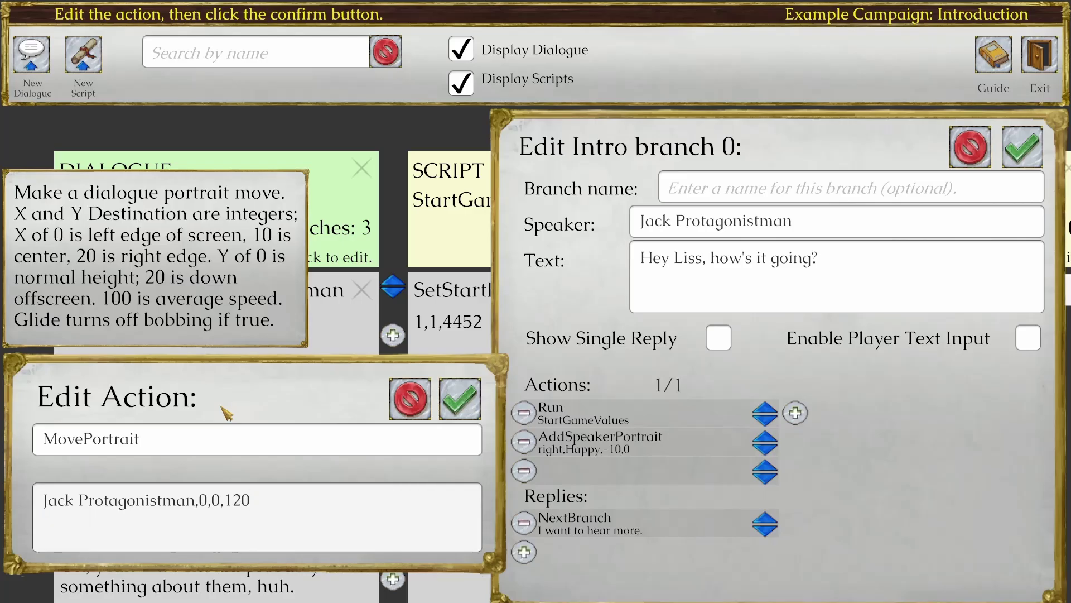
left_click(461, 398)
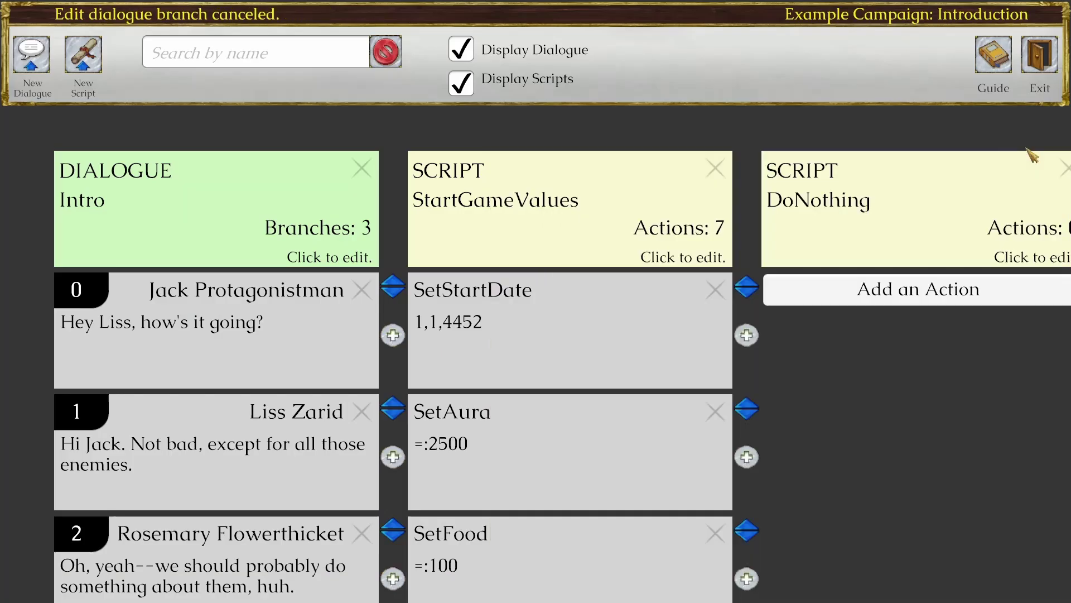
left_click(1037, 155)
Step: Set the AddSpeakerPortrait parameters of Intro branch 1 to left,Concerned,30,0 and confirm the action
left_click(306, 444)
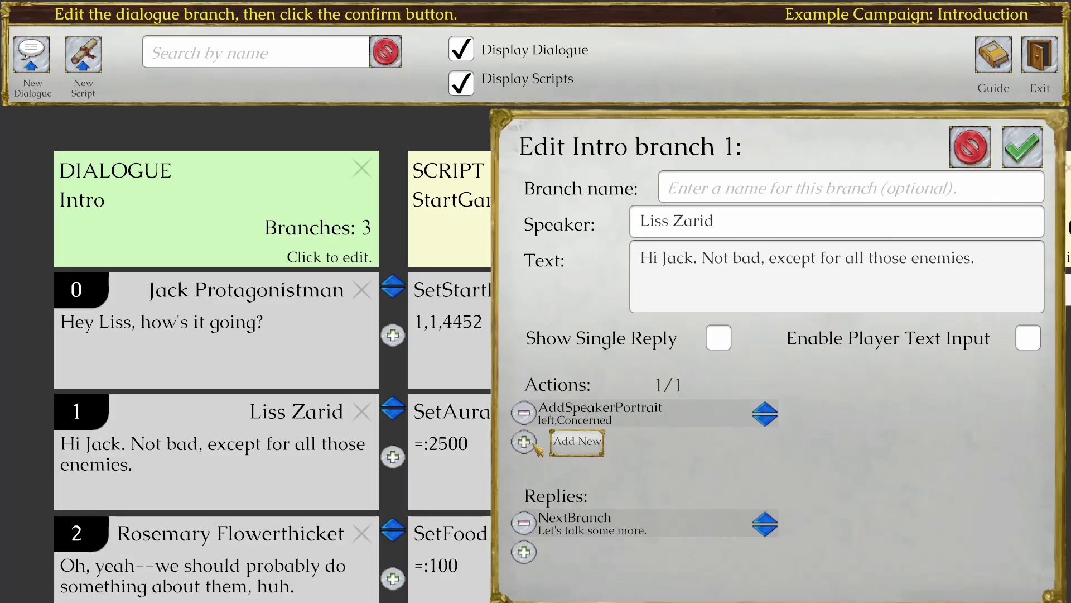
left_click(606, 425)
left_click(226, 513)
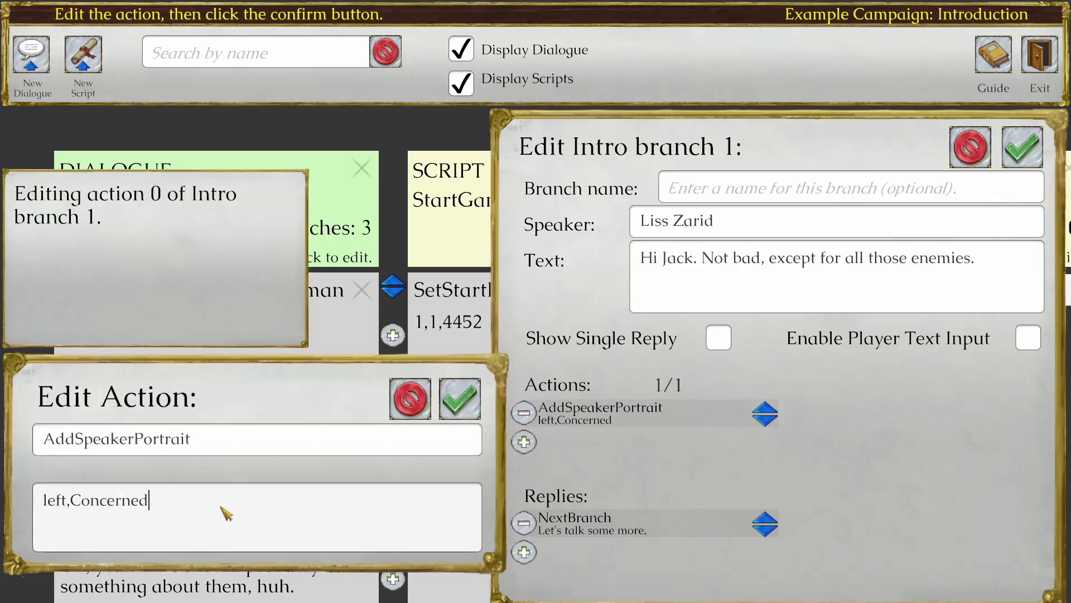
type(",30")
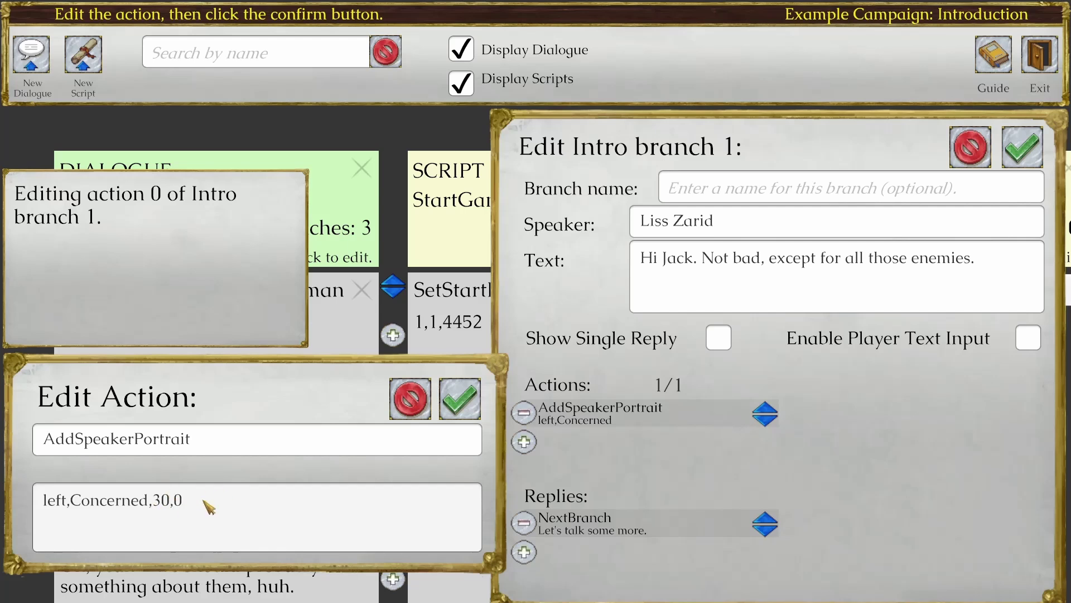
double_click(161, 500)
left_click(459, 398)
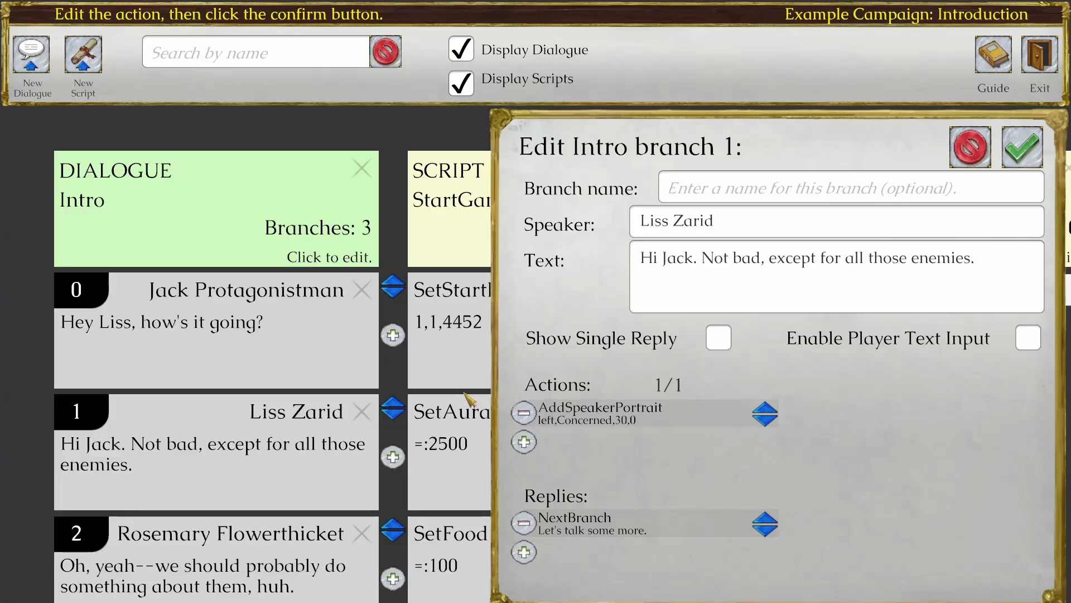
Step: Add a MovePortrait action to Intro branch 1 with that branch speaker's full name as the reference name
left_click(523, 442)
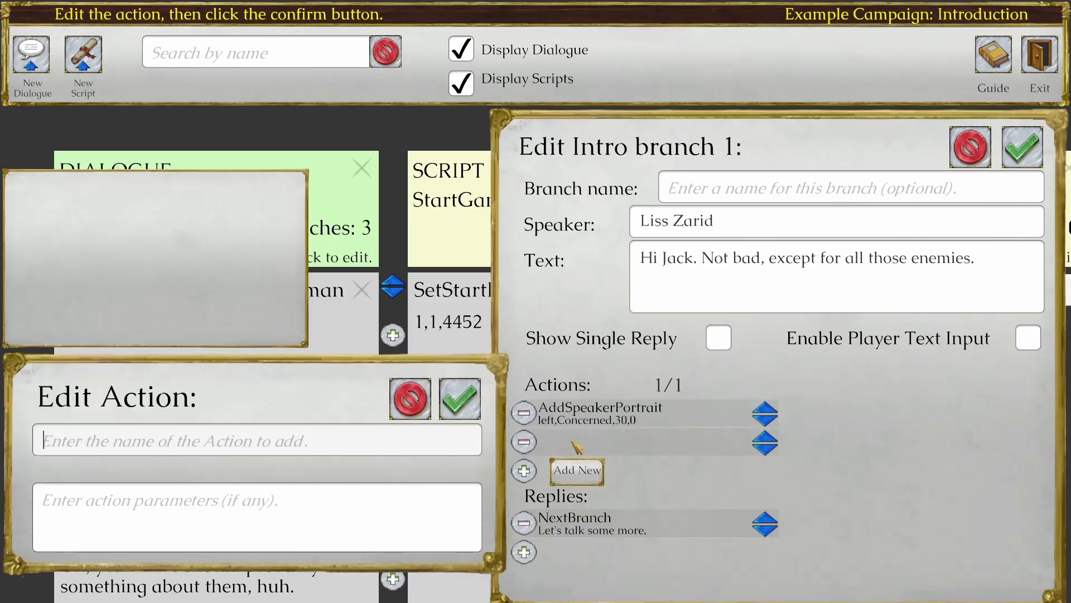
left_click(246, 442)
type("MovePort")
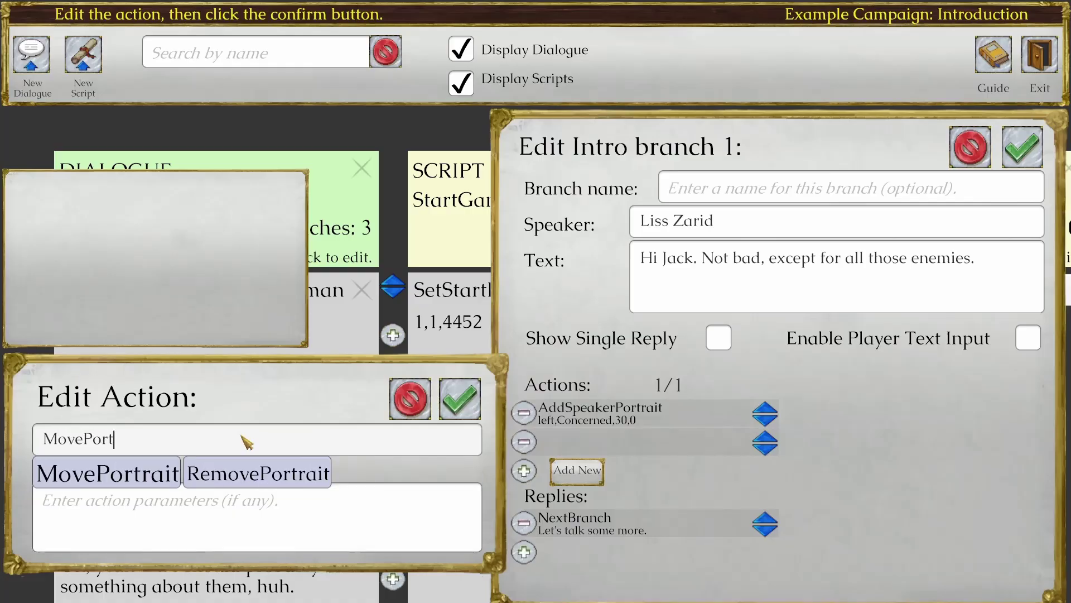
left_click(144, 473)
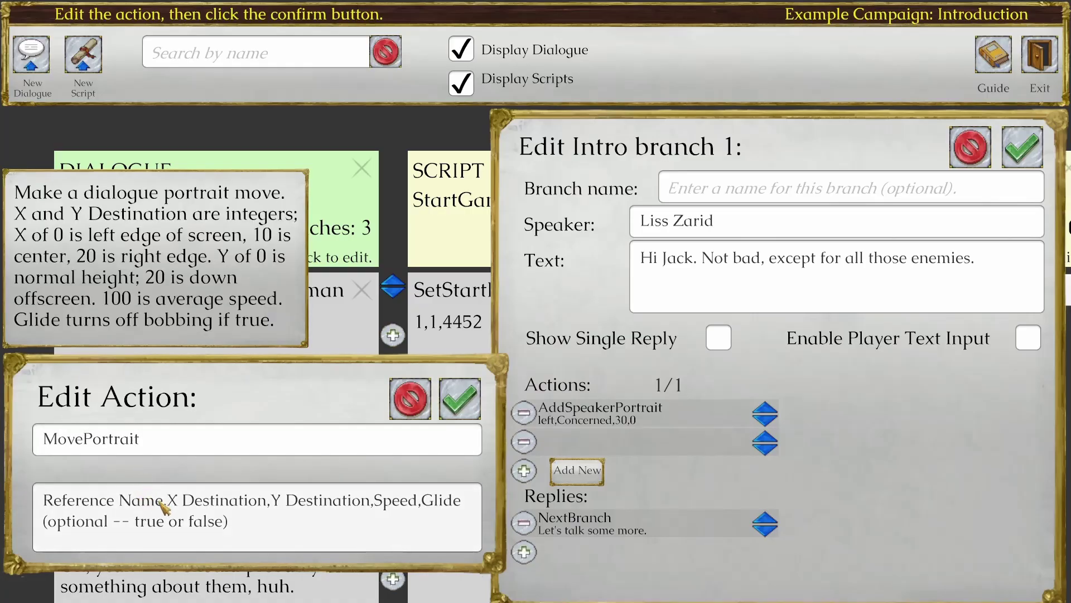
left_click(163, 505, "shift")
type("Liss Zarid")
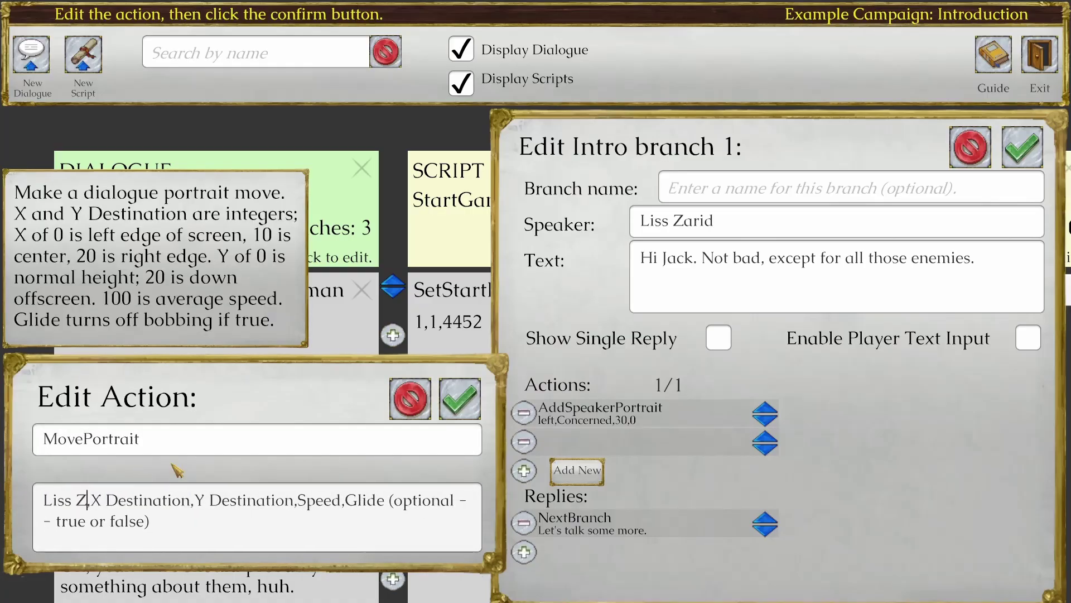
Step: Set the X Destination of branch 1's MovePortrait action to 20 and its Y Destination to 0
key("shift+Right")
key("shift+Right")
key("shift+Right")
key("shift+Right")
key("shift+Right")
key("shift+Right")
key("shift+Right")
key("shift+Right")
key("shift+Right")
key("shift+Right")
key("shift+Right")
key("shift+Right")
key("shift+Right")
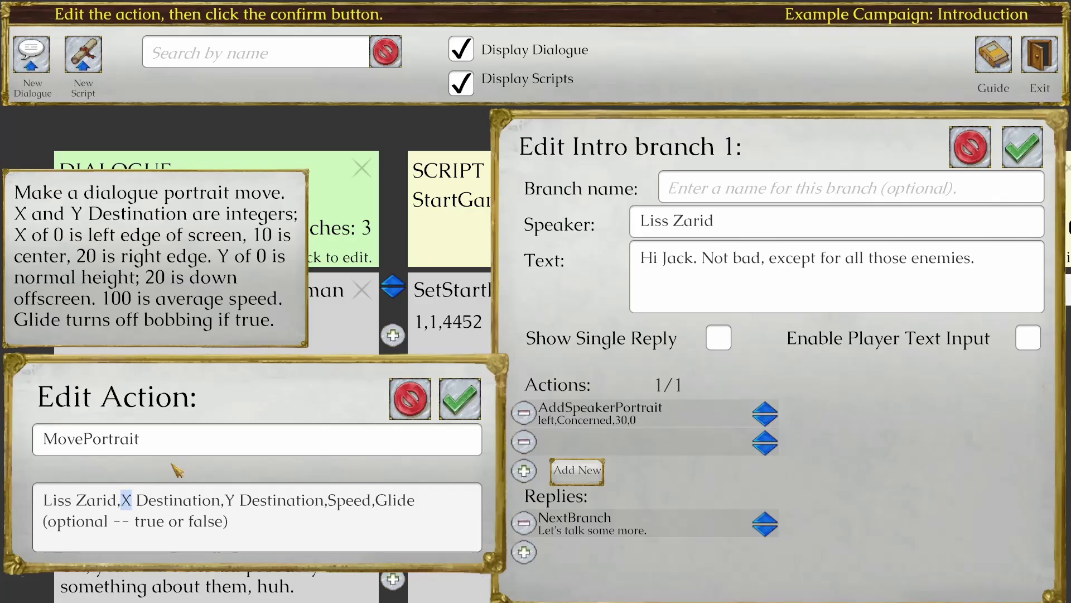
type("20")
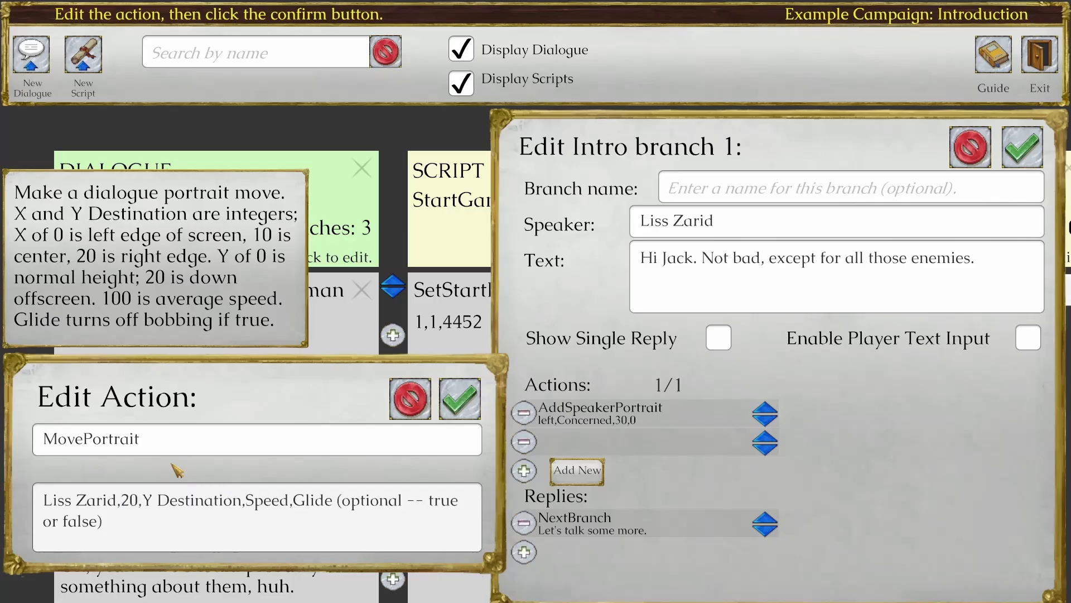
key("shift+Right")
key("shift+Right")
key("shift+Right")
key("shift+Right")
key("shift+Right")
key("shift+Right")
key("shift+Right")
key("shift+Right")
key("shift+Right")
key("shift+Right")
key("shift+Right")
key("shift+Right")
key("shift+Right")
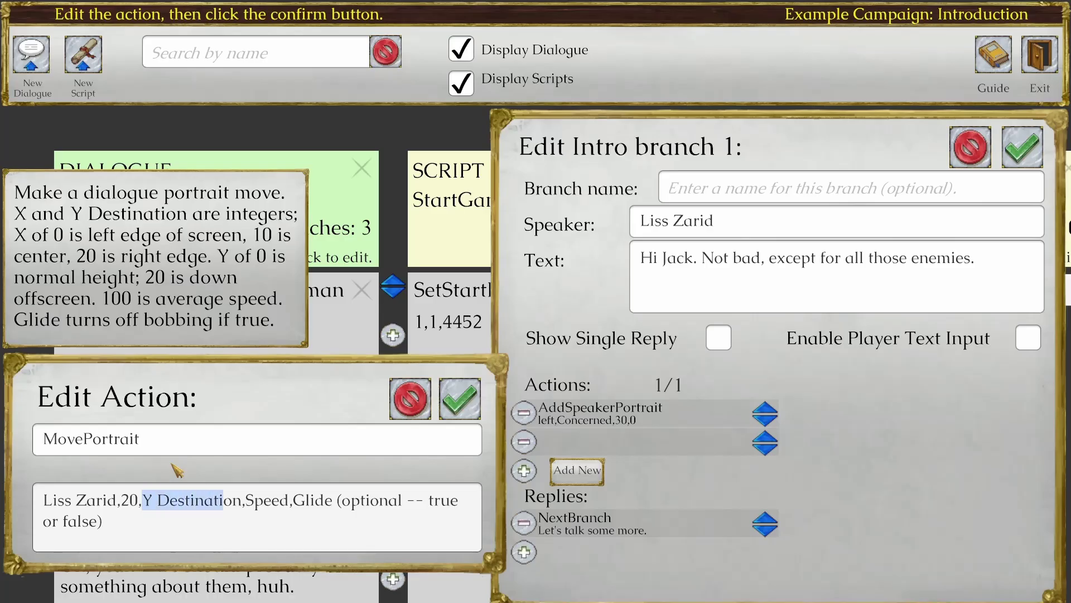
type("0")
Step: Set the MovePortrait speed to 150, remove the optional Glide parameter, and confirm the action and the Intro branch 1 edits
key("Right")
key("shift+Right")
key("shift+Right")
key("shift+Right")
key("shift+Right")
key("shift+Right")
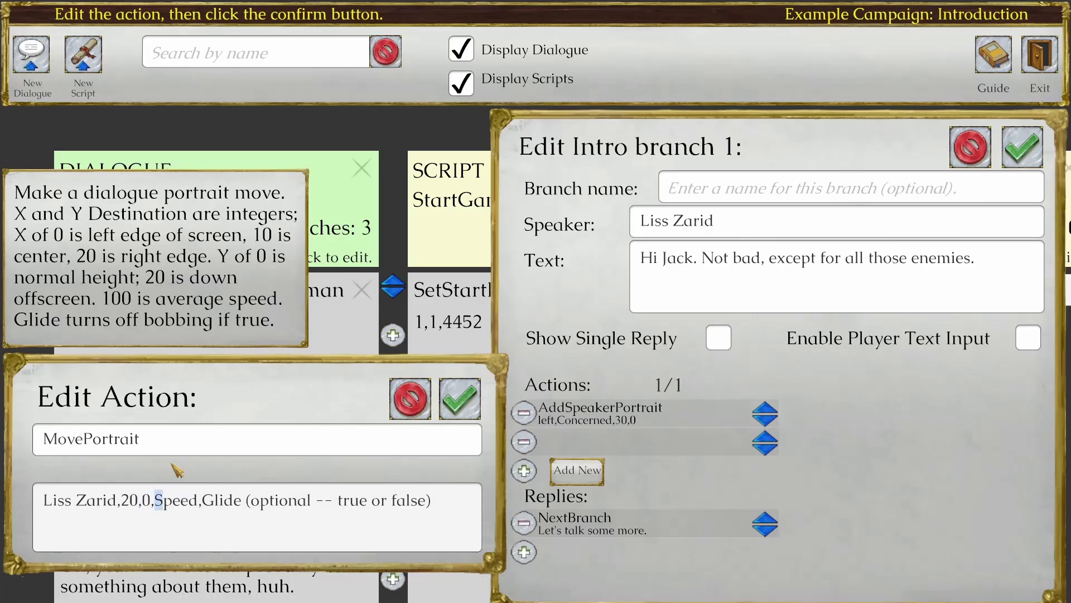
type("150")
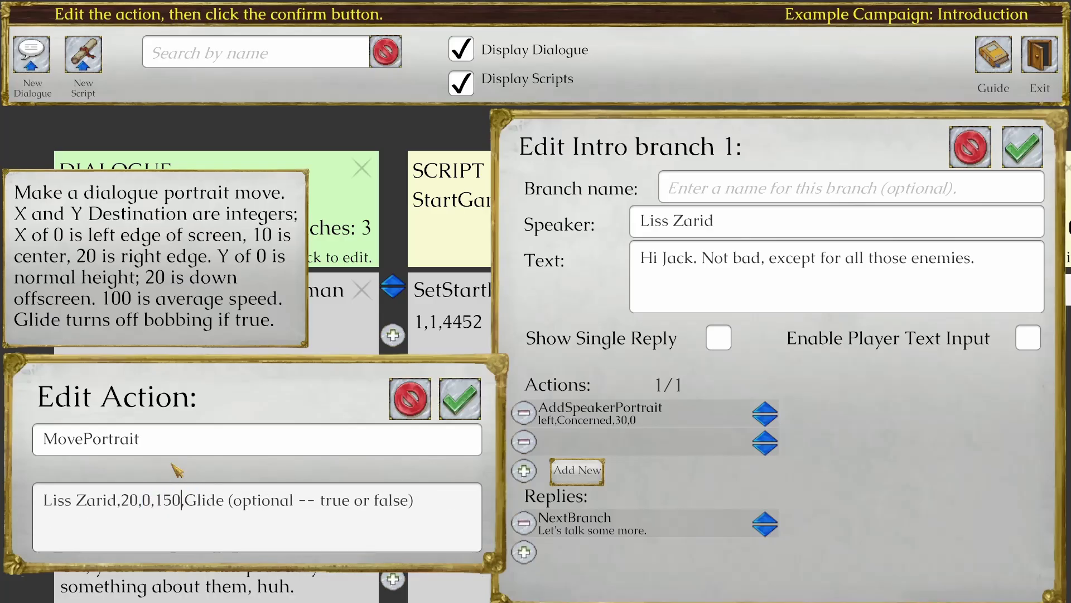
key("Right")
key("shift+End")
key("BackSpace")
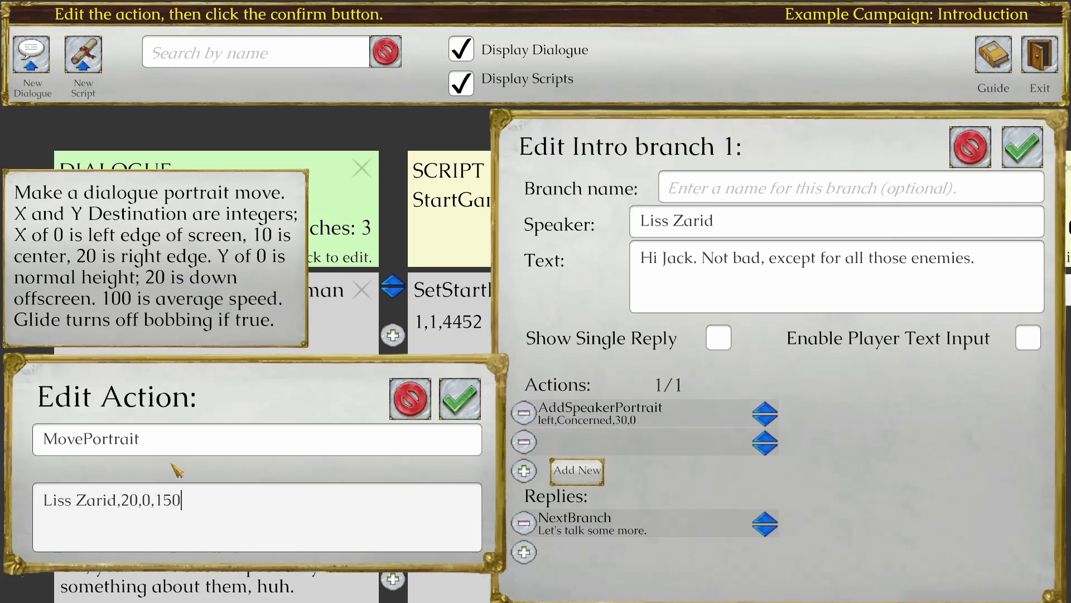
left_click(460, 398)
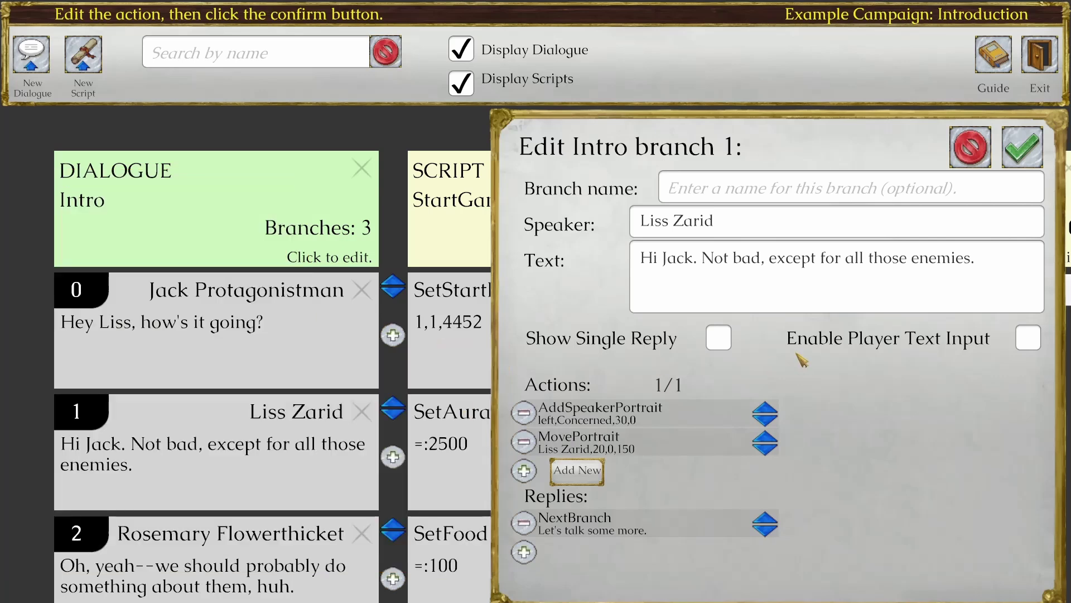
left_click(1022, 147)
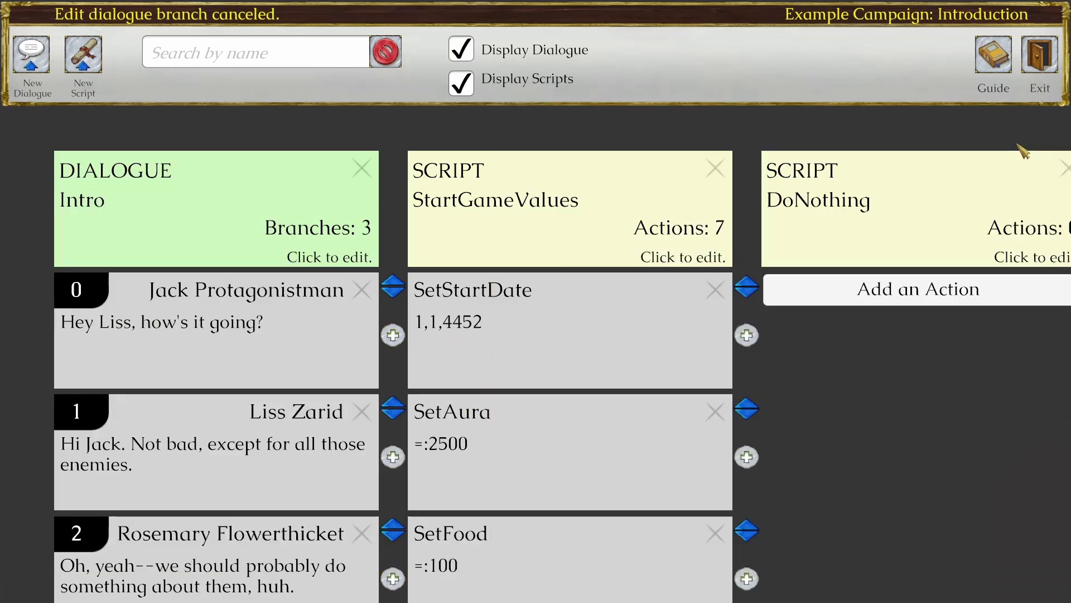
Step: Set the AddSpeakerPortrait parameters of Intro branch 2 to left,Nervous,30,0 and confirm the action
left_click_drag(835, 421, 845, 387)
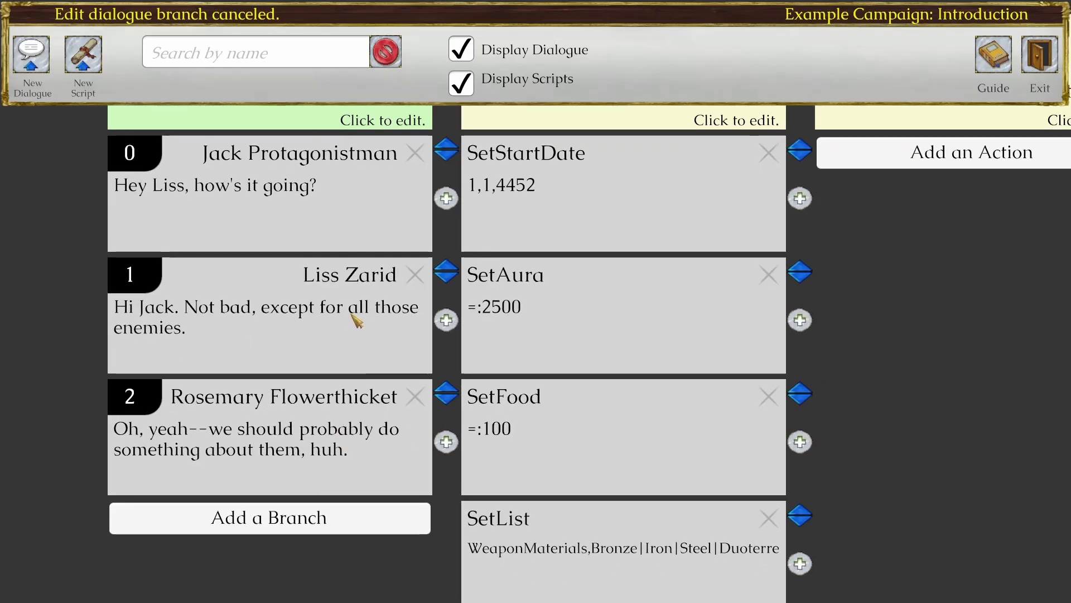
left_click(344, 437)
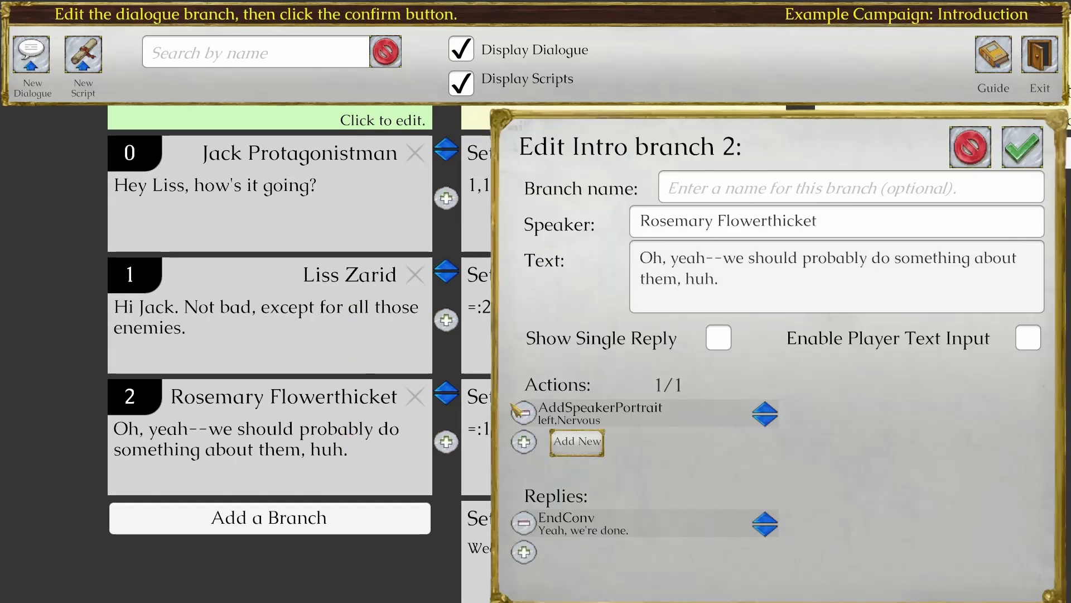
left_click(658, 422)
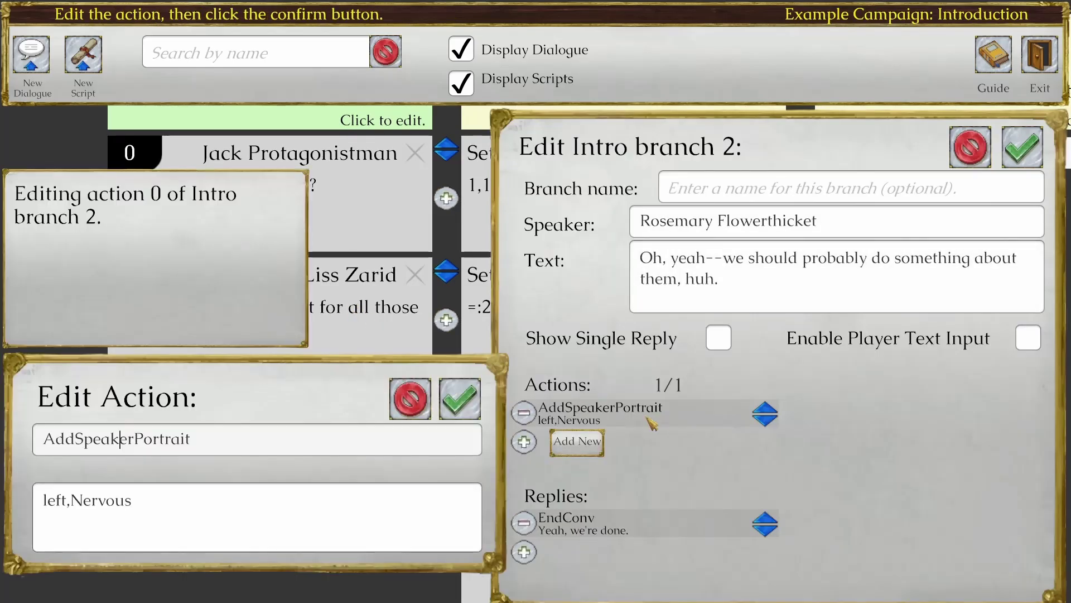
left_click(170, 505)
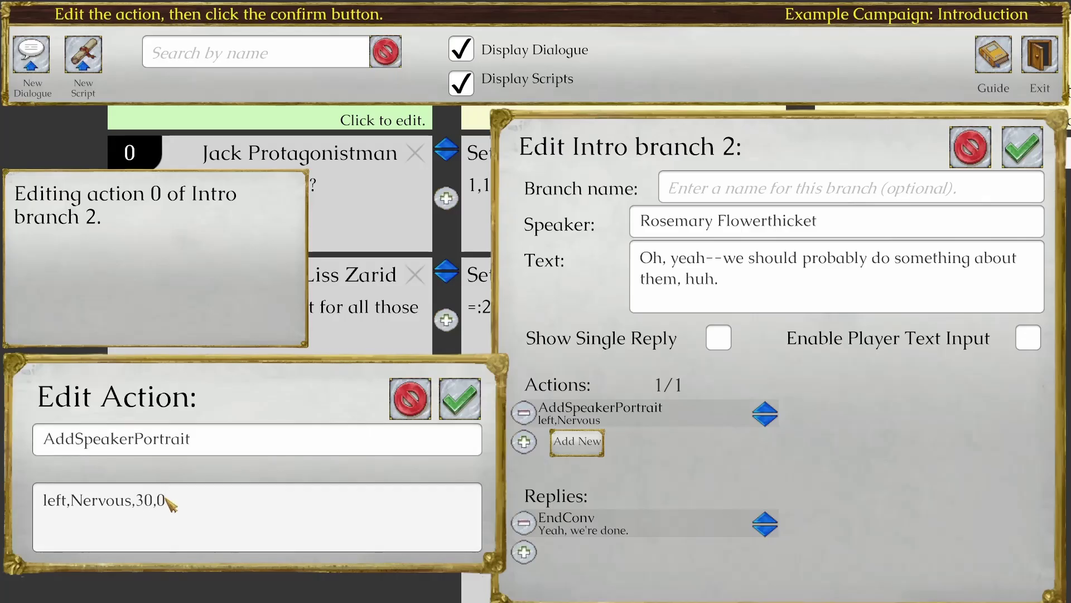
type(",30,0")
left_click(463, 409)
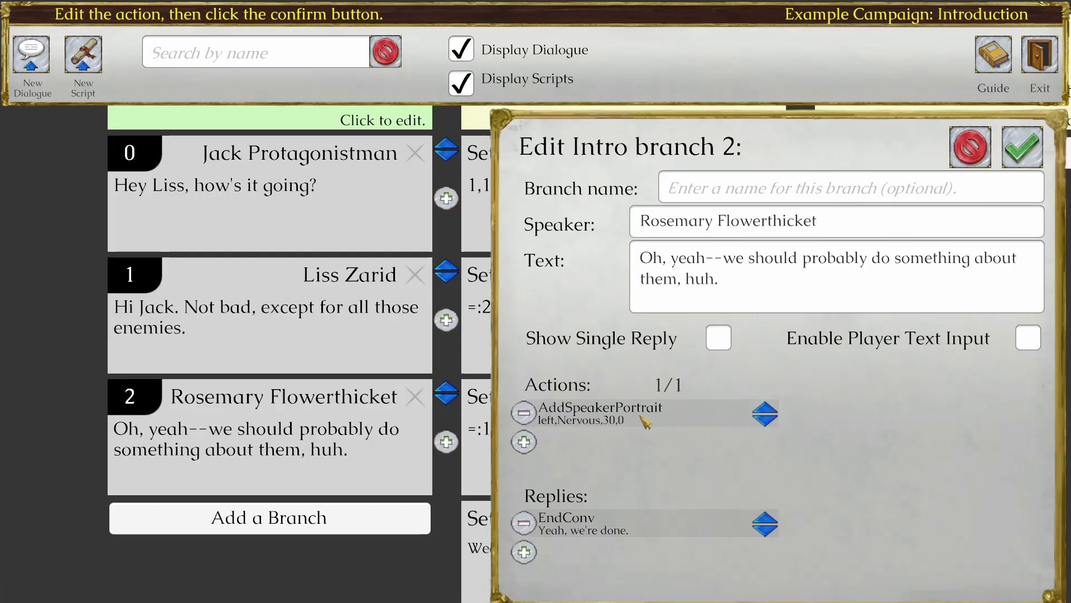
Step: Add a MovePortrait action to Intro branch 2 with that branch speaker's full name as the reference name
left_click(523, 442)
left_click(576, 452)
left_click(278, 449)
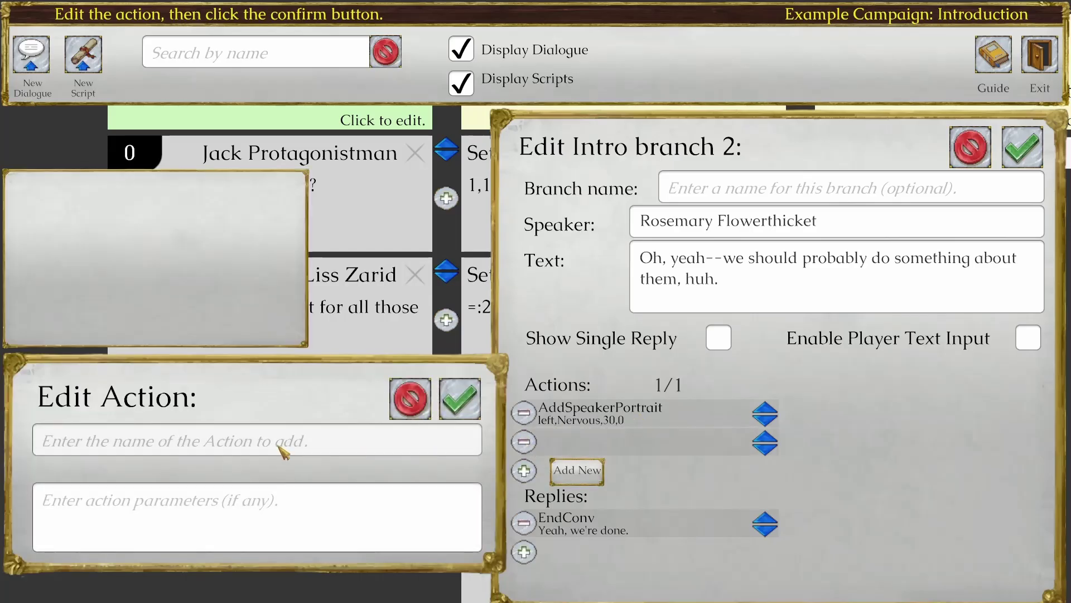
type("MovePo")
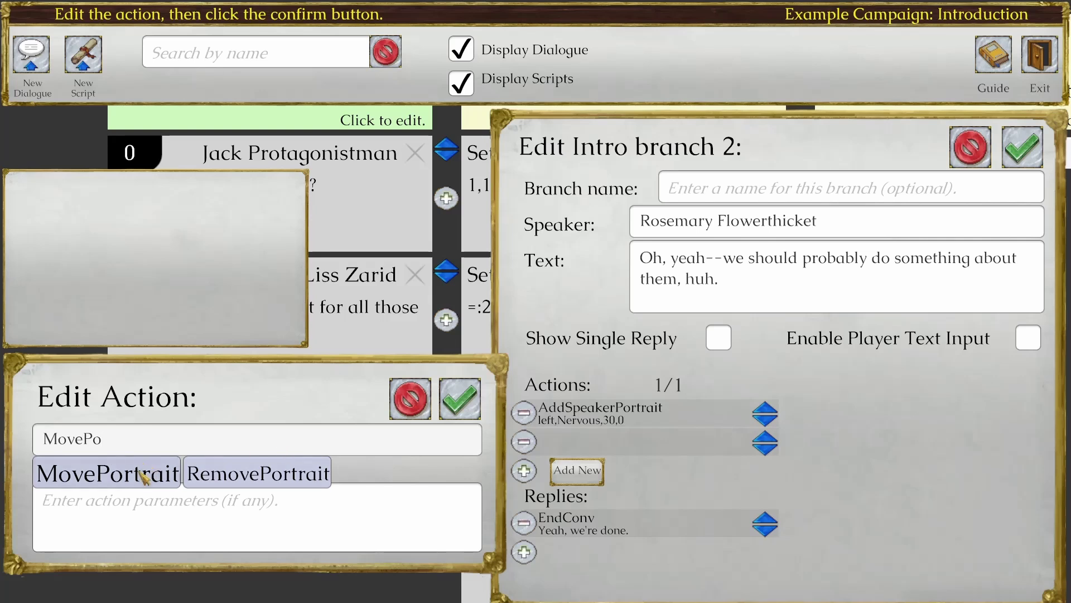
left_click(144, 473)
double_click(167, 506)
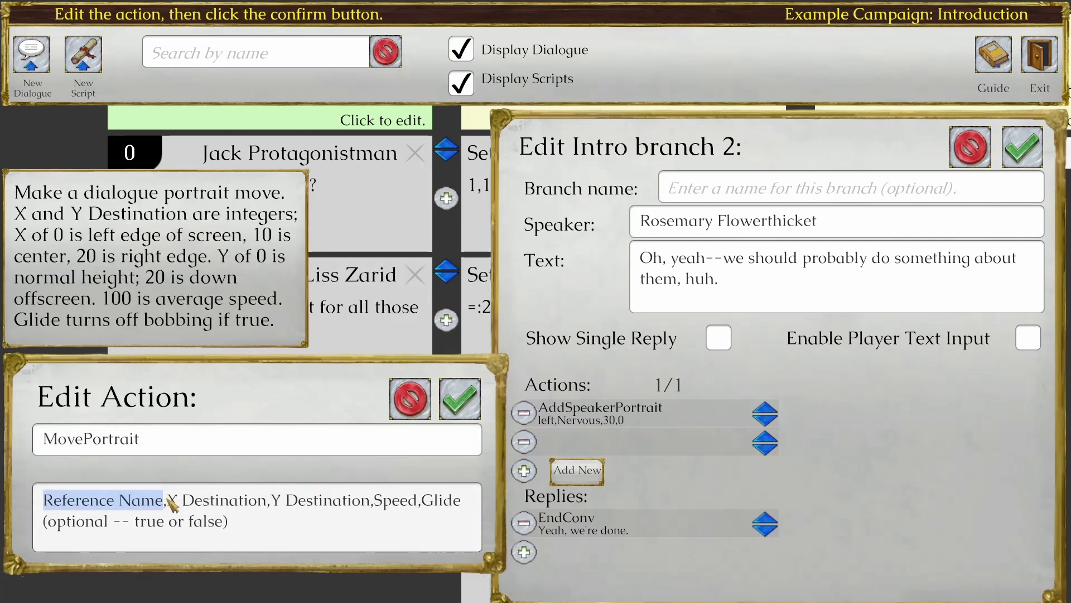
type("Rosemary Flowerthicket")
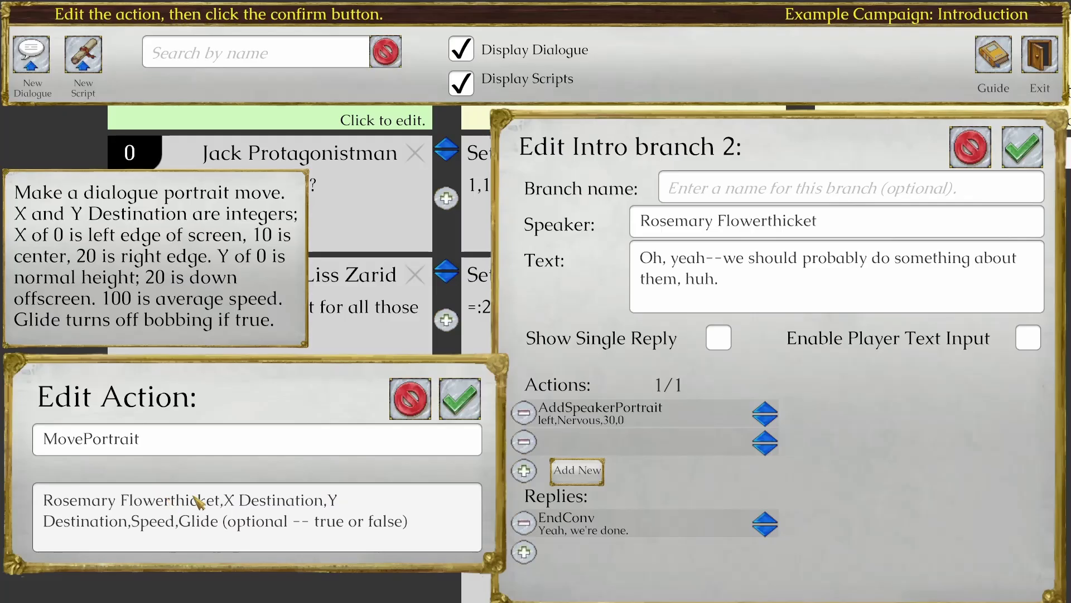
Step: Set the X Destination of branch 2's MovePortrait action to 16 and its Y Destination to 0
left_click_drag(223, 504, 325, 503)
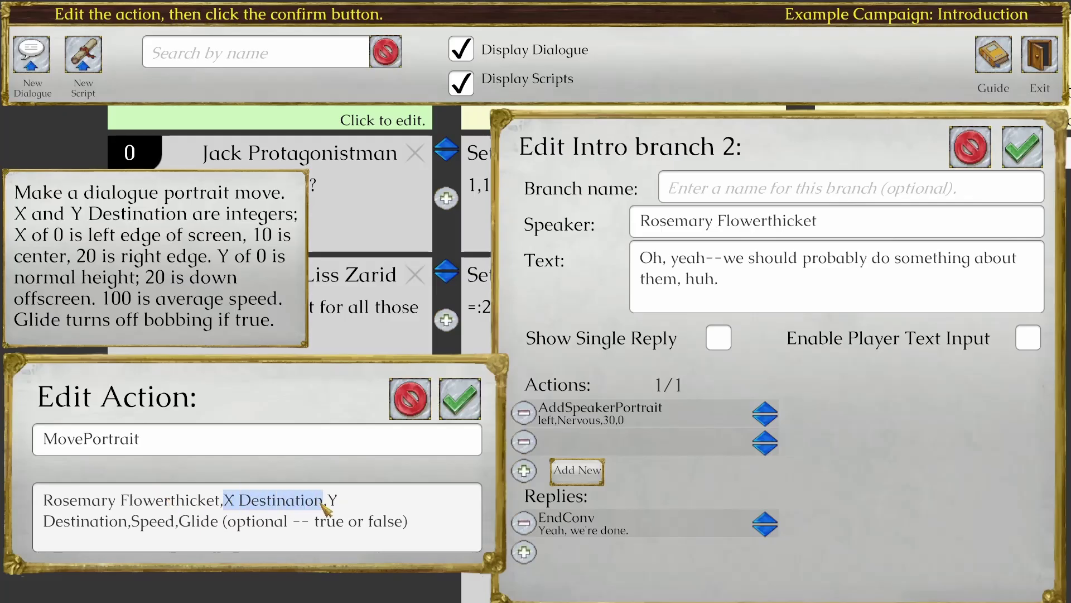
type("16")
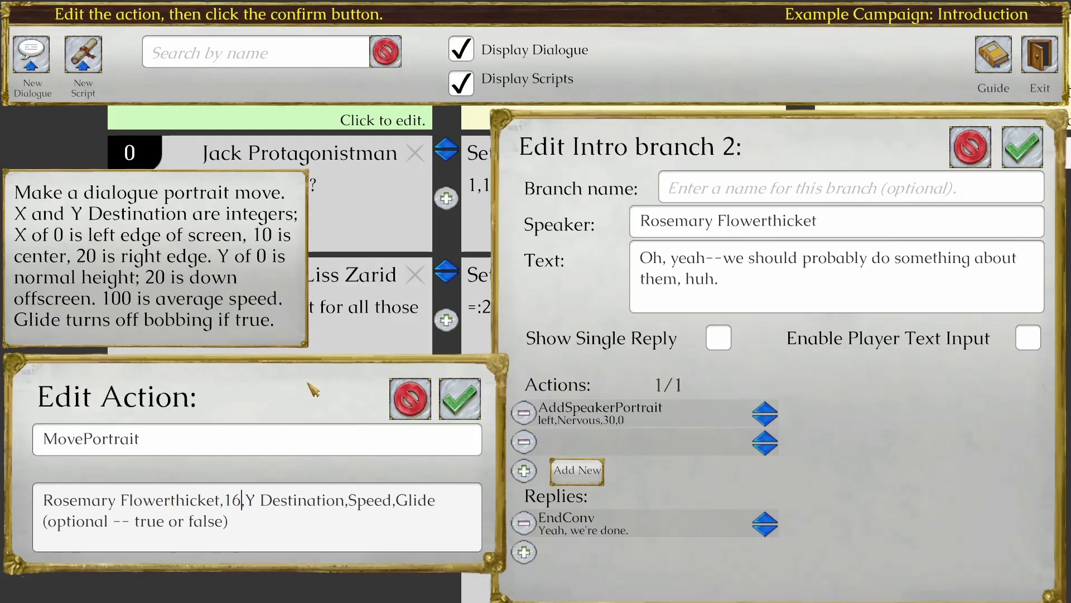
key("shift+Right")
key("shift+Right")
key("shift+Right")
key("shift+Right")
key("shift+Right")
key("shift+Right")
key("shift+Right")
key("shift+Right")
key("shift+Right")
key("shift+Right")
key("shift+Right")
key("shift+Right")
key("shift+Right")
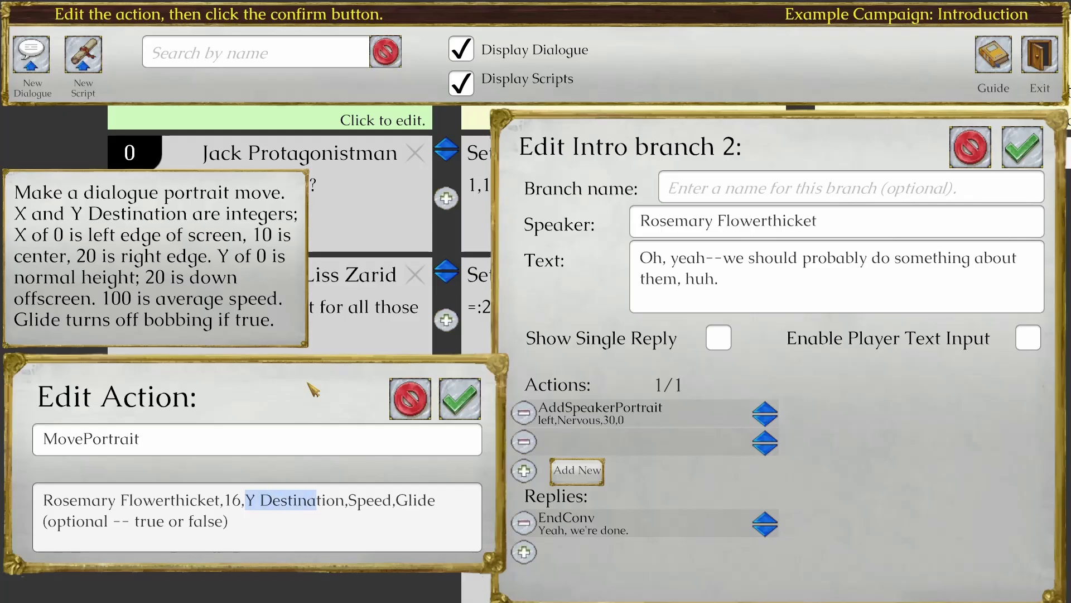
type("0")
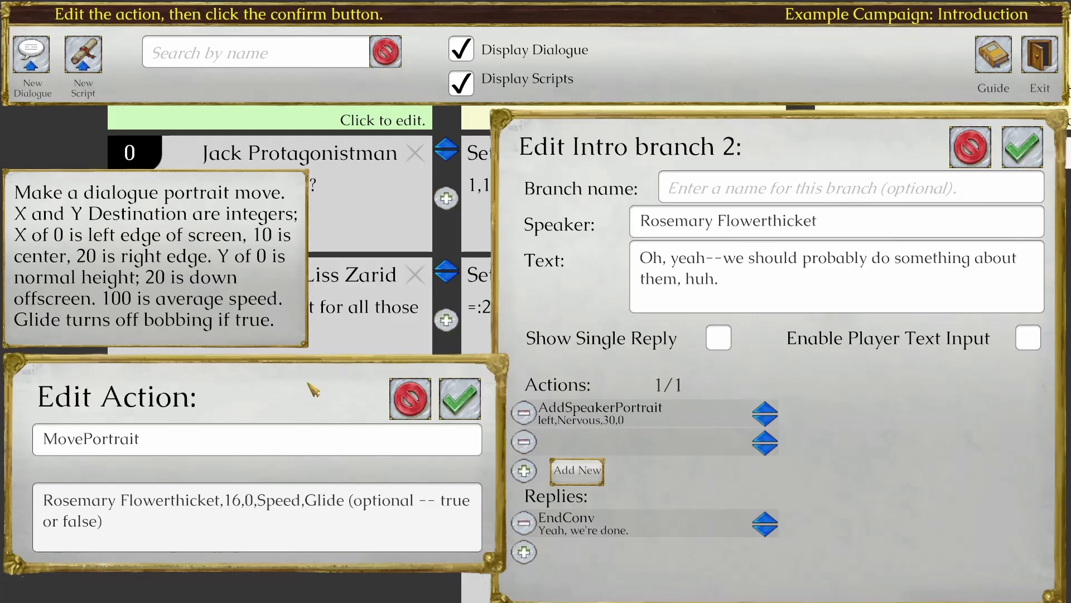
Step: Set branch 2's MovePortrait speed to 200, remove the optional Glide parameter, and confirm the action and the branch edits
key("shift+End")
type("200")
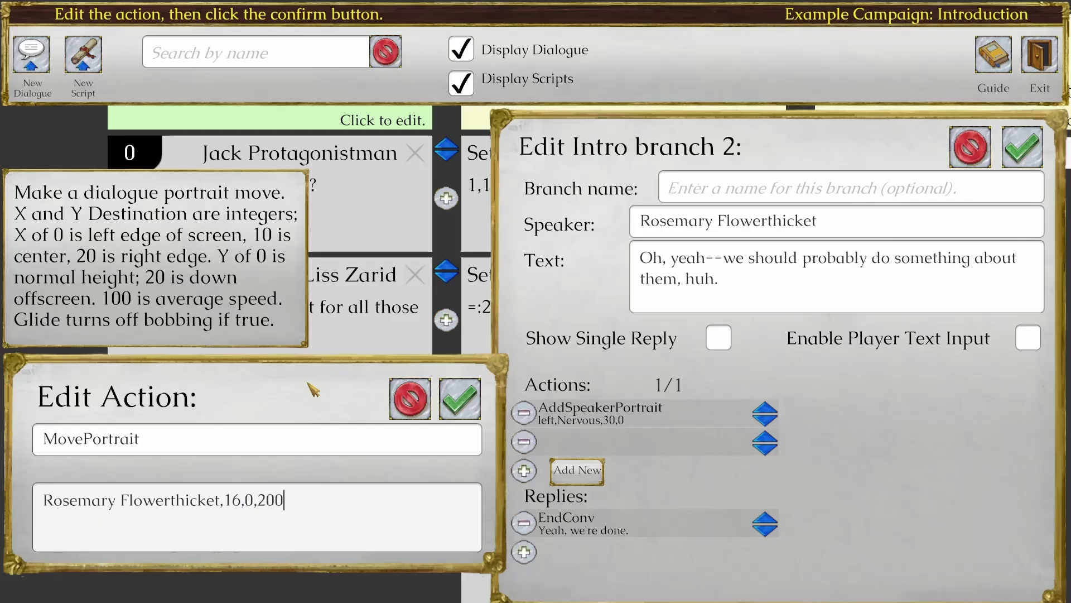
left_click(461, 397)
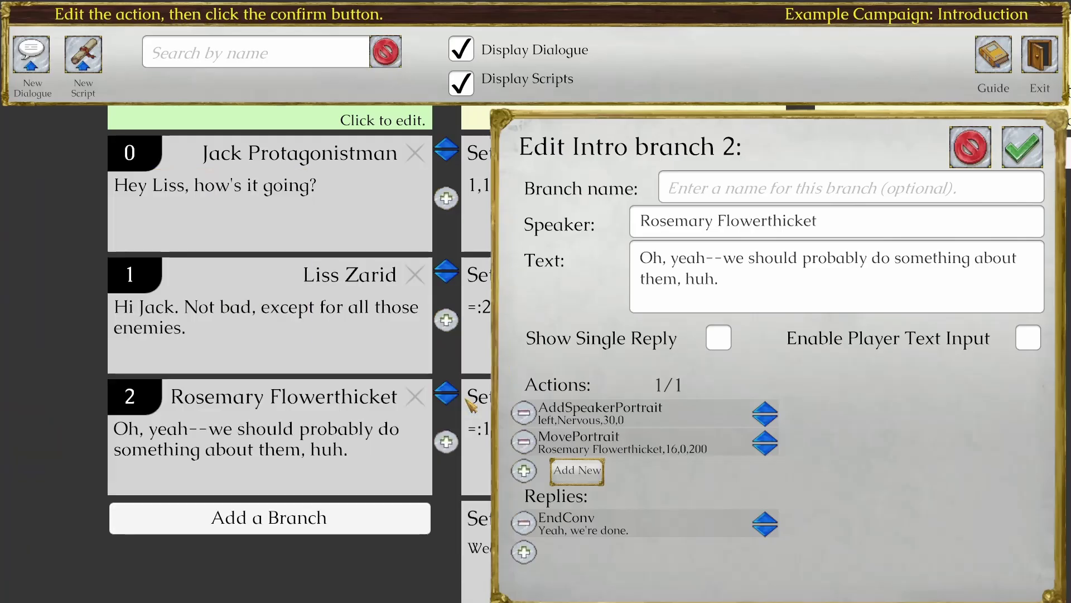
left_click(1015, 159)
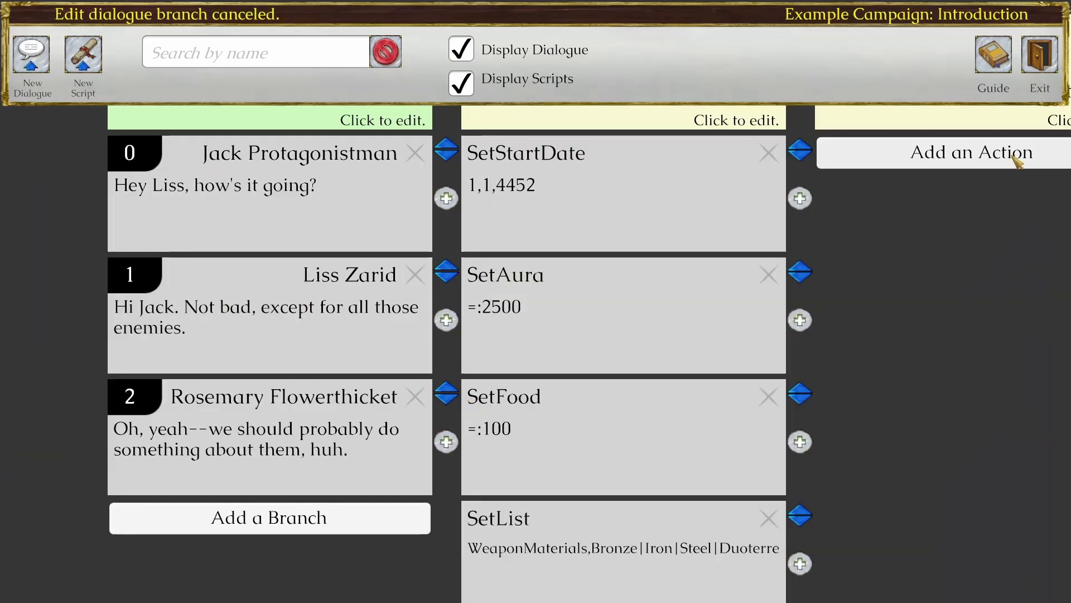
Step: Leave the dialogue editor with the Introduction scene saved and start a test play of the scene
left_click(1040, 56)
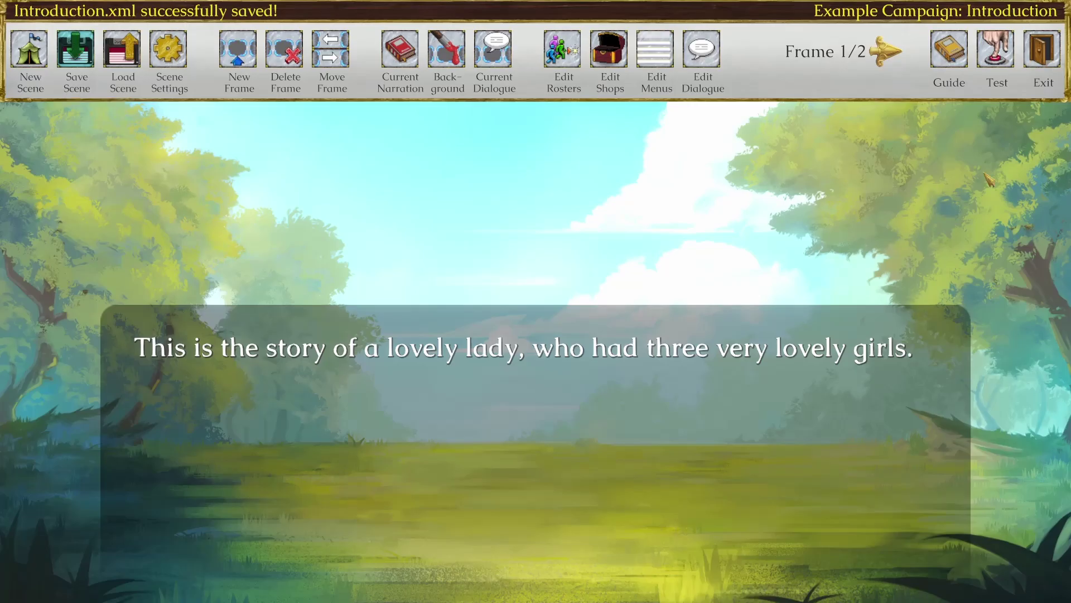
left_click(1009, 59)
left_click(953, 495)
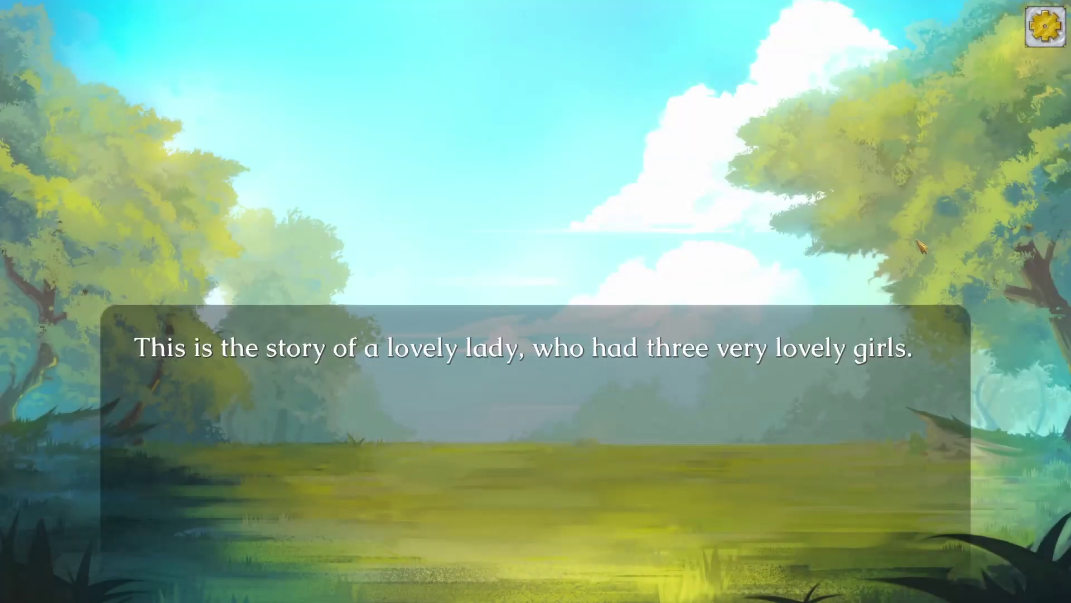
Step: Set the game's Music Volume to 10/100, confirm the settings and resume the test play
left_click(1045, 26)
left_click(608, 279)
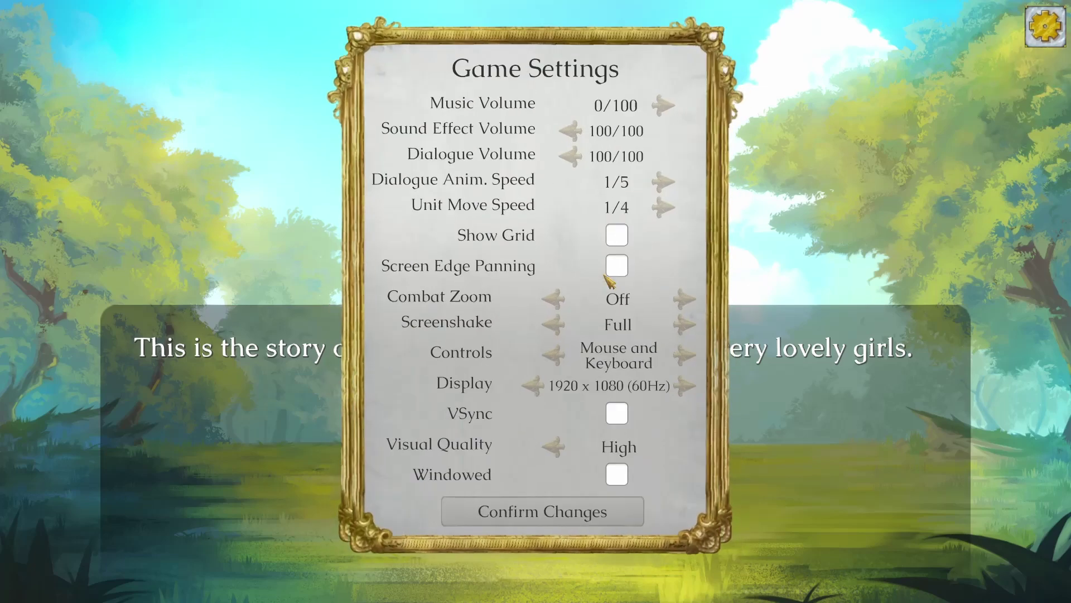
left_click(672, 96)
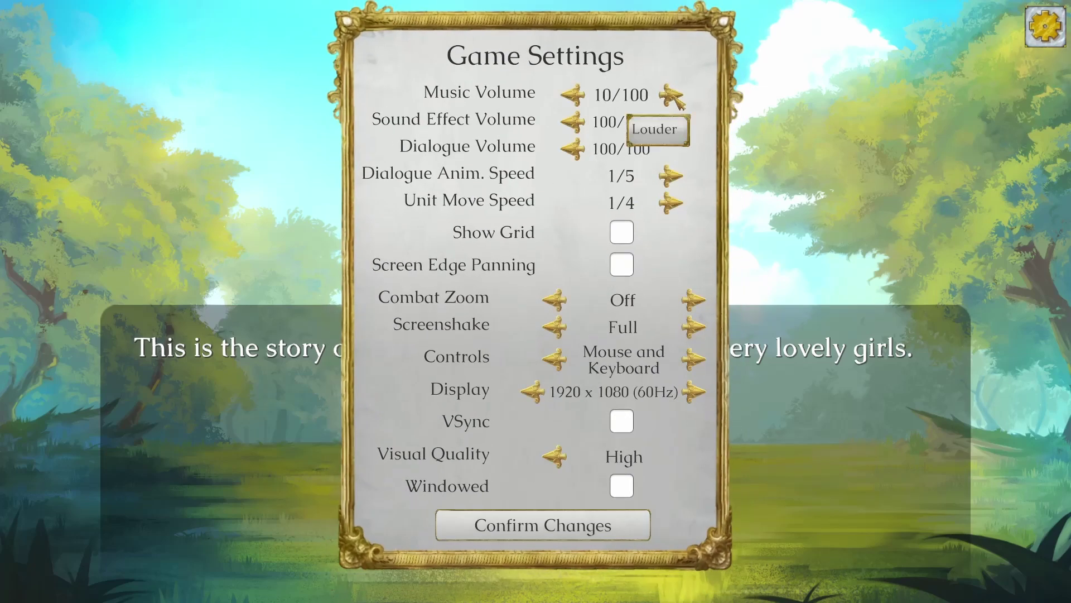
left_click(614, 522)
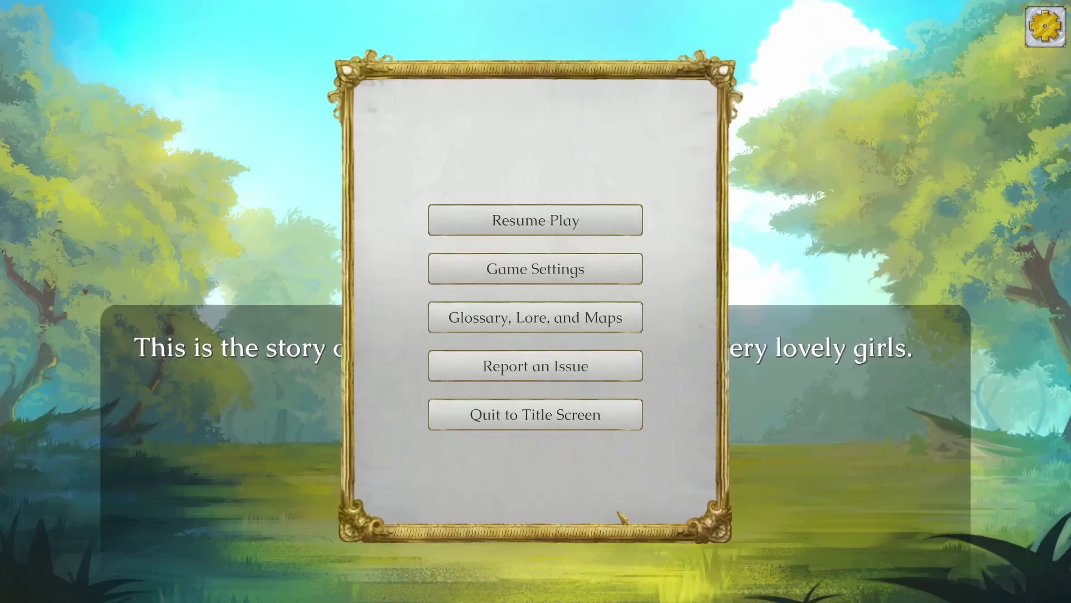
left_click(617, 230)
Step: Play through the narration and all three Intro dialogue branches to check the portrait movements, and quit the test
left_click(770, 221)
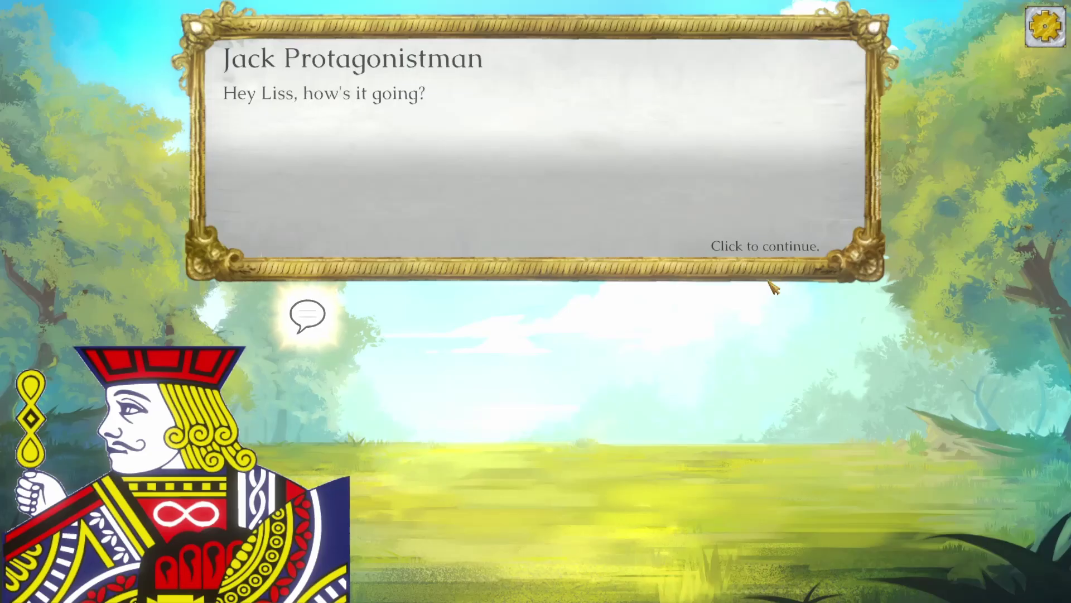
left_click(750, 303)
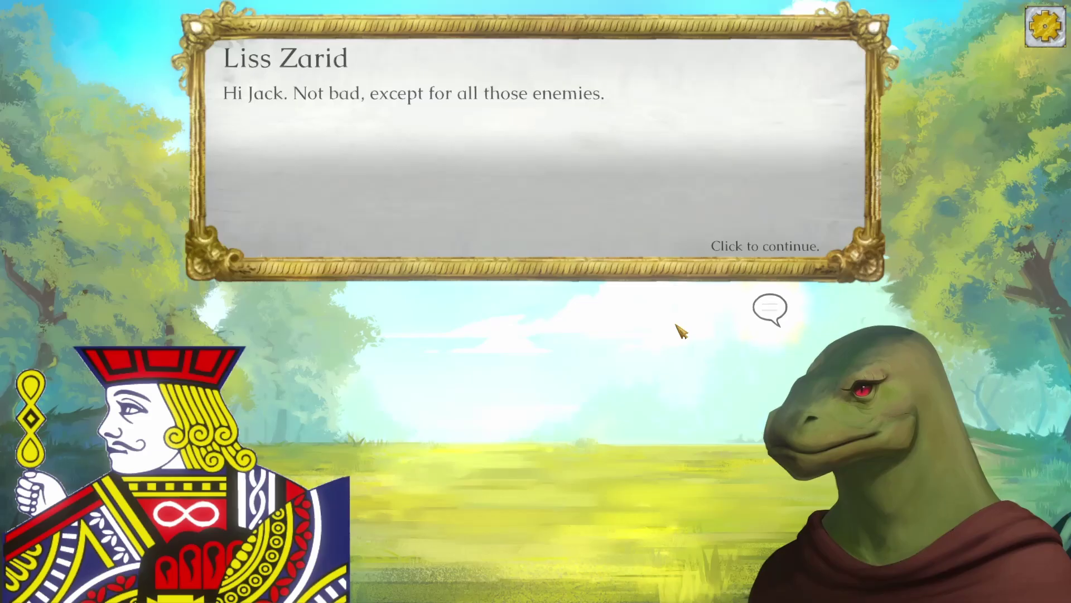
left_click(682, 331)
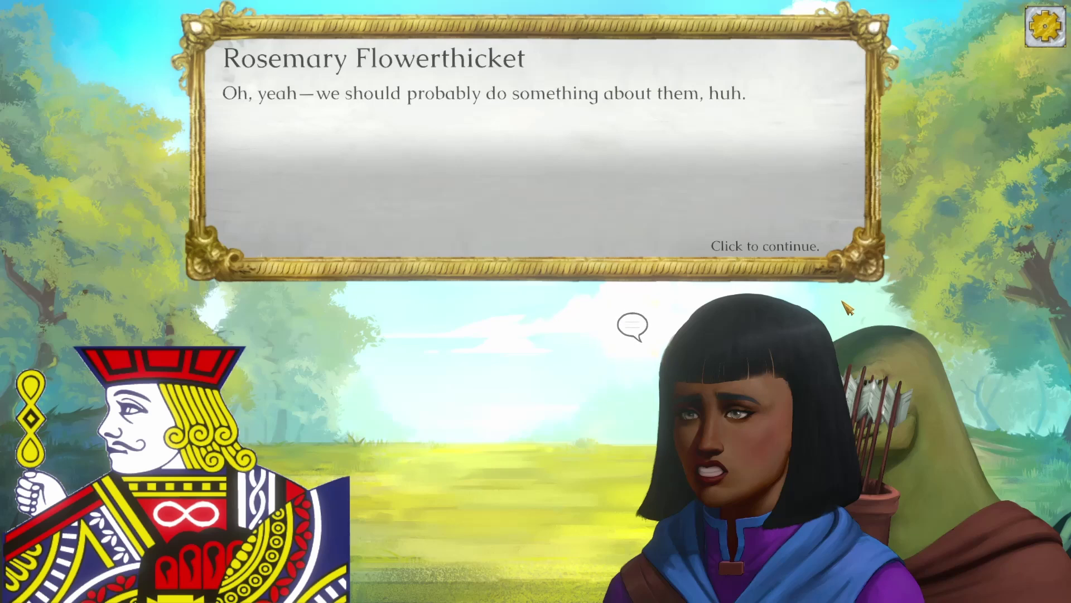
left_click(837, 226)
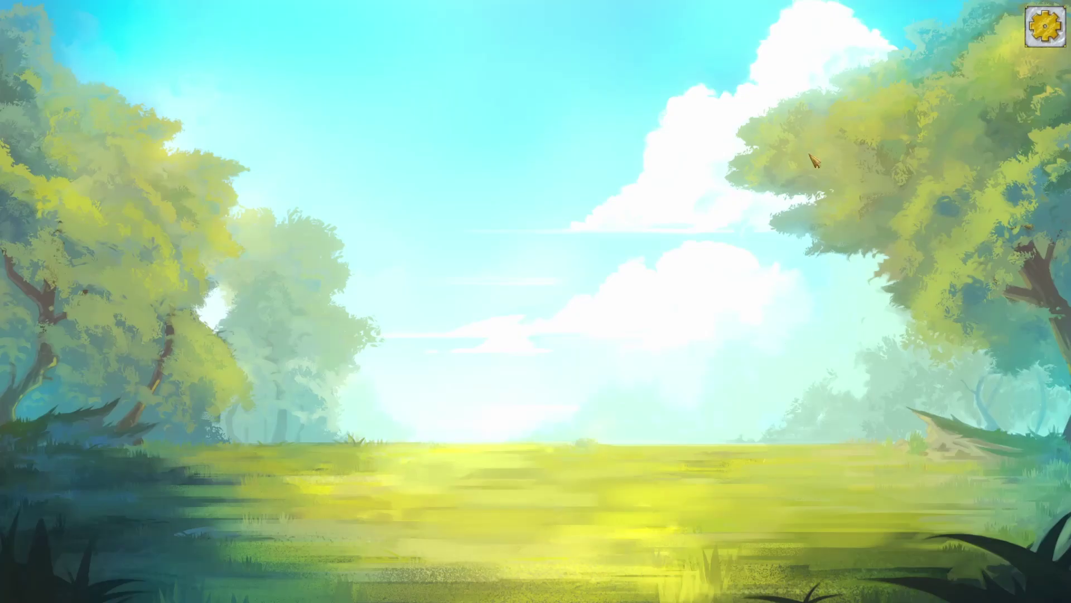
left_click(1045, 26)
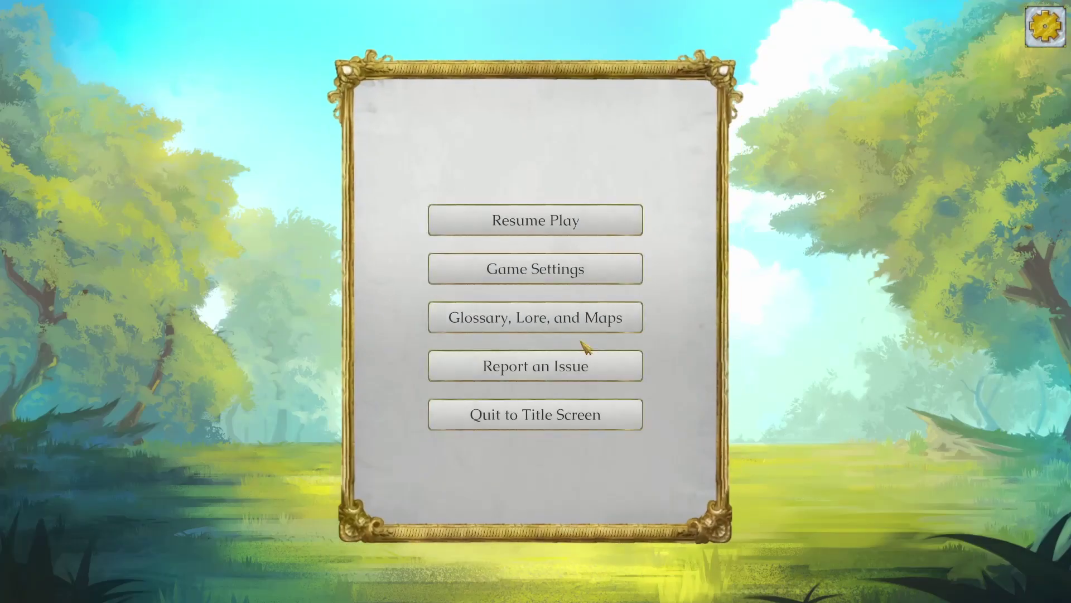
left_click(578, 423)
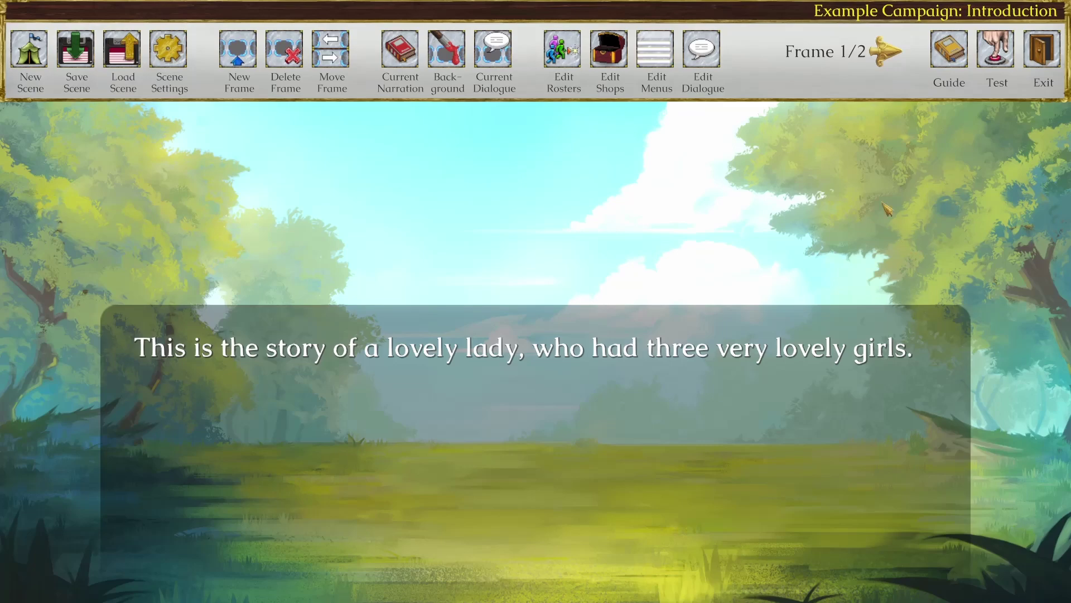
Step: Remove the AddSpeakerPortrait action from Intro branch 2, copy that branch's speaker name and confirm the branch edits
left_click(708, 64)
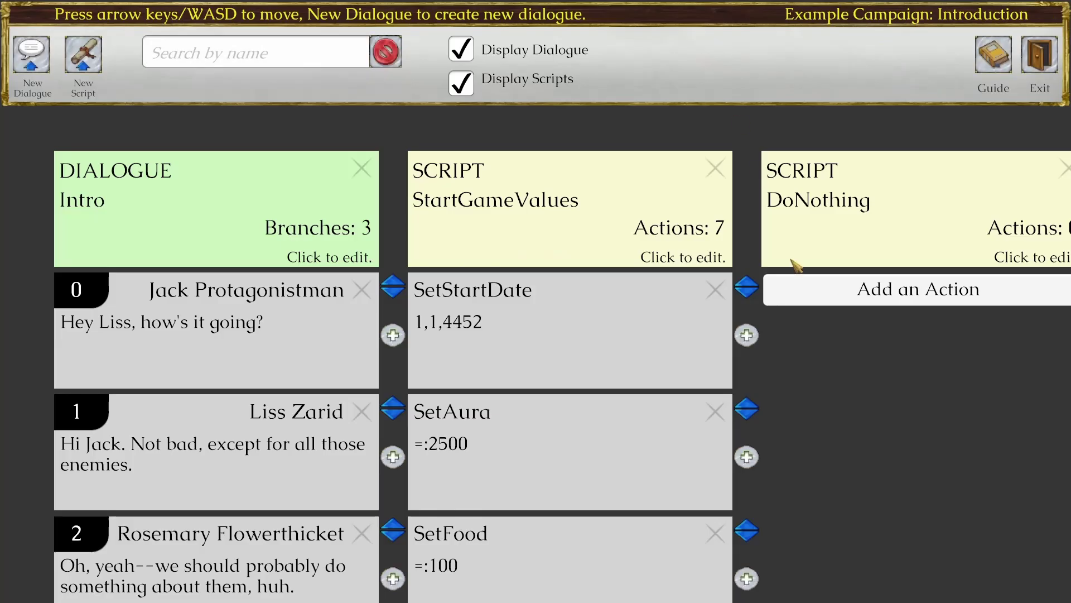
middle_click_drag(819, 384, 836, 322)
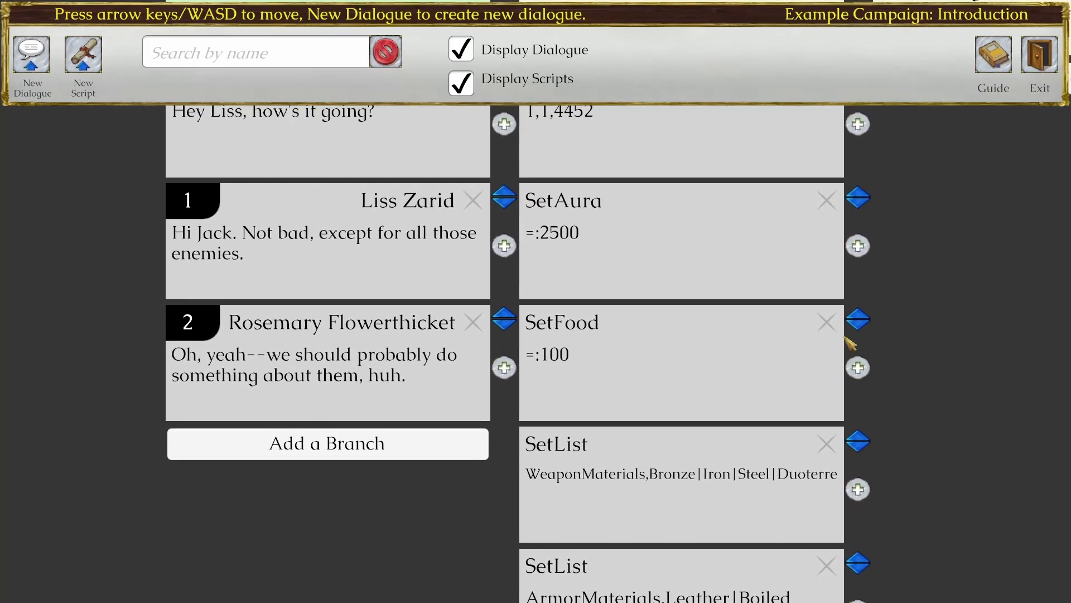
left_click(415, 373)
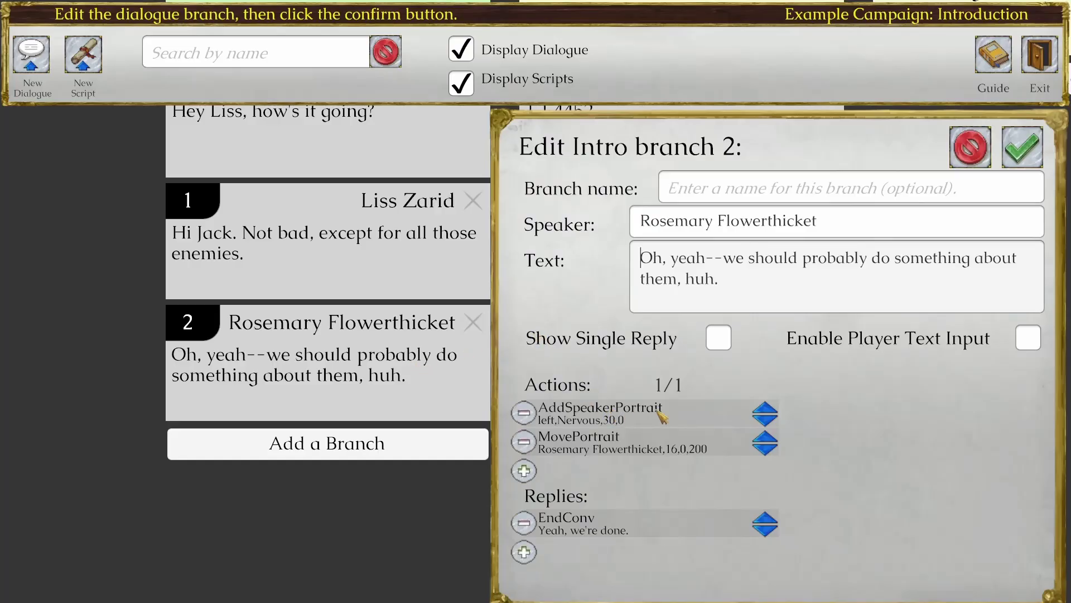
left_click(528, 414)
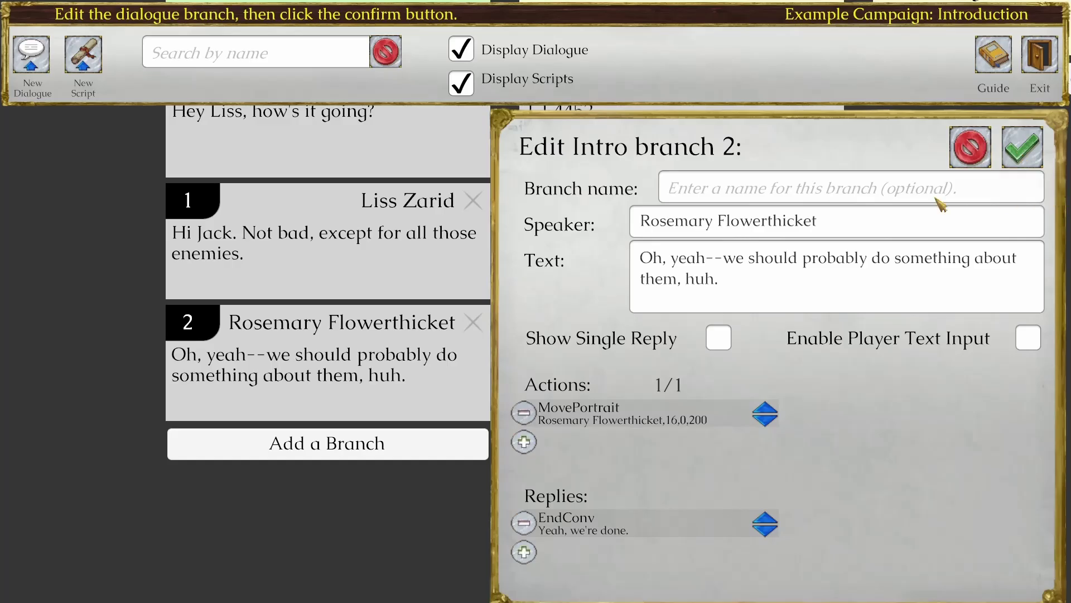
left_click(787, 226)
key("ctrl+c")
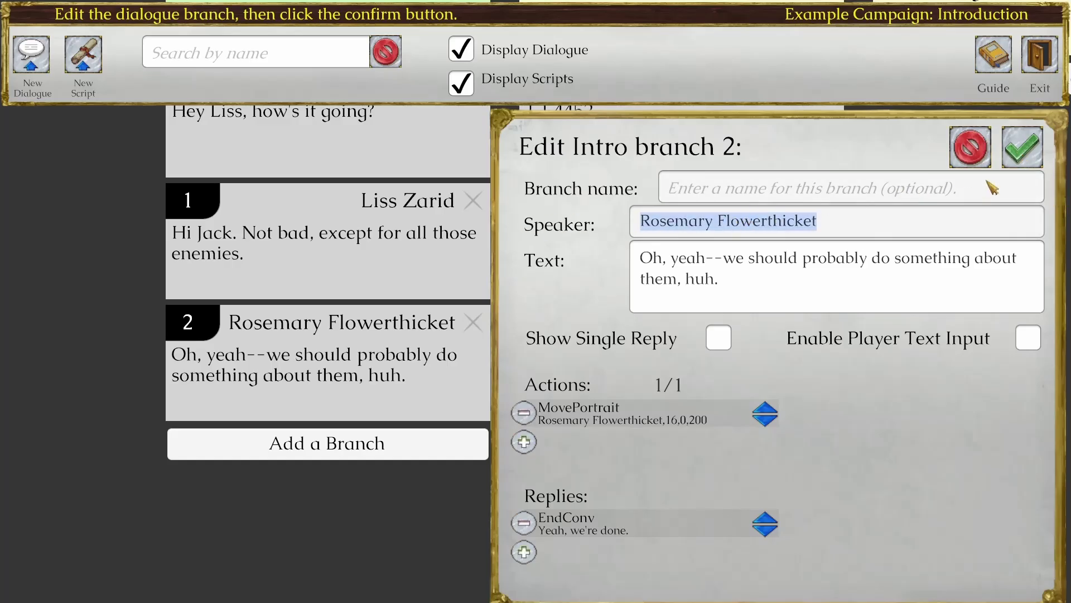
left_click(1022, 147)
Step: Add a blank action to Intro branch 1 and move it to the first position, above AddSpeakerPortrait and MovePortrait
left_click(398, 261)
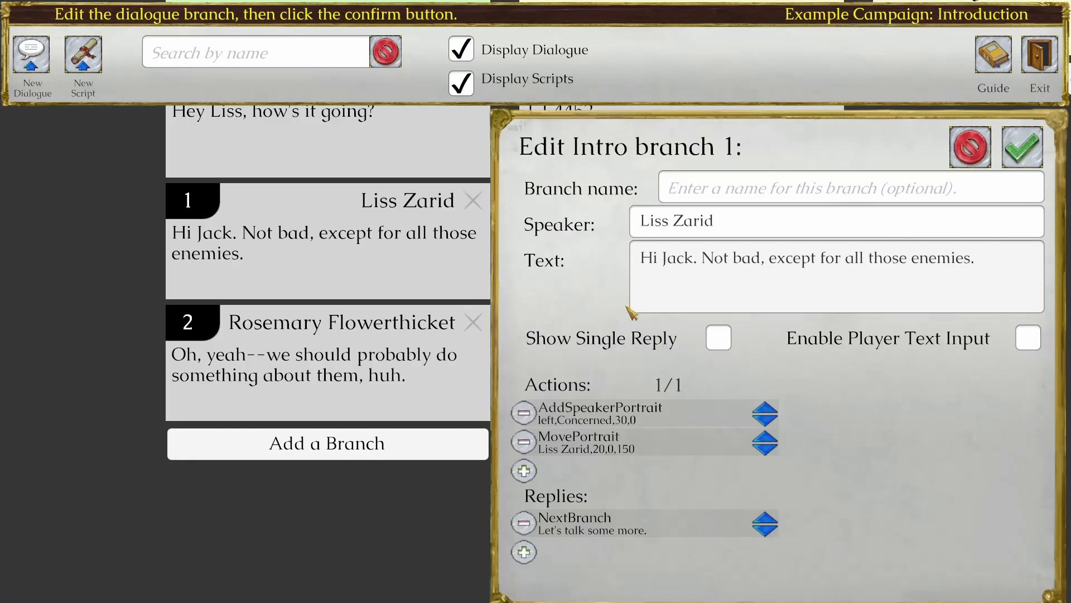
left_click(527, 469)
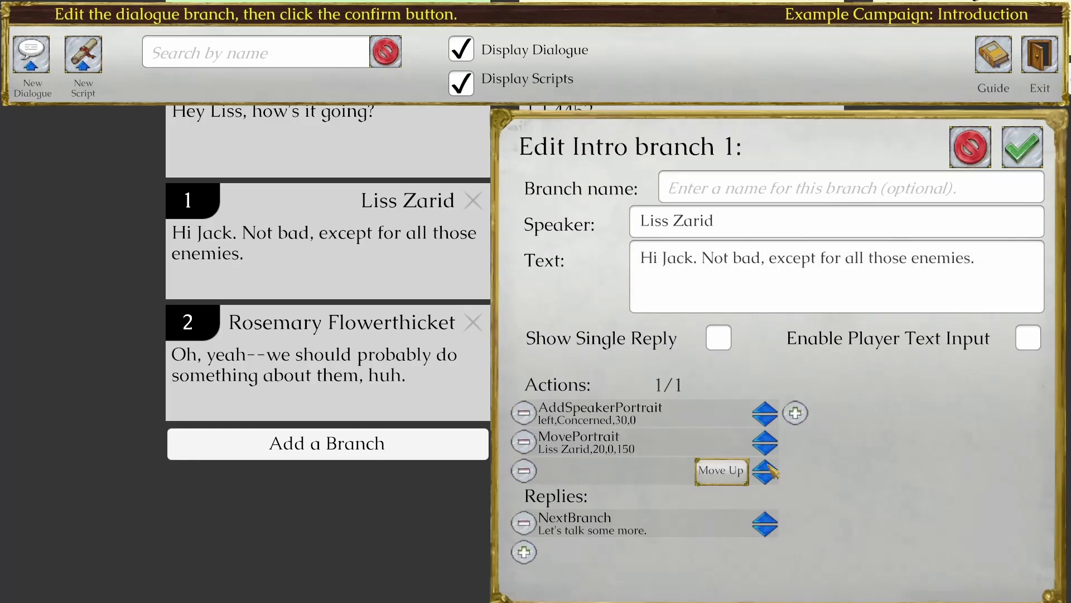
left_click(767, 464)
left_click(765, 437)
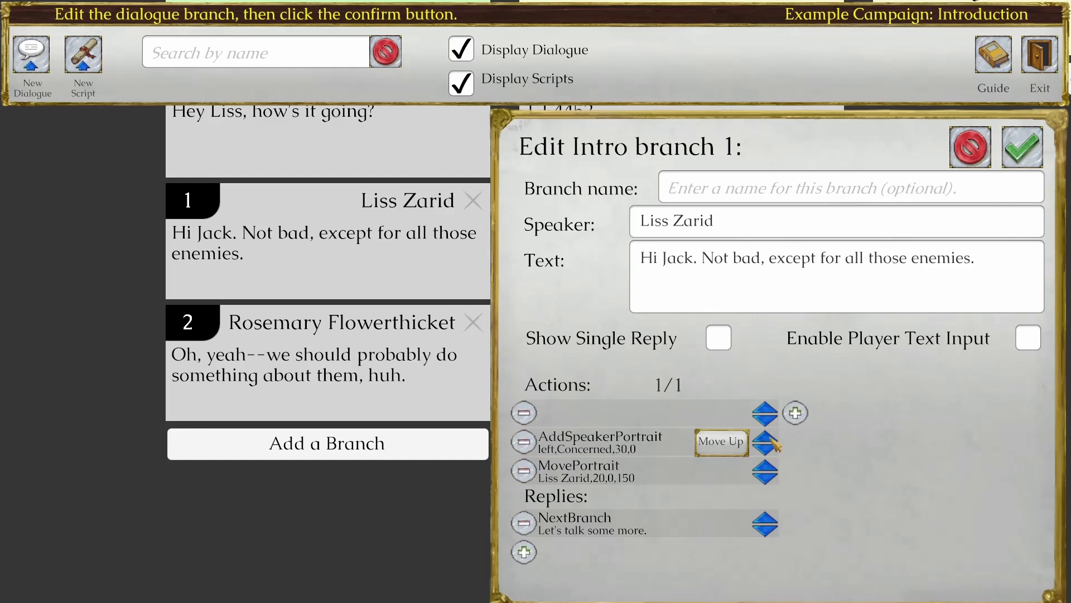
Step: Set the blank first action of Intro branch 1 to AddPortrait
left_click(629, 413)
left_click(283, 441)
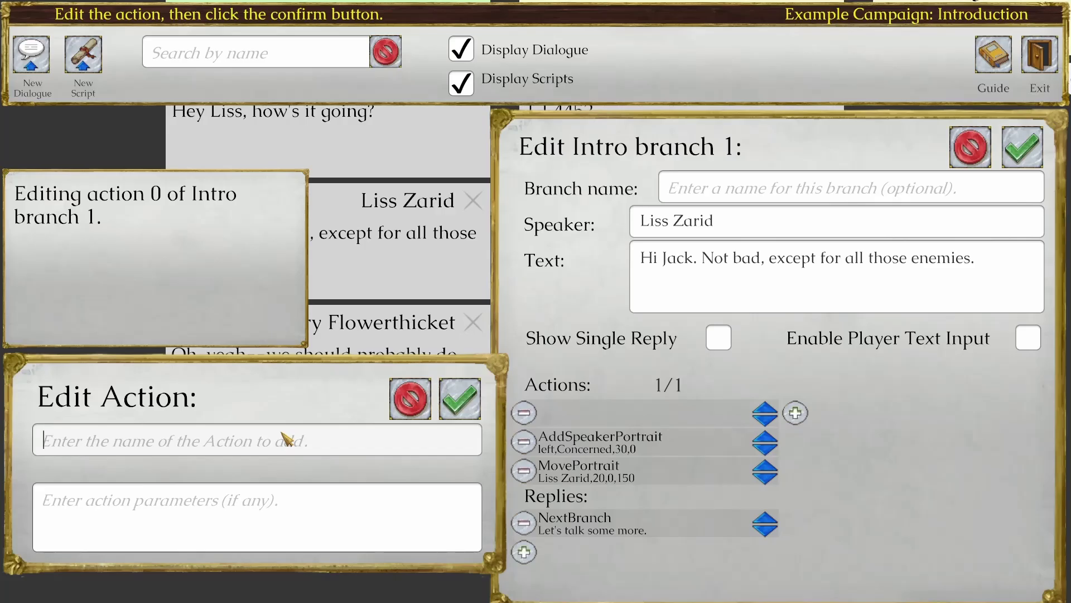
type("AddPor")
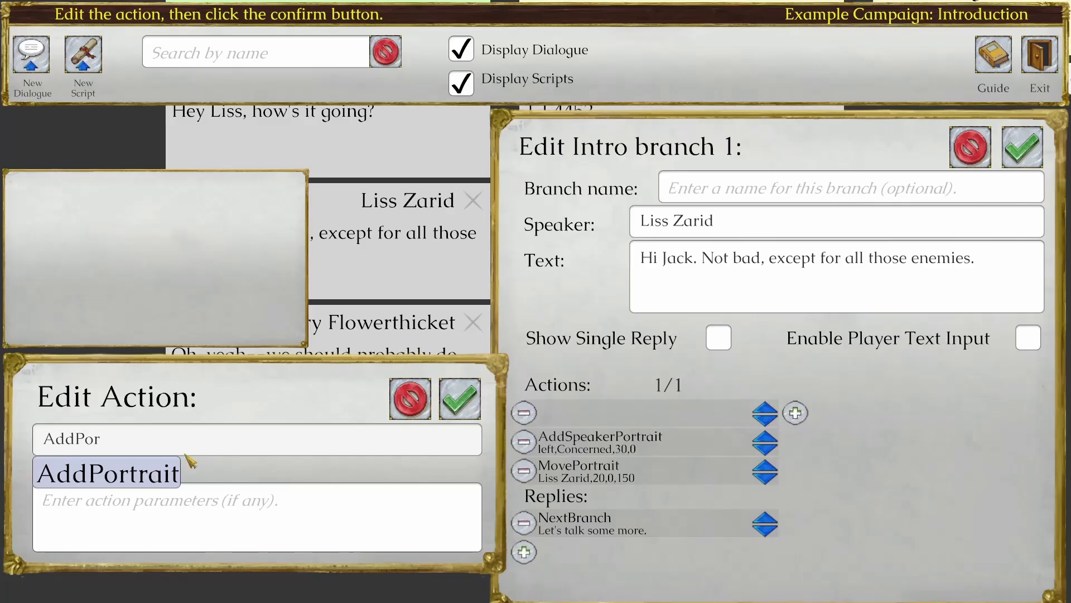
left_click(138, 475)
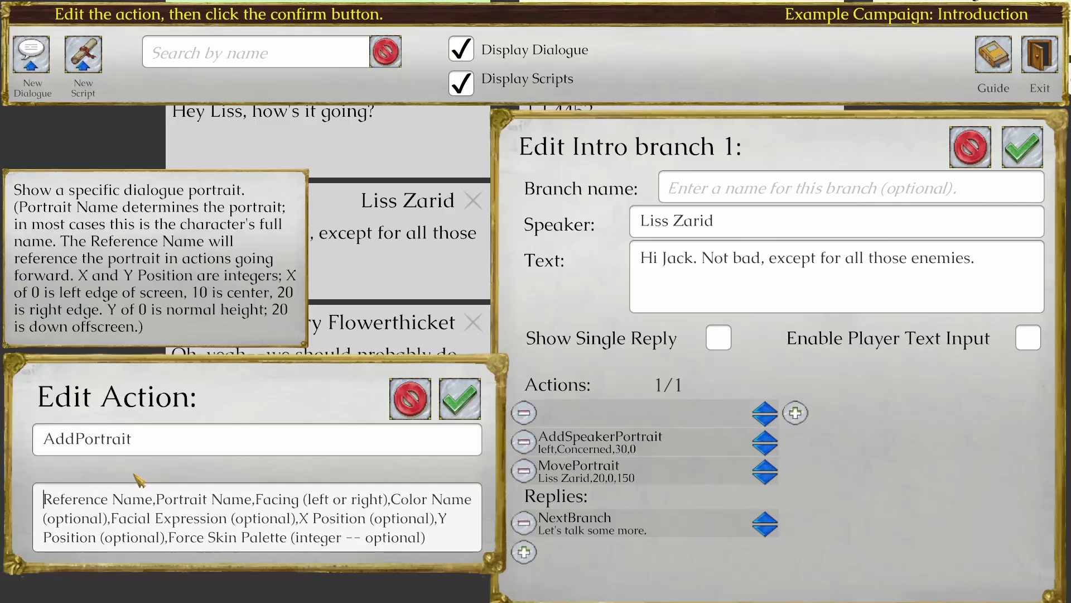
Step: Replace the AddPortrait action's Reference Name and Portrait Name parameters with the copied speaker name
left_click(155, 504)
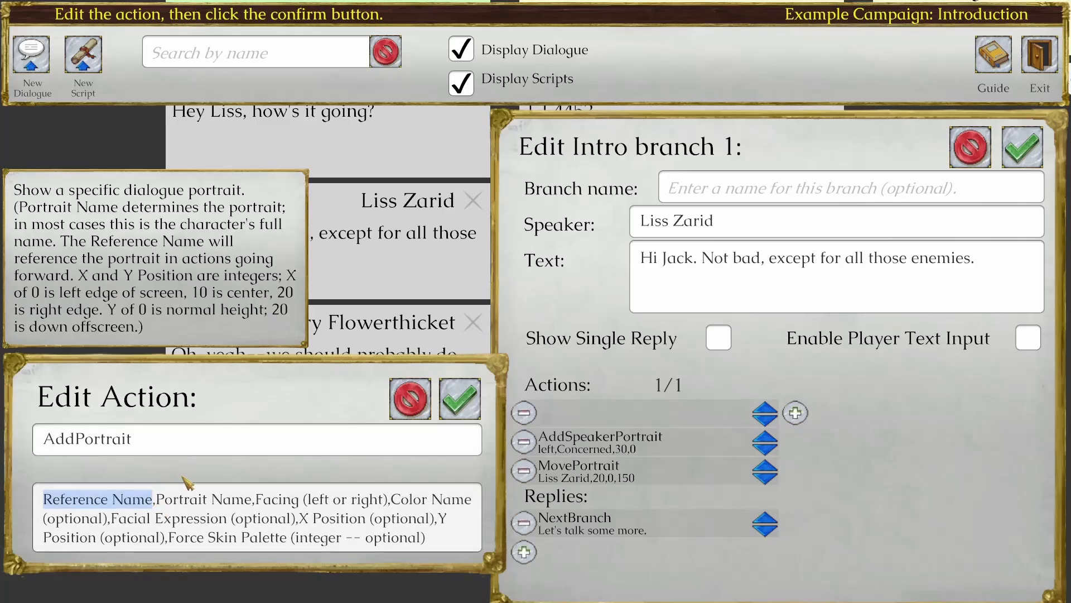
key("ctrl+v")
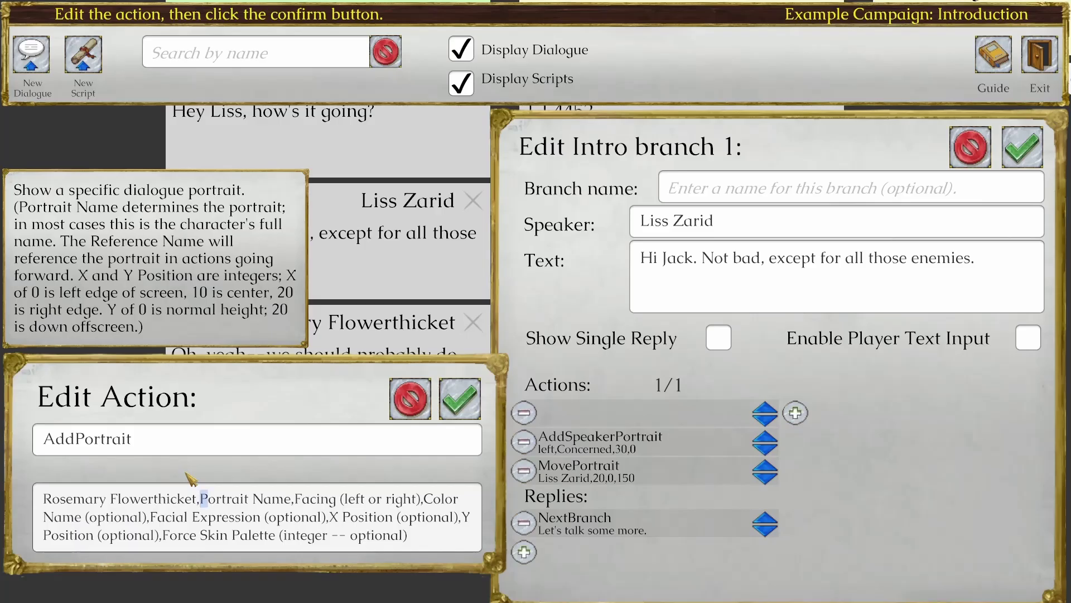
key("shift+Right")
key("shift+Right")
key("shift+Right")
key("shift+Right")
key("shift+Right")
key("shift+Right")
key("shift+Right")
key("shift+Right")
key("shift+Right")
key("shift+Right")
key("shift+Right")
key("shift+Right")
key("shift+Right")
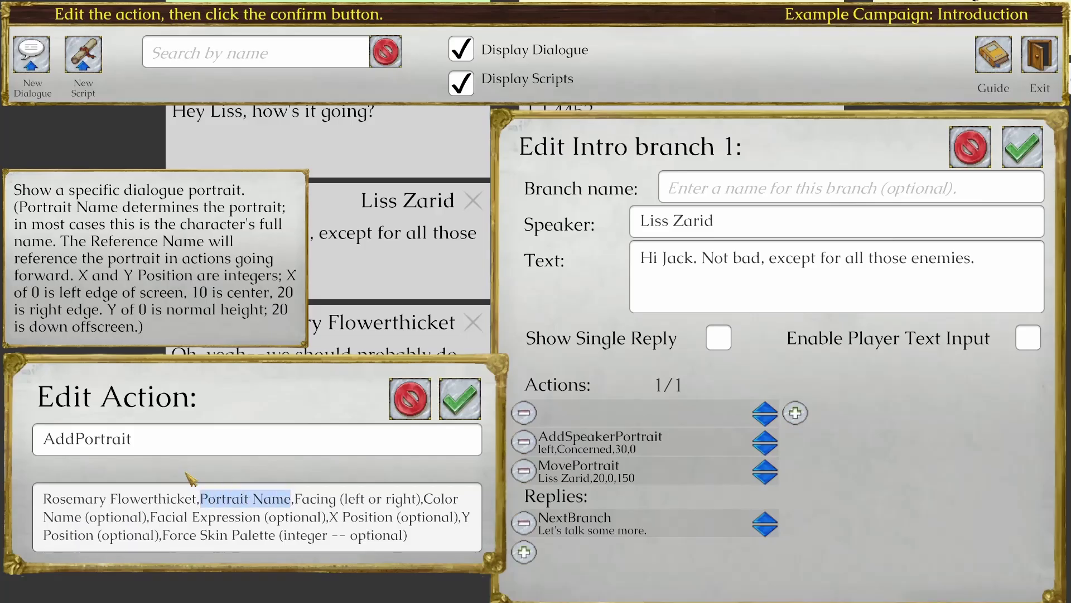
key("ctrl+v")
Step: Set the AddPortrait action's facing to left and its color name to Blue
key("shift+Right")
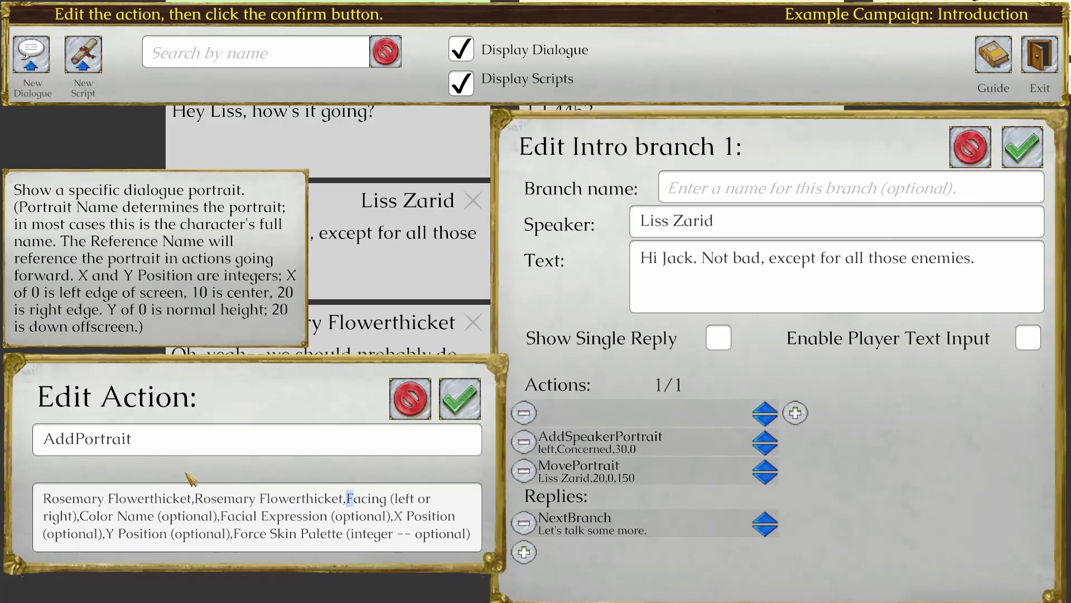
key("shift+Right")
key("shift+Right")
key("shift+Right")
key("shift+Right")
key("shift+Right")
key("shift+Right")
key("shift+Right")
key("shift+Right")
key("shift+Right")
key("shift+Right")
key("shift+Right")
key("shift+Right")
key("shift+Right")
key("shift+Right")
key("shift+Right")
key("shift+Right")
key("shift+Right")
key("shift+Right")
key("shift+Right")
key("shift+Right")
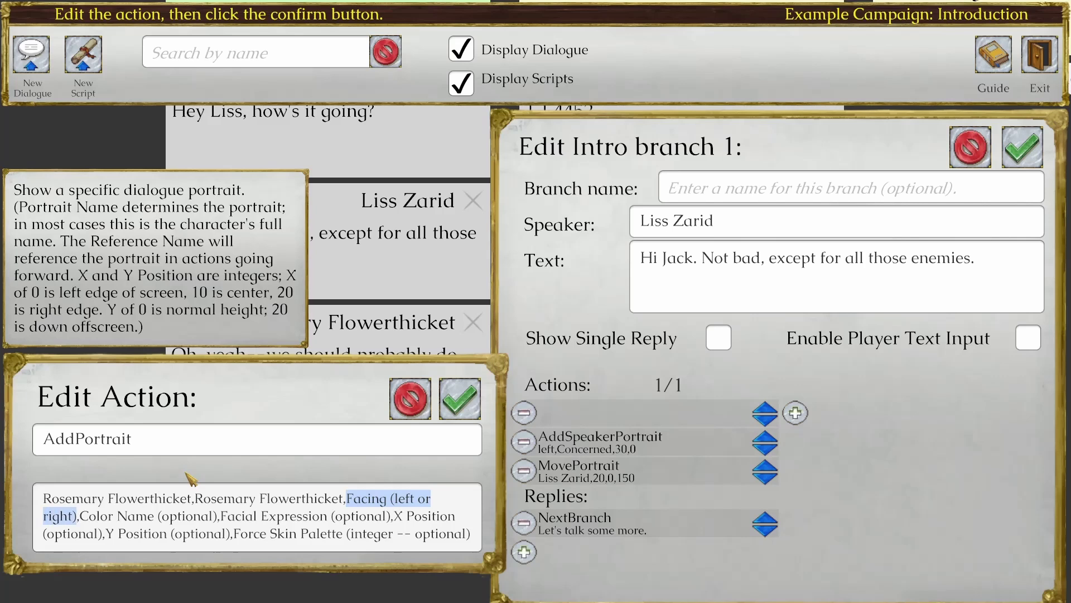
type("left")
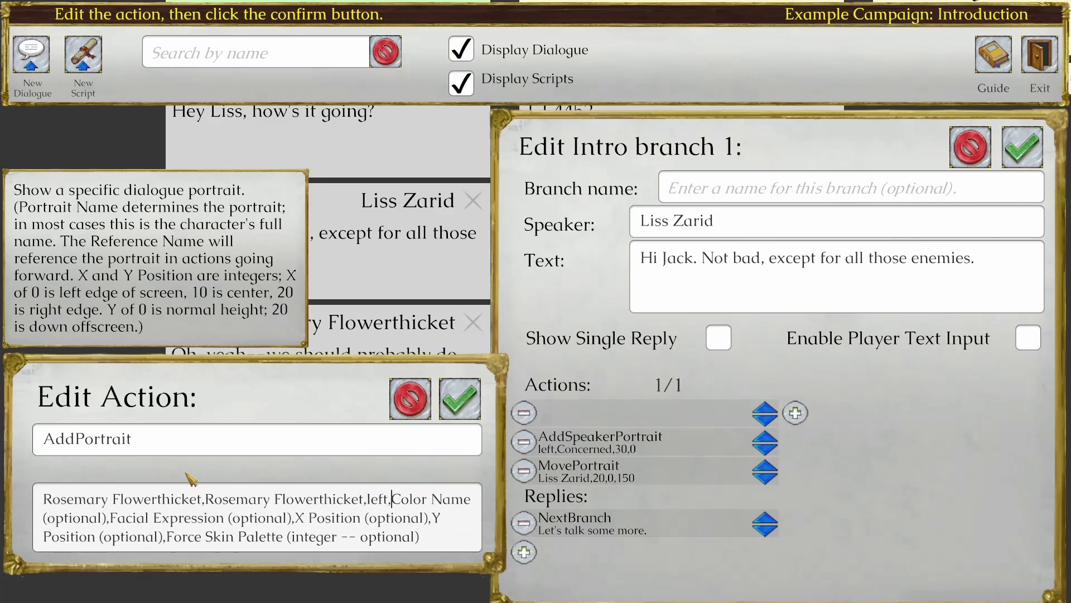
key("shift+Right")
key("shift+Right")
key("shift+Right")
key("shift+Right")
key("shift+Right")
key("shift+Right")
key("shift+Right")
key("shift+Right")
key("shift+Right")
key("shift+Right")
key("shift+Right")
key("shift+Right")
key("shift+Right")
key("shift+Right")
key("shift+Right")
key("shift+Right")
key("shift+Right")
key("shift+Right")
key("shift+Right")
key("shift+Right")
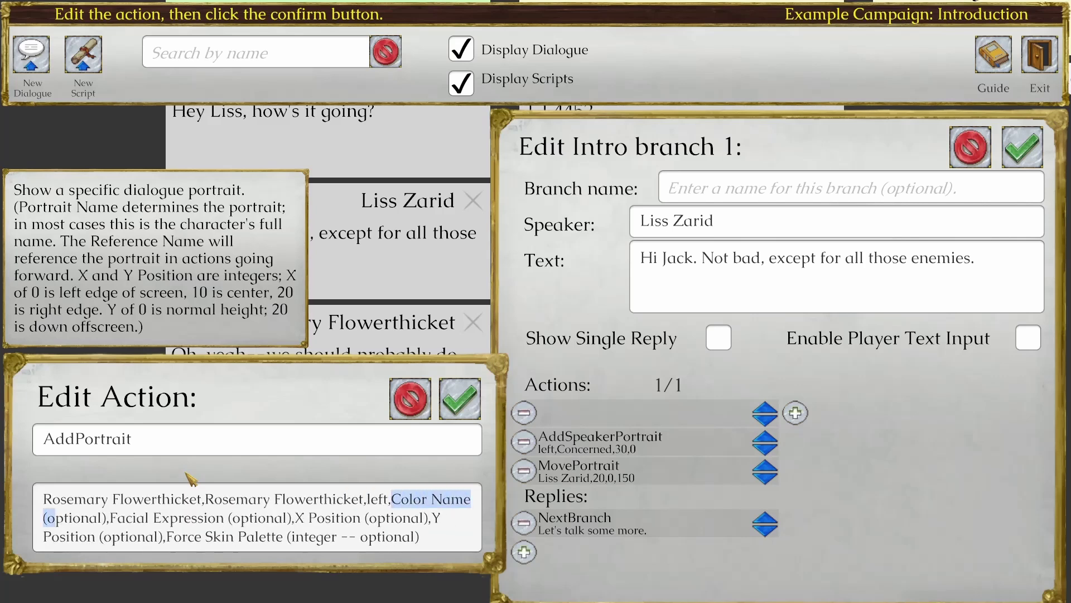
key("shift+Right")
key("shift+Right")
type("Blue")
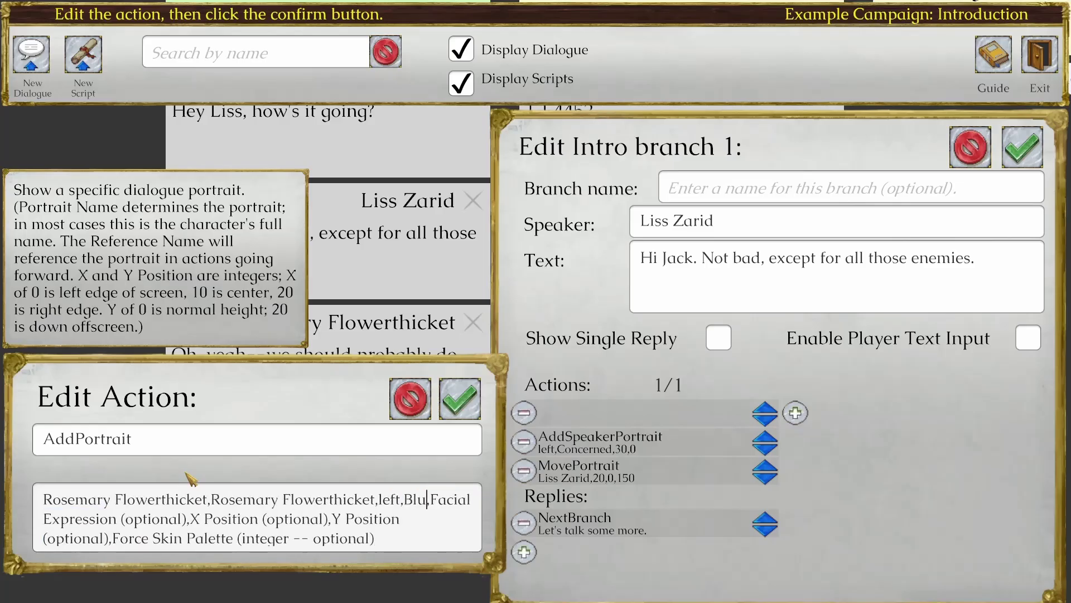
Step: Set the AddPortrait action's facial expression parameter to Nervous
key("Right")
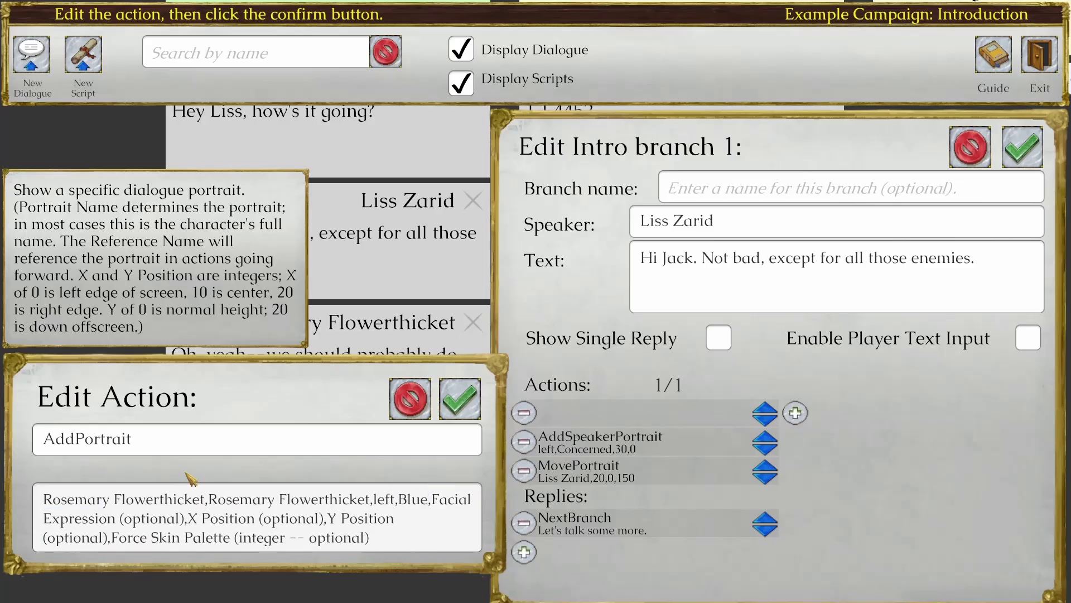
key("shift+Right")
key("shift+Right")
key("shift+Right")
key("shift+Right")
key("shift+Right")
key("shift+Right")
key("shift+Right")
key("shift+Right")
key("shift+Right")
key("shift+Right")
key("shift+Right")
key("shift+Right")
key("shift+Right")
key("shift+Right")
key("shift+Right")
key("shift+Right")
key("shift+Right")
key("shift+Right")
key("shift+Right")
key("shift+Right")
key("shift+Right")
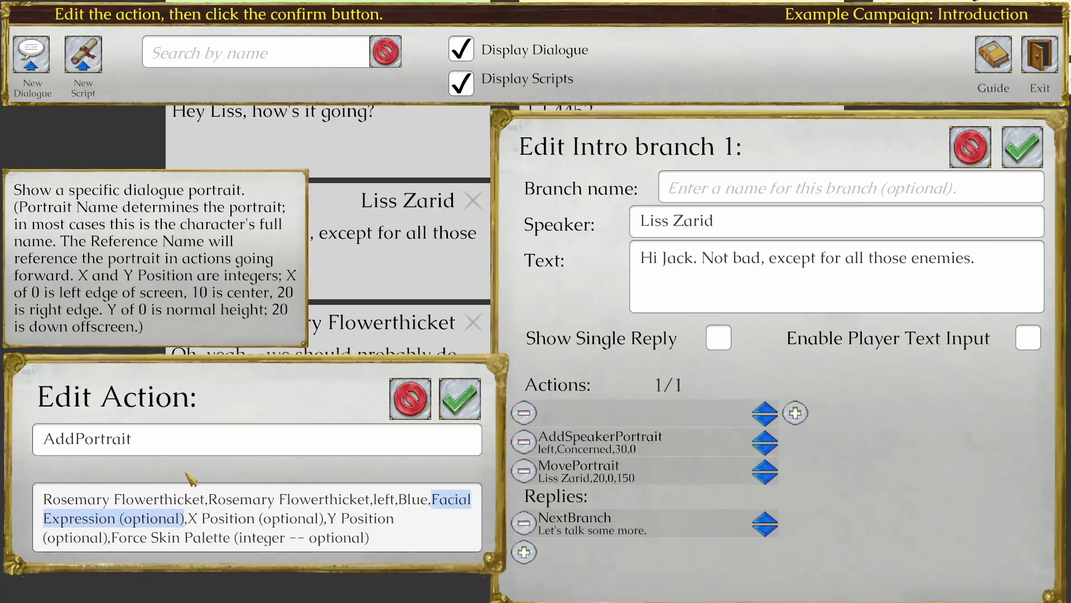
type("Nervous,X Position (optional),Y")
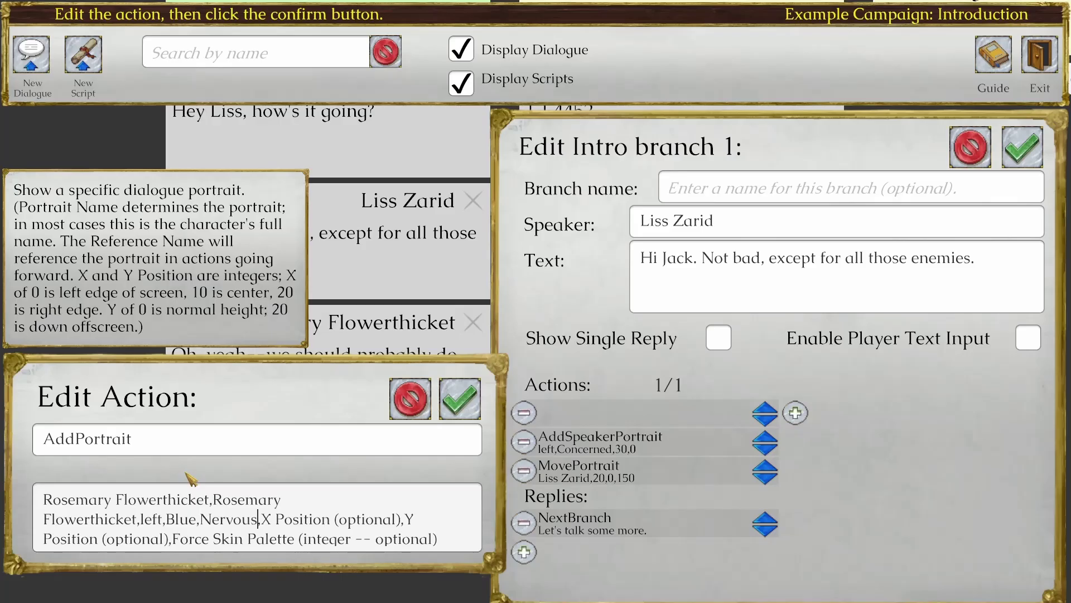
Step: Set the AddPortrait action's X position to 30 and its Y position to 0
key("Right")
key("shift+Right")
key("shift+Right")
key("shift+Right")
key("shift+Right")
key("shift+Right")
key("shift+Right")
key("shift+Right")
key("shift+Right")
key("shift+Right")
key("shift+Right")
key("shift+Right")
key("shift+Right")
key("shift+Right")
key("shift+Right")
key("shift+Right")
key("shift+Right")
key("shift+Right")
key("shift+Right")
key("shift+Right")
key("shift+Right")
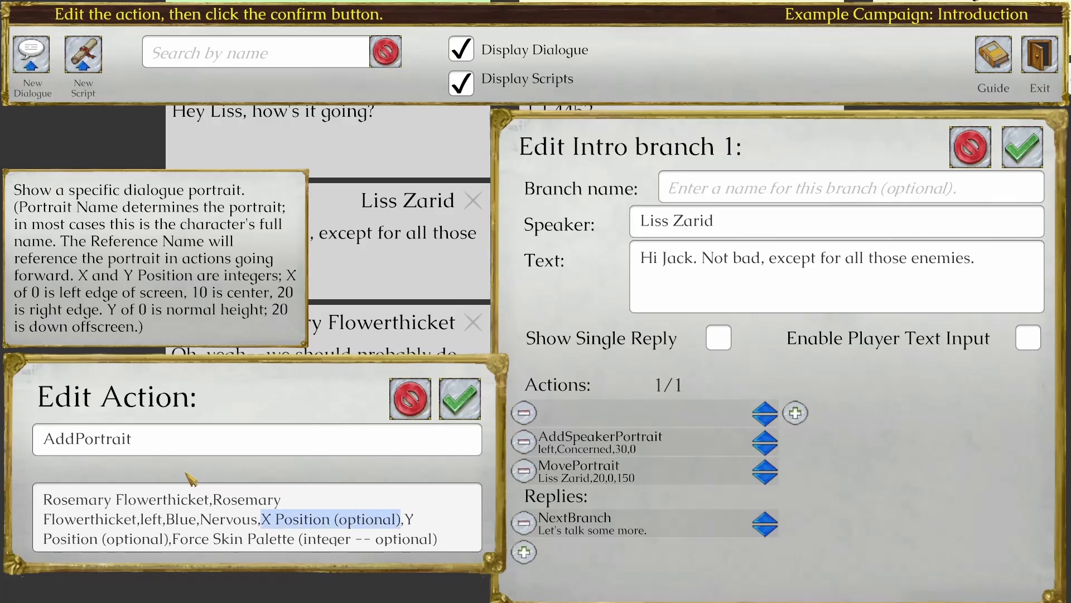
type("30")
key("Right")
key("shift+Right")
key("shift+Right")
key("shift+Right")
key("shift+Right")
key("shift+Right")
key("shift+Right")
key("shift+Right")
key("shift+Right")
key("shift+Right")
key("shift+Right")
key("shift+Right")
key("shift+Right")
key("shift+Right")
key("shift+Right")
key("shift+Right")
key("shift+Right")
key("shift+Right")
key("shift+Right")
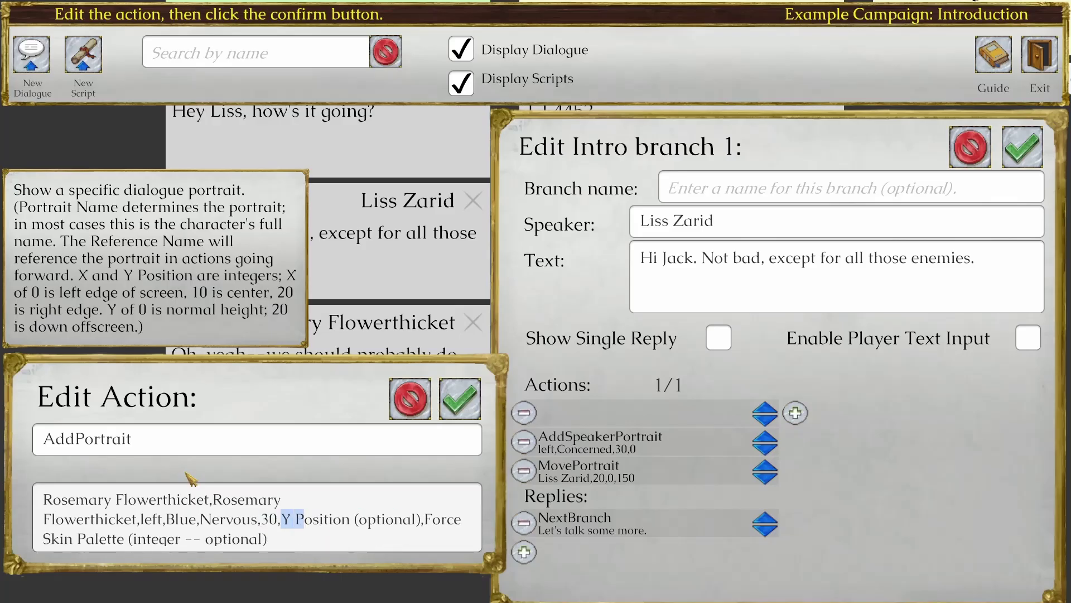
key("shift+Right")
key("shift+Right")
key("shift+Right")
type("0")
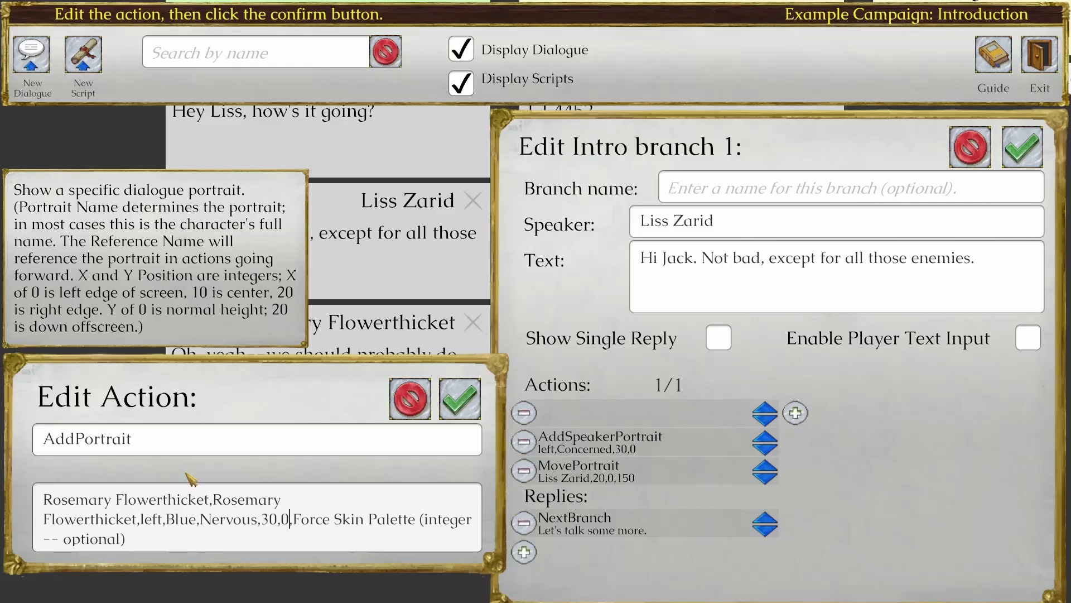
Step: Remove the optional Force Skin Palette parameter from the AddPortrait action and confirm the action
key("shift+End")
key("BackSpace")
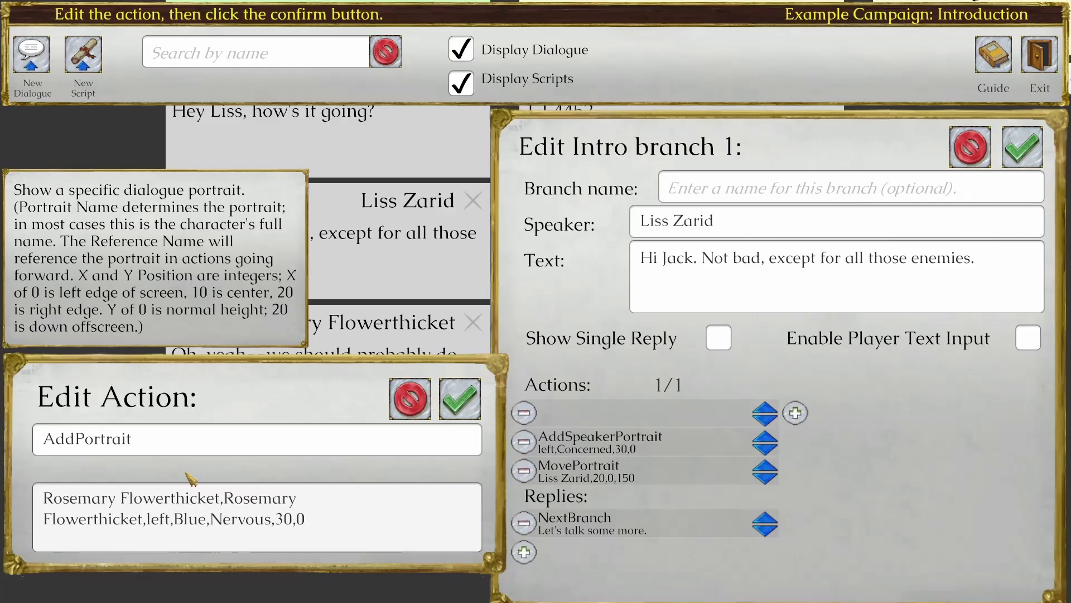
left_click(467, 409)
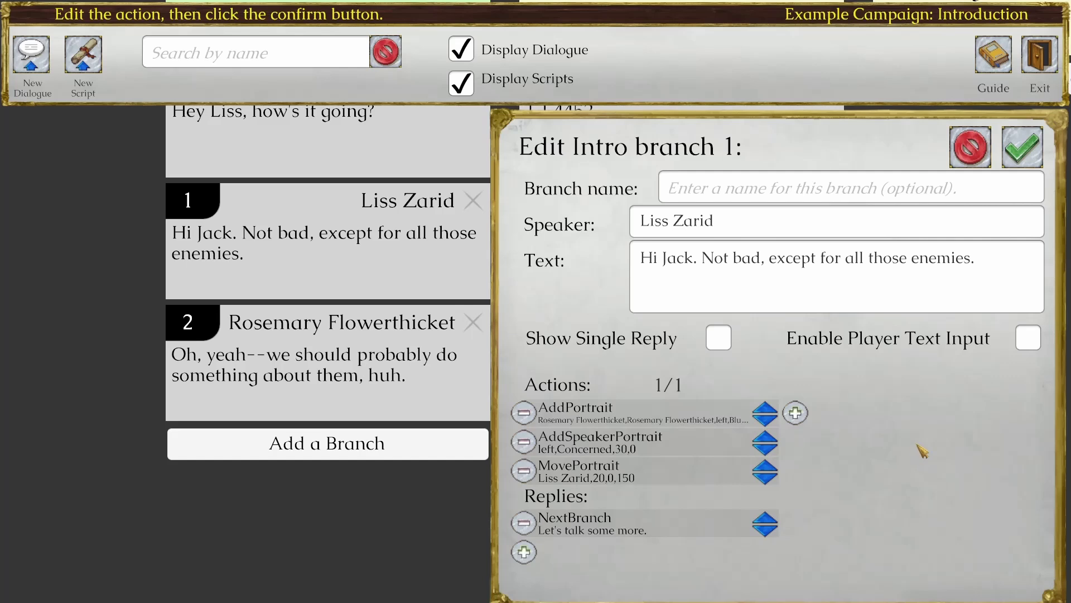
Step: Confirm the Intro branch 1 edits, exit the dialogue editor and save the Introduction scene
left_click(1024, 148)
left_click(1040, 54)
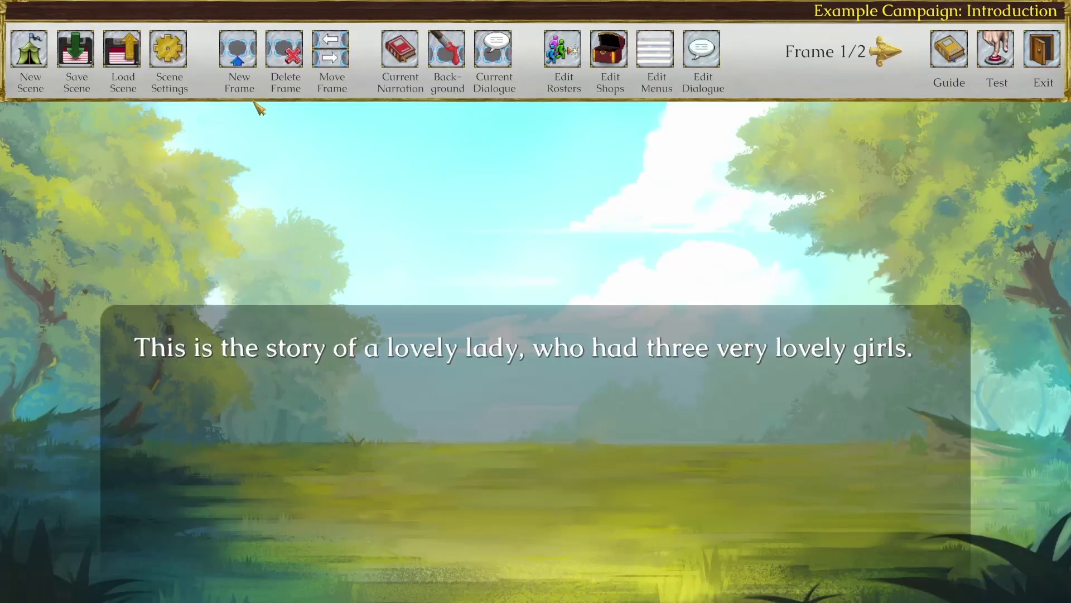
left_click(76, 56)
Step: Test the Introduction scene through all three dialogue branches to check the portrait layering, and open the game menu
left_click(997, 51)
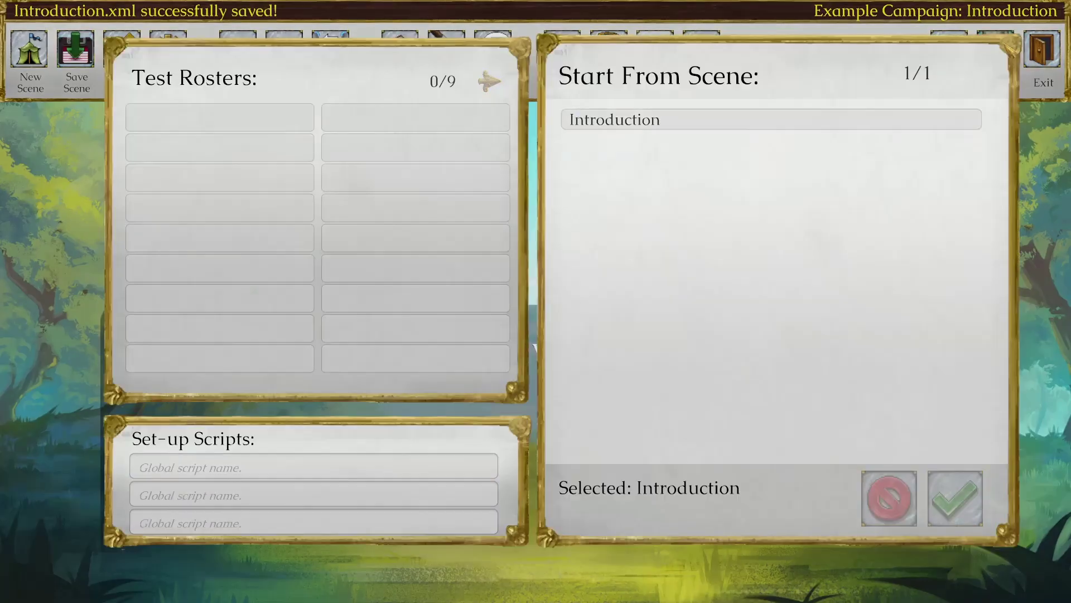
left_click(963, 501)
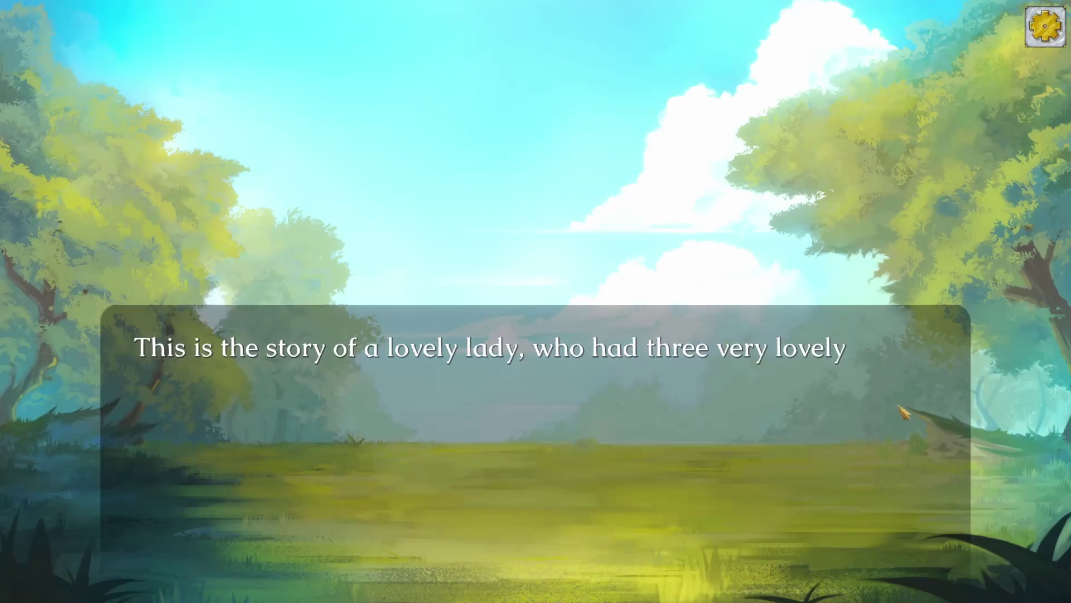
left_click(897, 406)
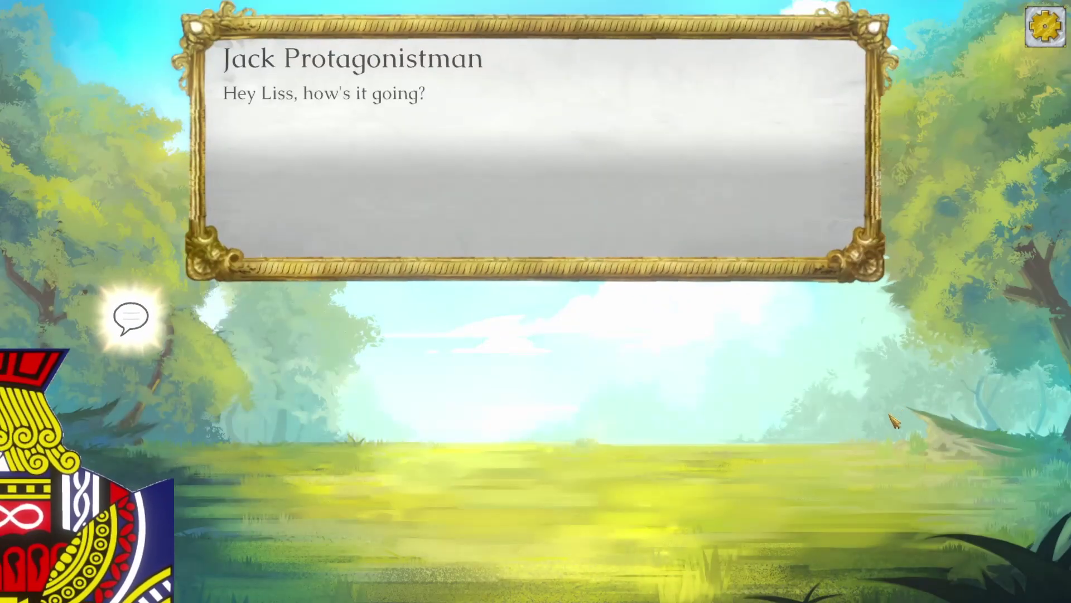
left_click(928, 212)
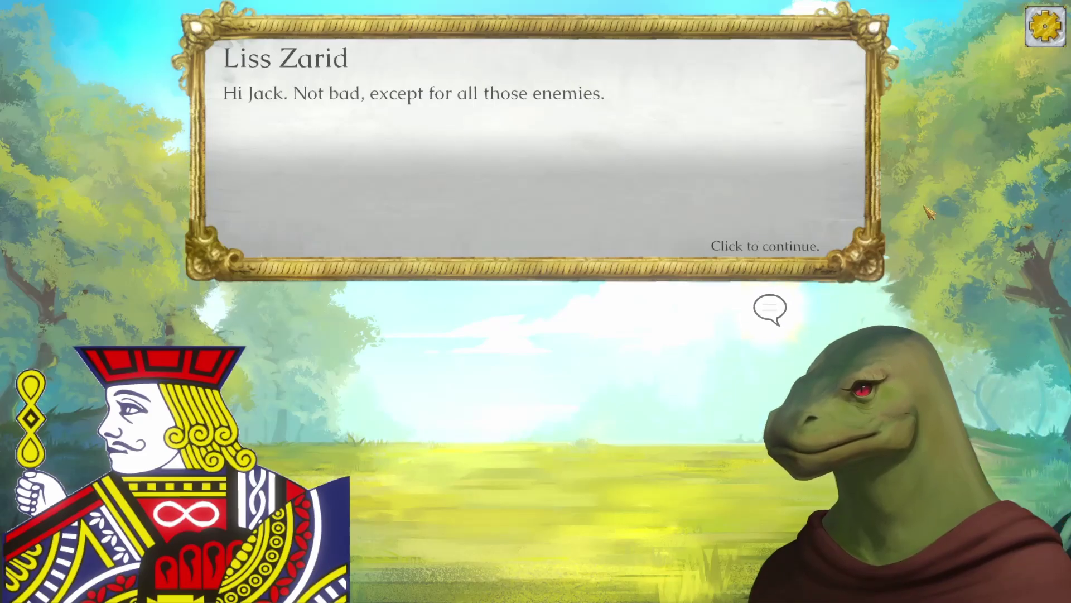
left_click(928, 212)
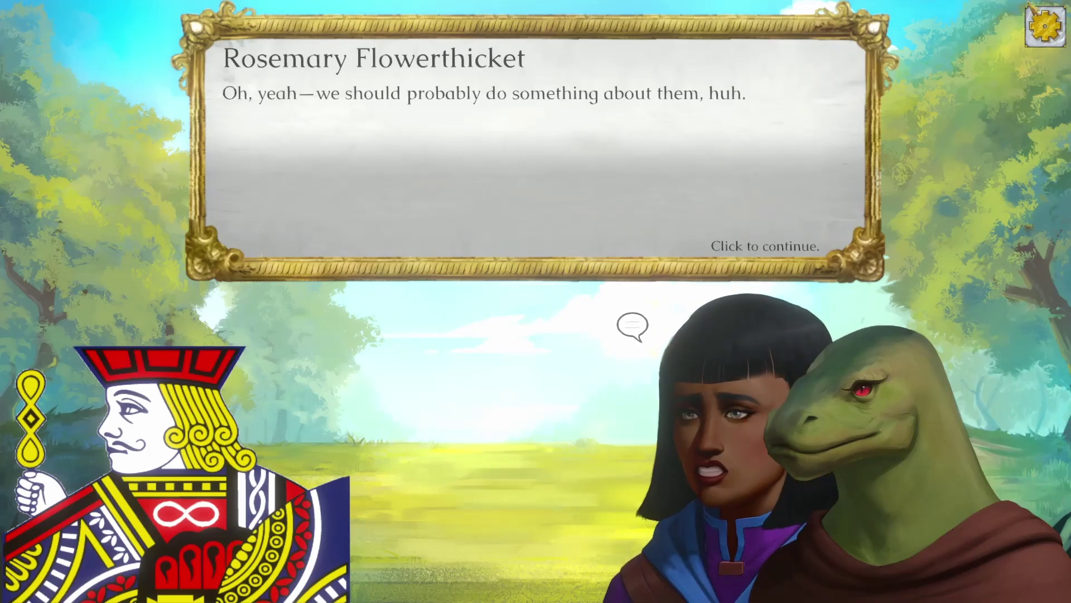
left_click(1046, 25)
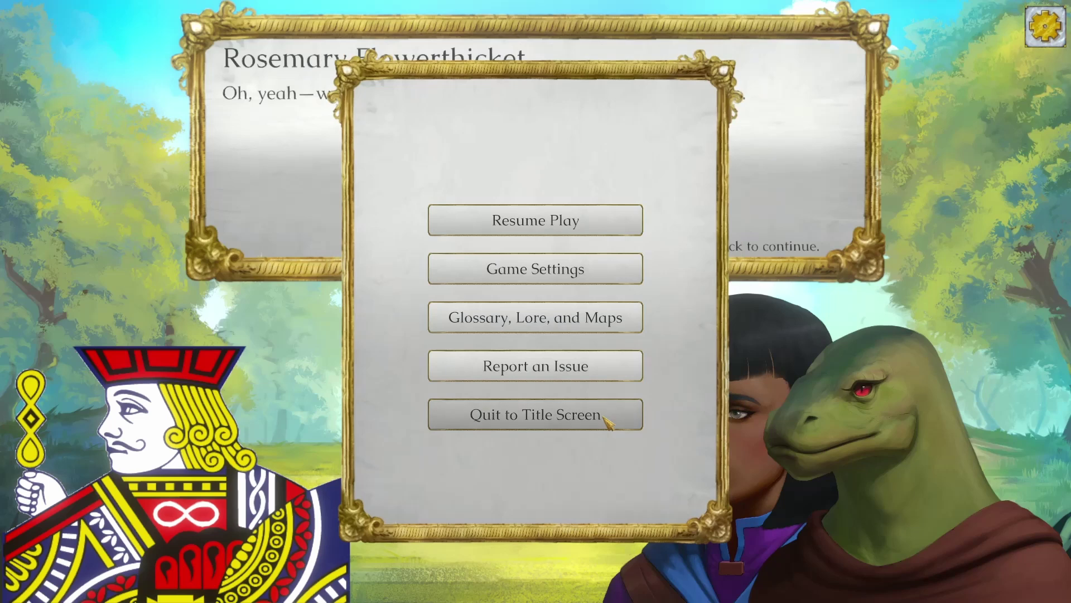
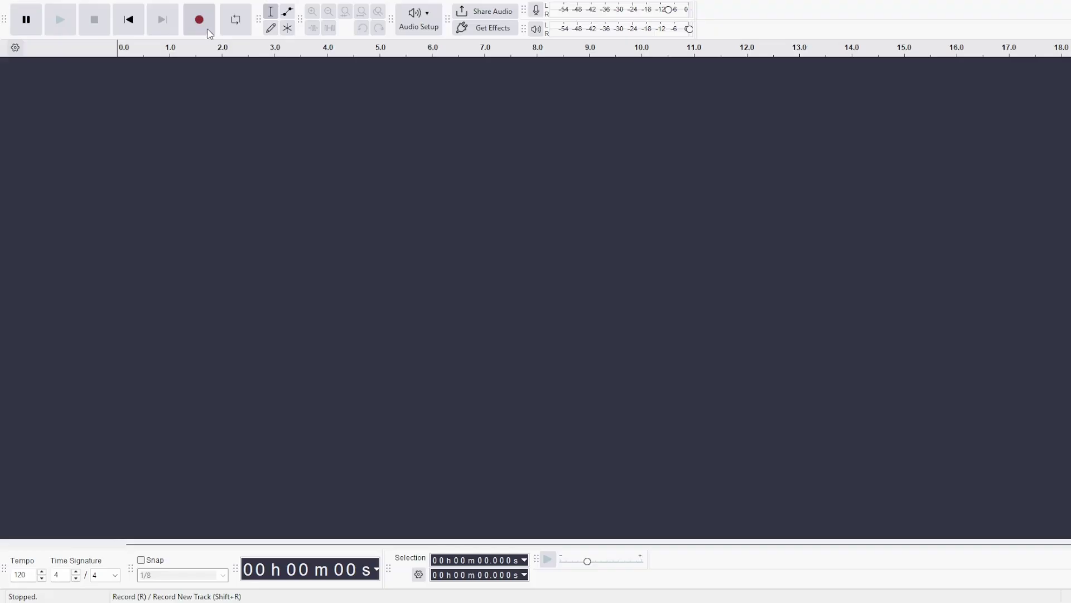
Step: Switch to Audacity and record a short voice clip of about 5 seconds on a new track
left_click(209, 32)
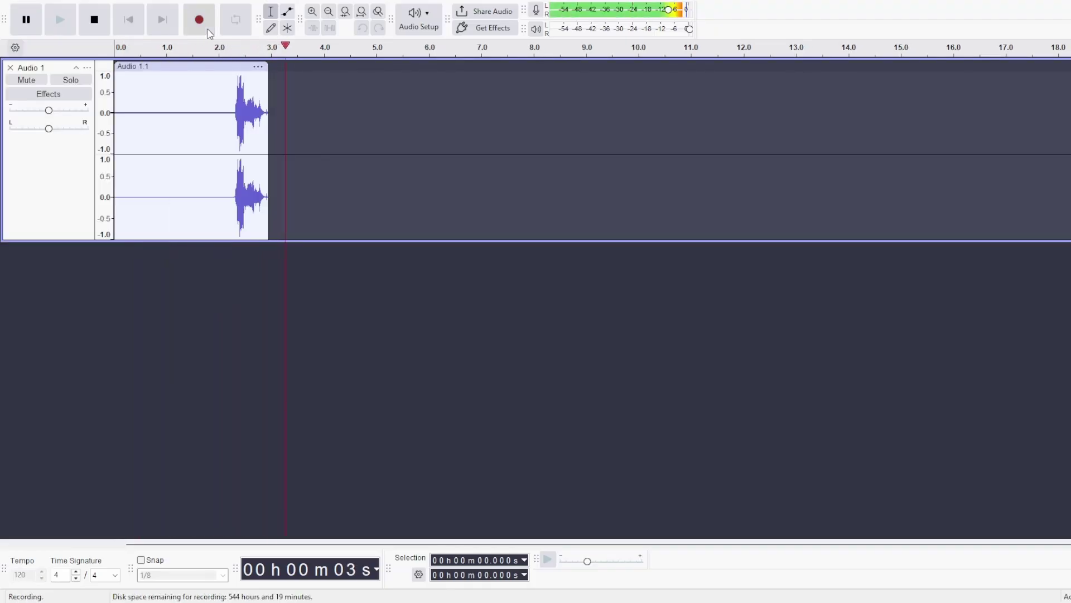
left_click(89, 20)
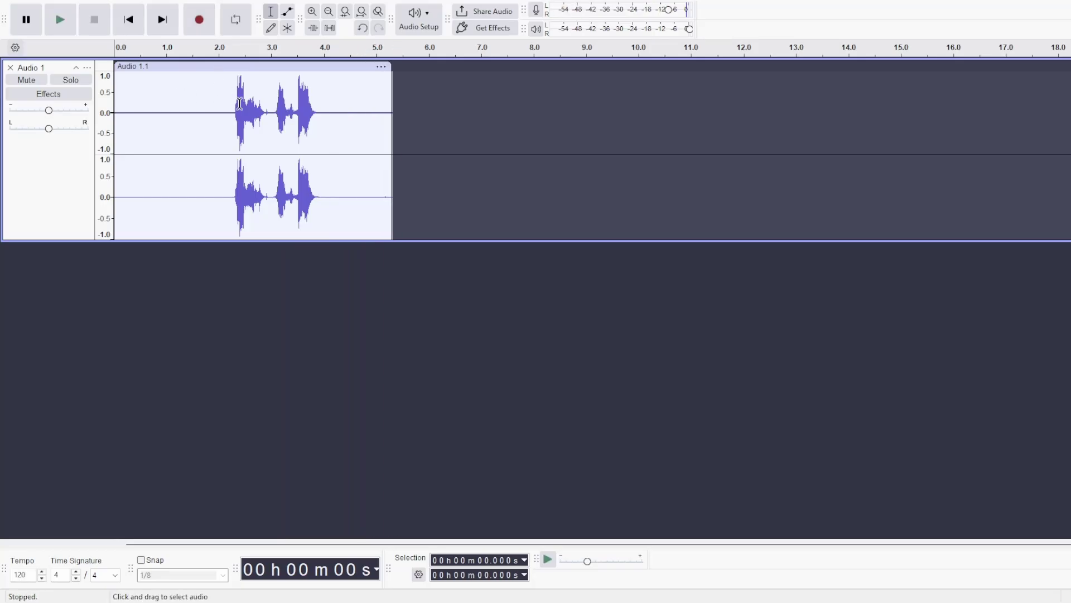
Step: Examine the spoken section of the recorded clip and play the audio back from near its start
left_click_drag(229, 110, 318, 109)
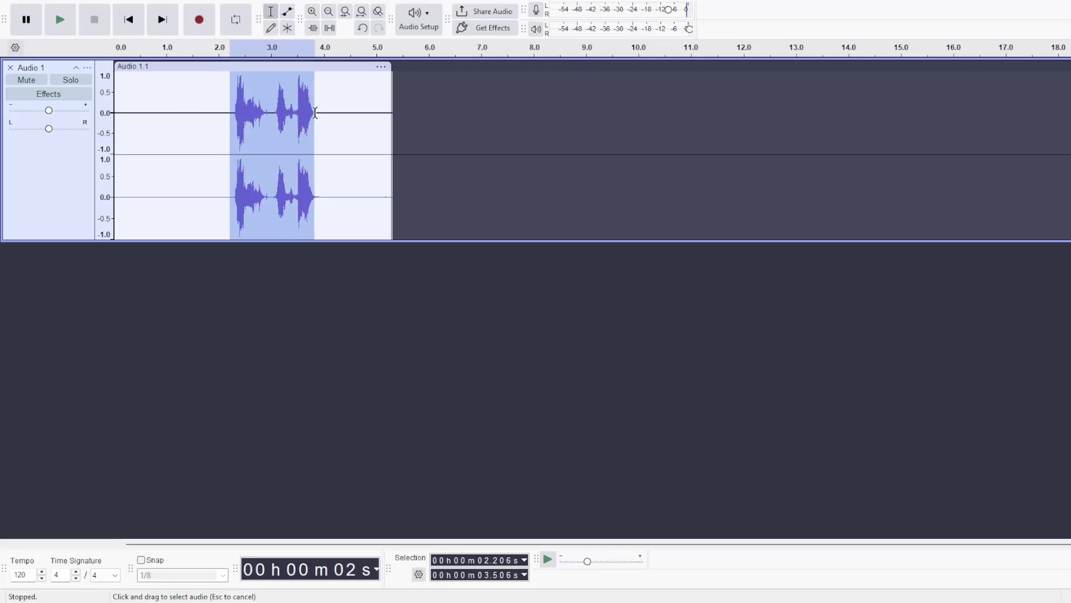
left_click(176, 115)
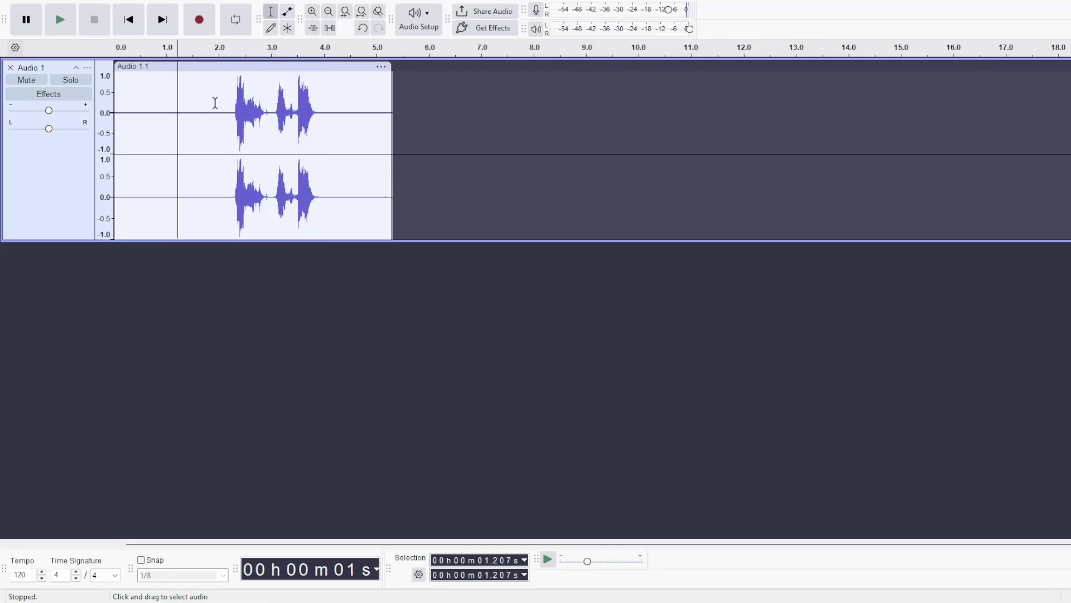
left_click(124, 91)
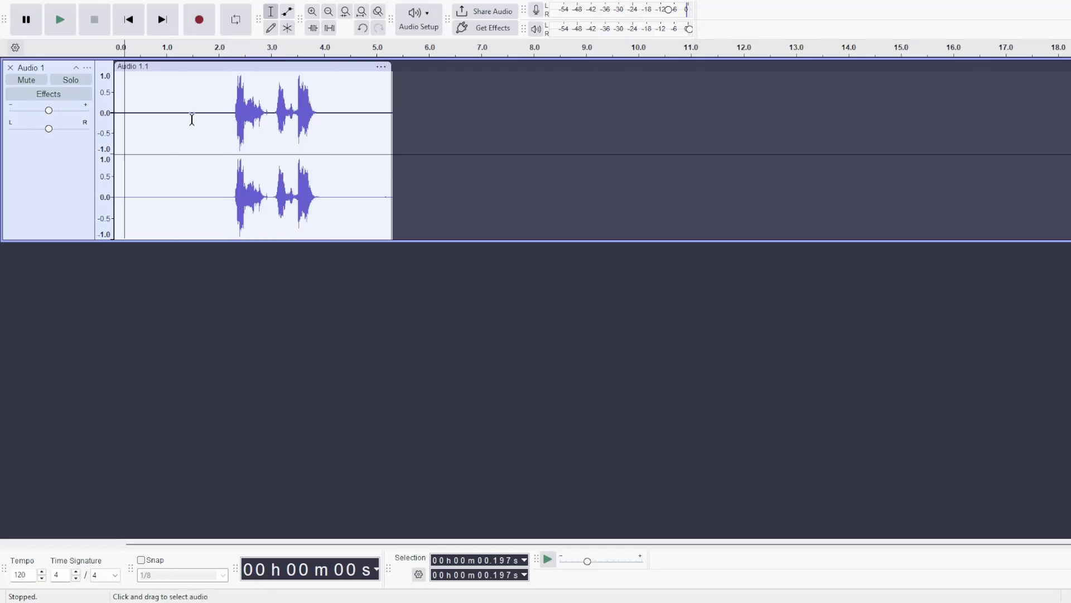
left_click(58, 22)
Step: With the Envelope tool, even out the amplitude before the speech and pull the clip's silent lead-in down to zero
left_click(290, 15)
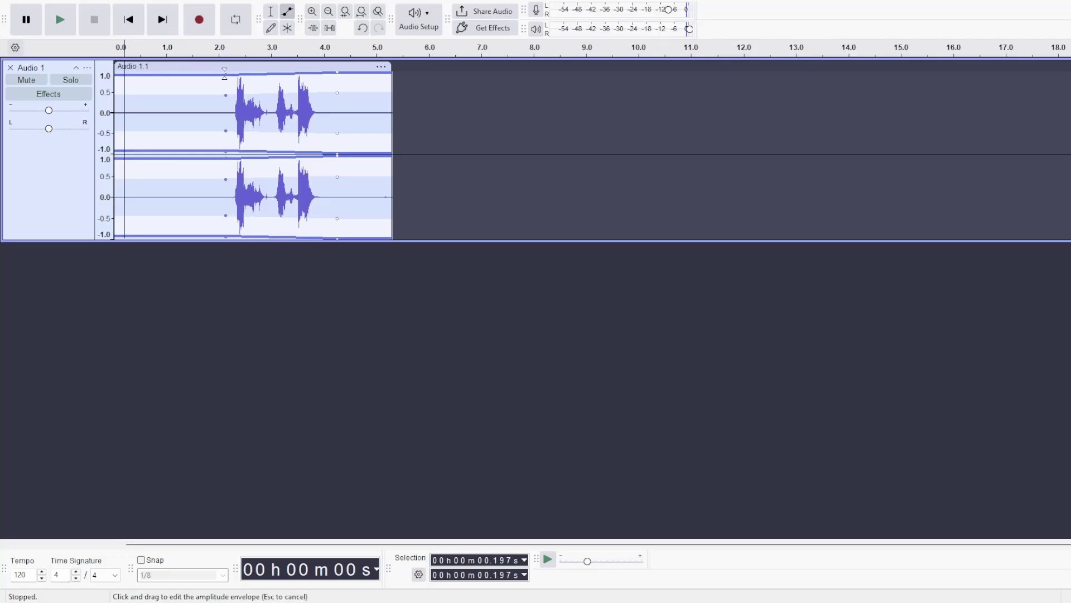
left_click(225, 72)
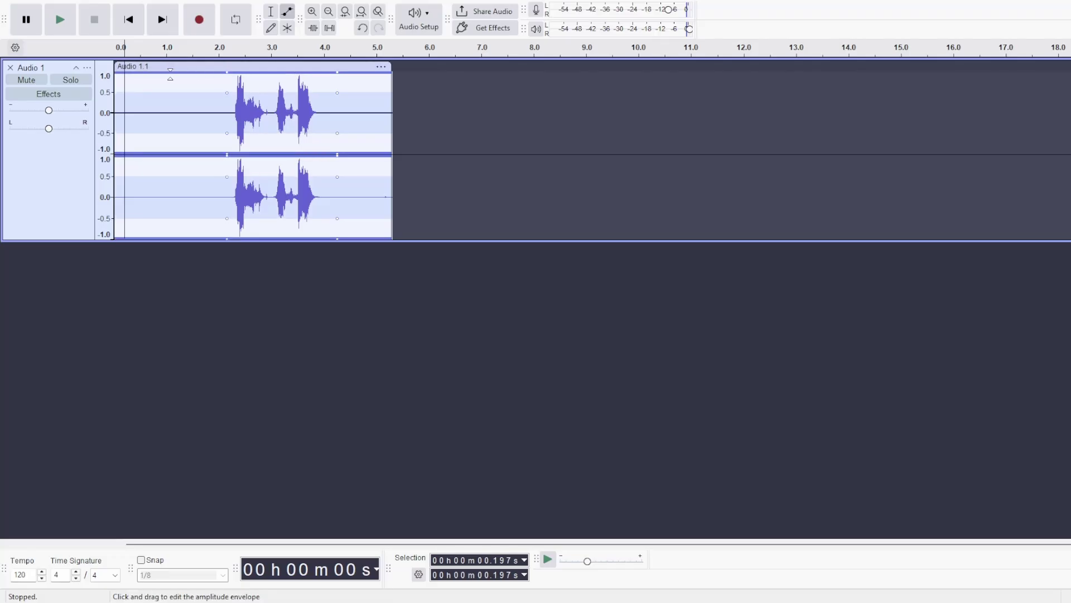
left_click_drag(170, 75, 157, 116)
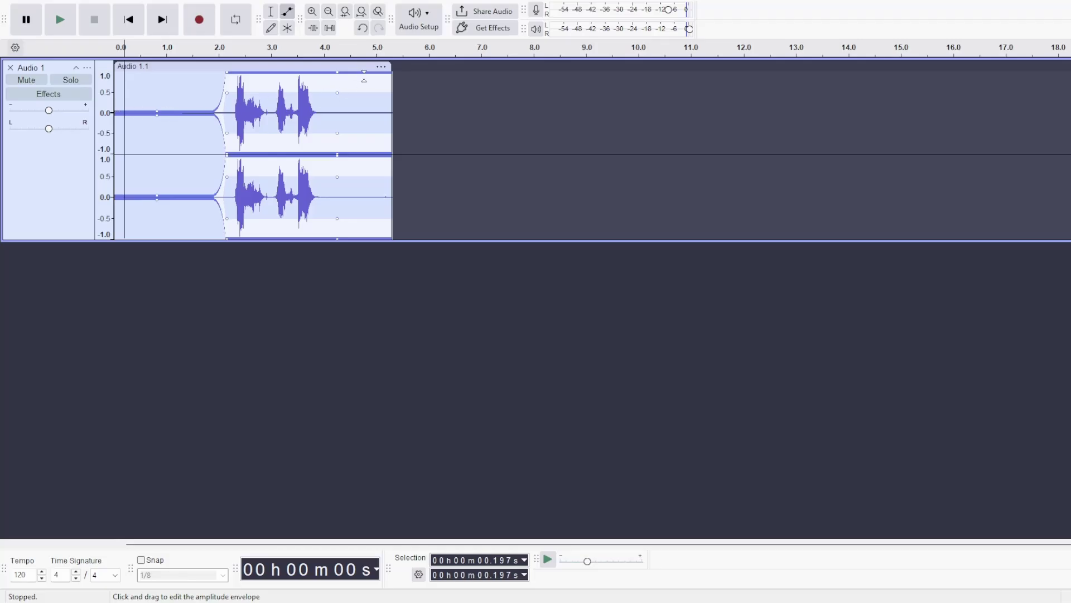
Step: Fade the voice clip's silent tail to zero with the Envelope tool, play it back and open the track's effects
left_click_drag(391, 73, 393, 111)
key("space")
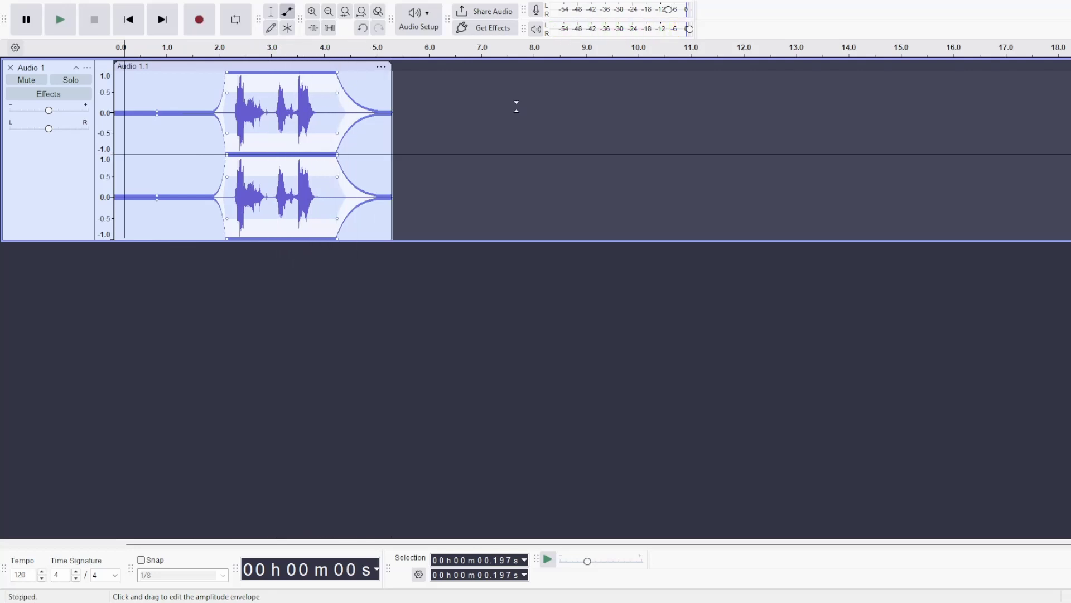
left_click(57, 96)
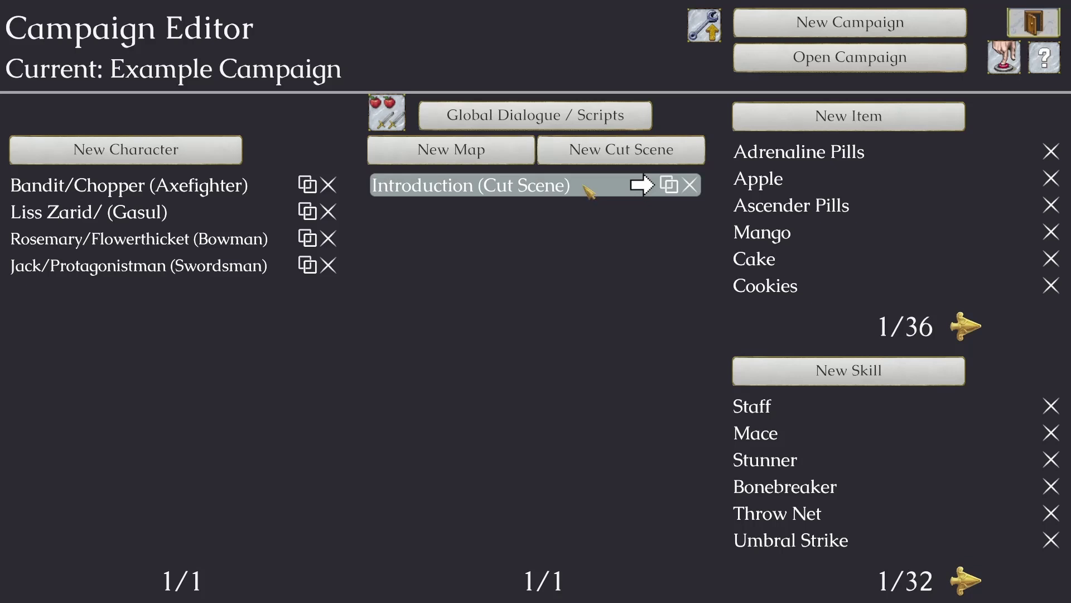
Step: Switch to the Campaign Editor and open the Introduction cut scene's dialogue for editing
left_click(588, 191)
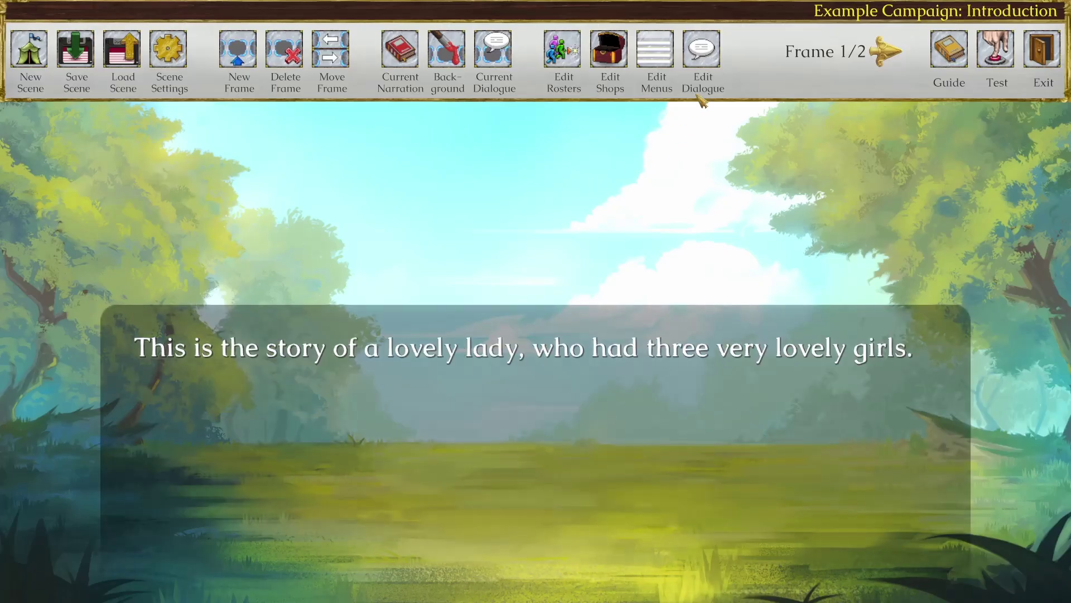
left_click(716, 52)
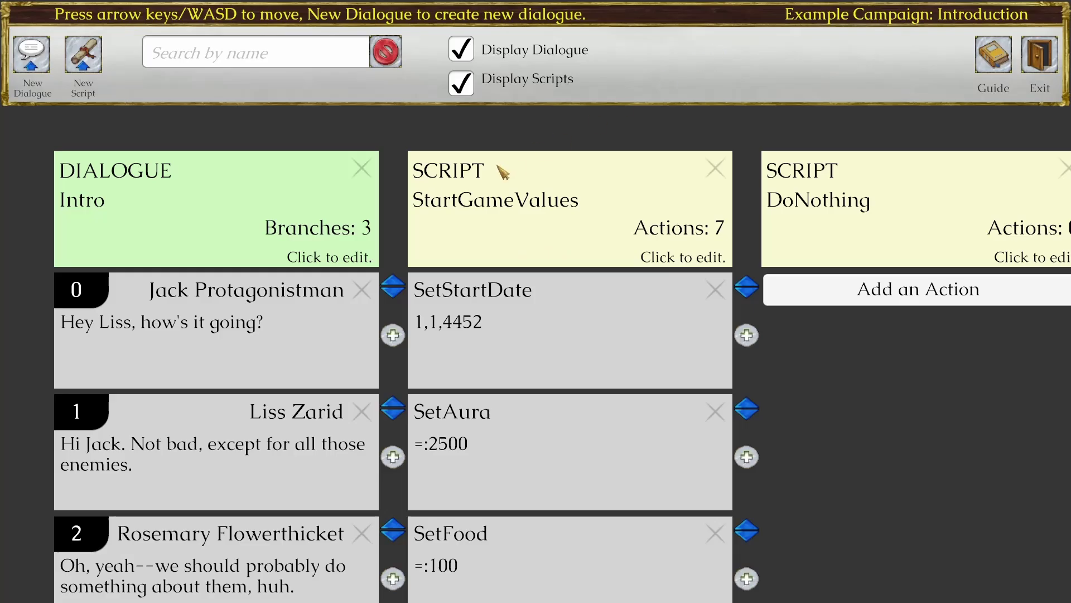
key("Left")
key("Down")
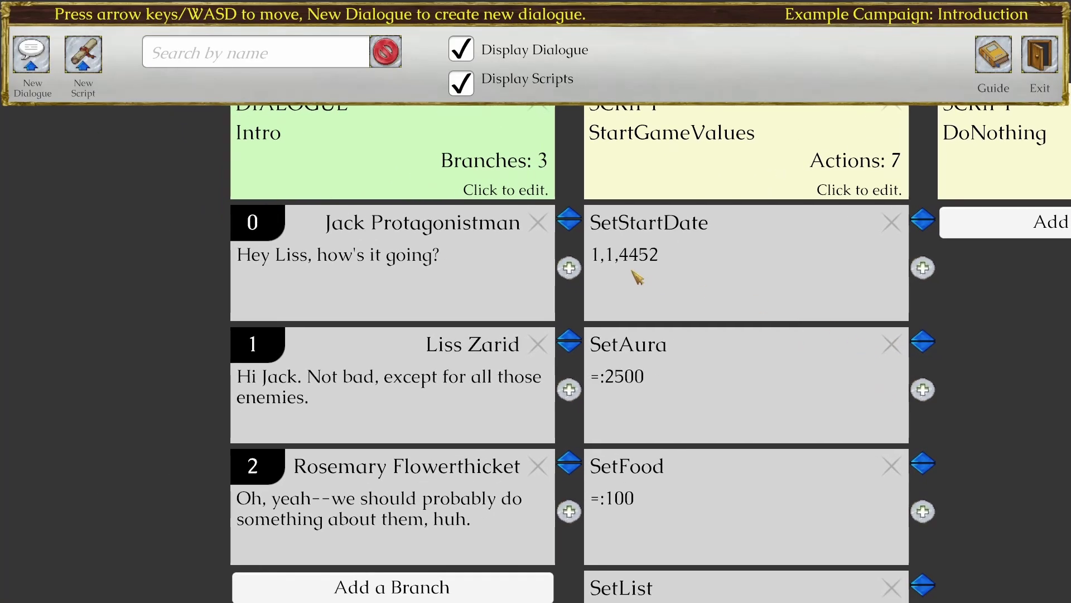
Step: Add a PlayDialogue action with the sound name Custom:Intro Jack 01 to branch 0 of the Intro dialogue
left_click(458, 270)
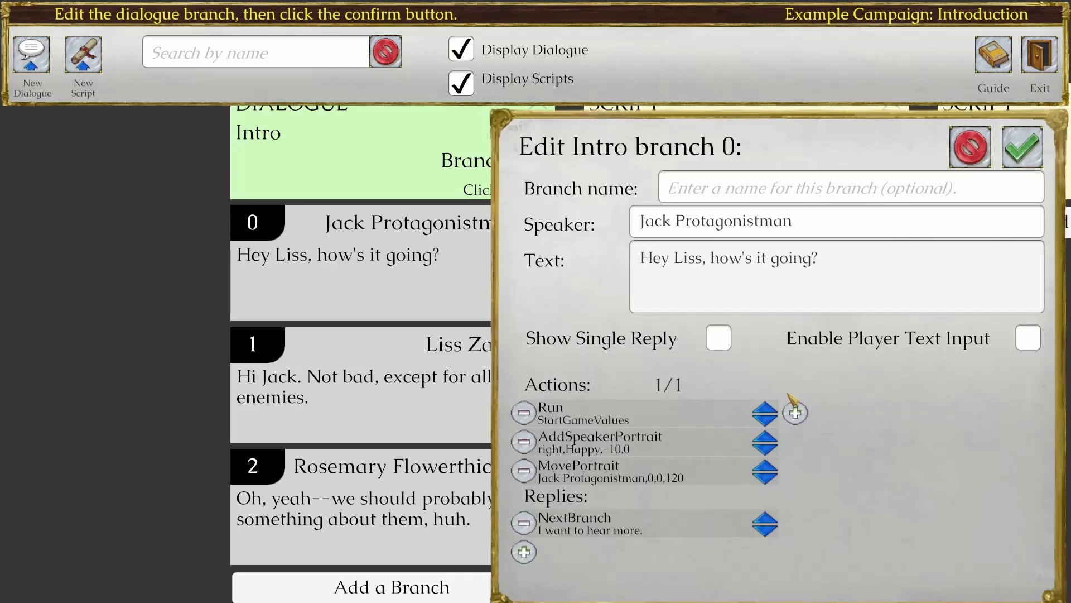
left_click(796, 413)
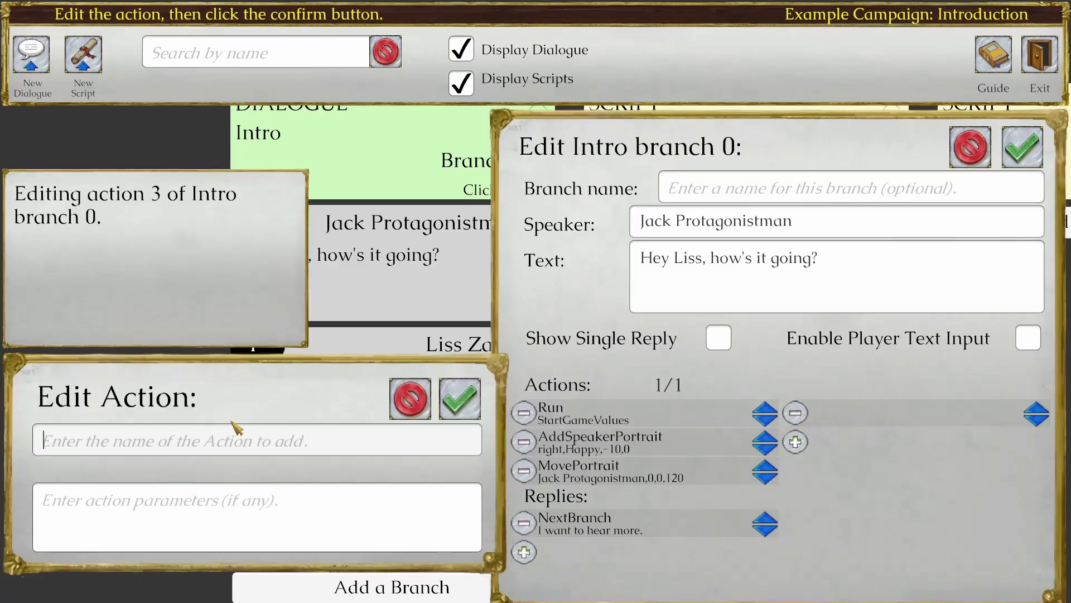
type("PlayDialog")
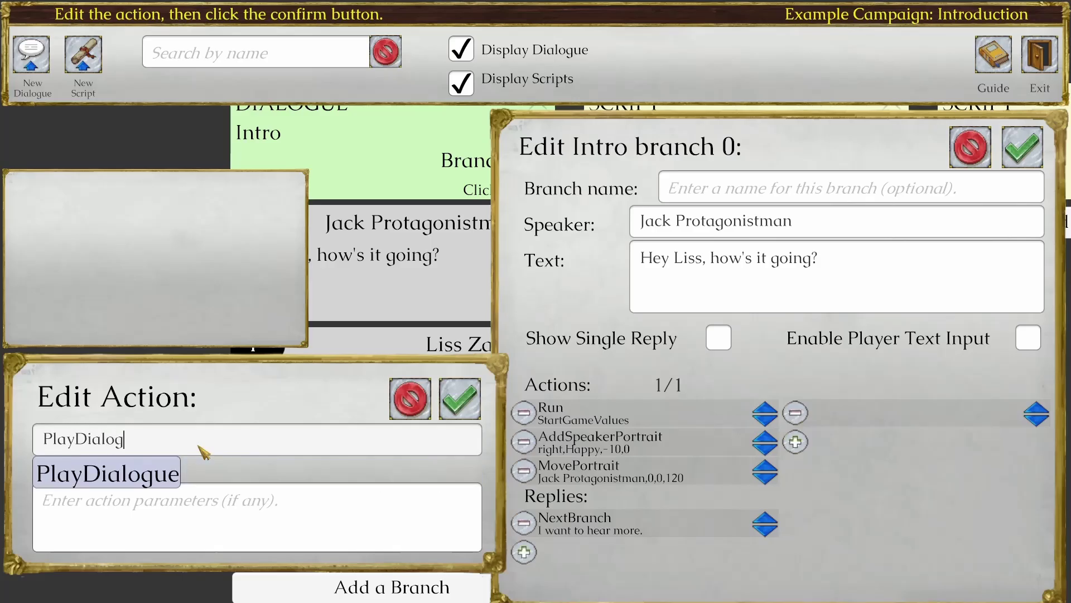
left_click(182, 470)
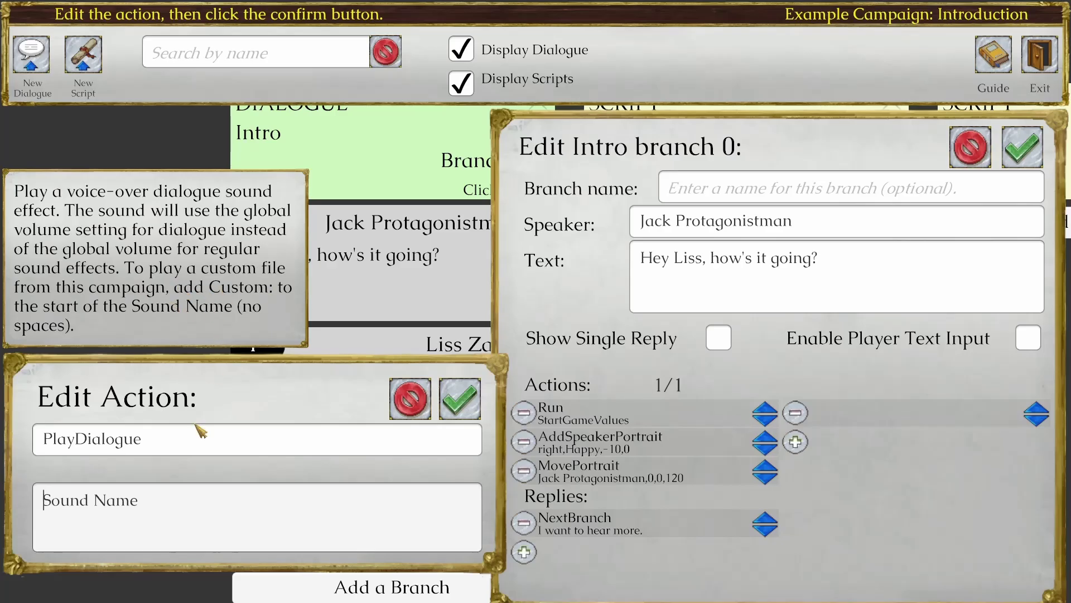
left_click(165, 517)
left_click_drag(178, 518, 3, 511)
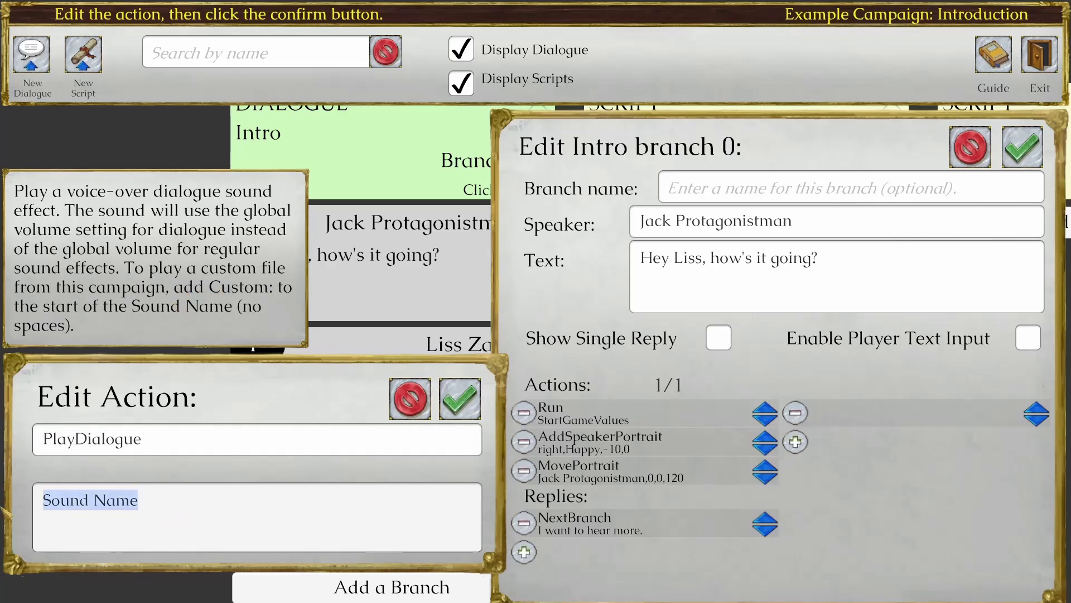
type("Custom")
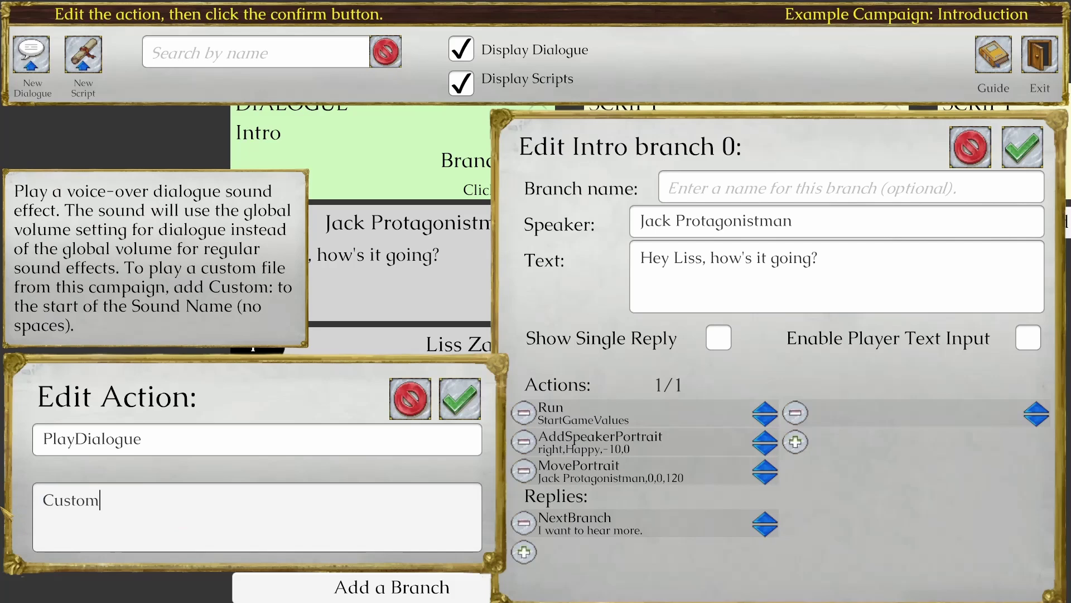
type(":Intro Jack 01")
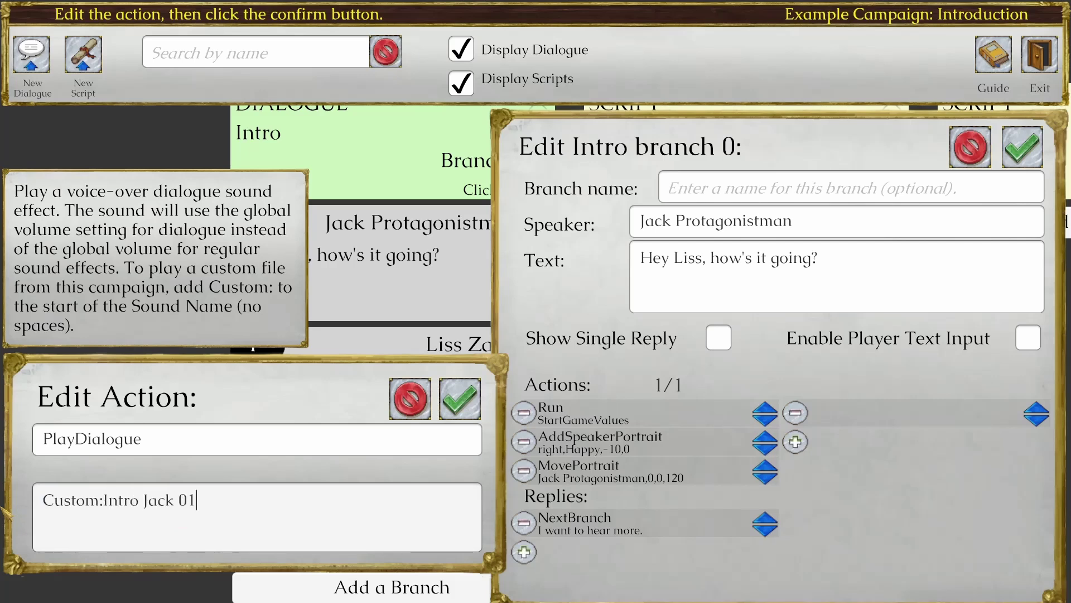
left_click(459, 399)
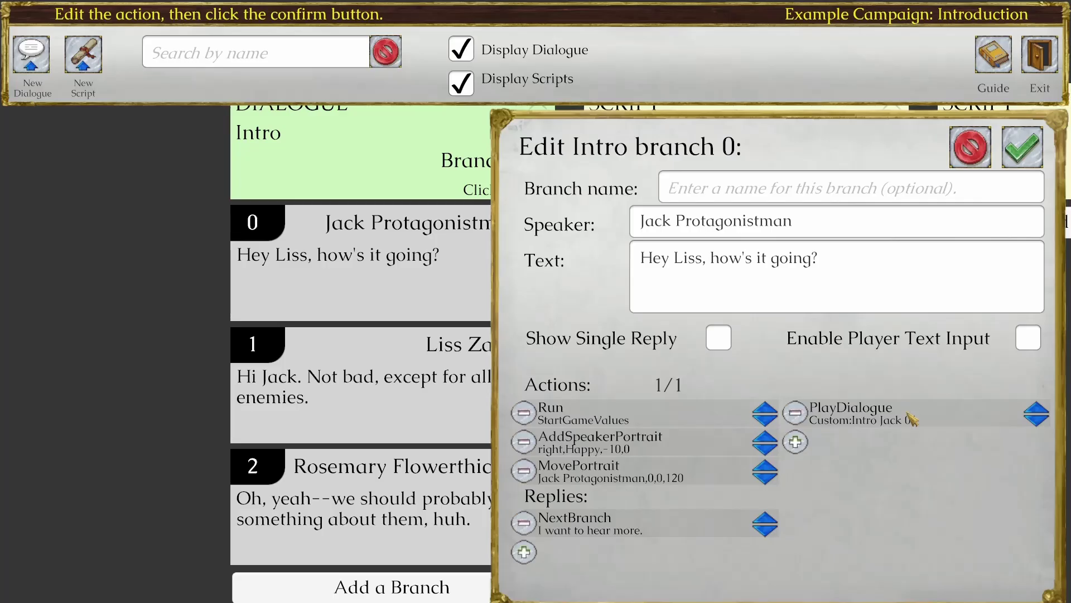
Step: Confirm the branch with its voice-over action, save the Introduction scene and preview frame 2
left_click(1032, 146)
left_click(1041, 56)
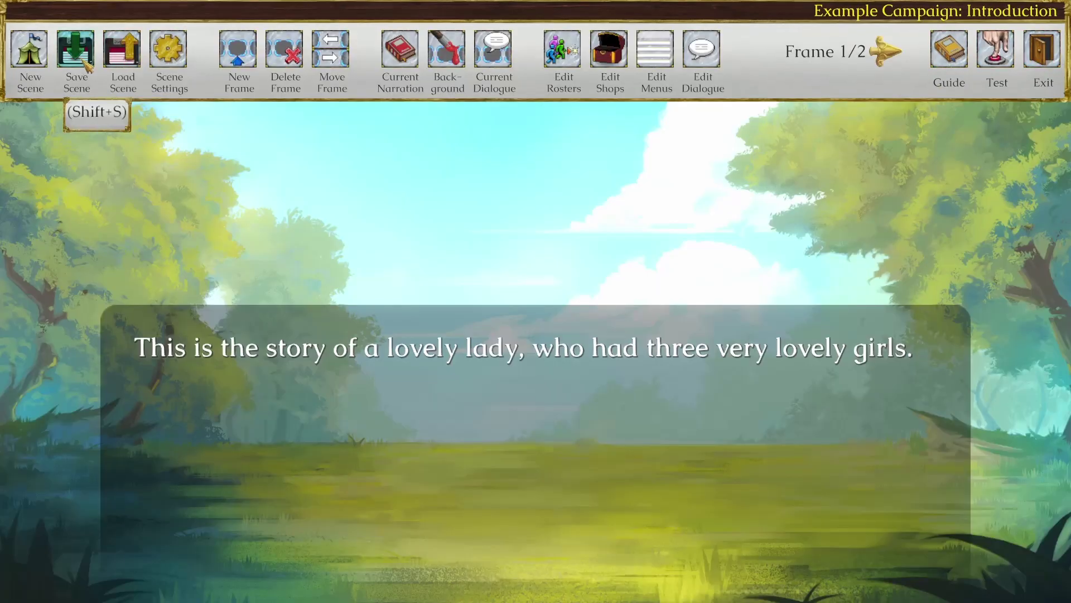
left_click(87, 64)
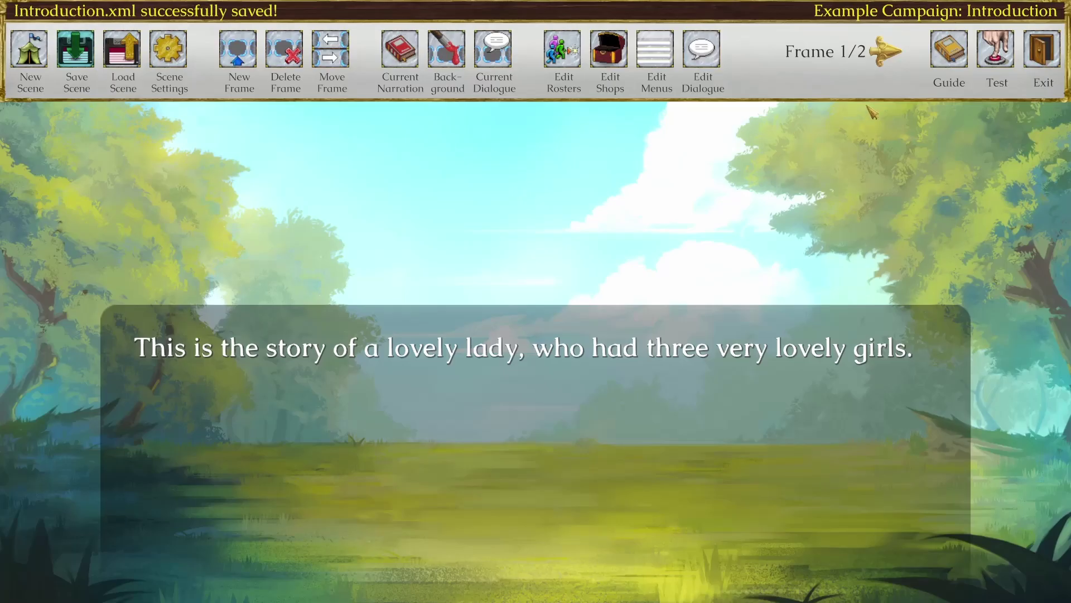
left_click(887, 53)
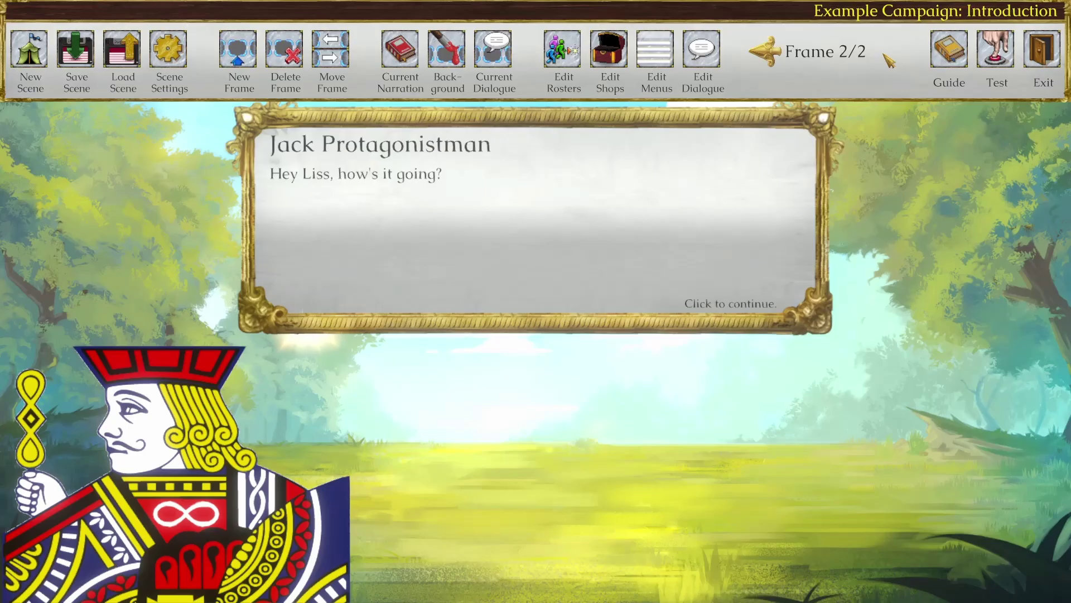
Step: Add a Wait action of 0.2 seconds to Intro branch 0 and move it above PlayDialogue
left_click(714, 62)
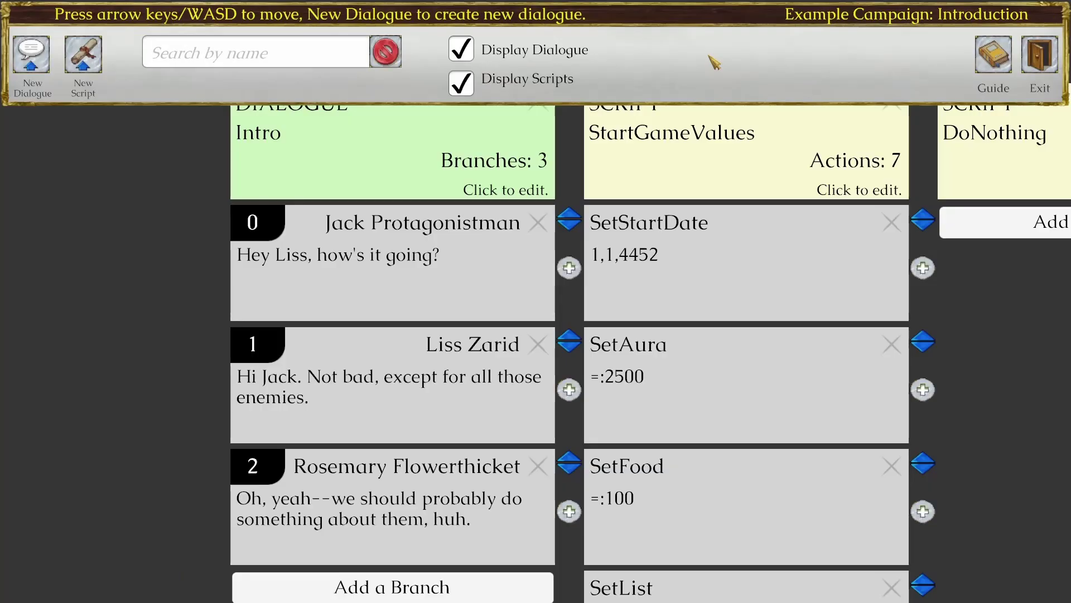
left_click(459, 279)
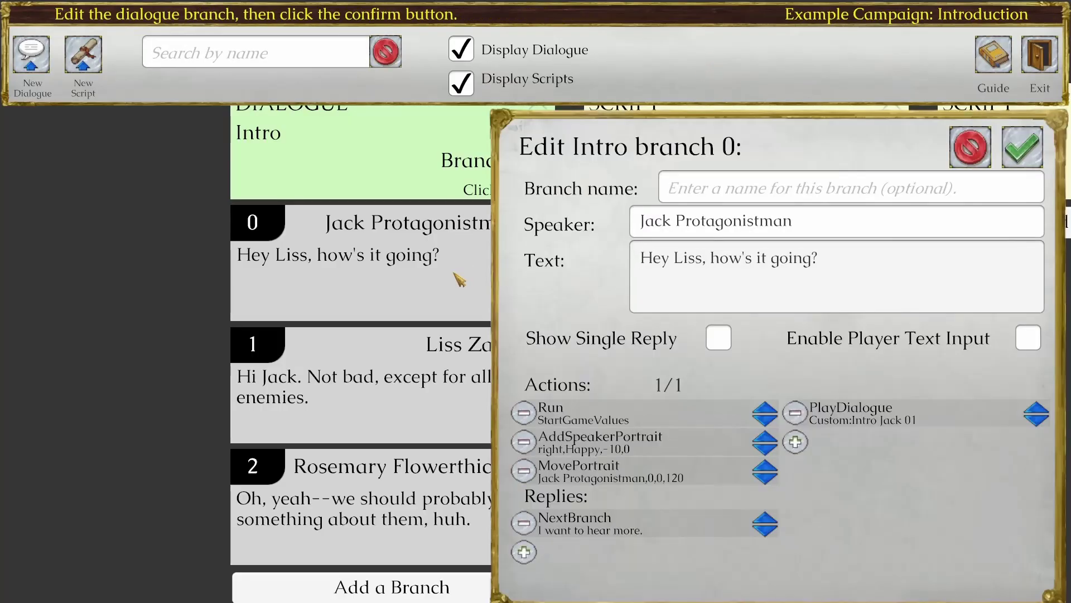
left_click(795, 442)
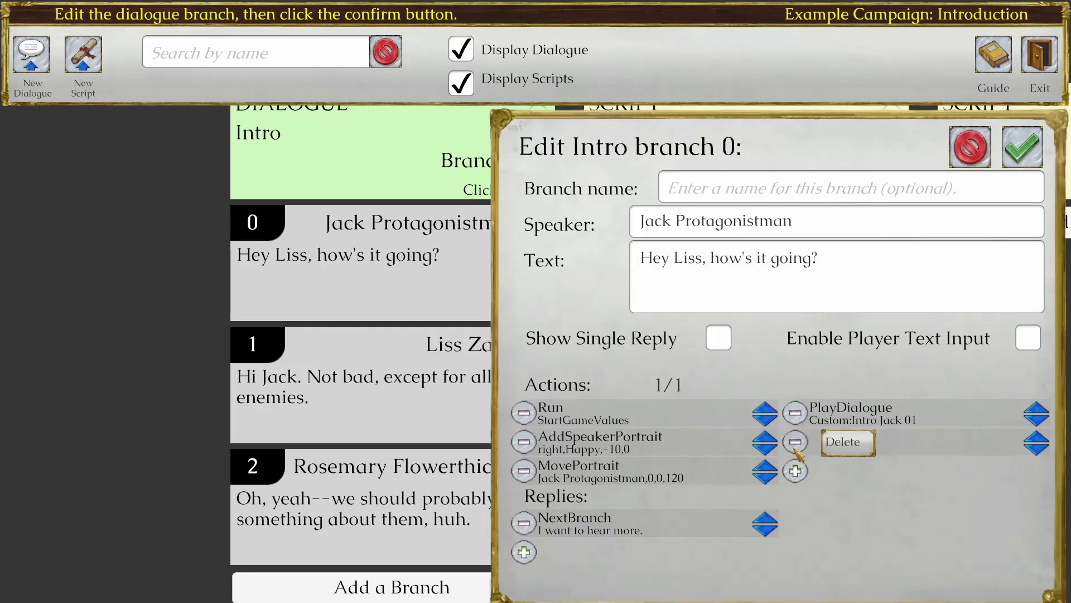
left_click(823, 450)
type("Wai")
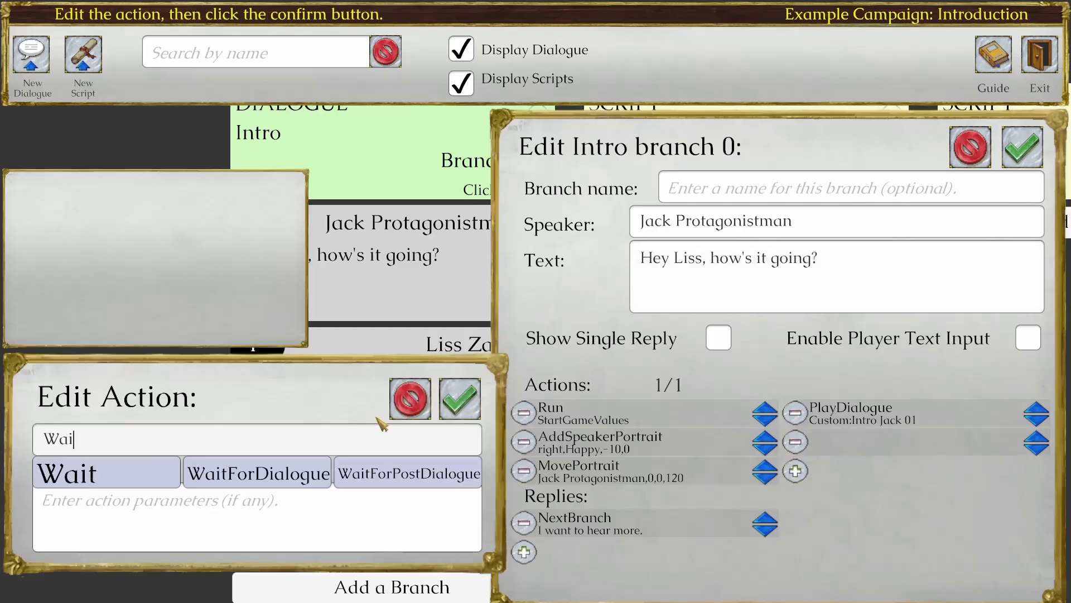
key("Return")
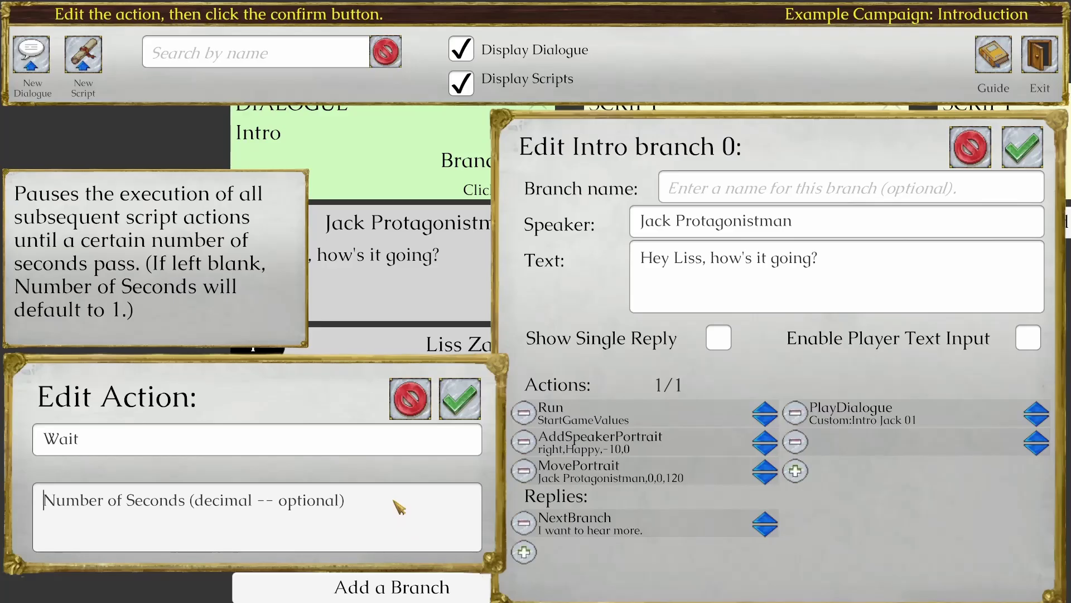
left_click_drag(398, 507, 3, 499)
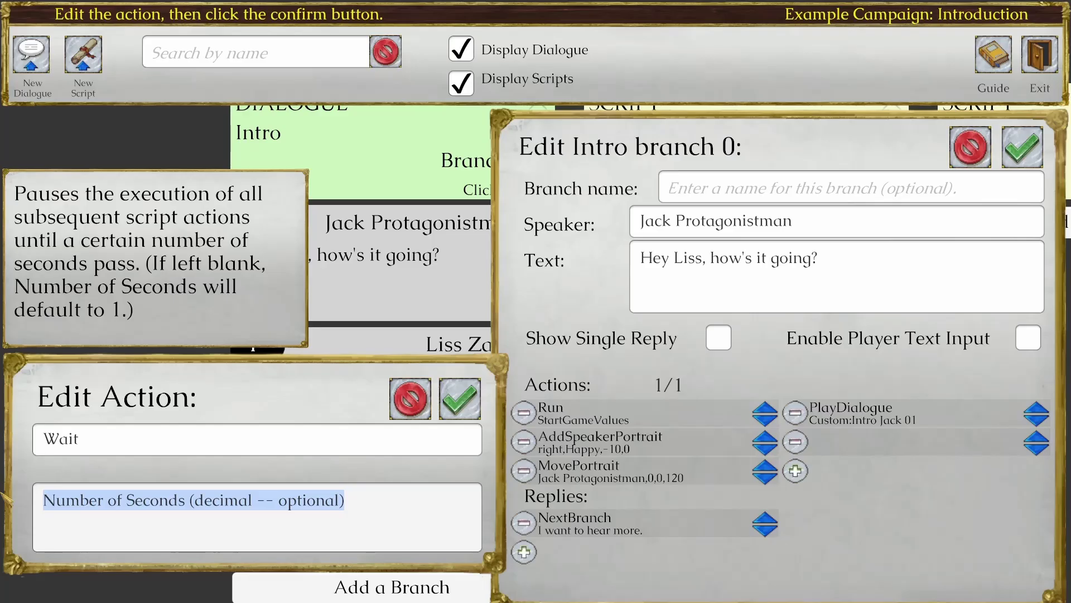
type("0.2")
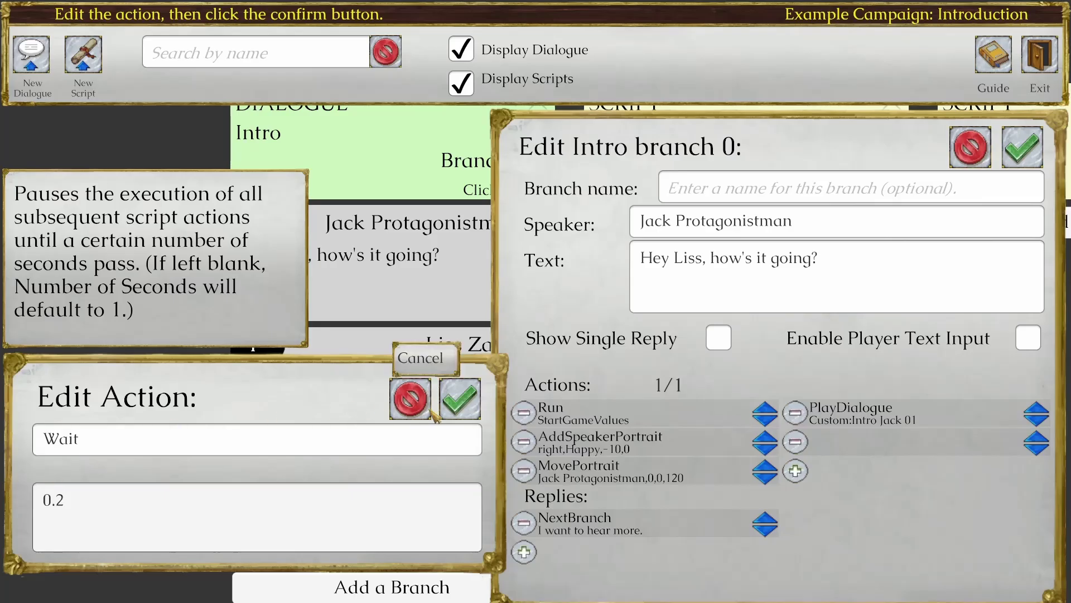
left_click(459, 398)
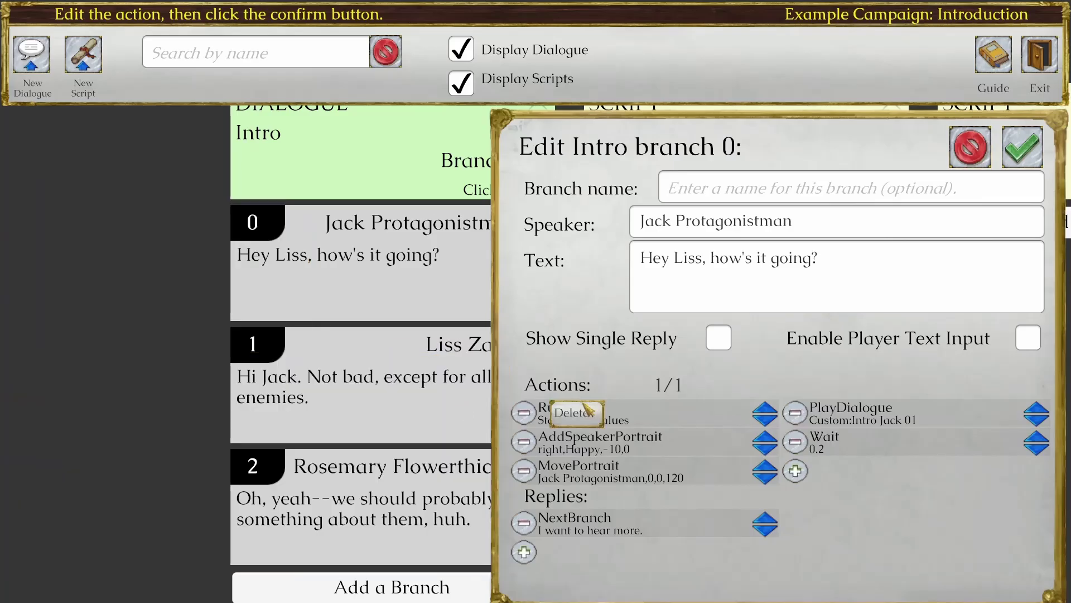
left_click(1036, 436)
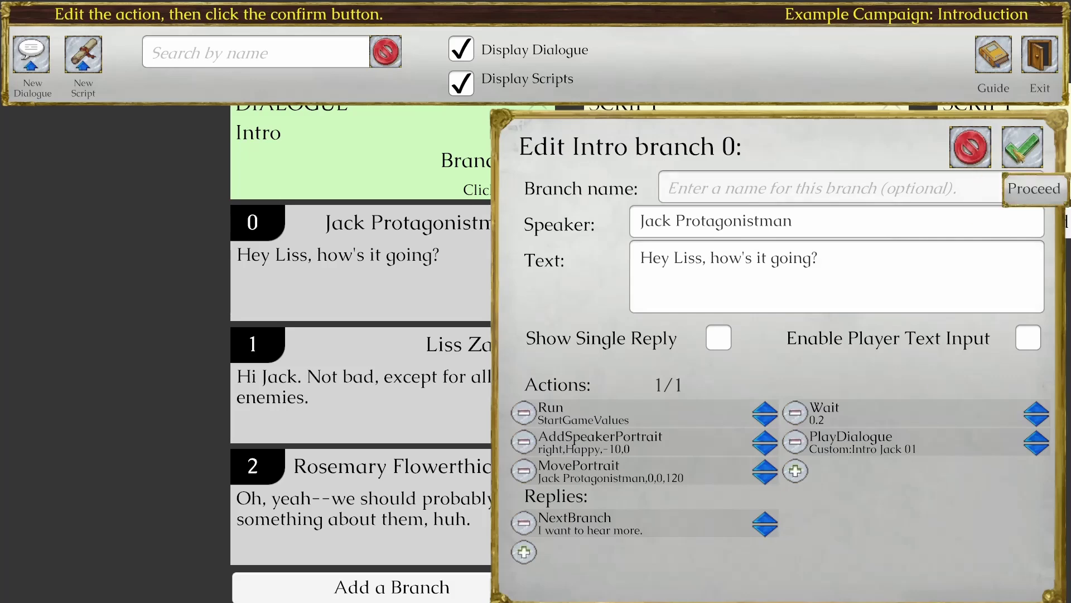
Step: Confirm the reordered branch actions, save the Introduction scene and replay frame 2 starting from frame 1
left_click(1023, 148)
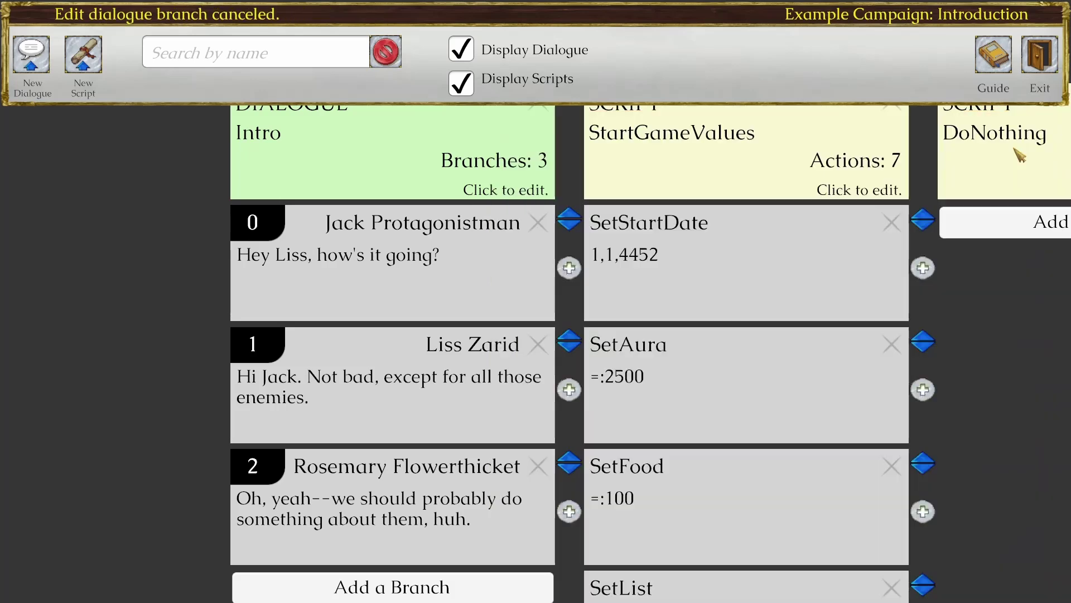
left_click(1041, 59)
left_click(76, 53)
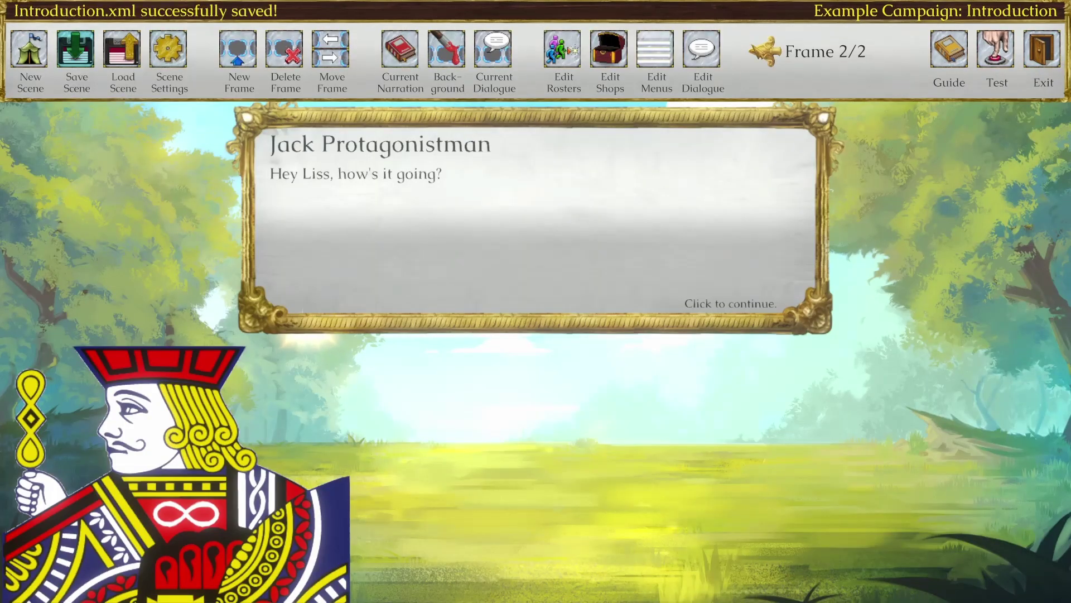
left_click(766, 51)
left_click(887, 54)
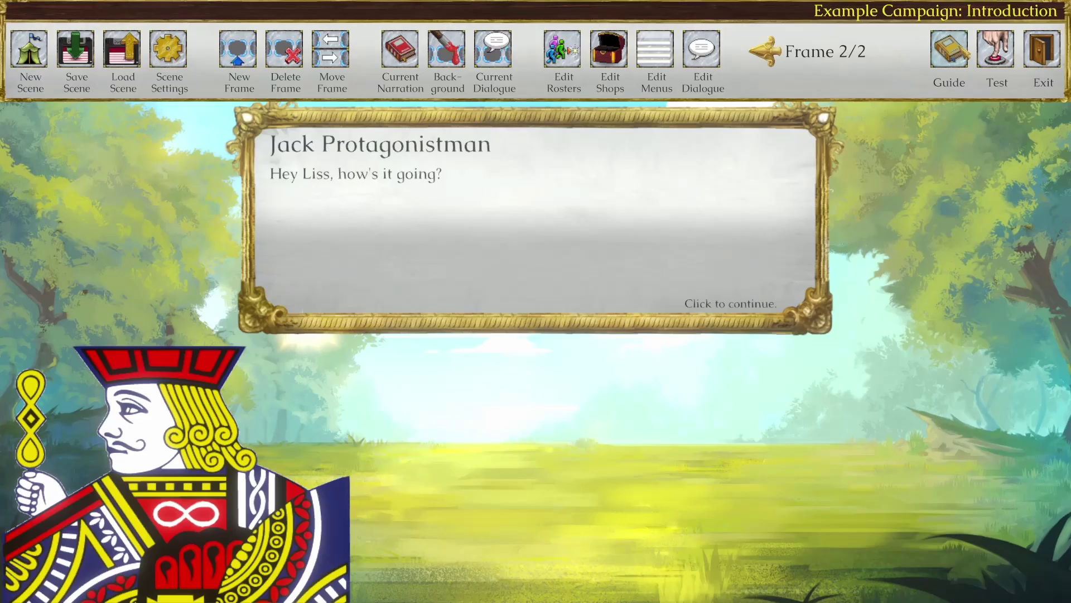
Step: Browse the Guide's topics and the first pages of its Special Character entries, and close the Guide
left_click(952, 51)
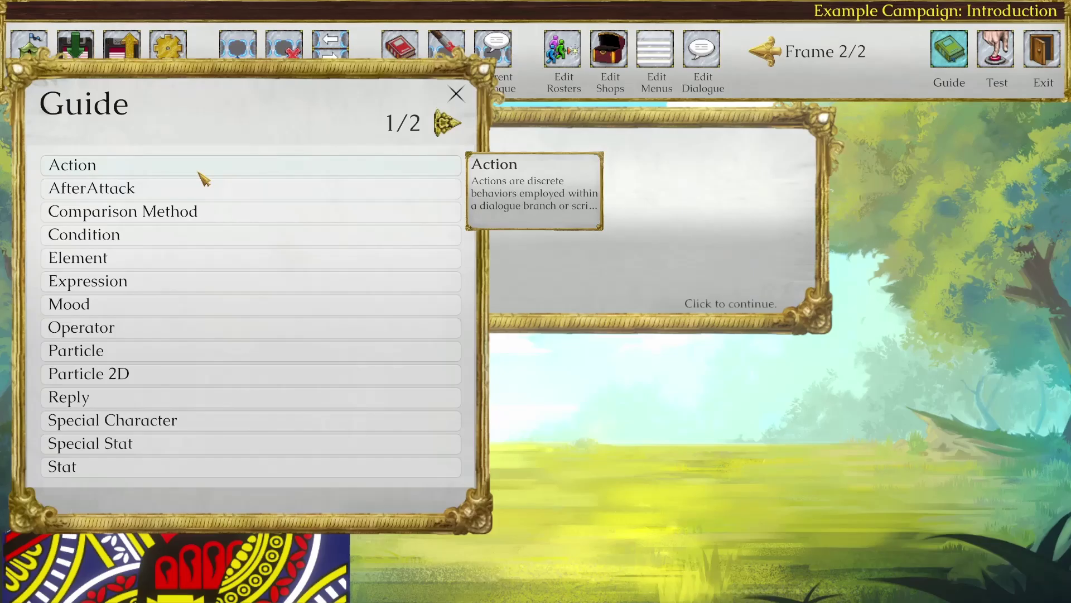
mouse_move(158, 398)
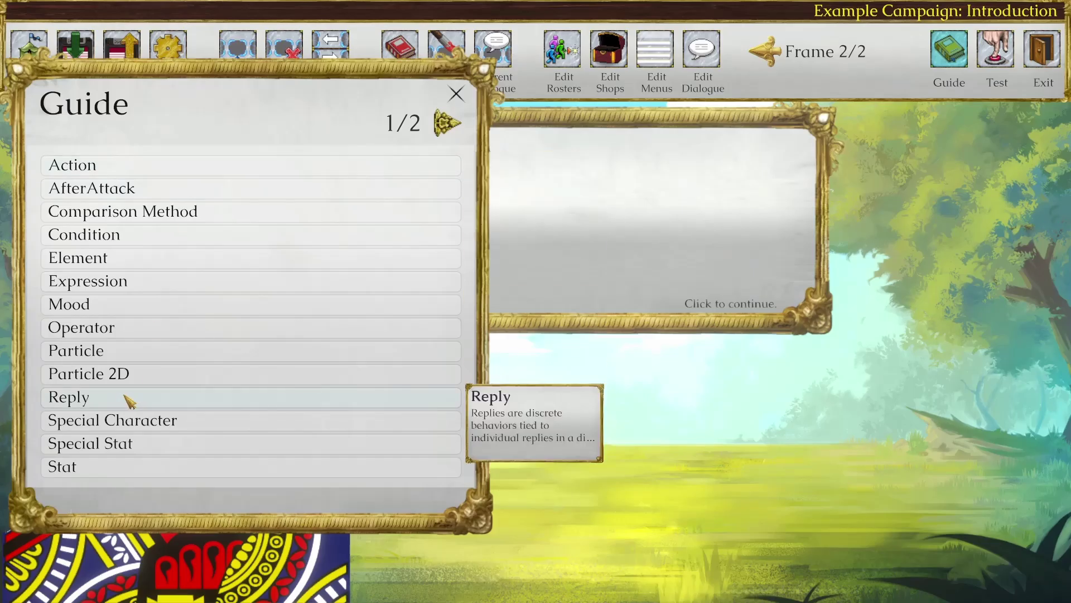
mouse_move(133, 171)
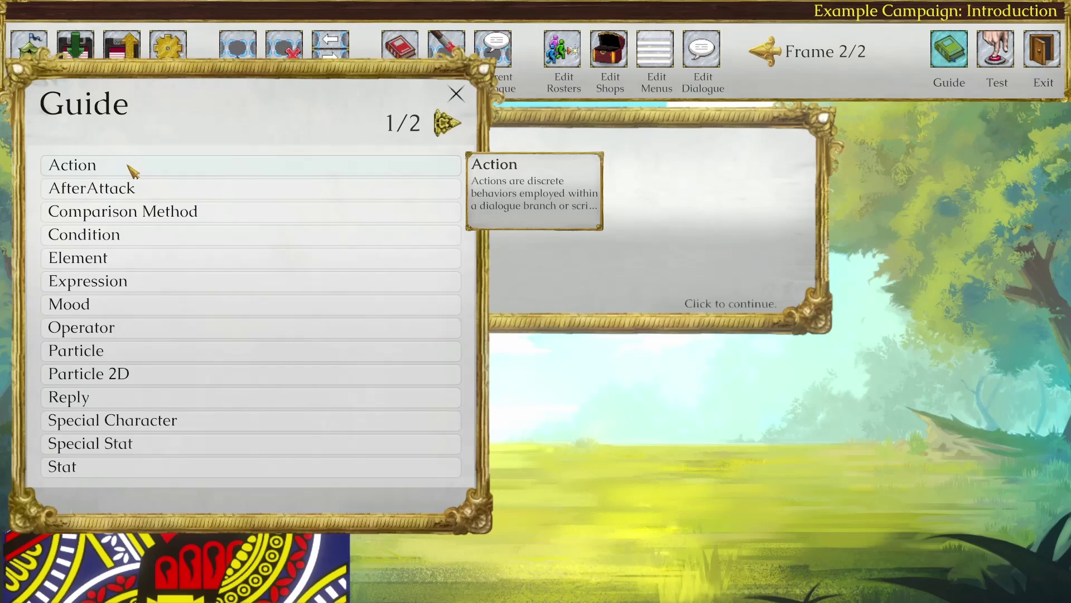
left_click(201, 424)
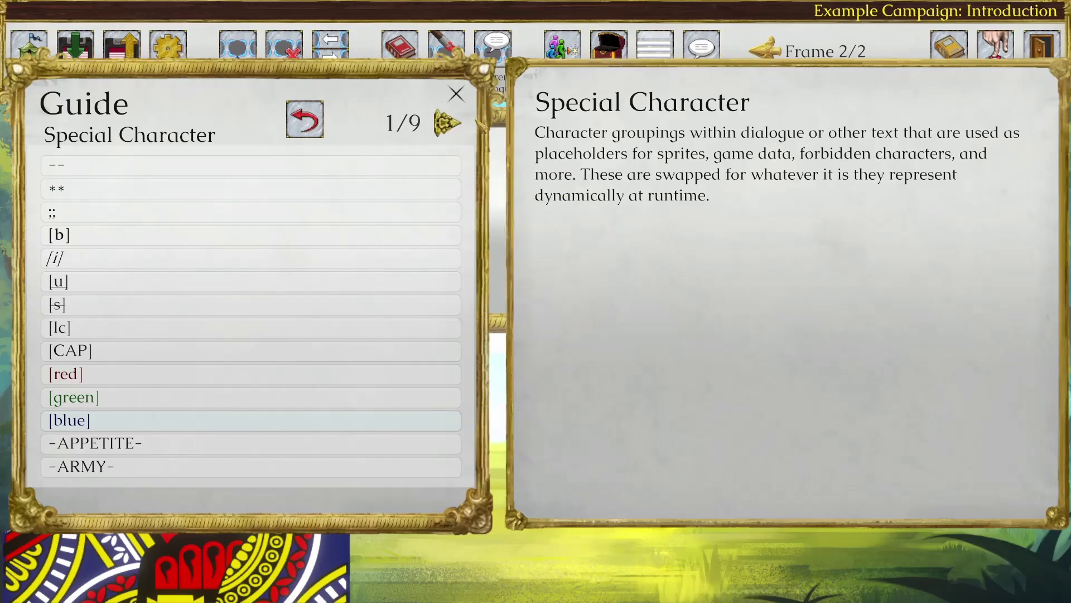
left_click(459, 130)
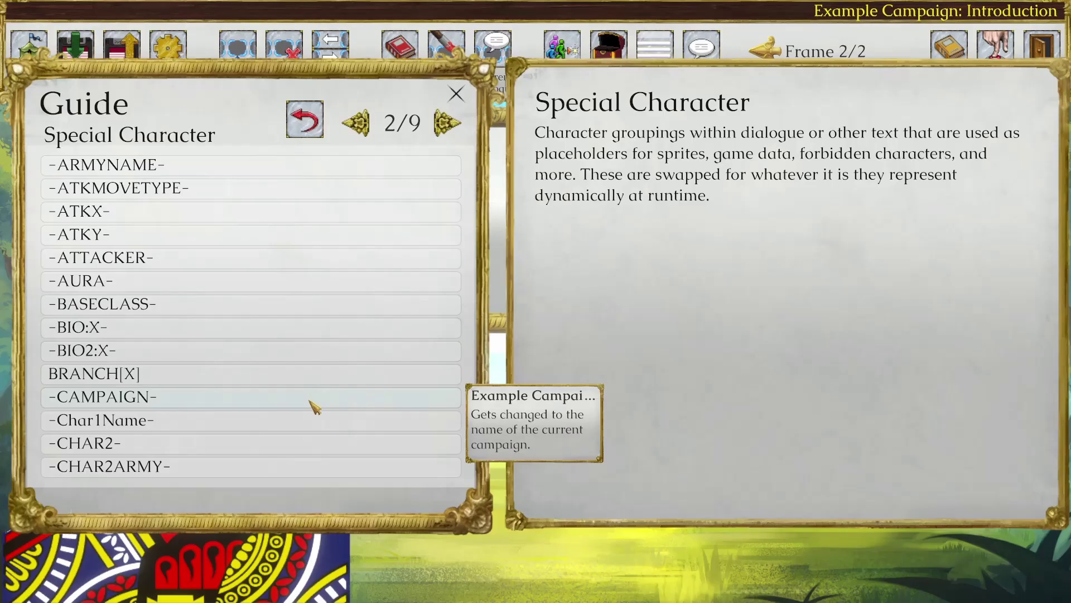
left_click(447, 123)
left_click(457, 95)
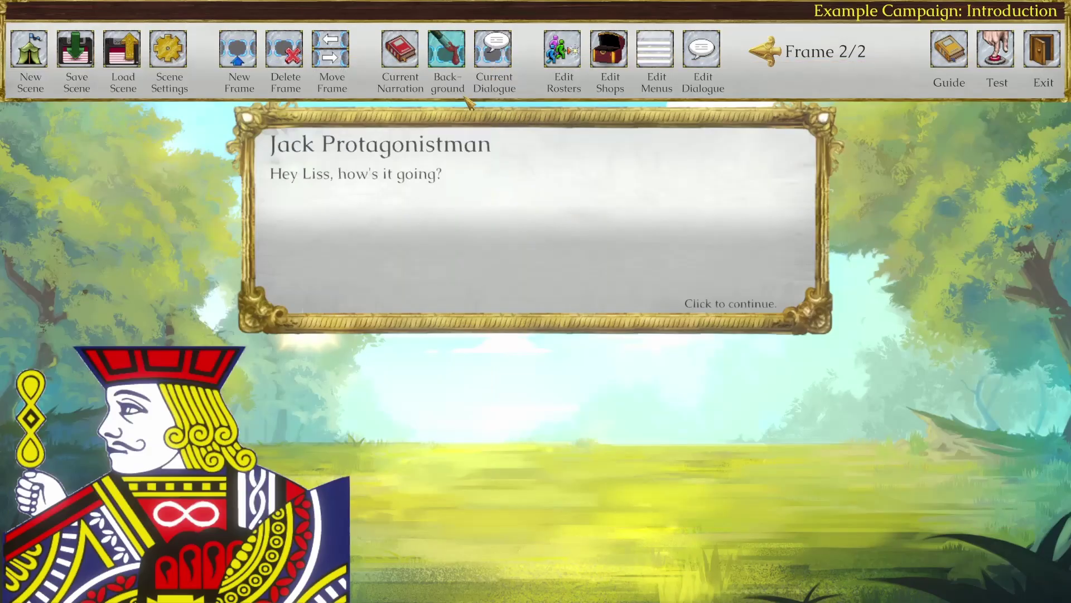